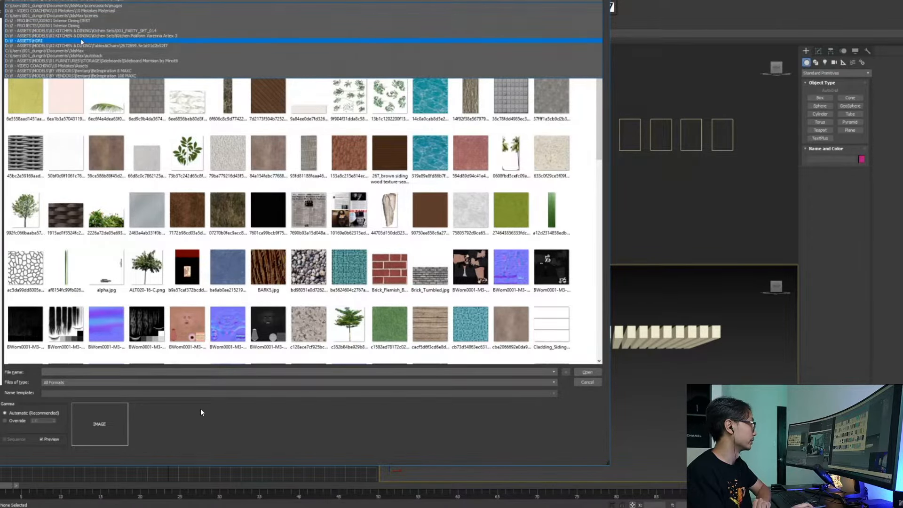
Load hdri_office-small-room_0040-01_cg-source_resize.hdr from the HDRI assets folder into the Corona bitmap
click(81, 41)
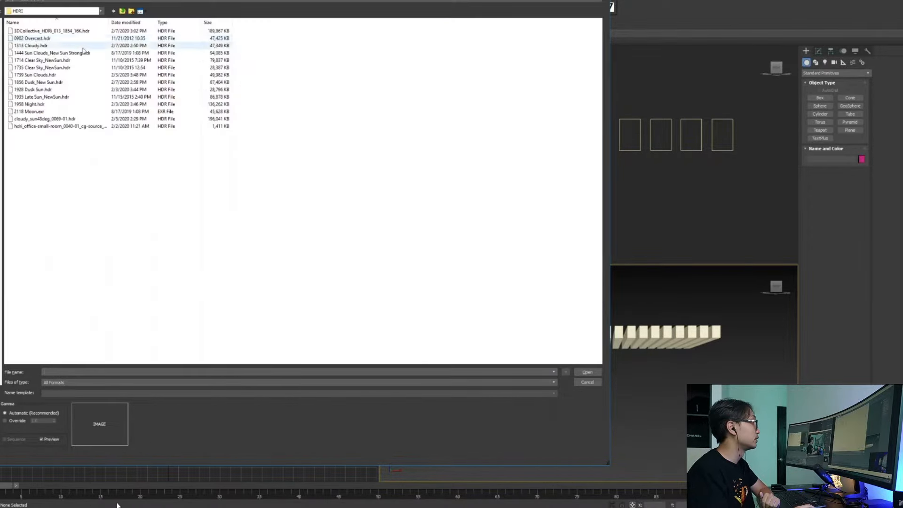
double_click(52, 125)
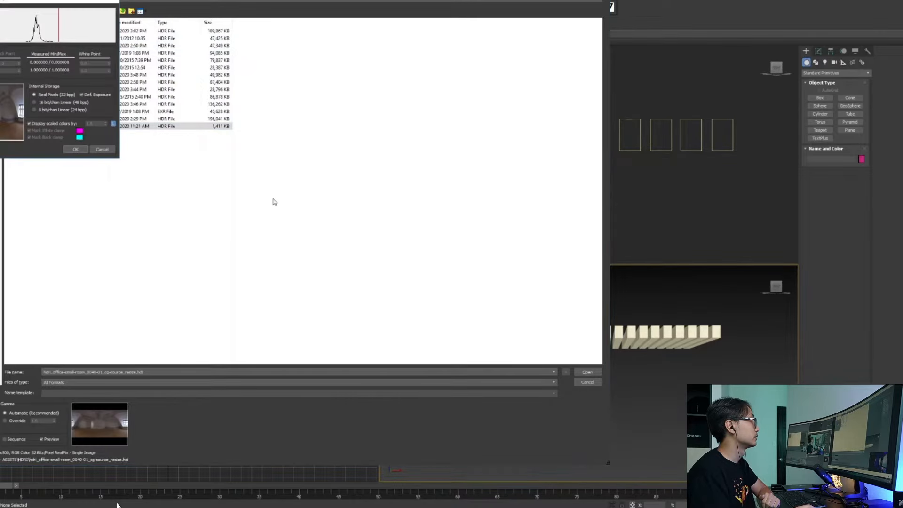
click(75, 149)
Add a CoronaColorCorrect map fed by the HDRI CoronaBitmap and place it beside the bitmap node
drag(195, 188, 220, 208)
mouse_move(240, 221)
mouse_move(297, 231)
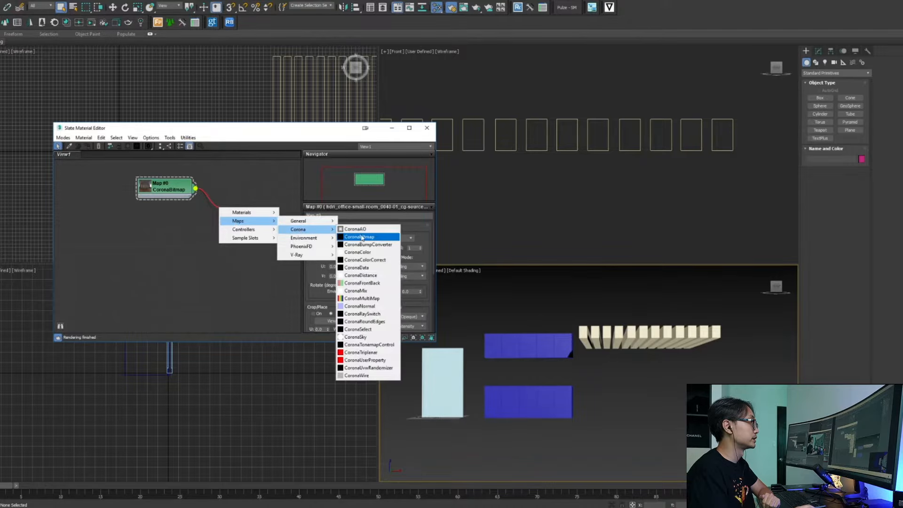
click(360, 262)
drag(207, 209, 230, 209)
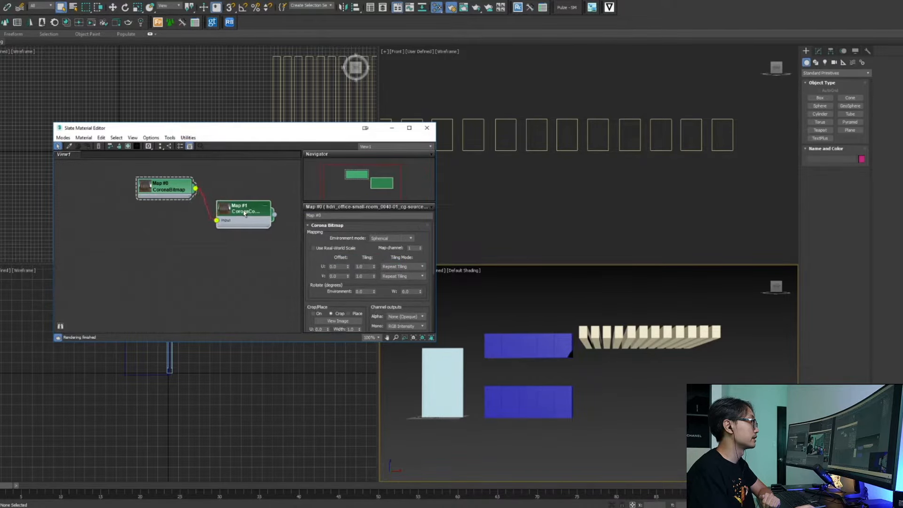
Set the Corona scene environment to Single map and assign the CoronaColorCorrect map to it as an instance
key(F10)
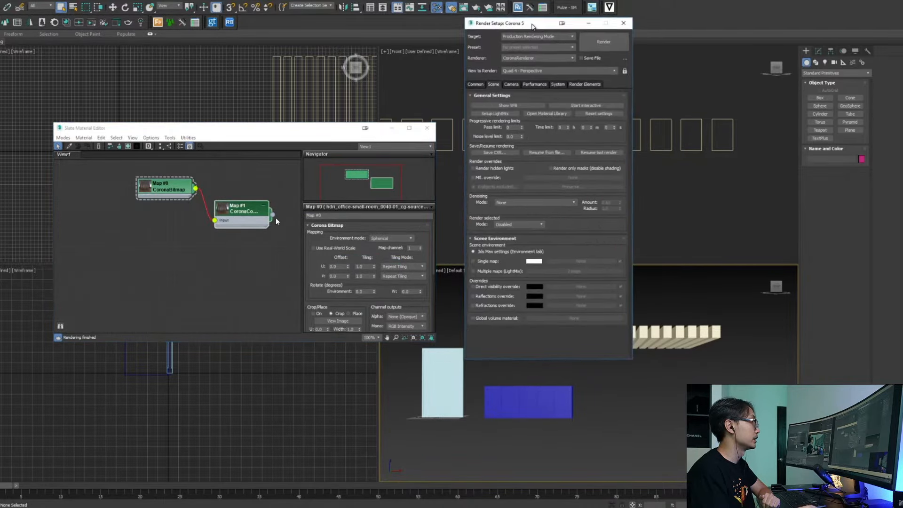
click(250, 221)
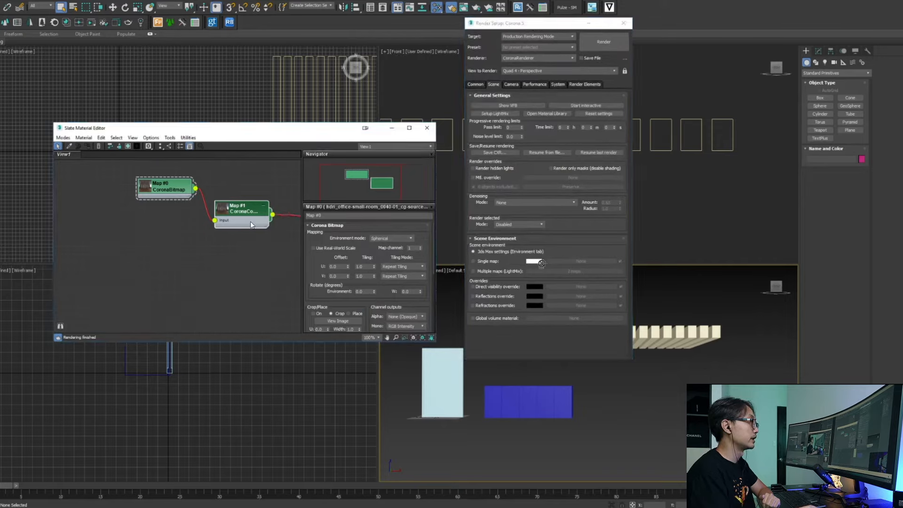
click(477, 262)
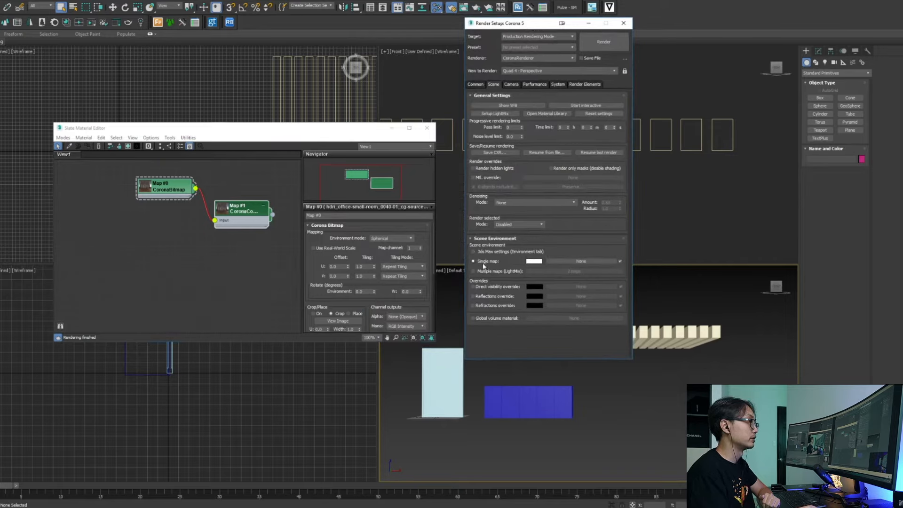
drag(272, 214, 570, 260)
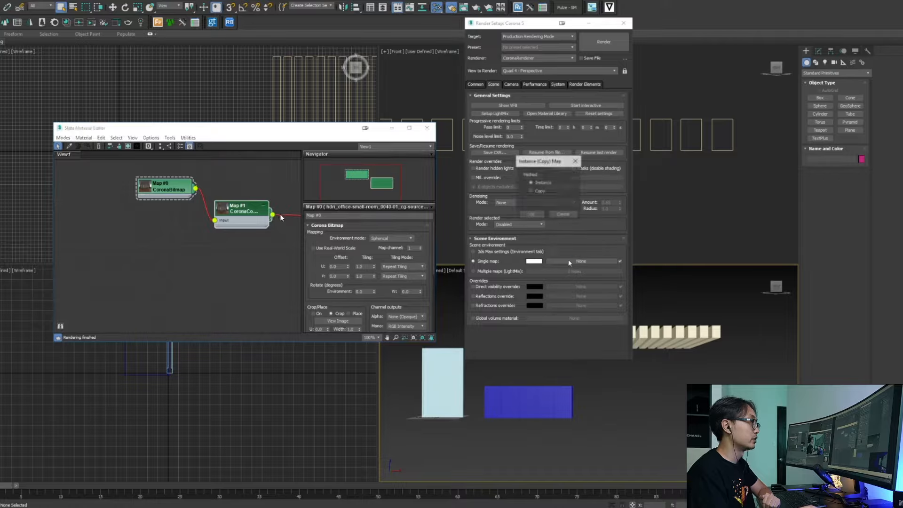
click(533, 218)
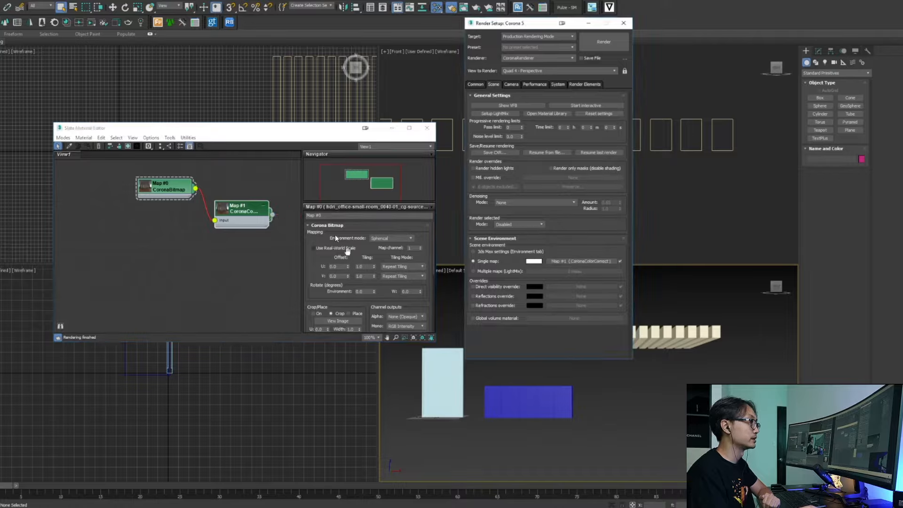
View the HDRI bitmap's full image in the crop/place preview, then close the preview
drag(317, 261, 305, 217)
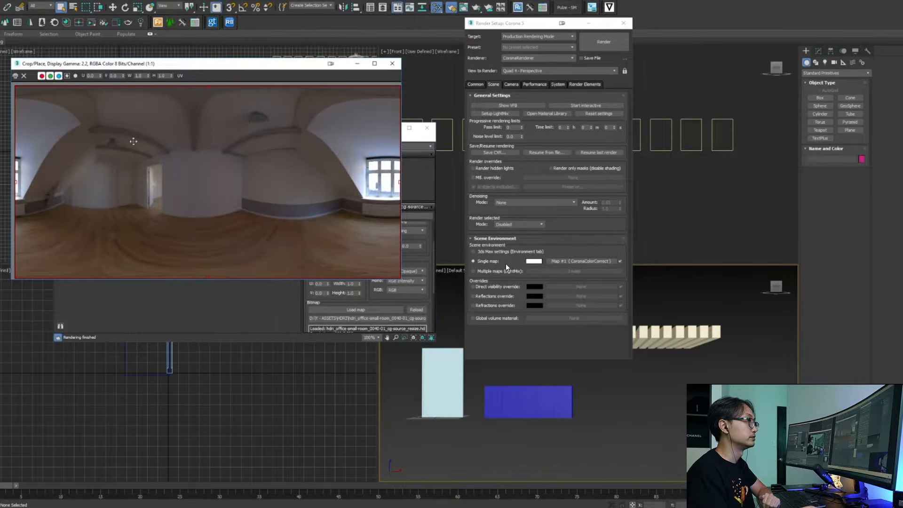
click(392, 63)
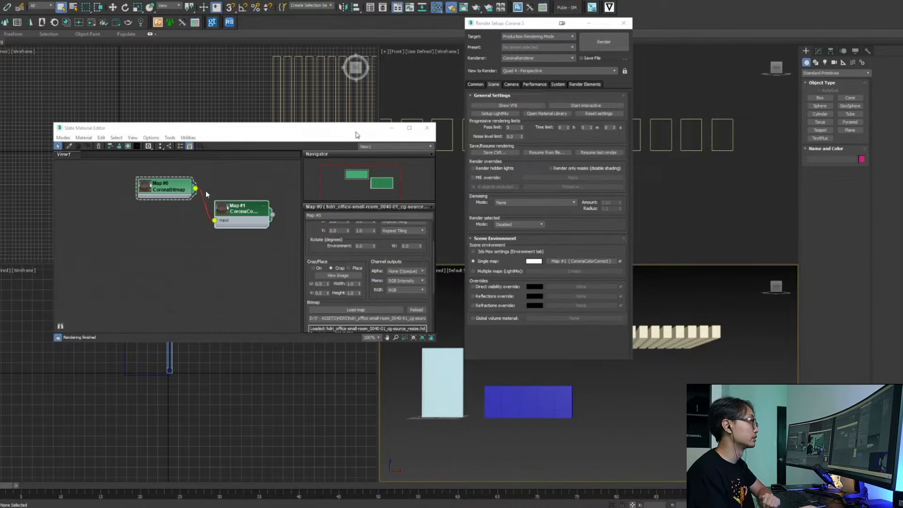
drag(353, 132, 302, 126)
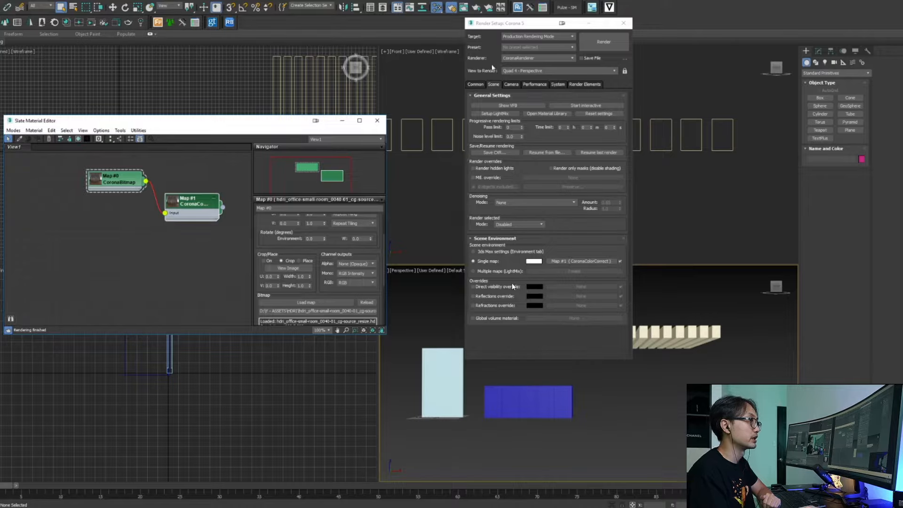
Select the light blue upright box, maximize the Perspective viewport, and move the material editor clear of the box
click(432, 376)
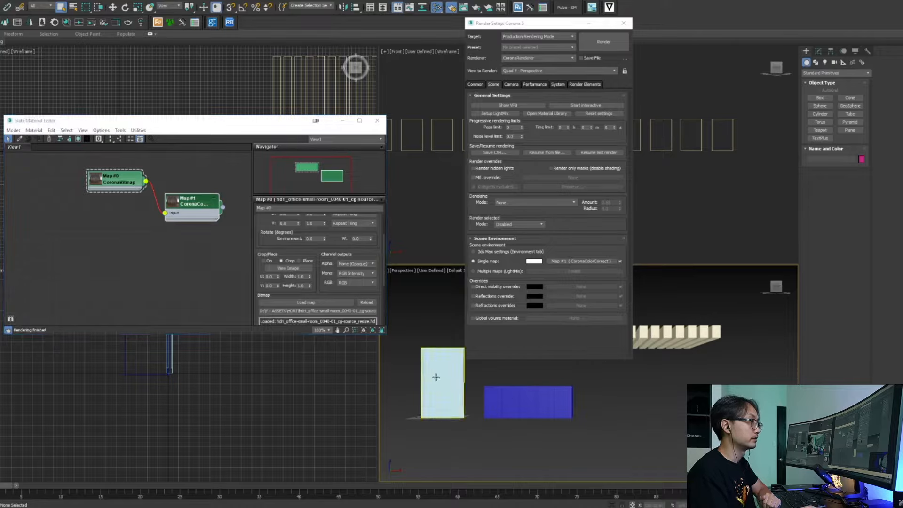
scroll(438, 383, up, 5)
scroll(463, 376, down, 3)
middle_drag(459, 387, 496, 391)
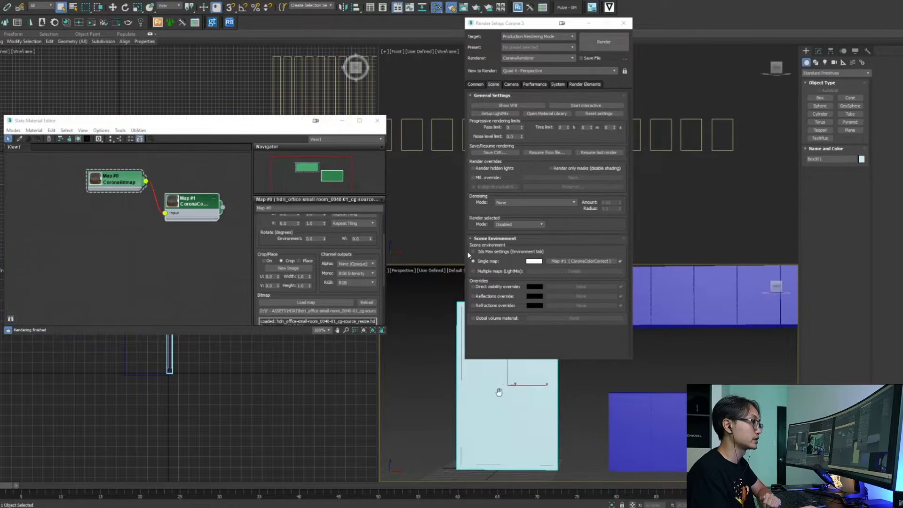
key(alt+w)
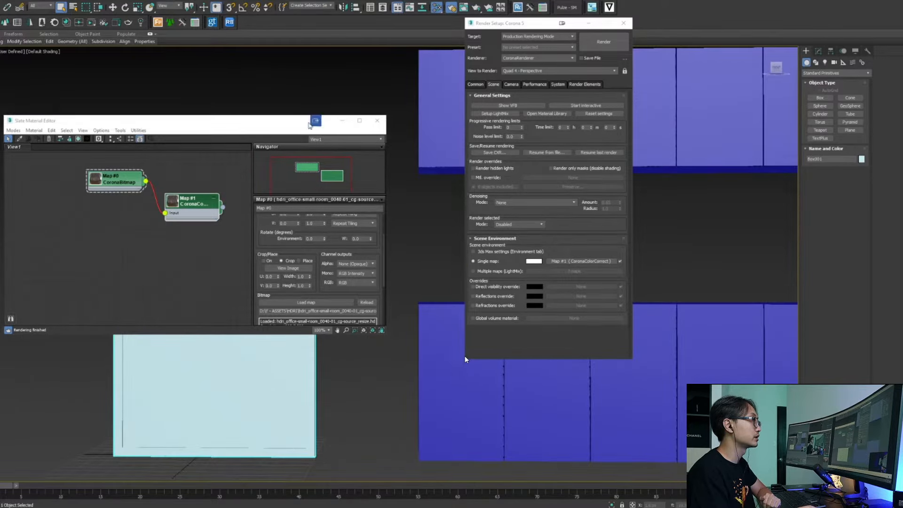
drag(280, 123, 663, 105)
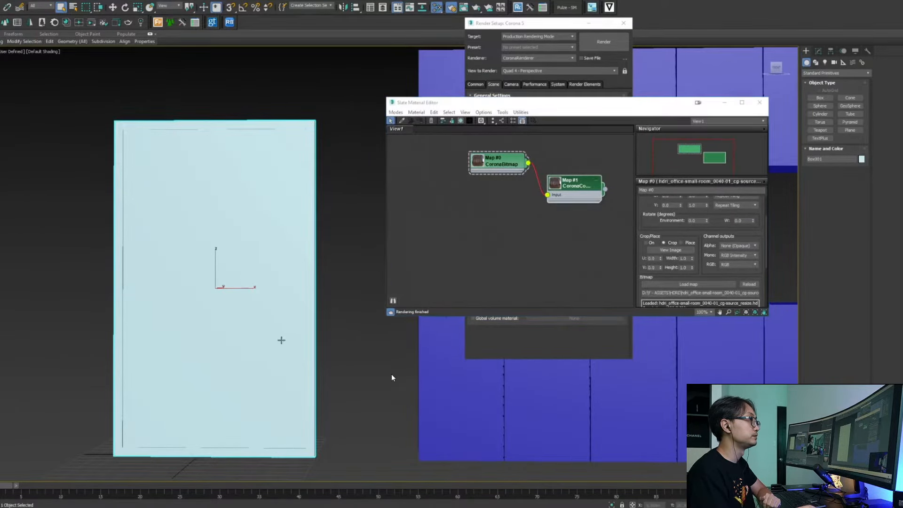
alt+middle_drag(280, 341, 324, 345)
Add a new CoronaMtl material to the node view
right_click(437, 198)
mouse_move(459, 203)
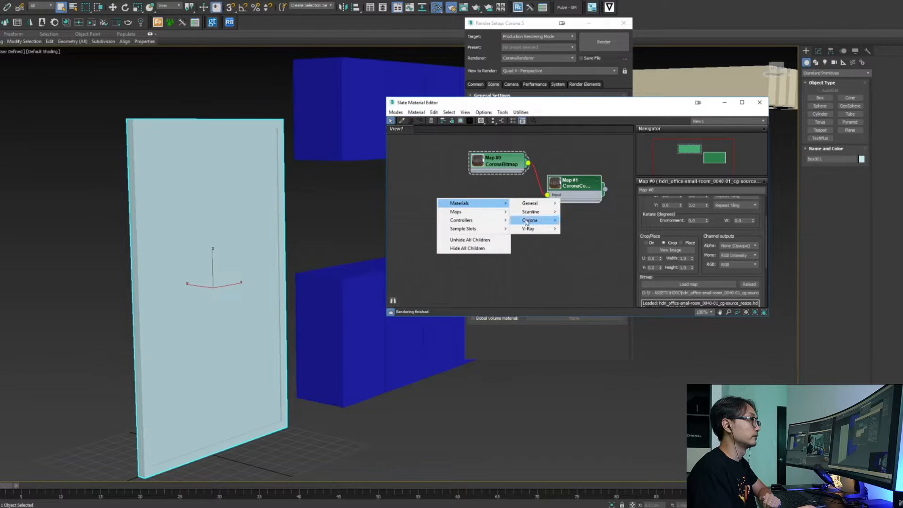
mouse_move(530, 220)
click(578, 243)
Feed the CoronaMtl's diffuse color with a Bitmap of WoodFine0007_H (1).jpg from the BeInspiration 8 MAXC folder
drag(433, 196, 478, 252)
mouse_move(491, 254)
click(540, 190)
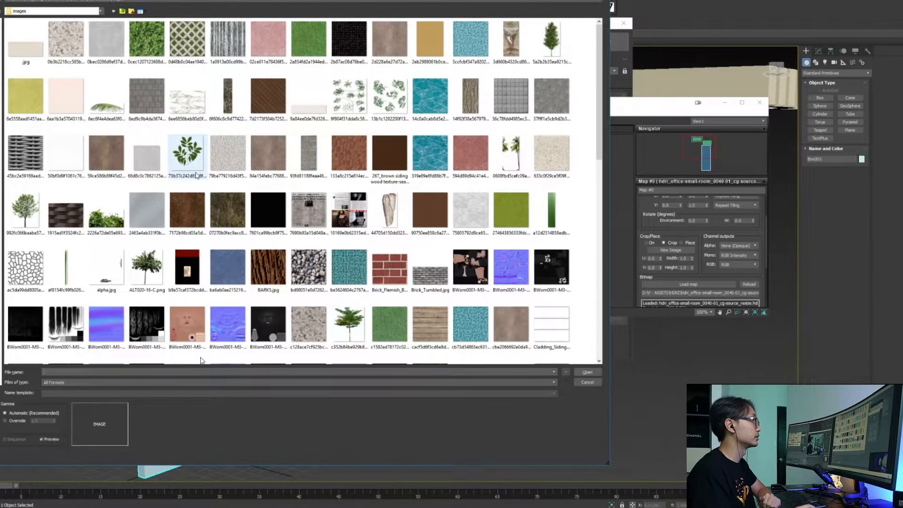
scroll(290, 184, down, 6)
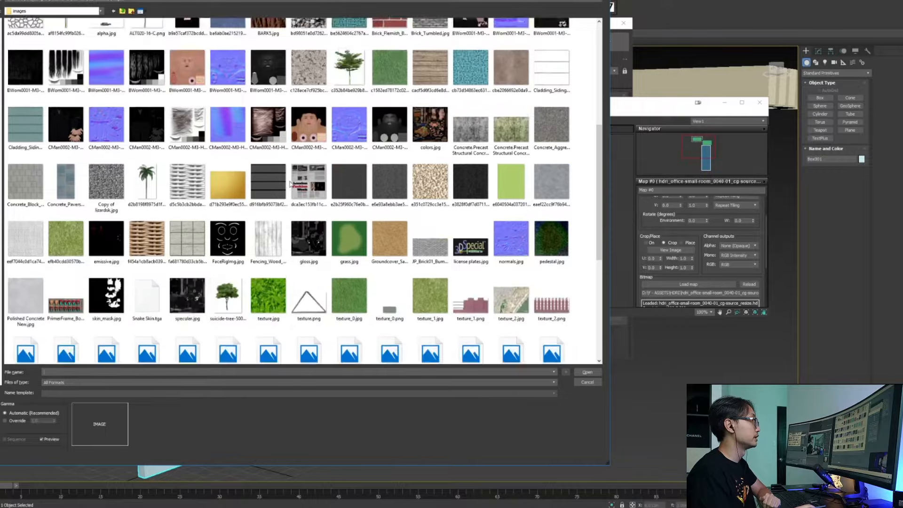
scroll(290, 184, down, 3)
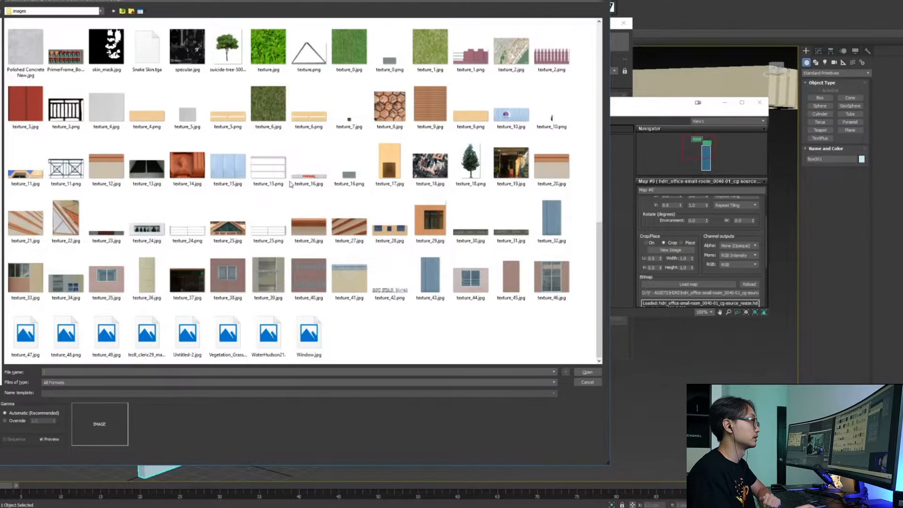
scroll(290, 184, up, 8)
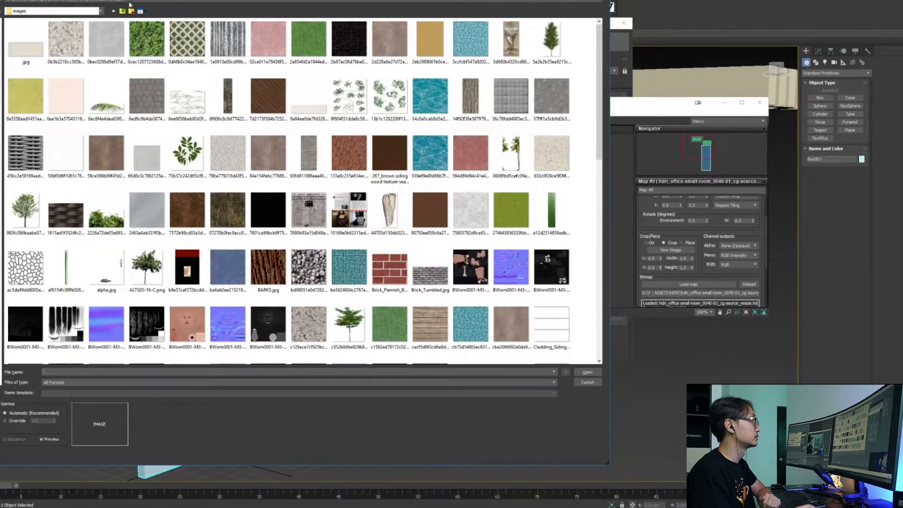
click(100, 11)
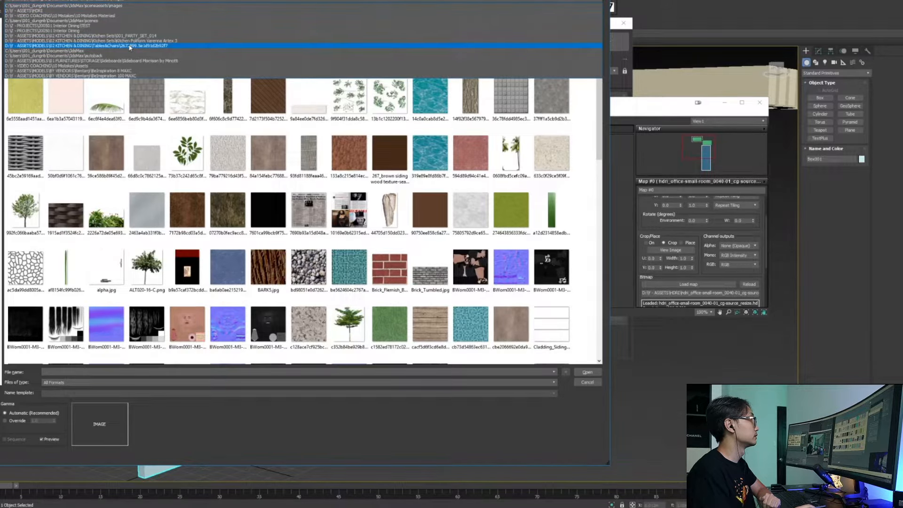
click(126, 71)
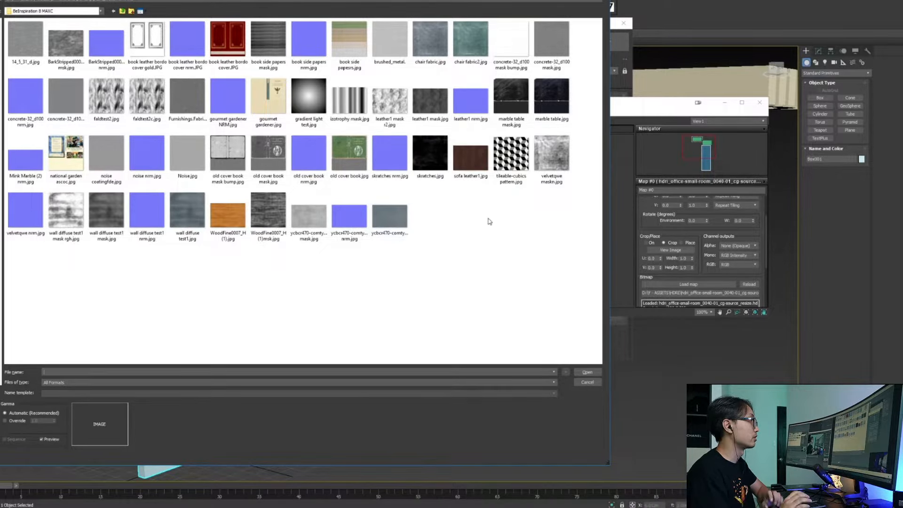
click(231, 218)
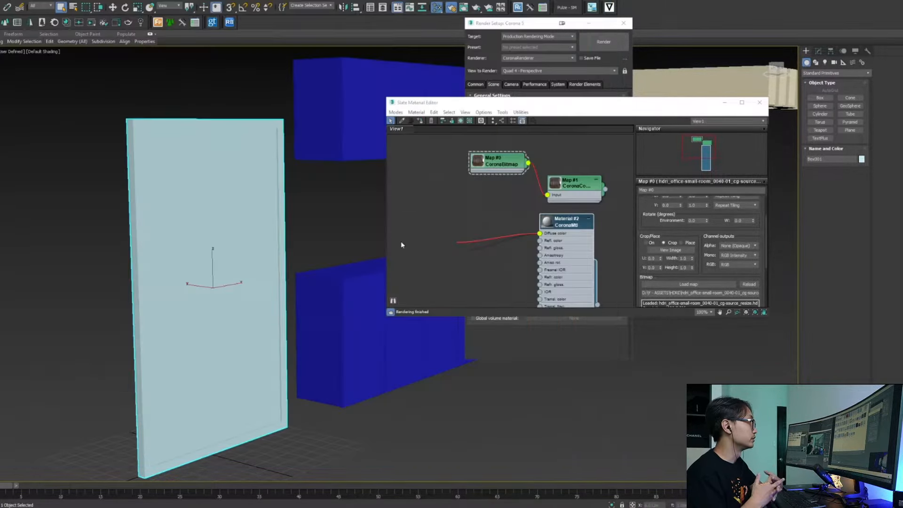
drag(455, 249, 435, 234)
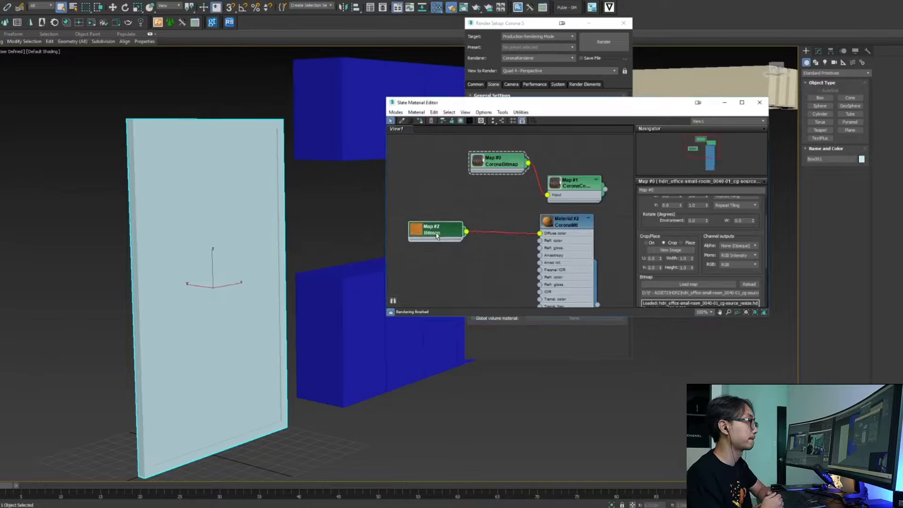
Add a Color Correction map fed by the wood bitmap and place it below the bitmap's diffuse connection
right_click(480, 245)
mouse_move(499, 257)
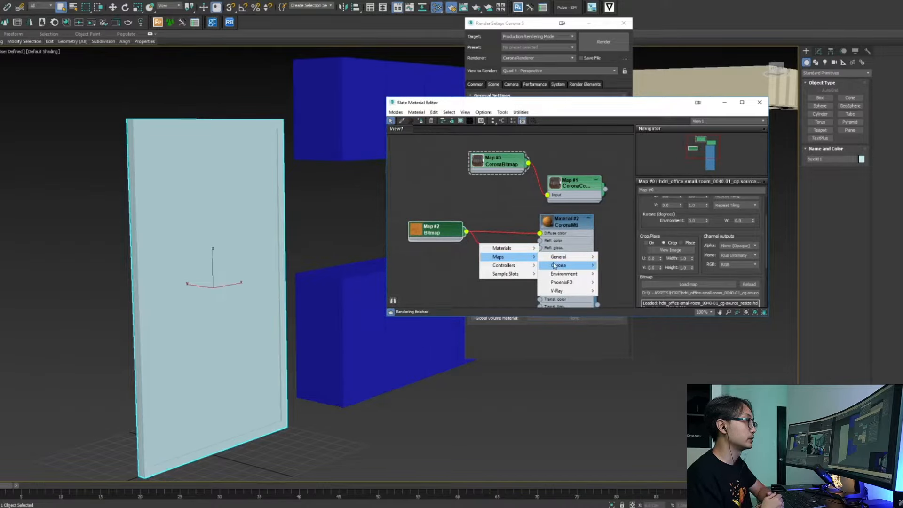
mouse_move(553, 266)
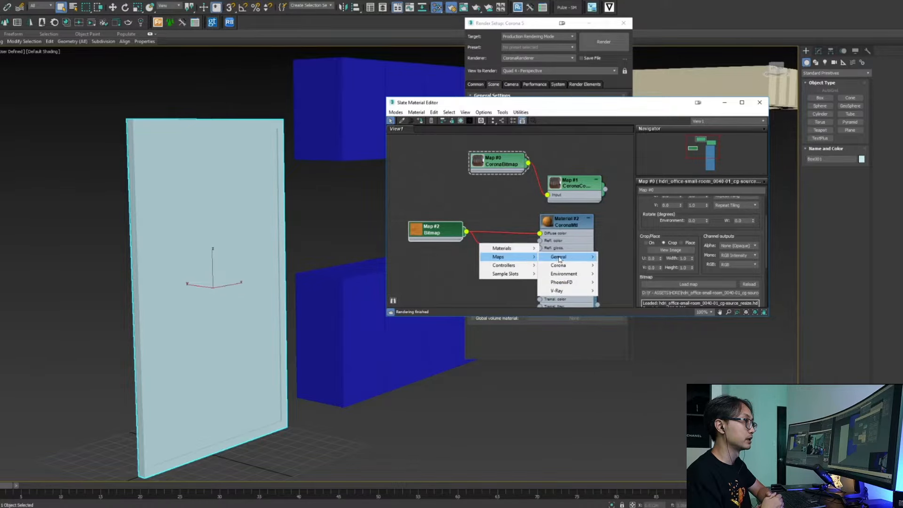
click(620, 221)
drag(479, 244, 487, 268)
Lower the Color Correction map's saturation to about -52 and adjust its lightness to darken the wood
double_click(487, 267)
drag(664, 268, 668, 258)
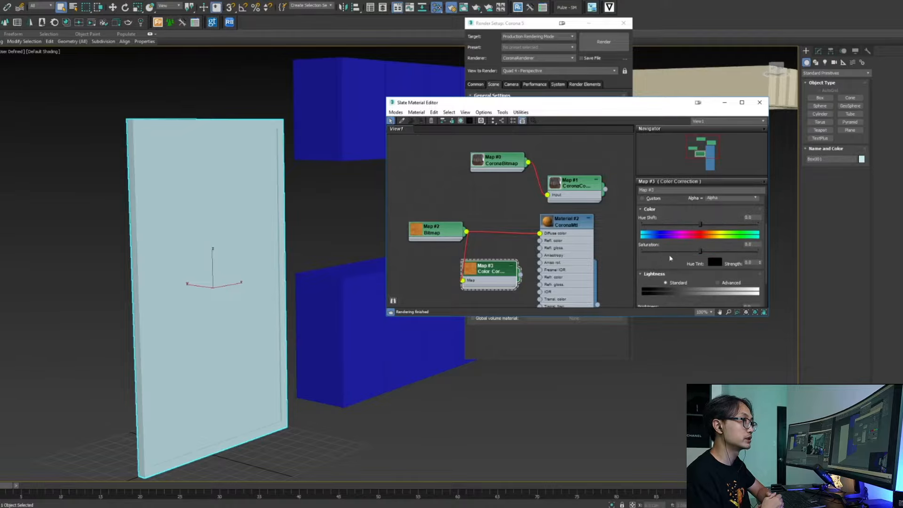
click(669, 253)
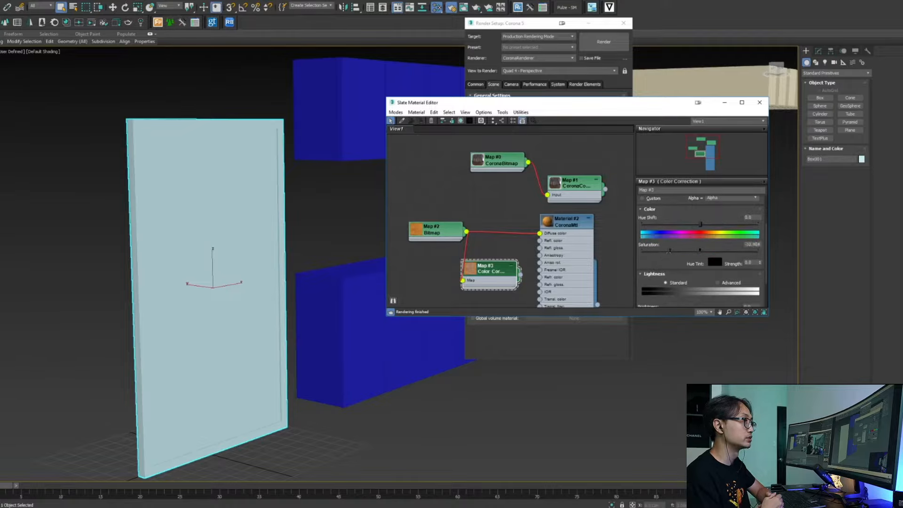
scroll(720, 269, down, 1)
click(718, 266)
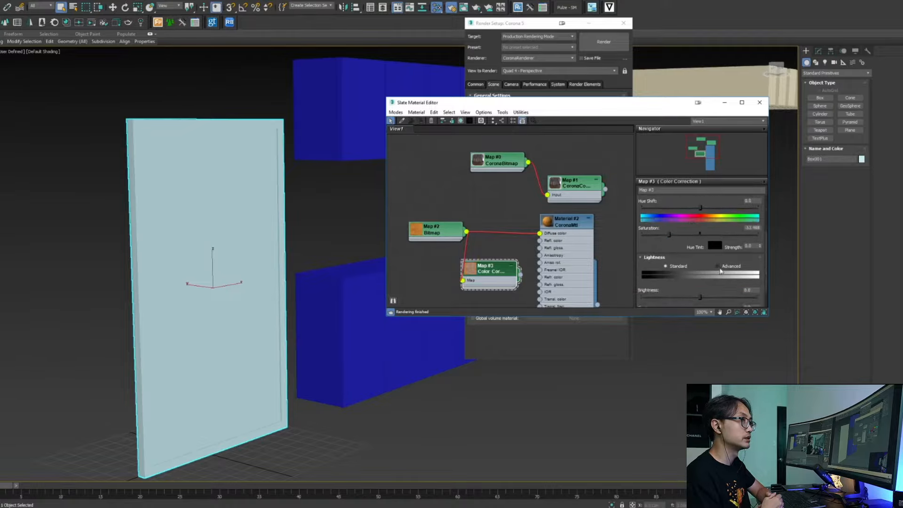
drag(705, 297, 706, 322)
Connect the Color Correction map to the CoronaMtl's diffuse color, assign the material to the selected box, and display its texture in the viewport
drag(520, 275, 540, 234)
double_click(568, 228)
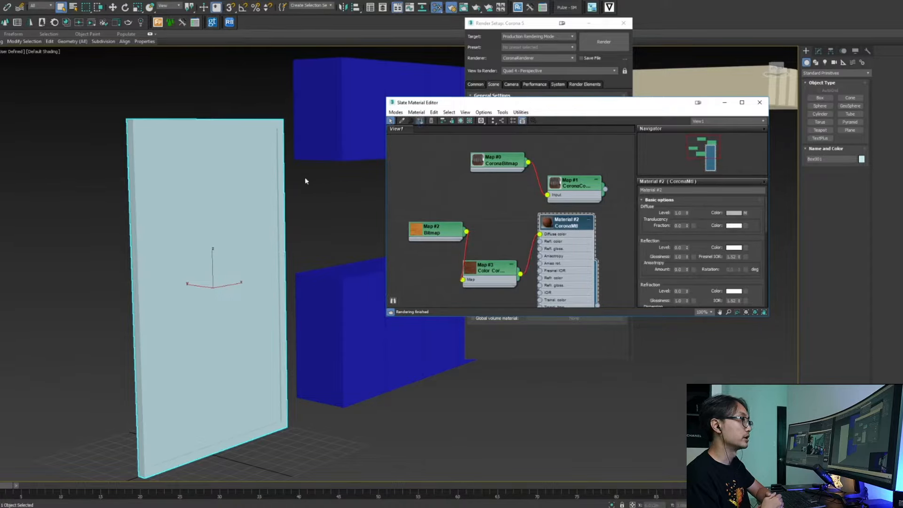
click(477, 233)
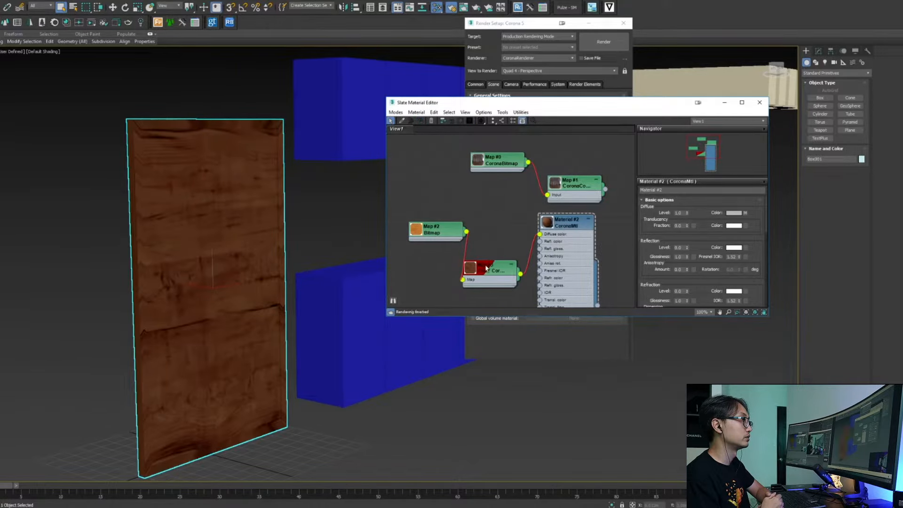
alt+middle_drag(258, 250, 203, 264)
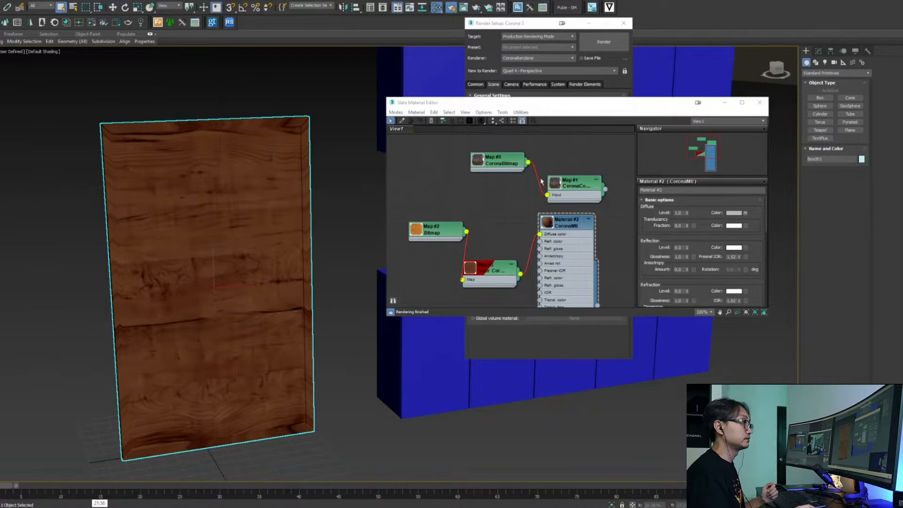
Resize the panel's box UVW mapping to a length of about 1.8 m, width 1.368 m and height about 1.8 m
mouse_move(433, 229)
mouse_down()
mouse_move(409, 242)
mouse_move(431, 230)
mouse_up()
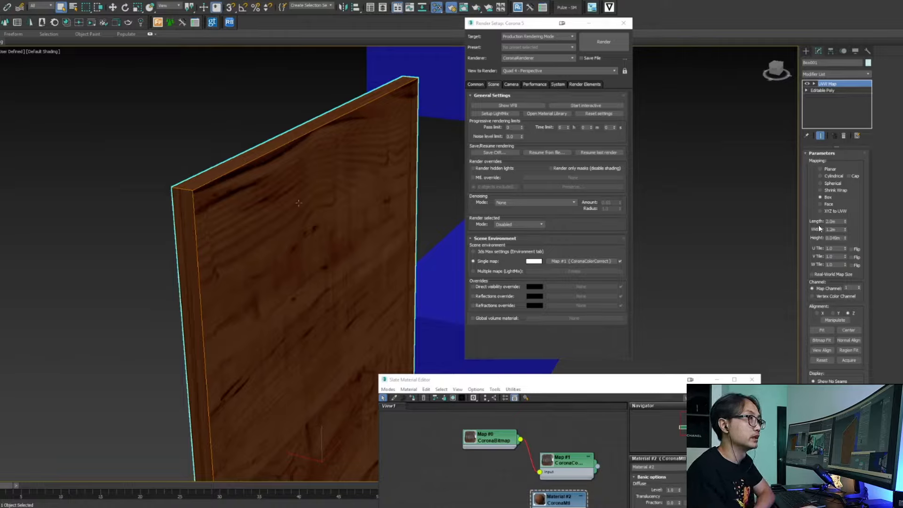
mouse_move(846, 221)
mouse_down()
mouse_move(846, 238)
mouse_move(845, 215)
mouse_move(845, 224)
mouse_up()
mouse_move(339, 212)
alt+middle_down()
mouse_move(261, 217)
mouse_move(348, 221)
alt+middle_up()
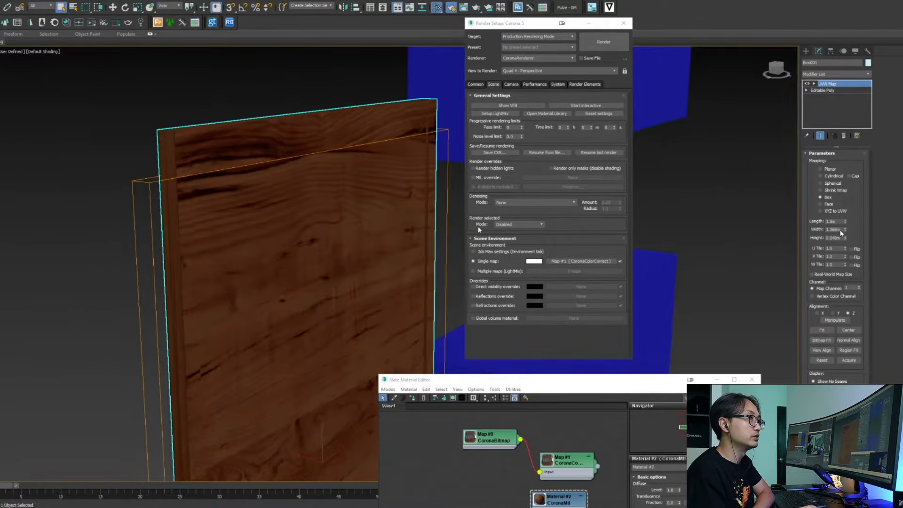
drag(845, 238, 845, 210)
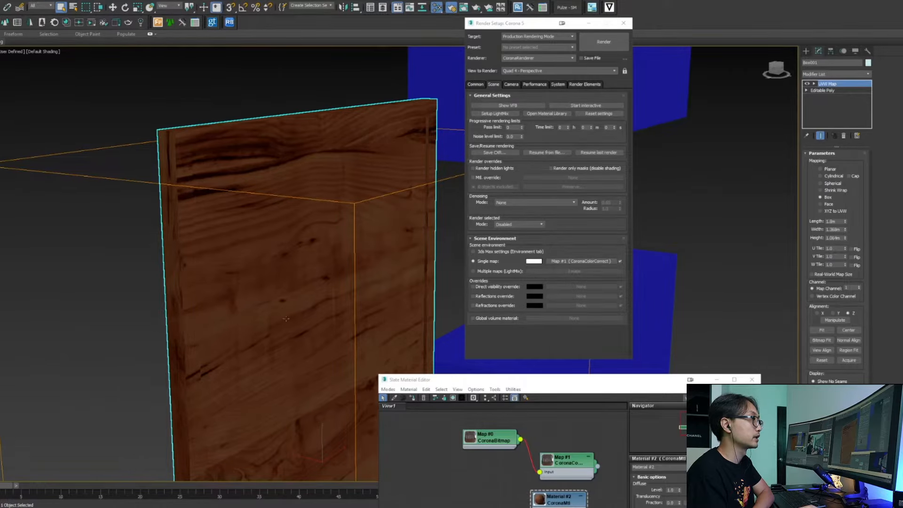
alt+middle_drag(278, 320, 352, 319)
drag(845, 239, 845, 215)
alt+middle_drag(292, 282, 311, 281)
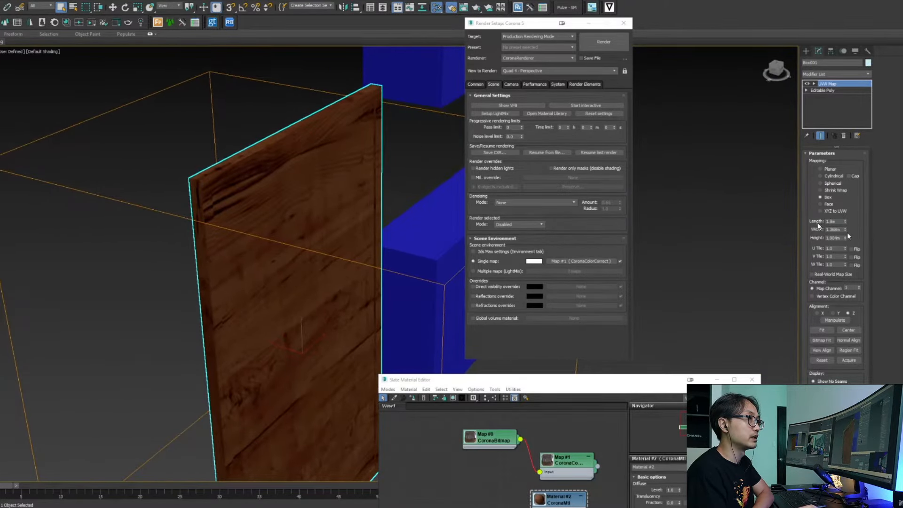
Move the Render Setup window off the panel and reduce the UVW mapping's length to about 1.584 m
alt+middle_drag(404, 165, 300, 172)
alt+middle_drag(324, 235, 224, 263)
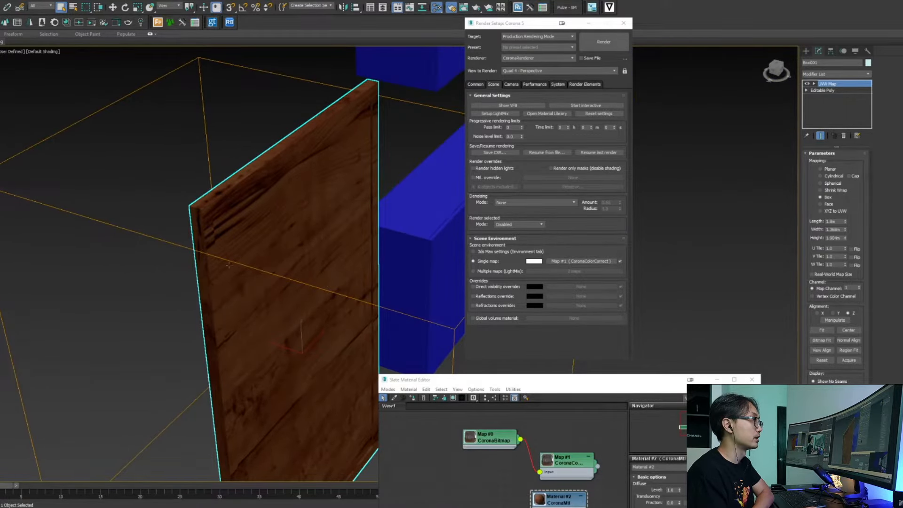
scroll(225, 244, down, 5)
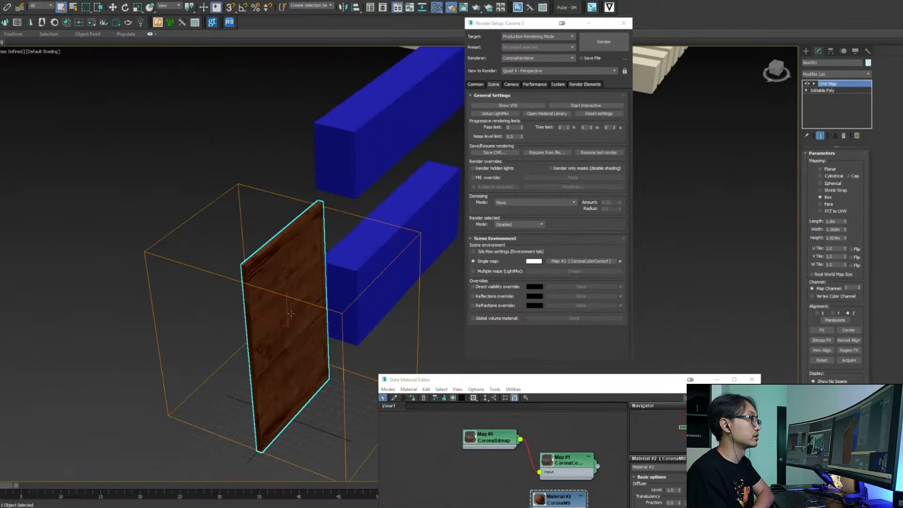
alt+middle_drag(282, 283, 207, 244)
scroll(266, 283, up, 5)
alt+middle_drag(235, 273, 318, 311)
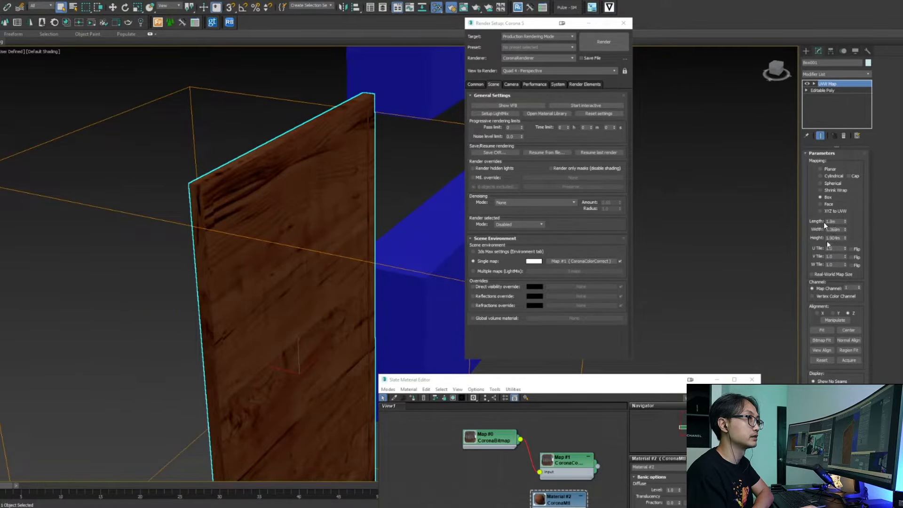
scroll(212, 216, up, 3)
scroll(233, 221, down, 1)
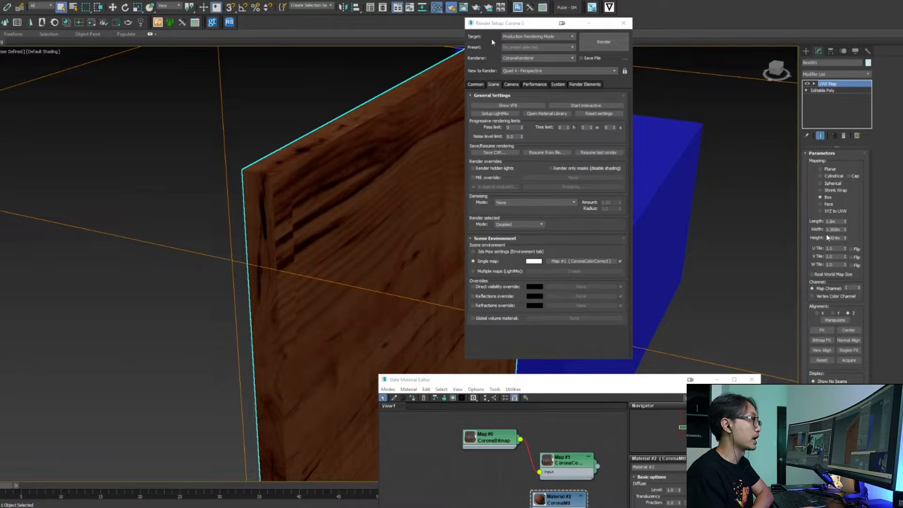
drag(499, 26, 650, 17)
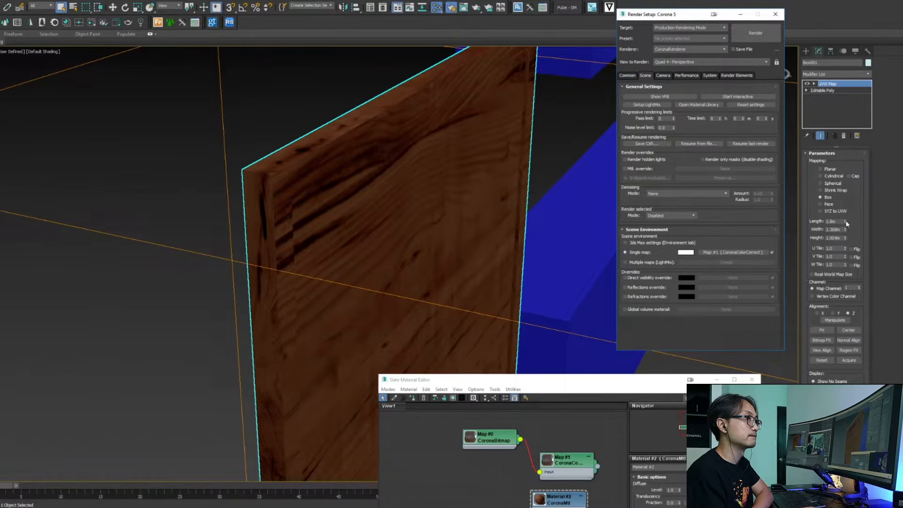
drag(845, 221, 815, 218)
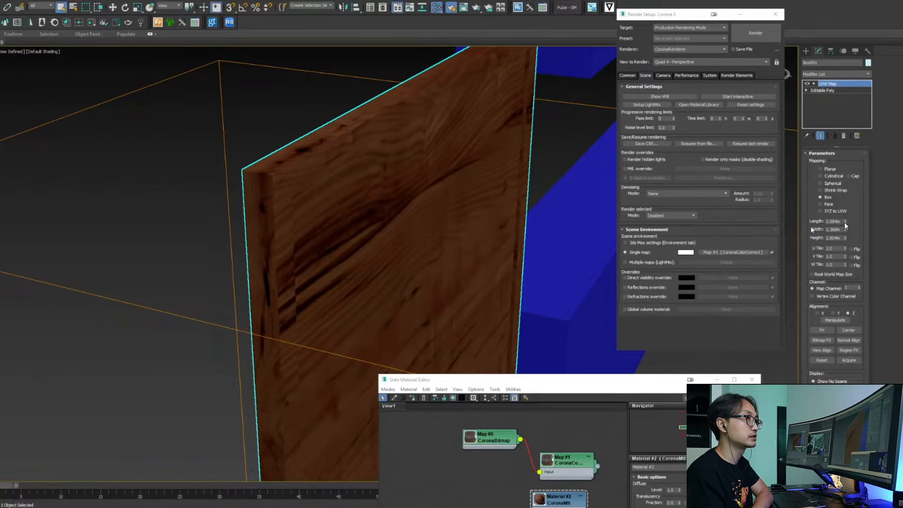
Open the parameters of the wood Bitmap that feeds the Color Correction map
drag(546, 378, 488, 207)
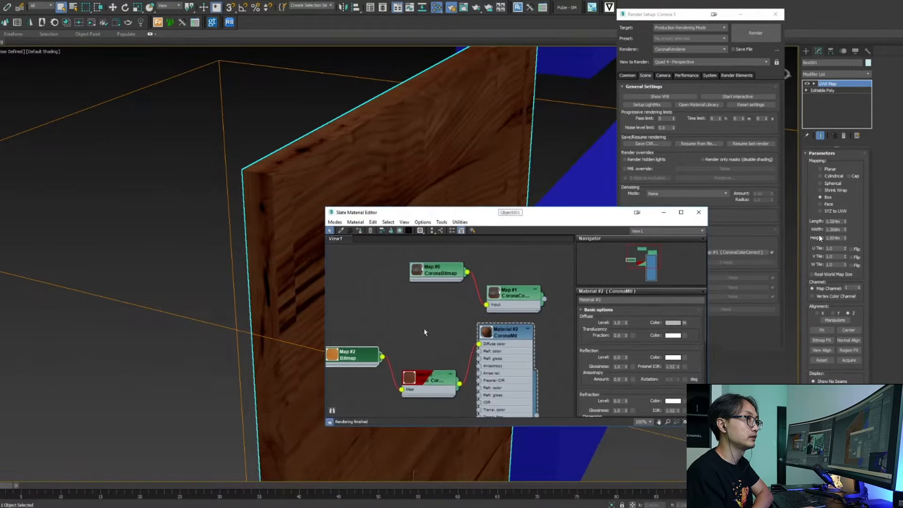
middle_drag(399, 348, 411, 339)
double_click(369, 351)
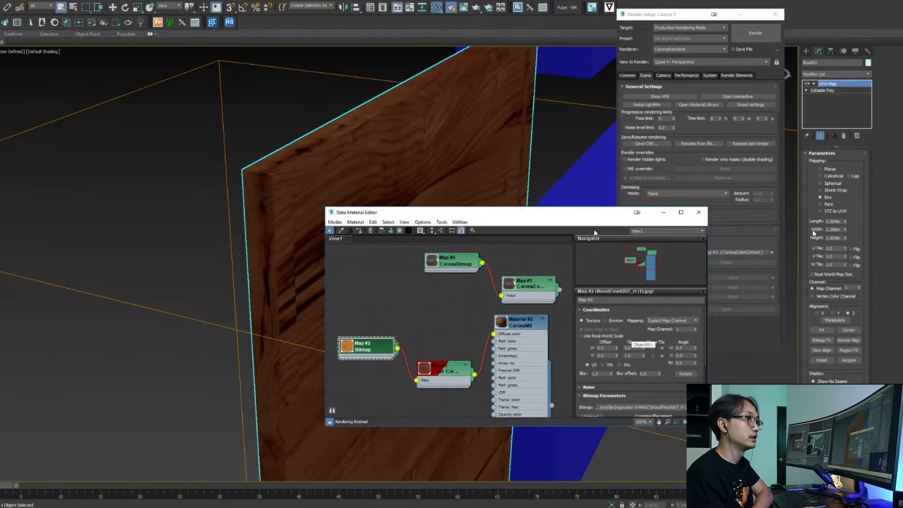
drag(594, 215, 671, 312)
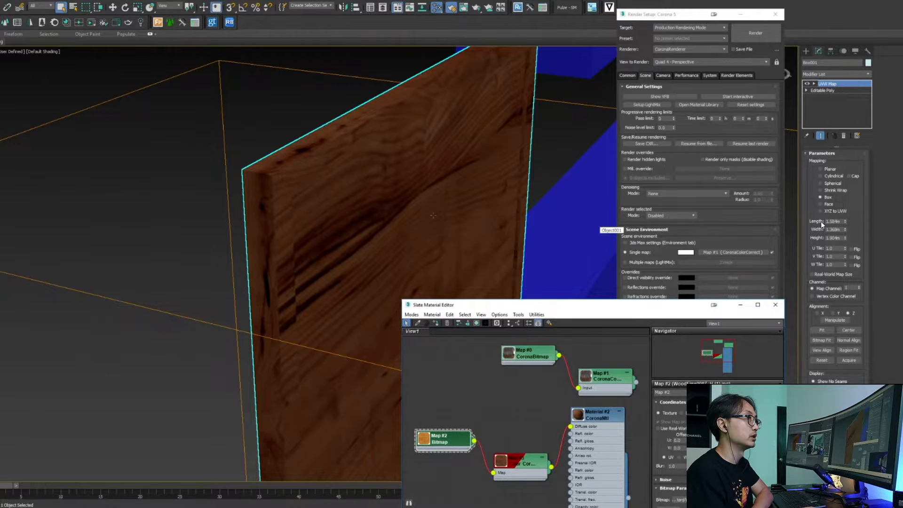
middle_drag(435, 195, 372, 218)
scroll(336, 219, down, 3)
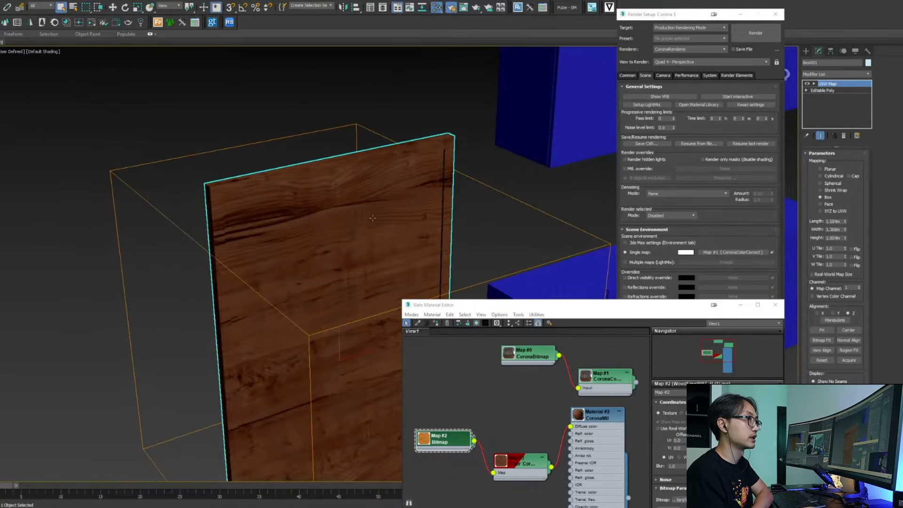
View the wood bitmap's source image and place the material editor beside it
drag(534, 307, 469, 175)
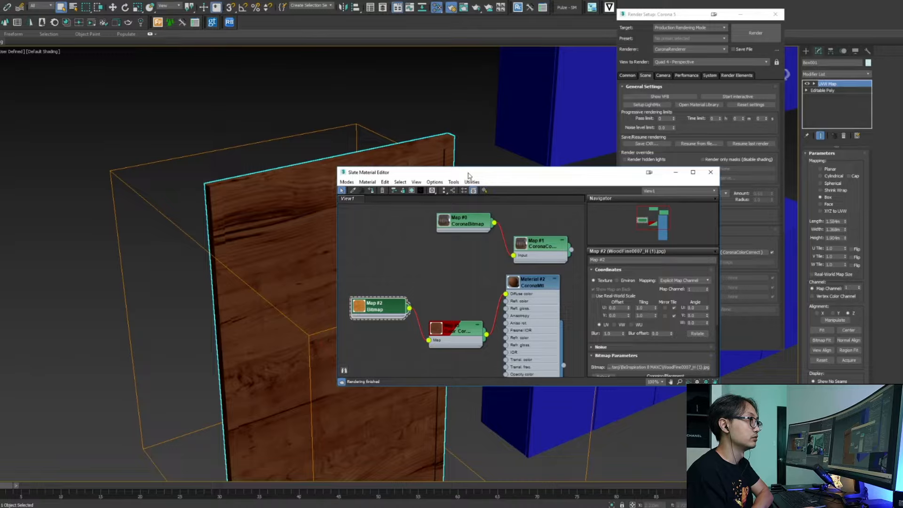
middle_drag(431, 298, 437, 285)
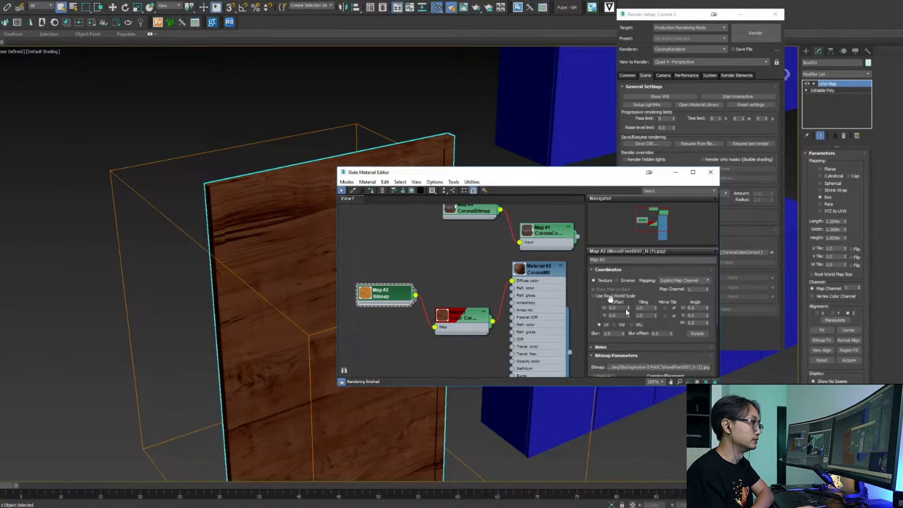
mouse_move(268, 216)
middle_down()
mouse_move(204, 197)
mouse_move(268, 216)
middle_up()
scroll(233, 175, up, 3)
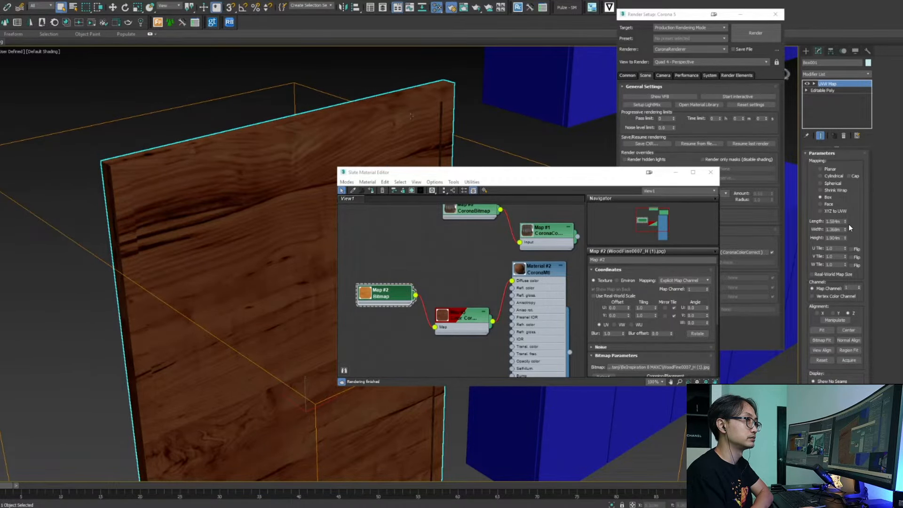
scroll(597, 322, down, 2)
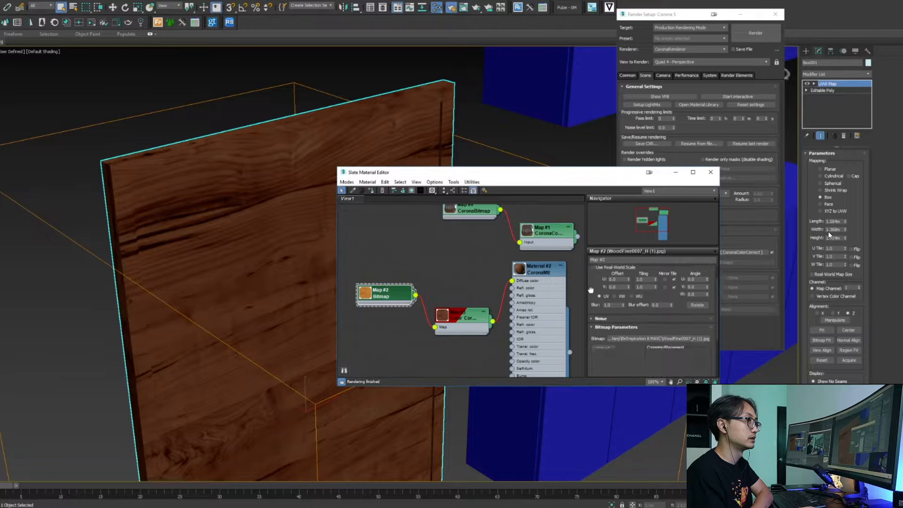
click(692, 353)
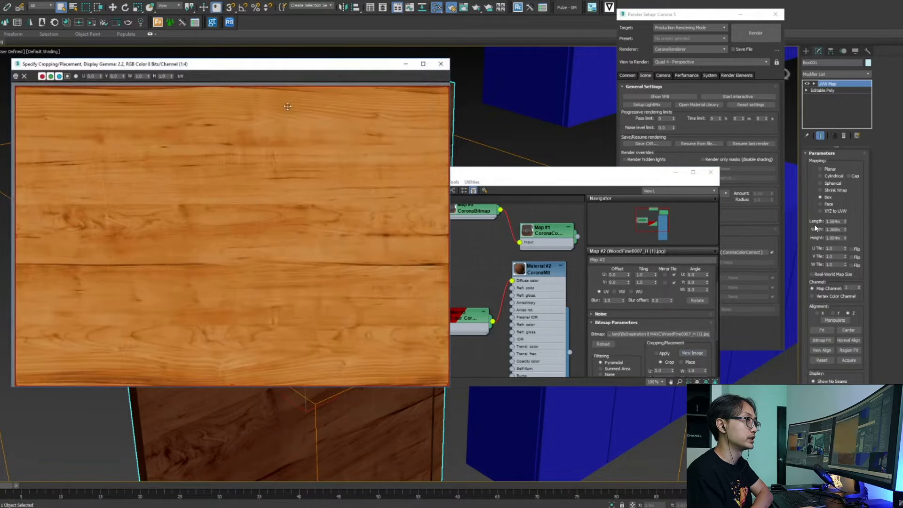
drag(504, 178, 665, 140)
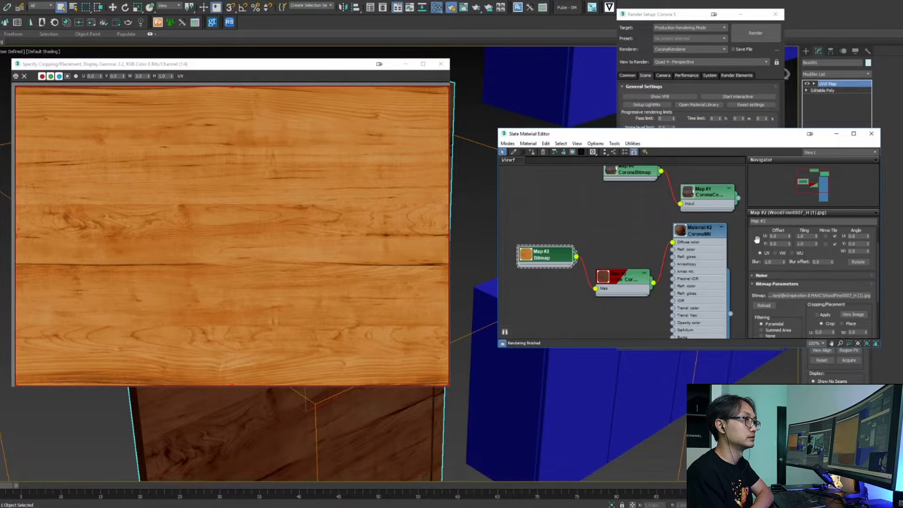
Enable real-world scale on the wood bitmap and set its size to 1.5 m wide by 1.0 m high
drag(756, 240, 766, 277)
click(757, 257)
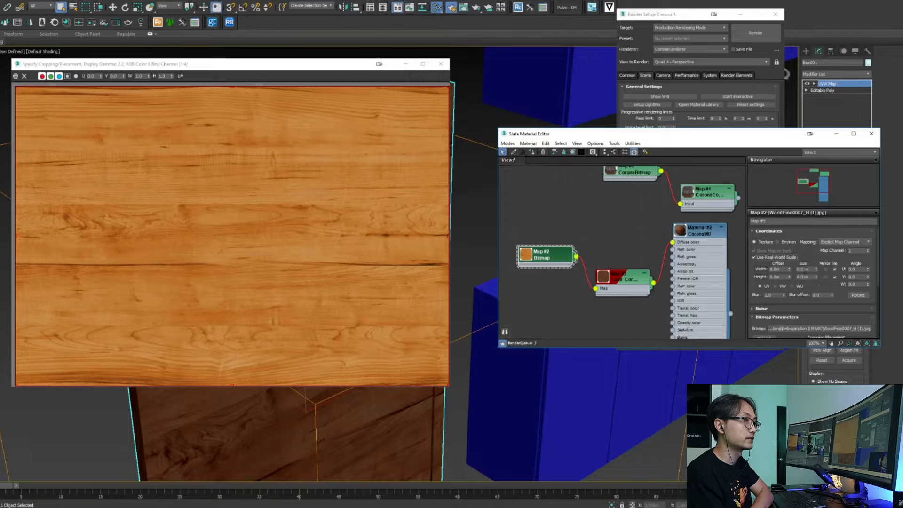
drag(811, 270, 790, 272)
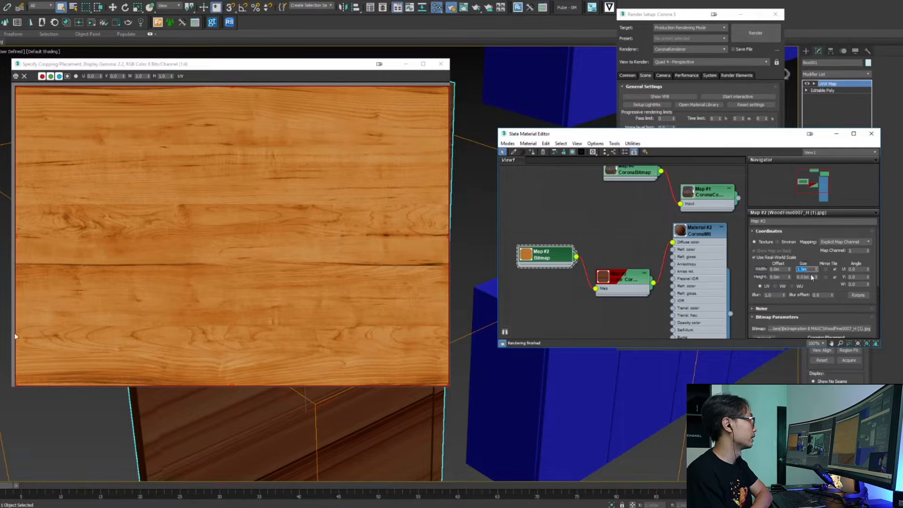
key(Tab)
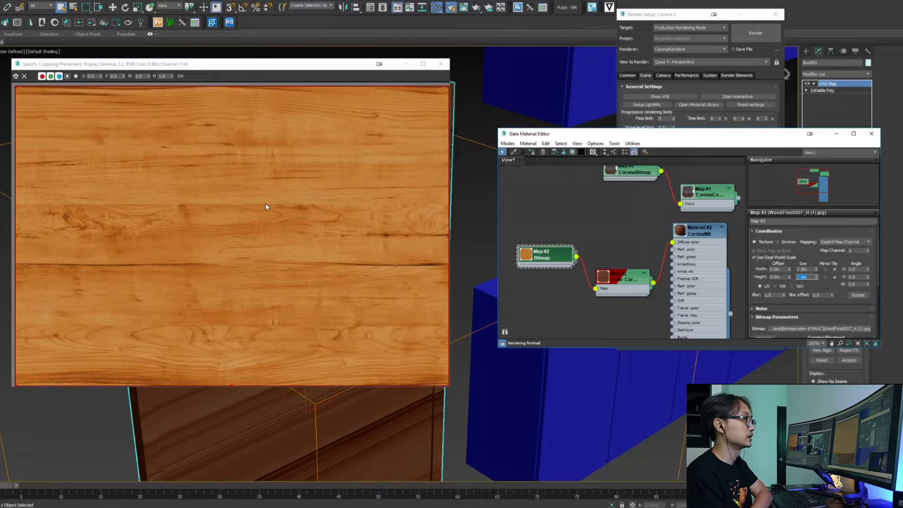
text(1)
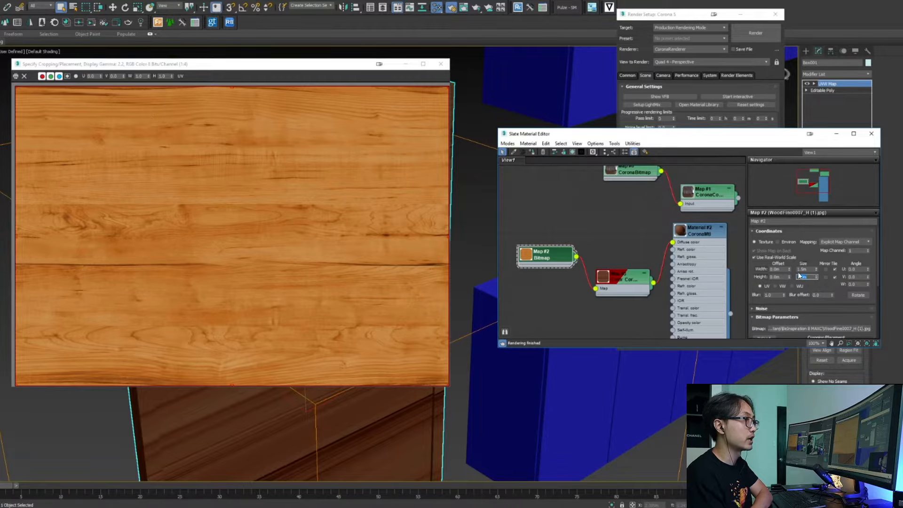
key(Return)
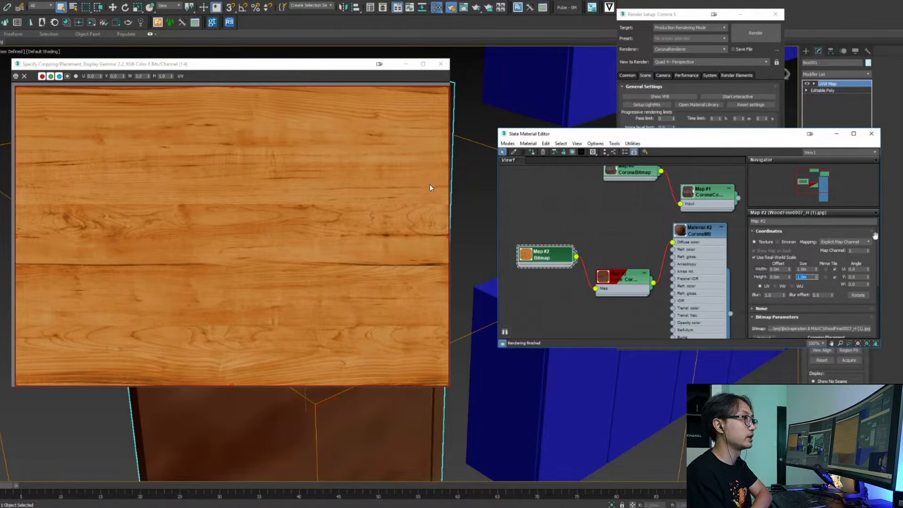
Enable Real-World Map Size on the panel's UVW Map modifier and close the bitmap's image preview
drag(763, 138, 628, 131)
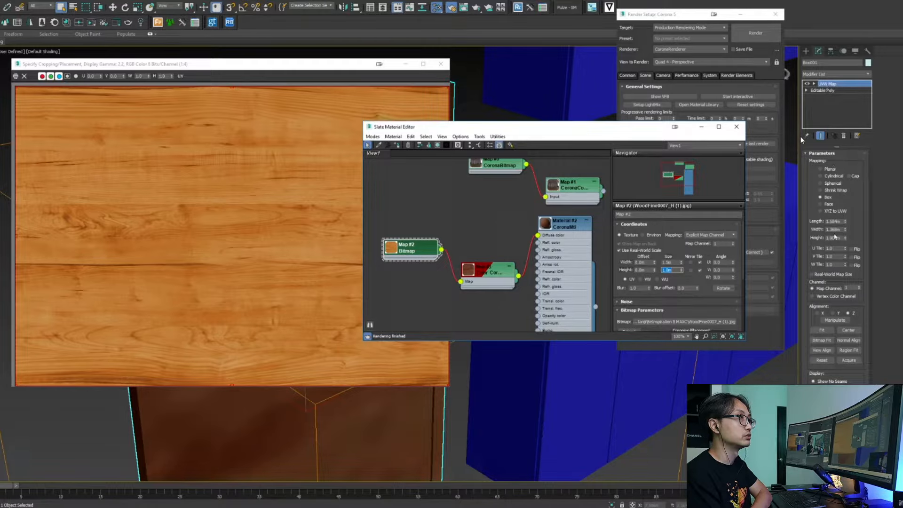
click(812, 275)
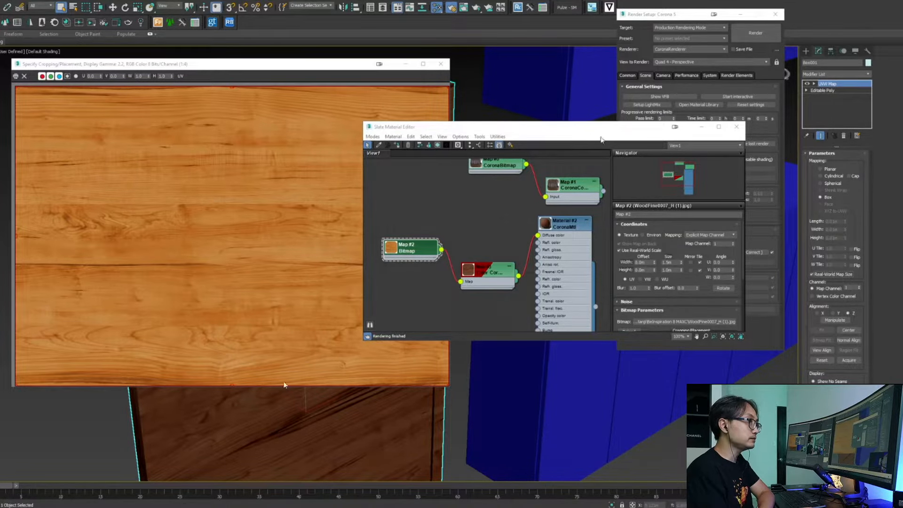
drag(590, 130, 685, 126)
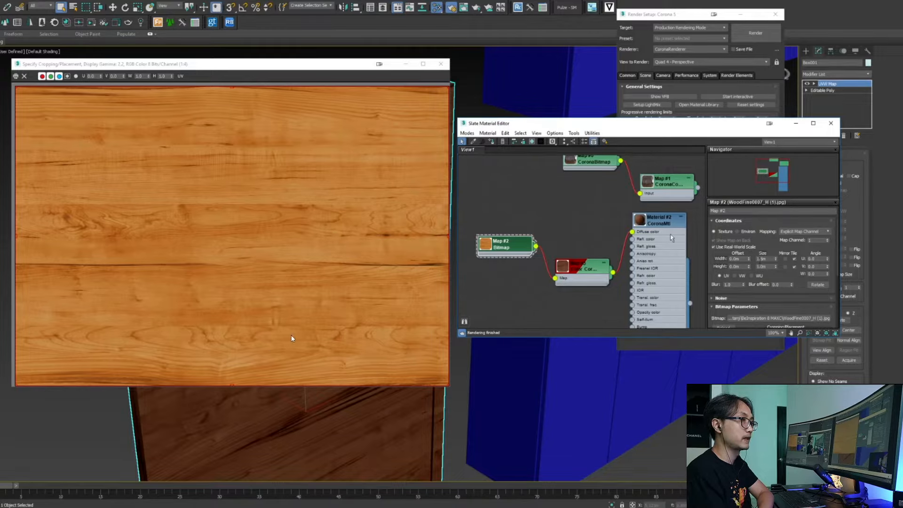
drag(738, 126, 673, 114)
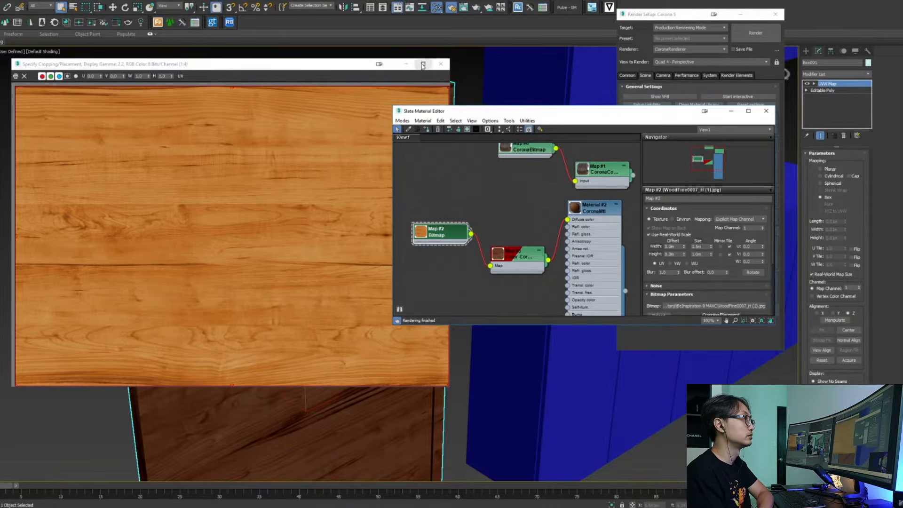
click(441, 64)
Examine the scale and direction of the wood grain on the panel's front face and edges
middle_drag(308, 261, 248, 229)
scroll(268, 252, down, 4)
scroll(252, 237, up, 4)
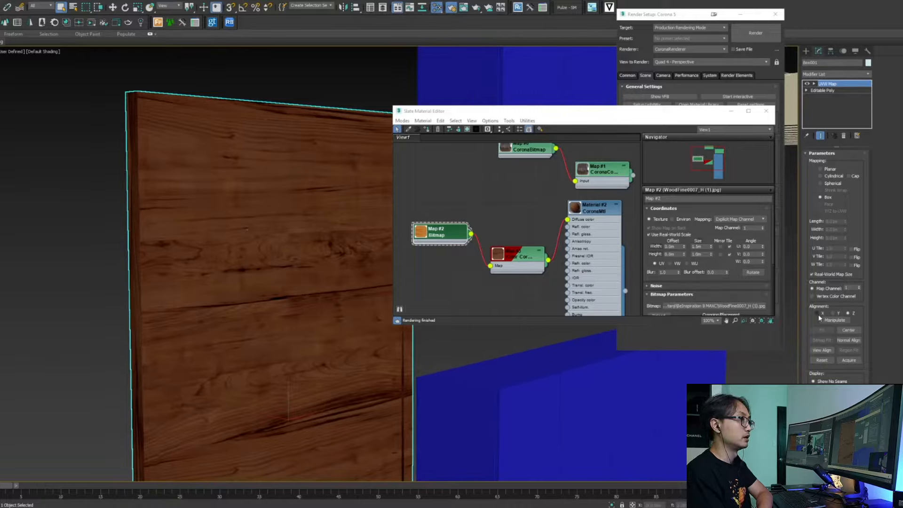
scroll(211, 221, down, 5)
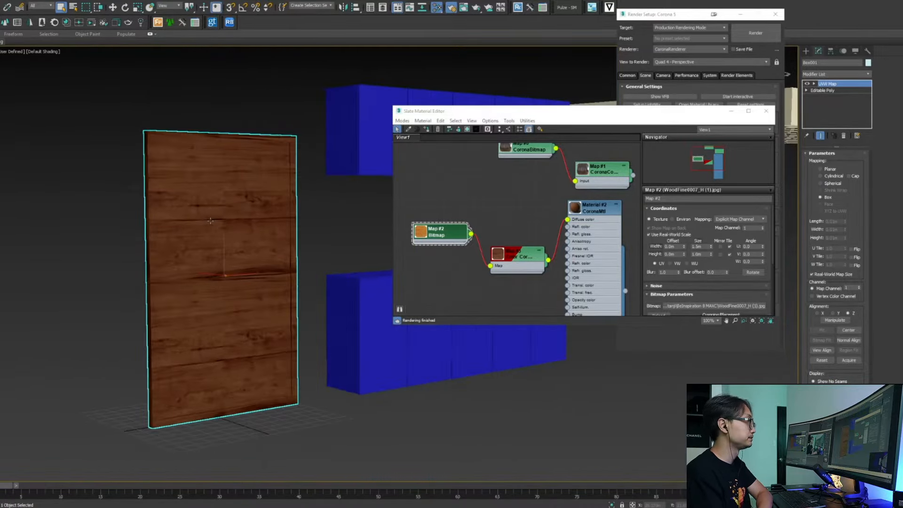
scroll(212, 156, up, 5)
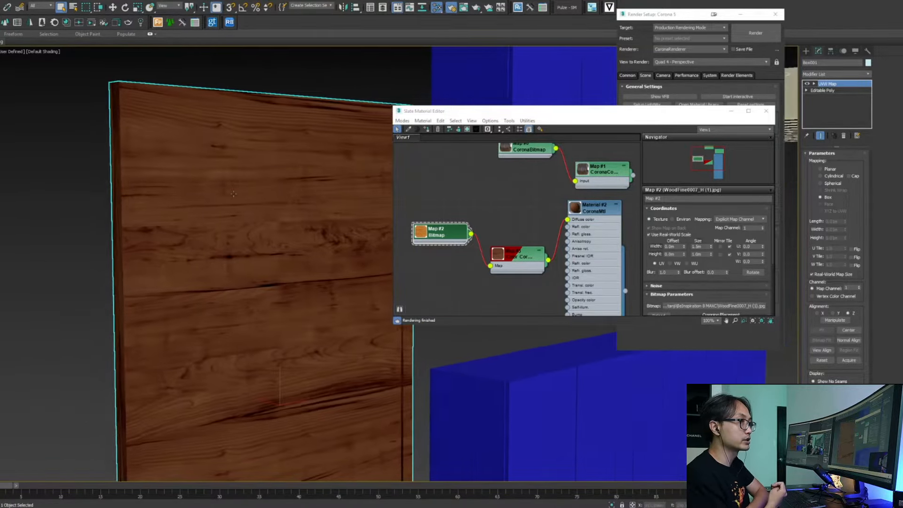
scroll(235, 193, down, 2)
scroll(235, 194, down, 3)
alt+middle_drag(235, 193, 287, 246)
scroll(195, 167, up, 5)
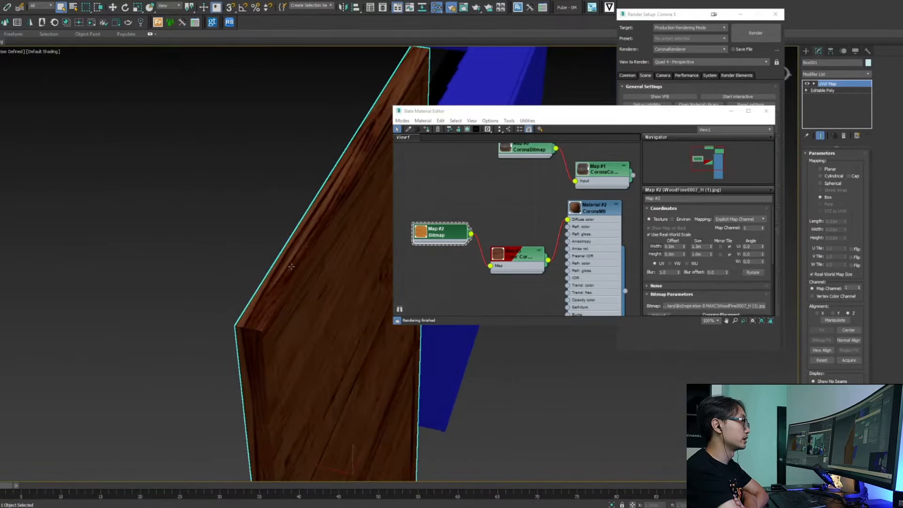
key(shift+z)
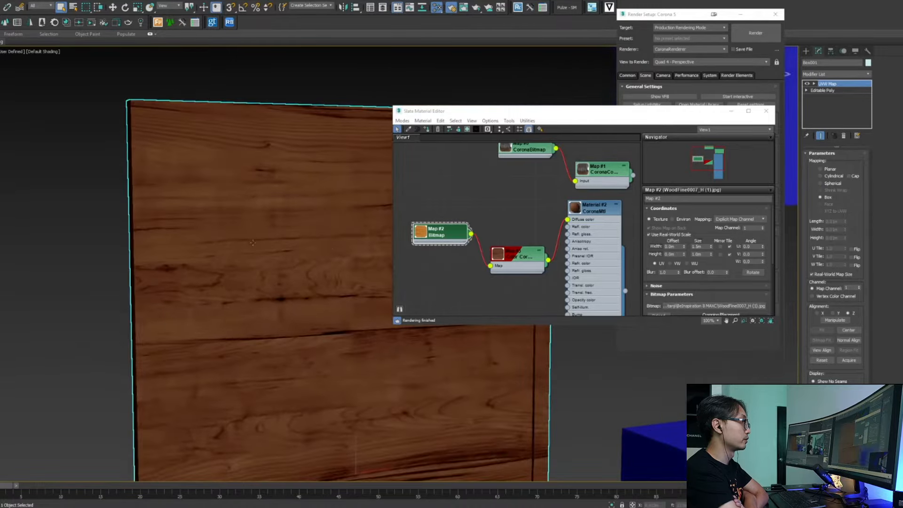
Switch the UVW mapping's alignment to the X axis, inspect the grain, and change it to the Y axis
click(822, 313)
alt+middle_drag(263, 253, 306, 251)
click(834, 313)
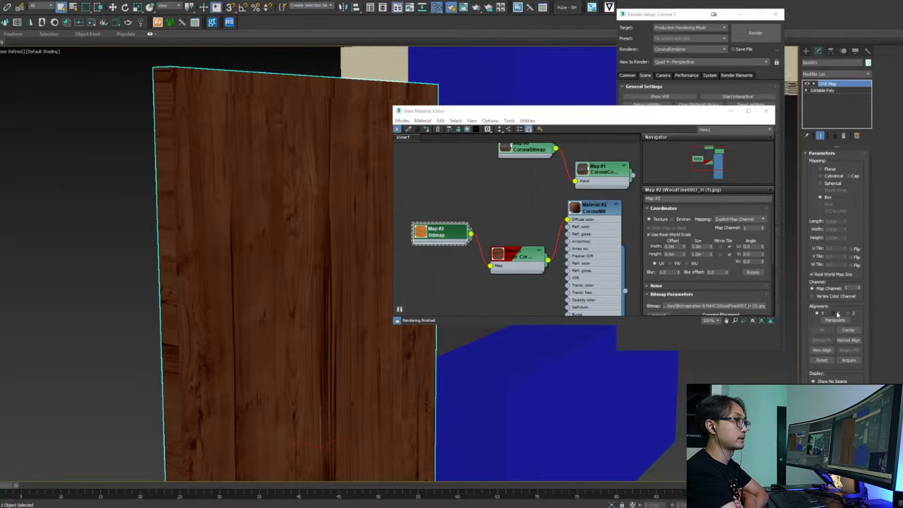
Compare the X, Y and Z alignments of the panel's UVW mapping and set the alignment to Z
click(852, 314)
alt+middle_drag(254, 221, 282, 207)
click(832, 313)
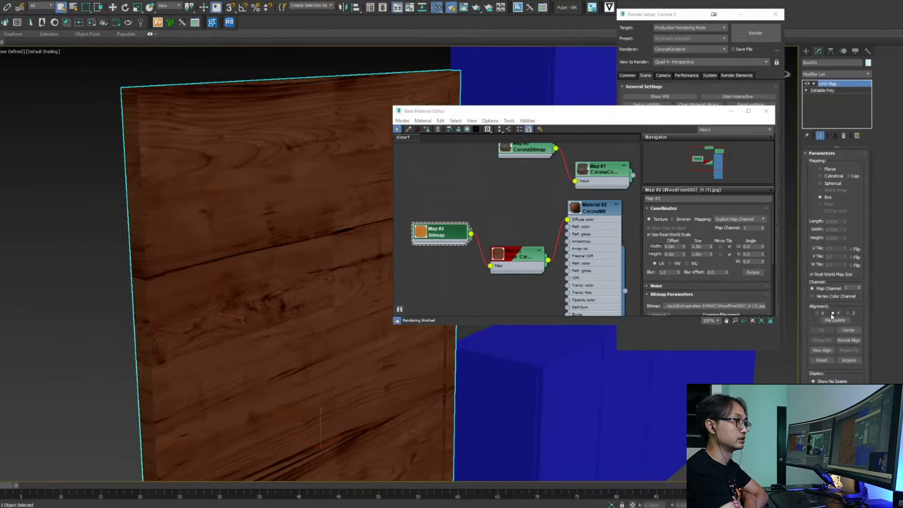
click(821, 313)
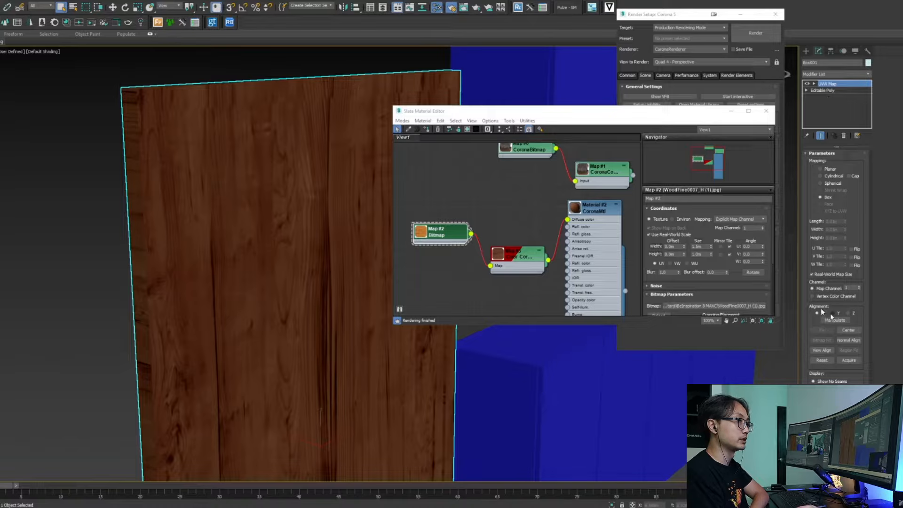
click(831, 313)
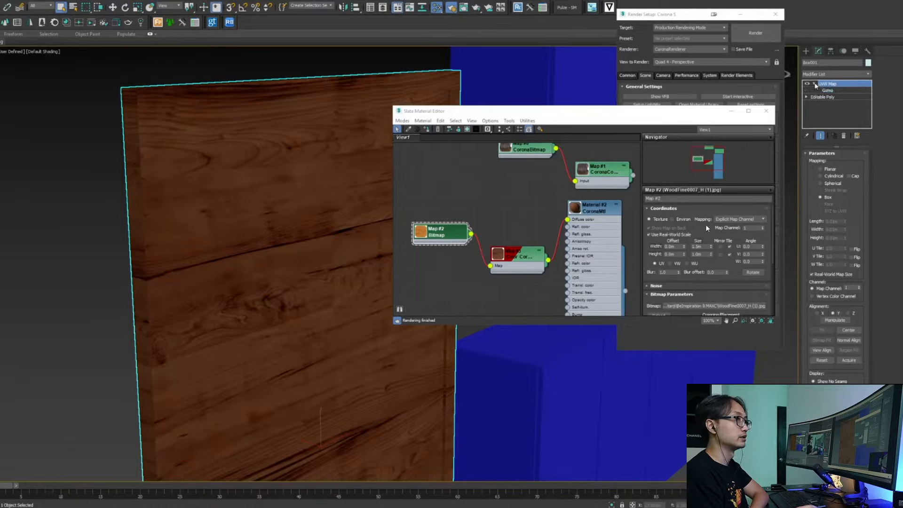
click(847, 313)
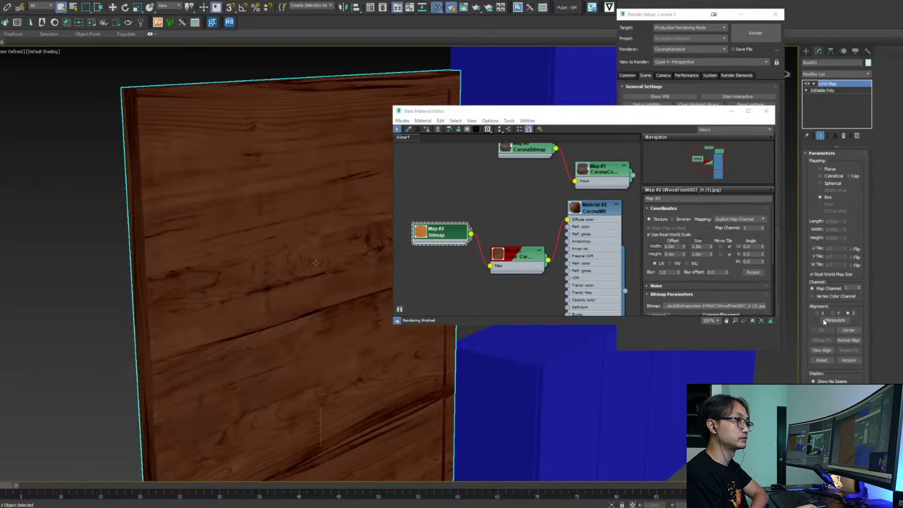
Rotate the UVW Map gizmo a quarter turn with angle snap on so the wood grain runs vertically on the panel's front
click(813, 85)
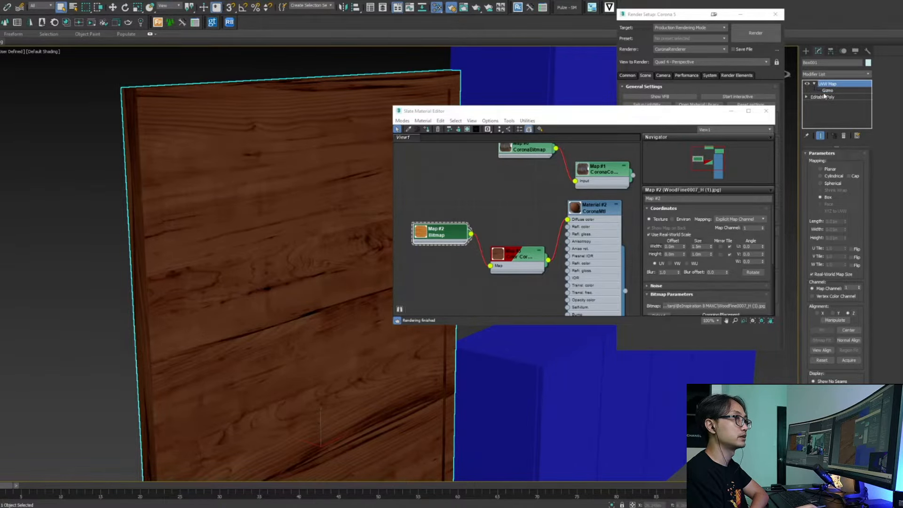
click(827, 91)
middle_drag(245, 240, 228, 188)
scroll(229, 187, down, 4)
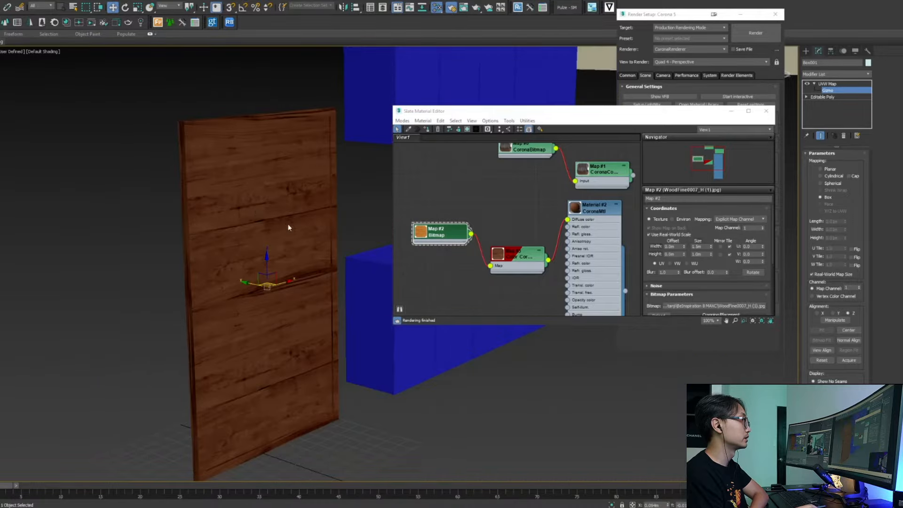
alt+middle_drag(288, 227, 270, 222)
scroll(270, 276, up, 4)
alt+middle_drag(271, 276, 282, 277)
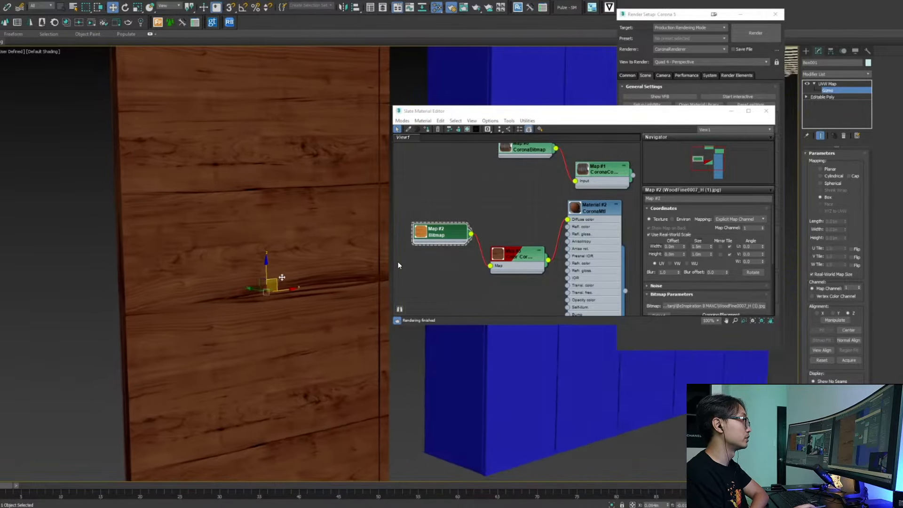
scroll(282, 278, down, 1)
key(e)
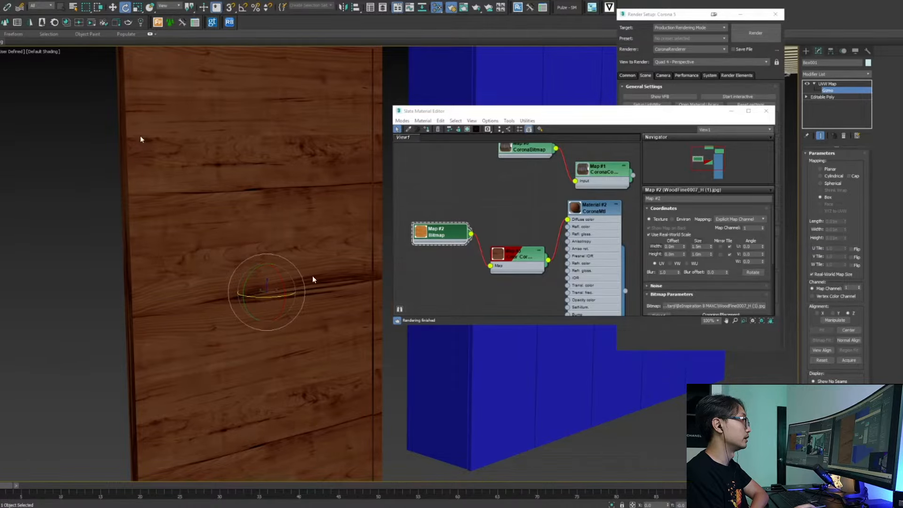
scroll(140, 139, up, 4)
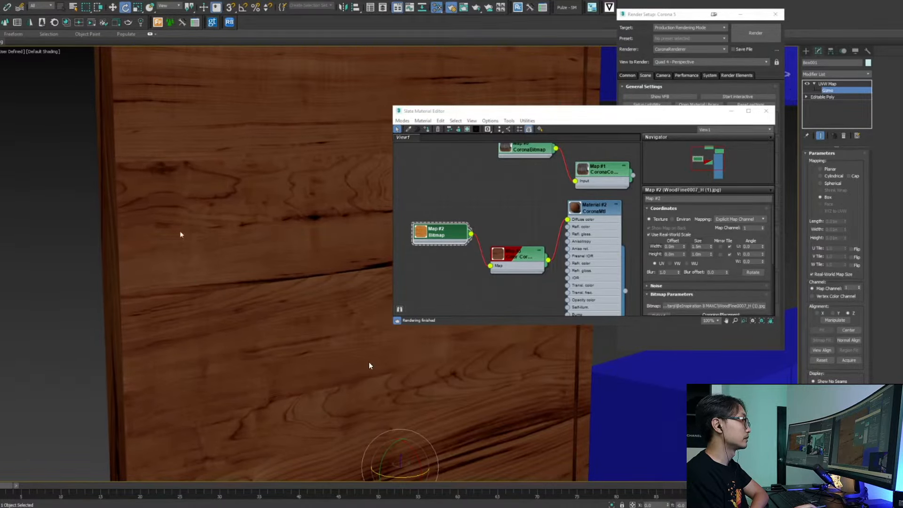
scroll(240, 256, down, 2)
middle_drag(335, 328, 301, 258)
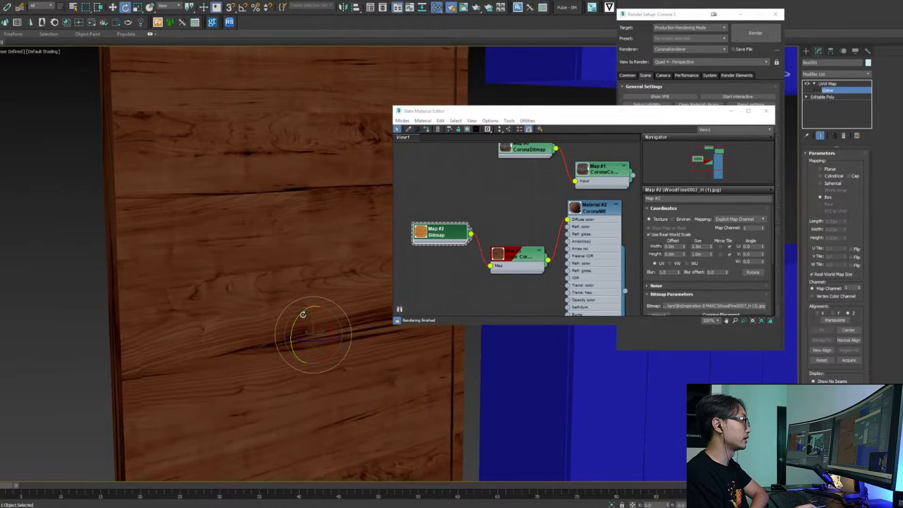
key(a)
drag(303, 314, 308, 368)
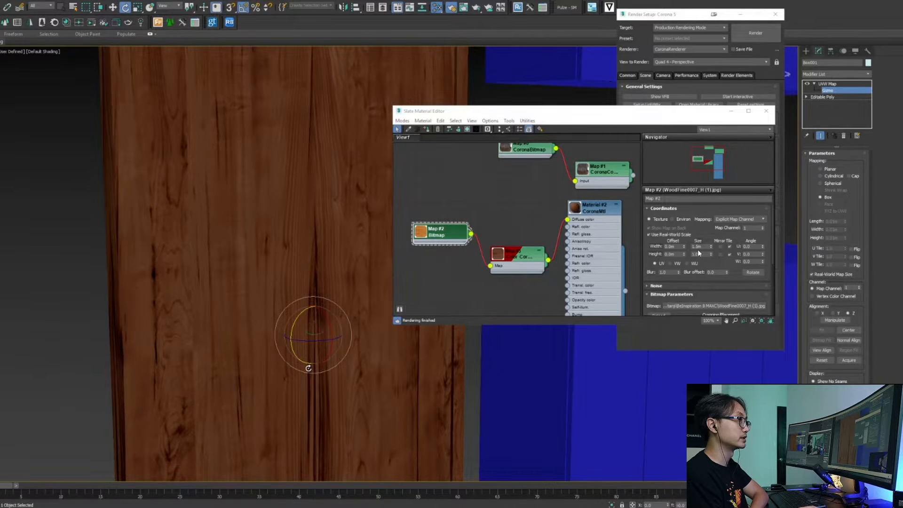
Move the material editor off the panel and examine the grain direction across its front face, edges and top groove
scroll(241, 320, down, 3)
alt+middle_drag(241, 321, 252, 260)
alt+middle_drag(281, 240, 494, 188)
drag(511, 112, 624, 216)
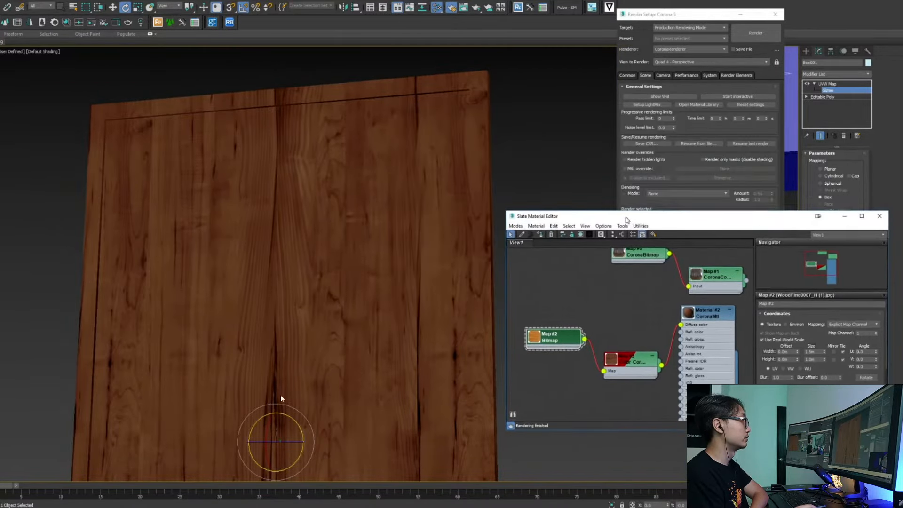
alt+middle_drag(407, 193, 294, 212)
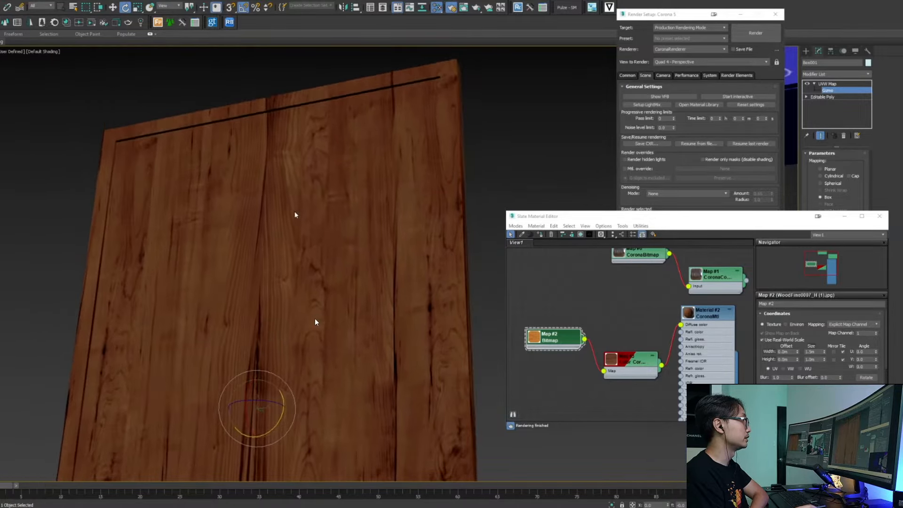
scroll(100, 160, up, 5)
alt+middle_drag(302, 309, 146, 195)
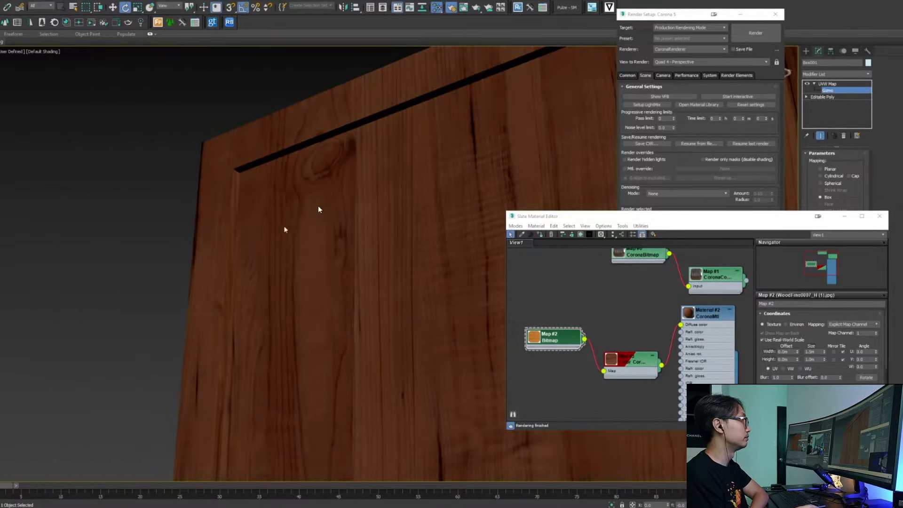
scroll(281, 230, down, 5)
middle_drag(386, 217, 215, 222)
scroll(383, 108, up, 3)
scroll(376, 136, down, 2)
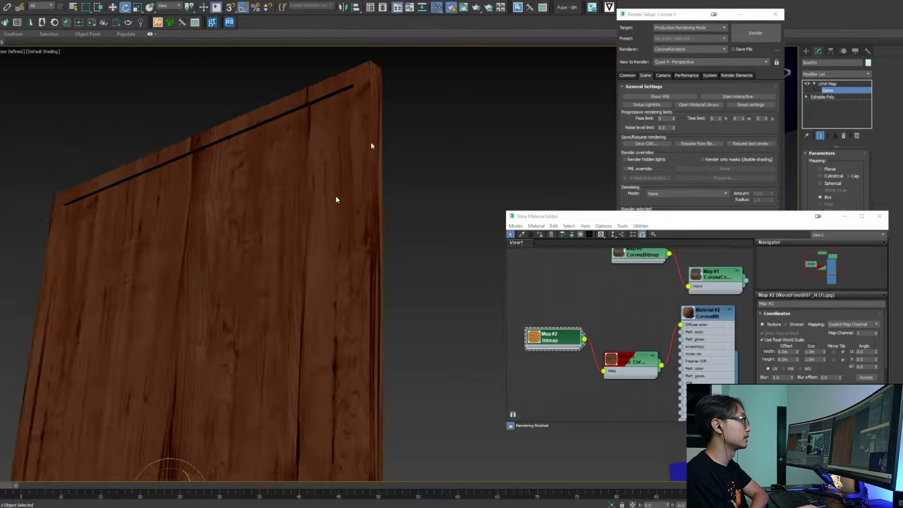
mouse_move(336, 199)
alt+middle_down()
mouse_move(351, 182)
mouse_move(337, 202)
mouse_move(328, 197)
alt+middle_up()
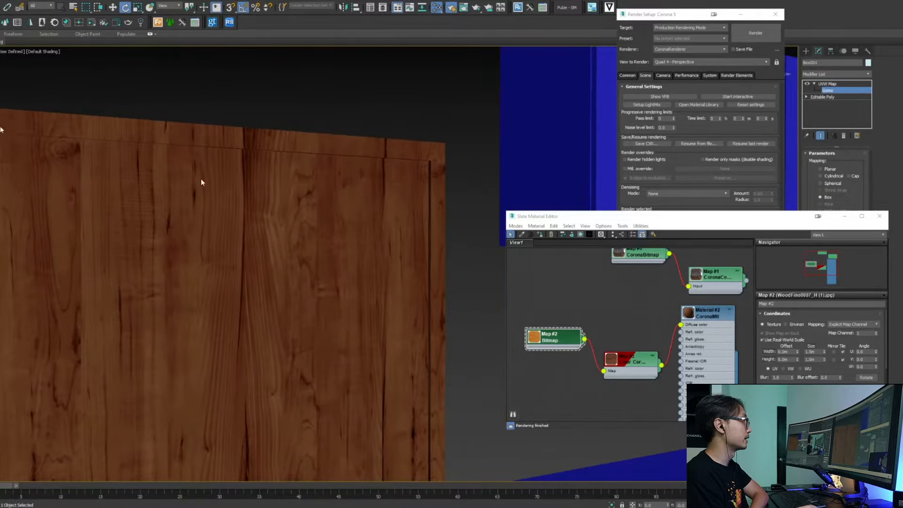
middle_drag(235, 160, 270, 145)
Show edged faces in the viewport and examine how the grain runs on the panel's top and bottom bevels
key(F4)
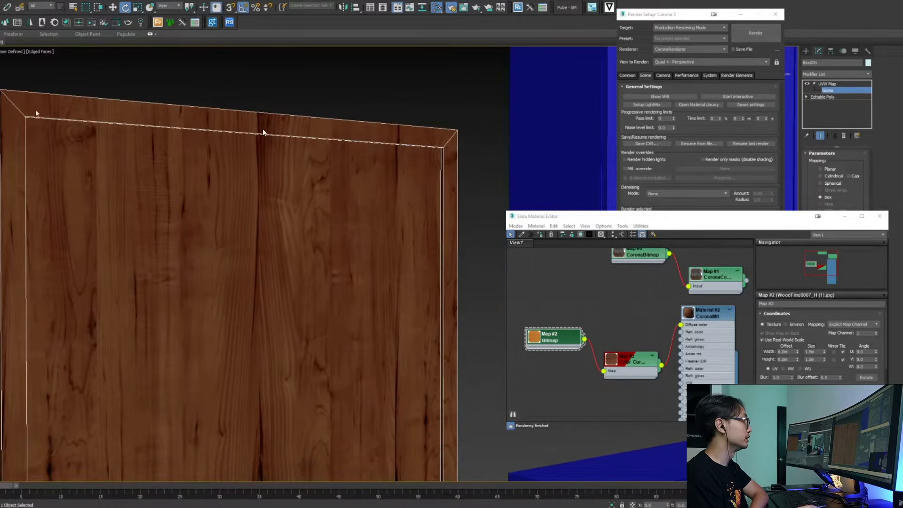
scroll(300, 183, down, 6)
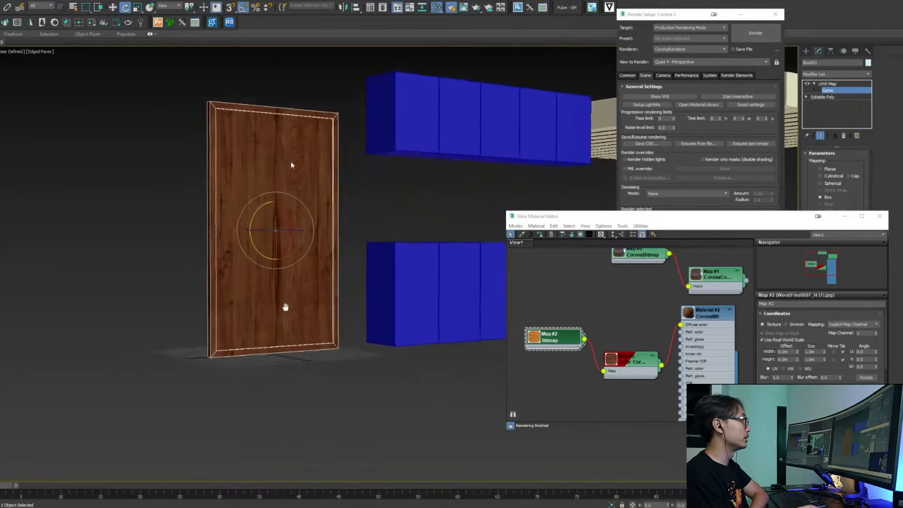
scroll(288, 301, up, 6)
middle_drag(262, 263, 217, 234)
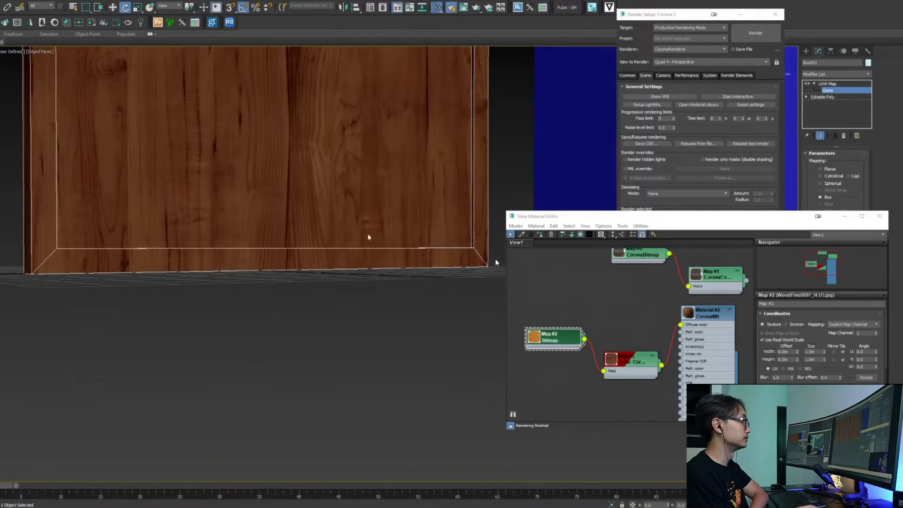
scroll(369, 237, down, 6)
middle_drag(324, 160, 287, 296)
alt+middle_drag(287, 297, 286, 233)
scroll(258, 182, up, 4)
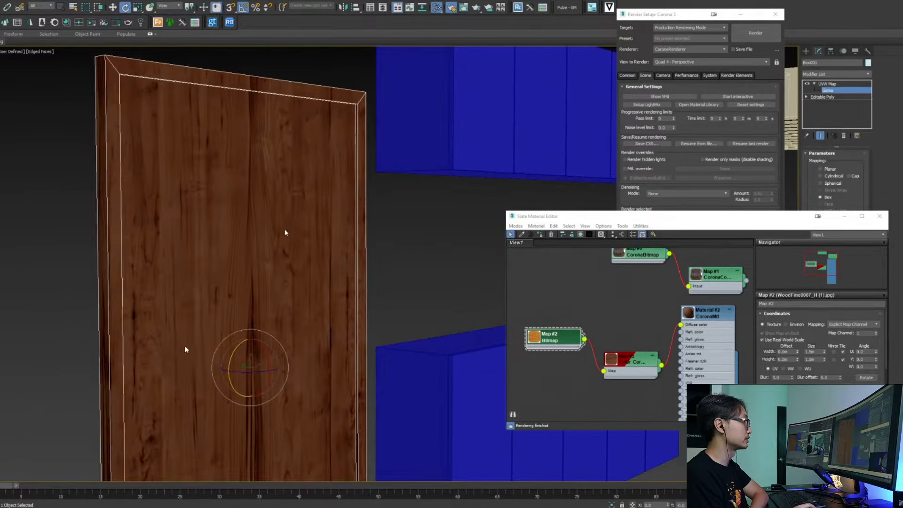
Convert the panel to an Editable Poly, collapsing its UVW Map modifier
right_click(285, 252)
mouse_move(325, 334)
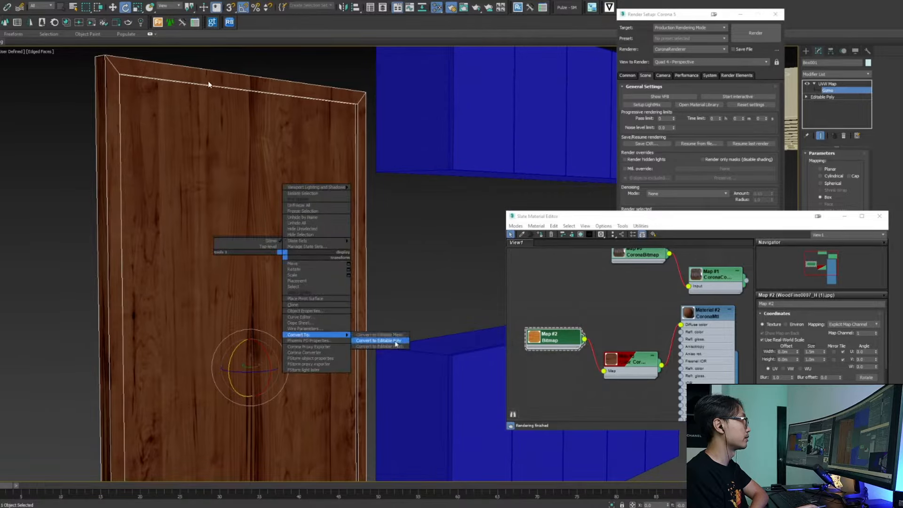
click(395, 344)
Select the polygons along the panel's top and bottom edges, including their bevels
key(4)
click(224, 87)
alt+middle_drag(225, 88, 107, 89)
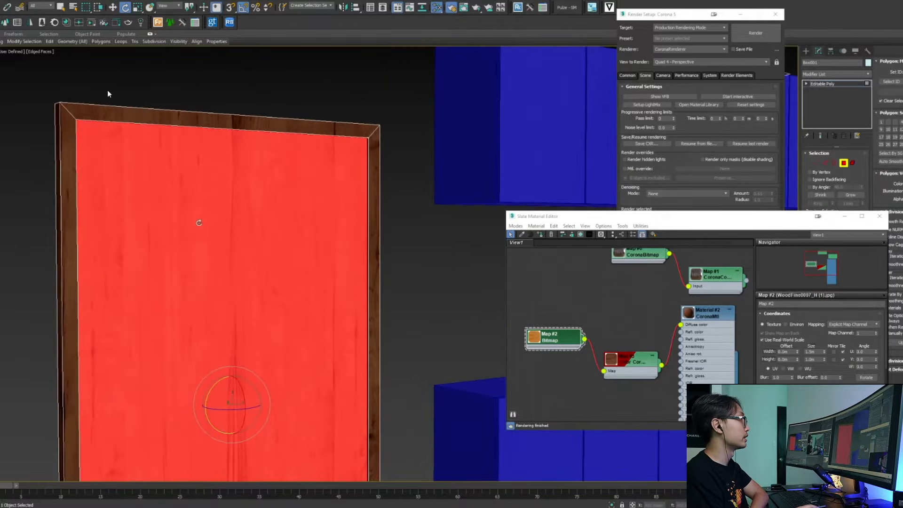
drag(25, 85, 440, 160)
scroll(358, 193, down, 6)
middle_drag(357, 193, 316, 99)
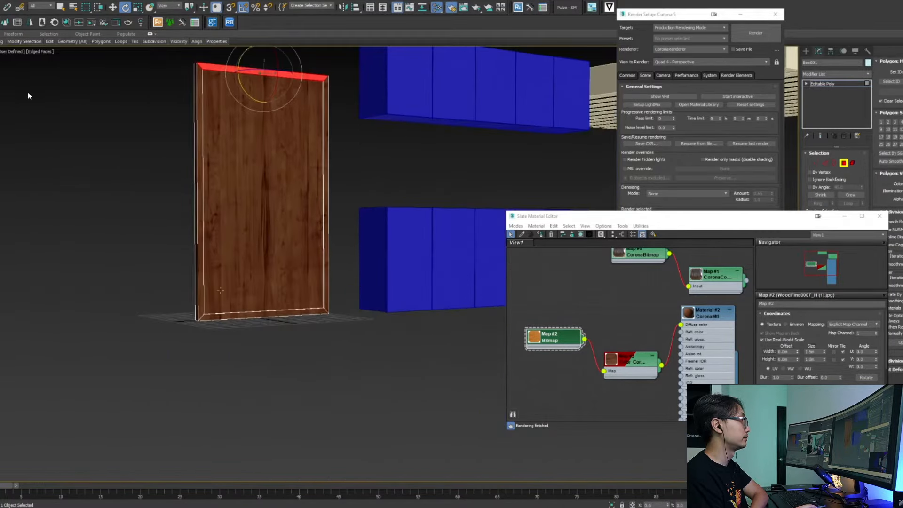
drag(159, 278, 395, 361)
scroll(306, 188, up, 6)
middle_drag(312, 264, 371, 373)
scroll(367, 367, down, 4)
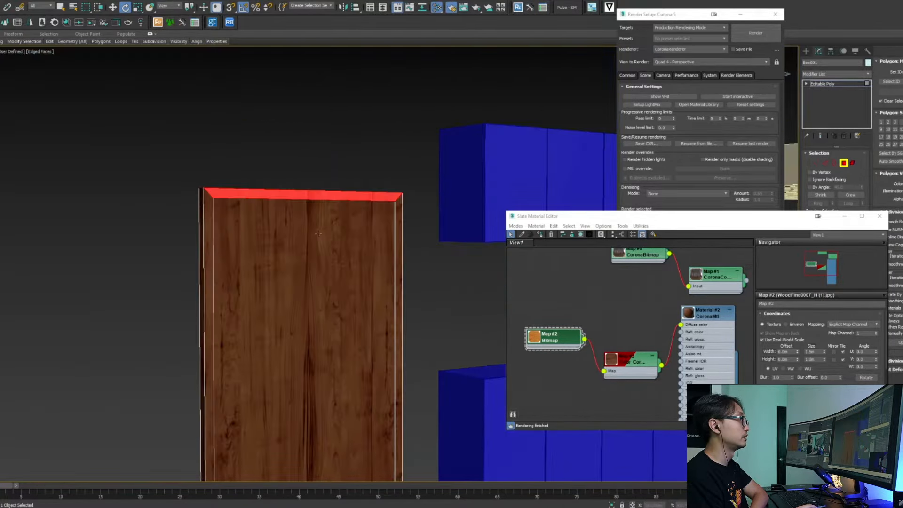
scroll(271, 196, up, 5)
middle_drag(526, 202, 496, 173)
Add a UVW Map modifier to the selected edge polygons with Box mapping and Real-World Map Size enabled
click(866, 75)
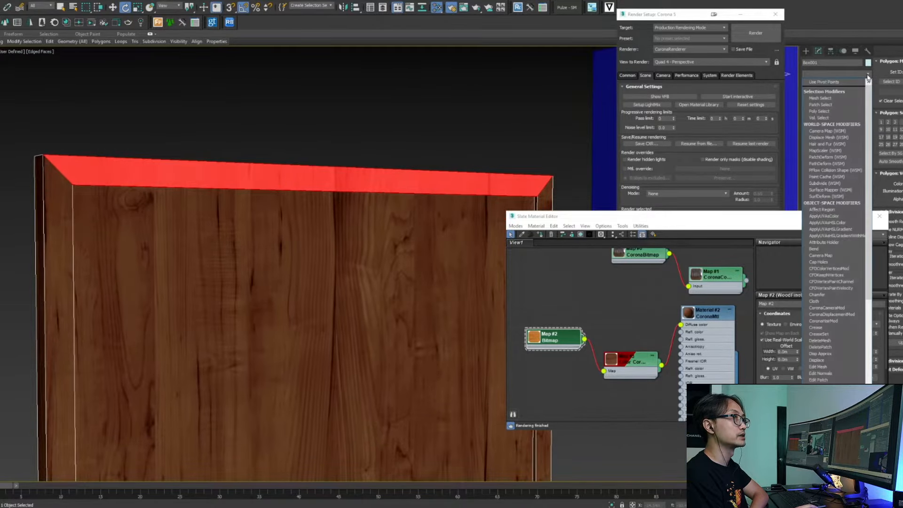
key(u)
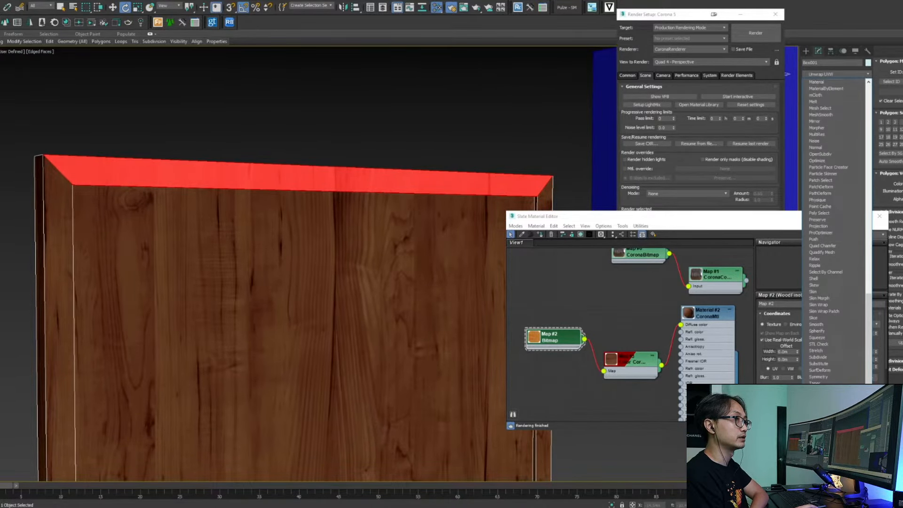
click(816, 443)
drag(757, 220, 547, 246)
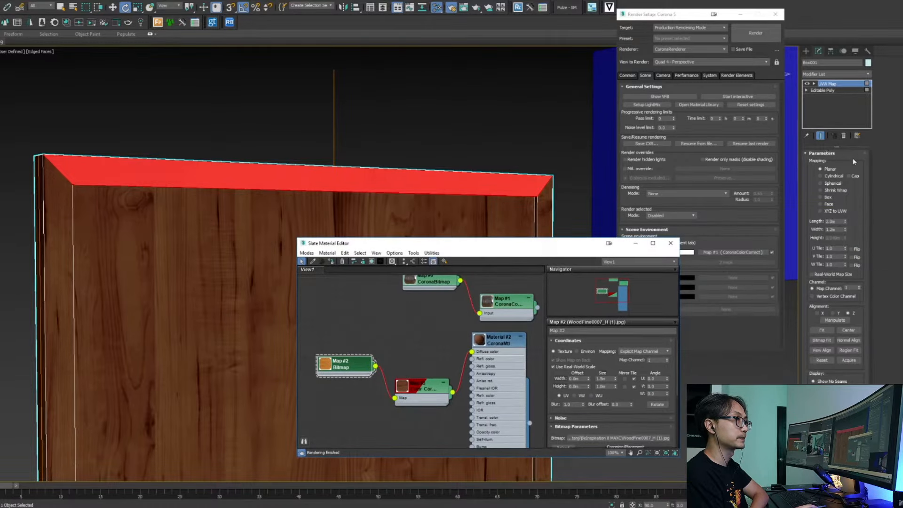
click(825, 198)
click(818, 275)
Inspect the grain direction on the remapped top edge polygons, then deselect the panel and examine its mitred corners
mouse_move(293, 193)
alt+middle_down()
mouse_move(298, 209)
mouse_move(306, 200)
mouse_move(318, 203)
mouse_move(301, 184)
mouse_move(244, 210)
alt+middle_up()
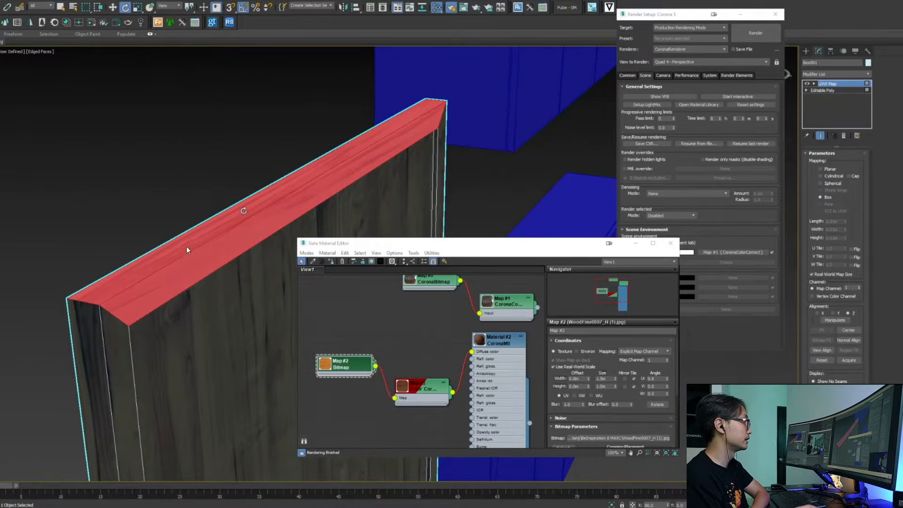
scroll(264, 219, up, 2)
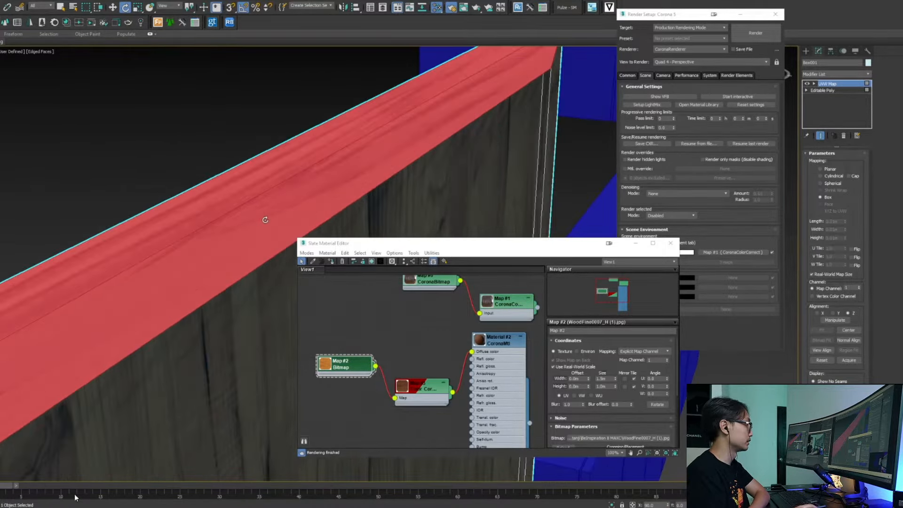
scroll(264, 220, down, 1)
alt+middle_drag(265, 220, 222, 311)
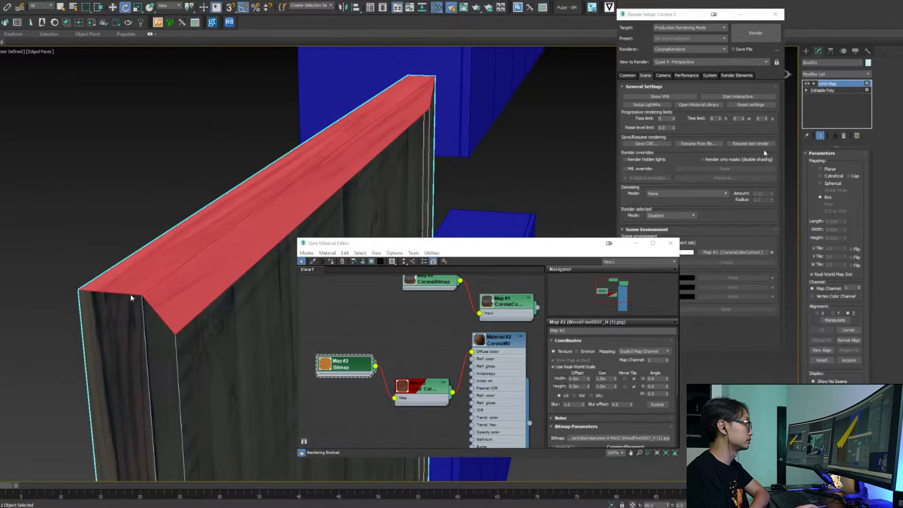
click(515, 172)
alt+middle_drag(343, 185, 344, 204)
scroll(269, 133, down, 1)
scroll(269, 133, down, 2)
scroll(227, 144, up, 2)
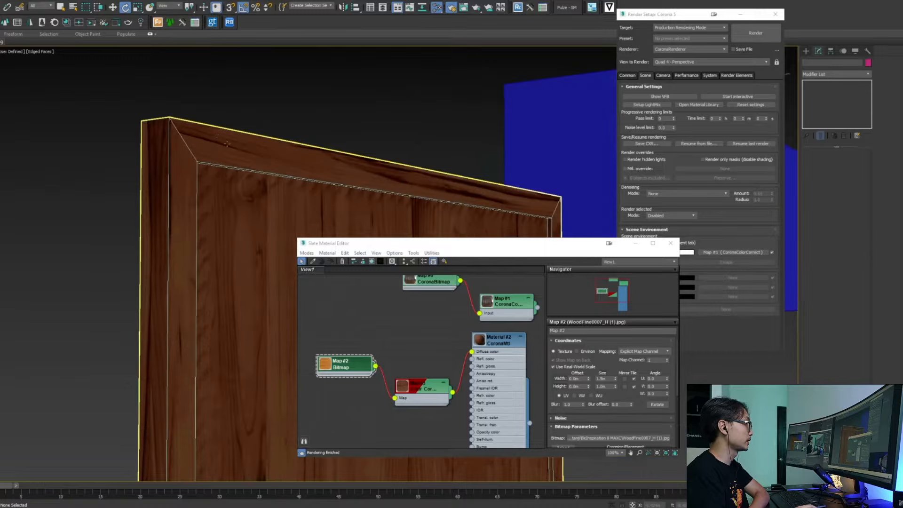
Reselect the panel, convert it to an Editable Poly to bake in the edge mapping, and deselect it
right_click(357, 170)
click(222, 407)
middle_drag(222, 407, 217, 246)
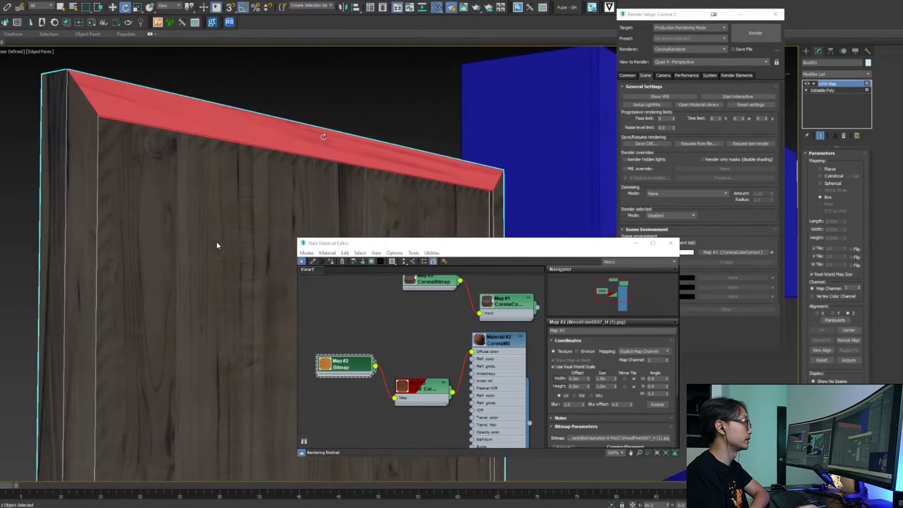
right_click(323, 137)
click(419, 218)
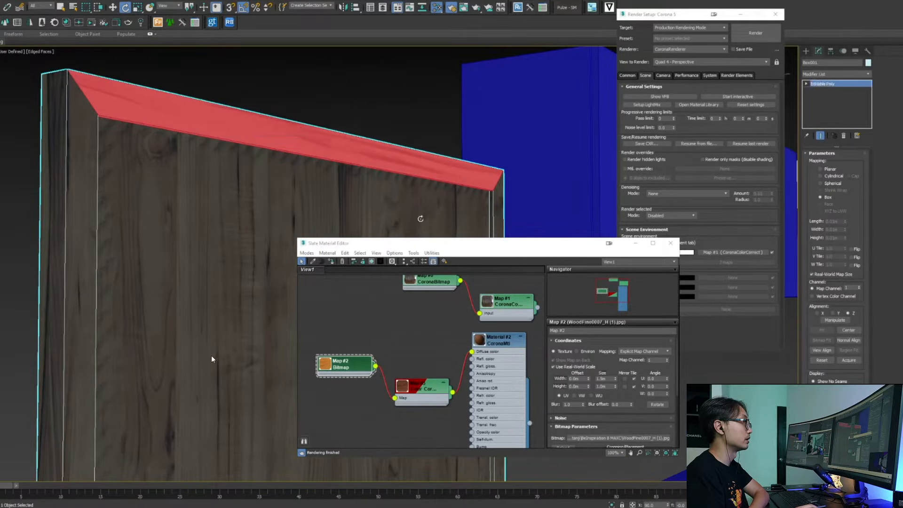
click(418, 109)
Turn off edged faces and view the whole textured panel beside the cabinets
scroll(346, 162, down, 3)
middle_drag(305, 226, 235, 123)
scroll(244, 188, down, 2)
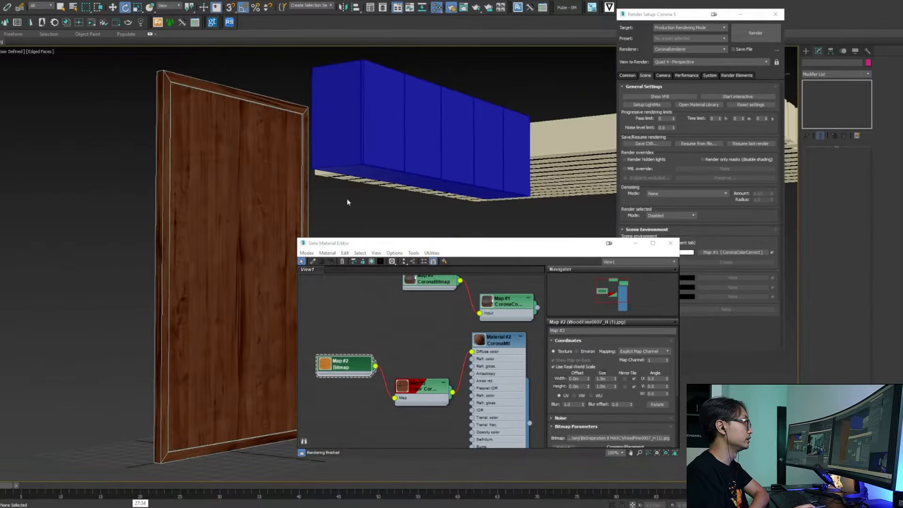
alt+middle_drag(351, 207, 295, 200)
key(F4)
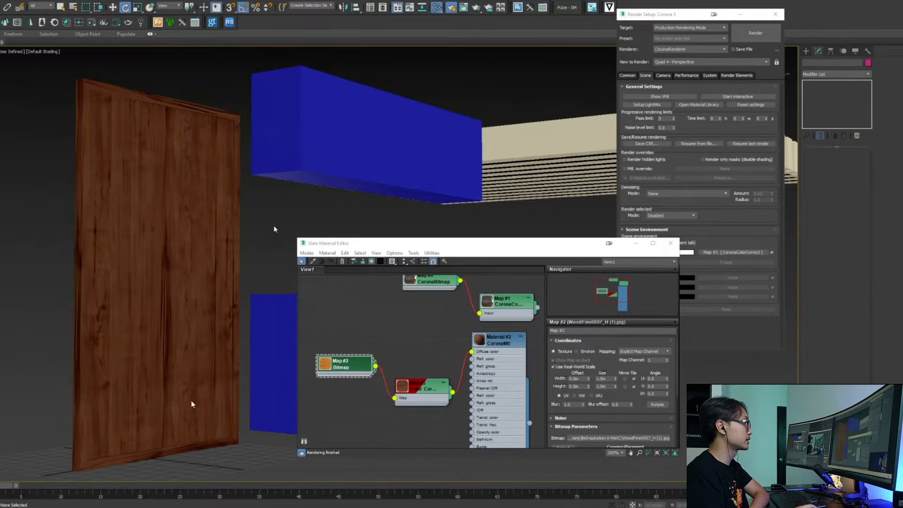
Examine the wood grain on the panel's front, corners and edges from close up and from a distance
alt+middle_drag(193, 430, 177, 391)
alt+middle_drag(172, 246, 232, 176)
scroll(329, 160, up, 6)
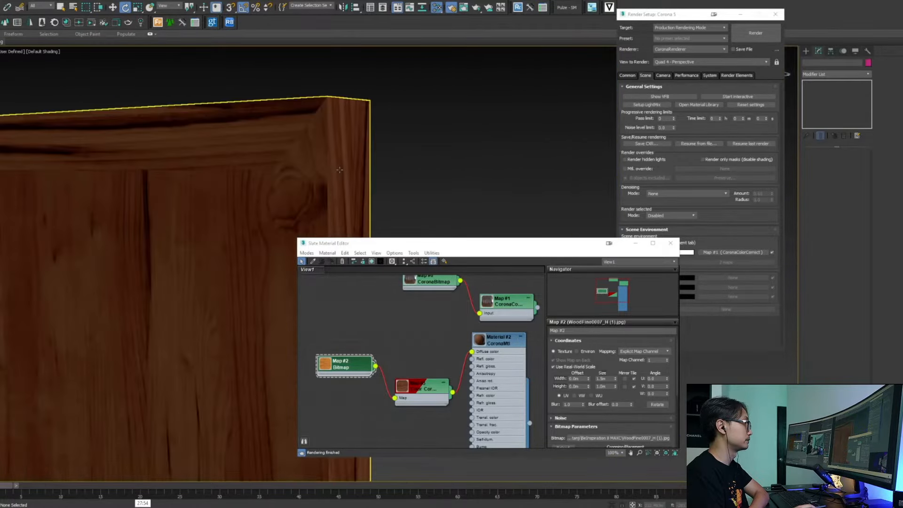
scroll(339, 170, down, 7)
middle_drag(340, 170, 225, 207)
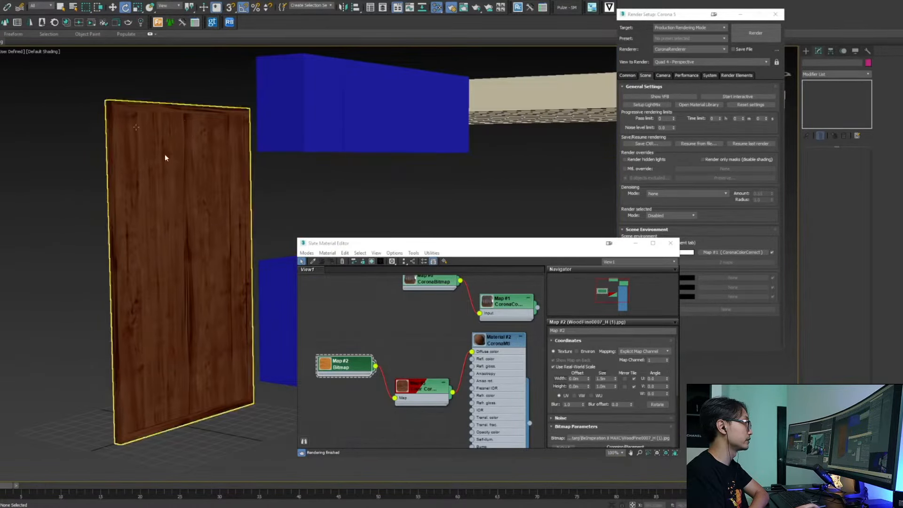
scroll(136, 127, up, 5)
scroll(141, 122, down, 2)
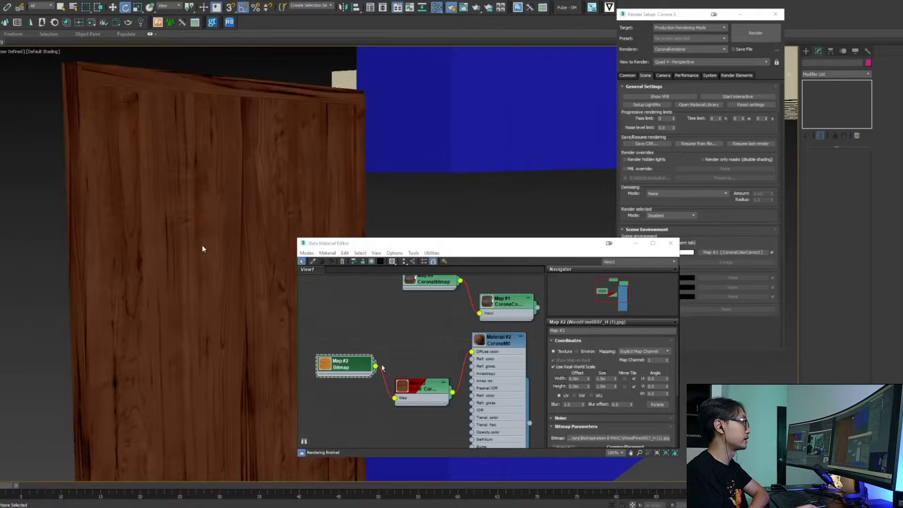
click(343, 367)
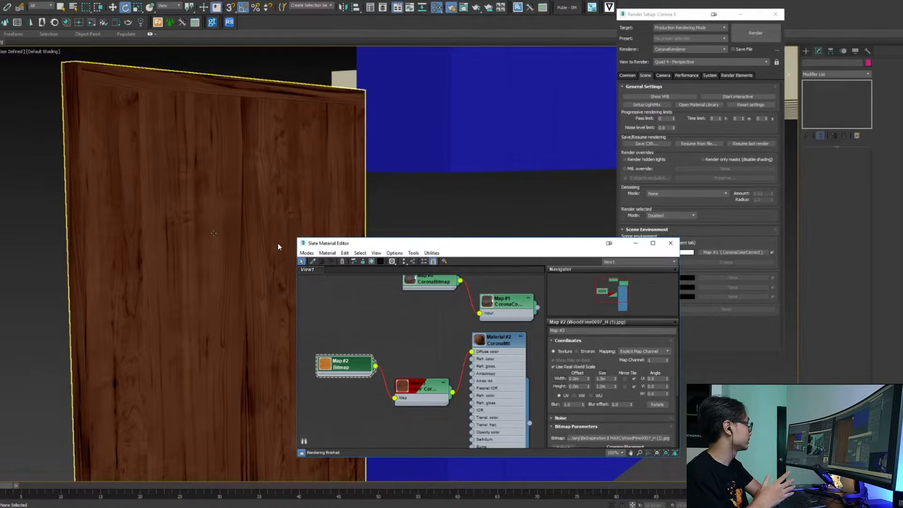
middle_drag(213, 233, 183, 92)
scroll(197, 203, down, 4)
alt+middle_drag(198, 202, 159, 207)
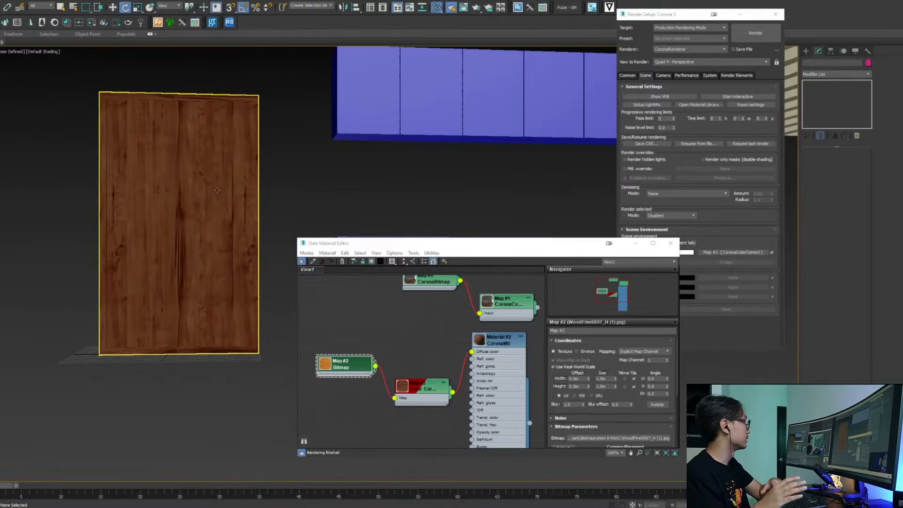
Select the blue upper and lower cabinets together
alt+middle_drag(250, 259, 250, 320)
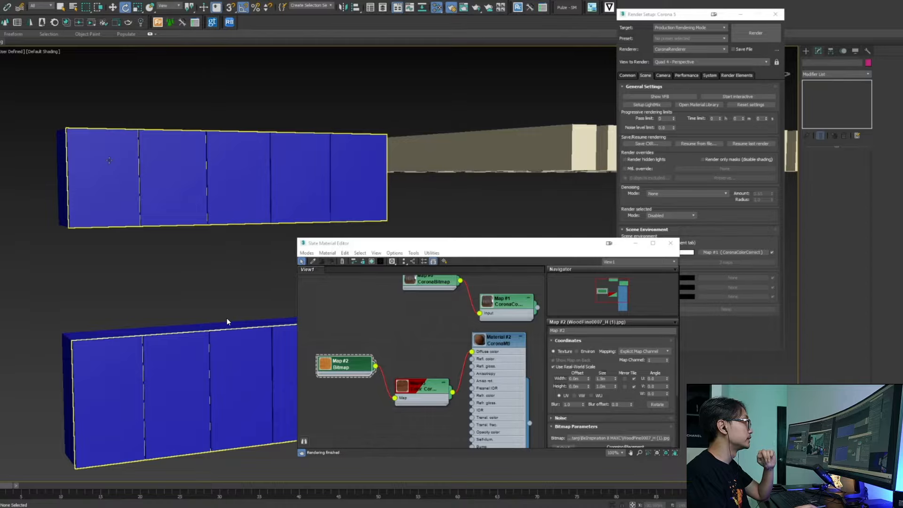
scroll(122, 158, down, 3)
middle_drag(141, 166, 248, 114)
scroll(146, 157, down, 2)
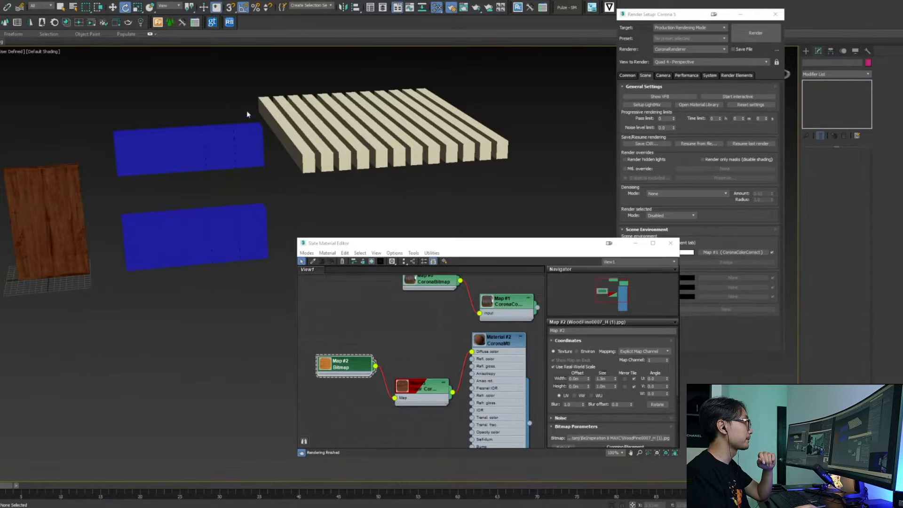
drag(124, 168, 114, 217)
alt+middle_drag(129, 191, 151, 171)
scroll(146, 163, up, 3)
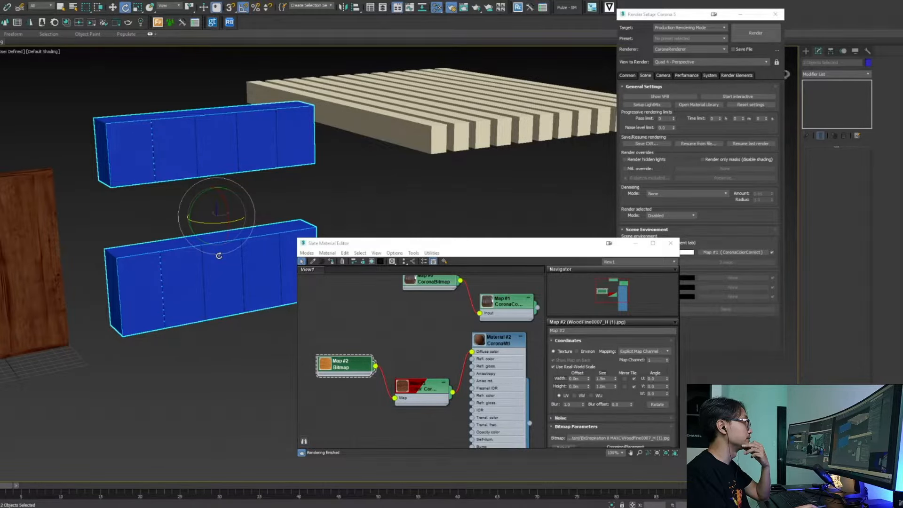
middle_drag(270, 173, 277, 173)
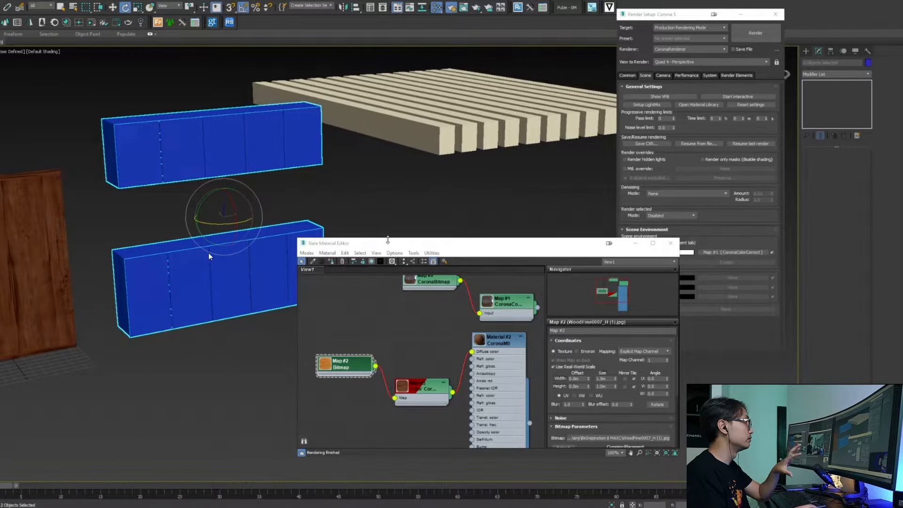
Move the Slate Material Editor clear and add a new CoronaMtl to an empty area of its node view
drag(397, 243, 392, 115)
middle_drag(417, 230, 402, 173)
scroll(421, 237, down, 2)
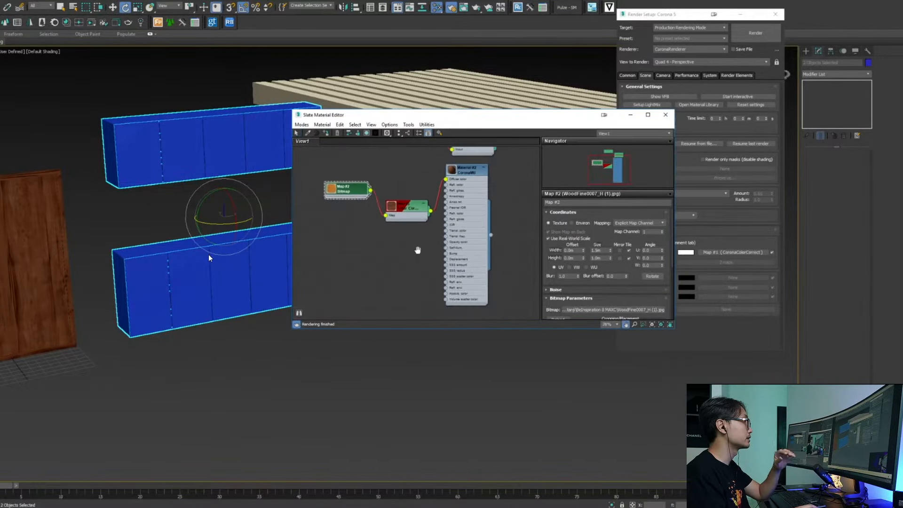
middle_drag(417, 250, 417, 252)
middle_drag(366, 279, 393, 201)
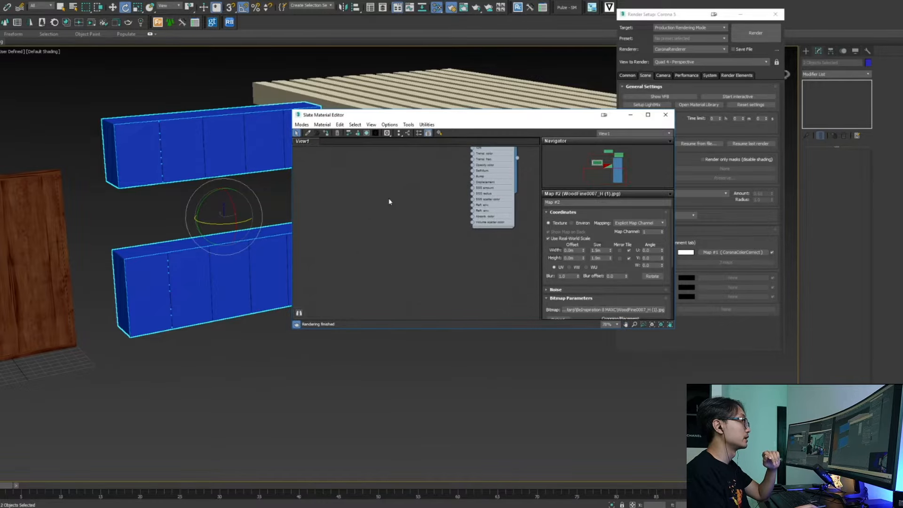
right_click(392, 200)
mouse_move(406, 206)
mouse_move(480, 223)
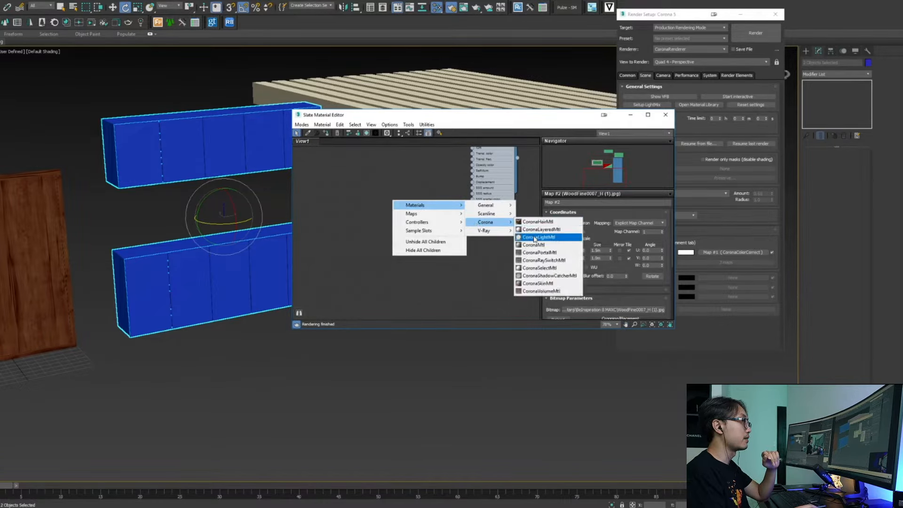
click(540, 245)
Start a new Bitmap map beside the new CoronaMtl
right_click(303, 205)
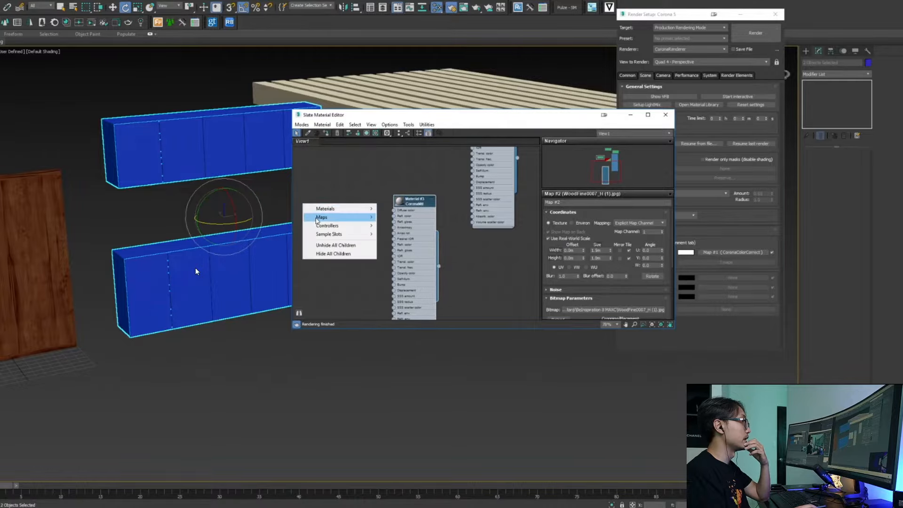
mouse_move(349, 218)
mouse_move(395, 218)
click(438, 190)
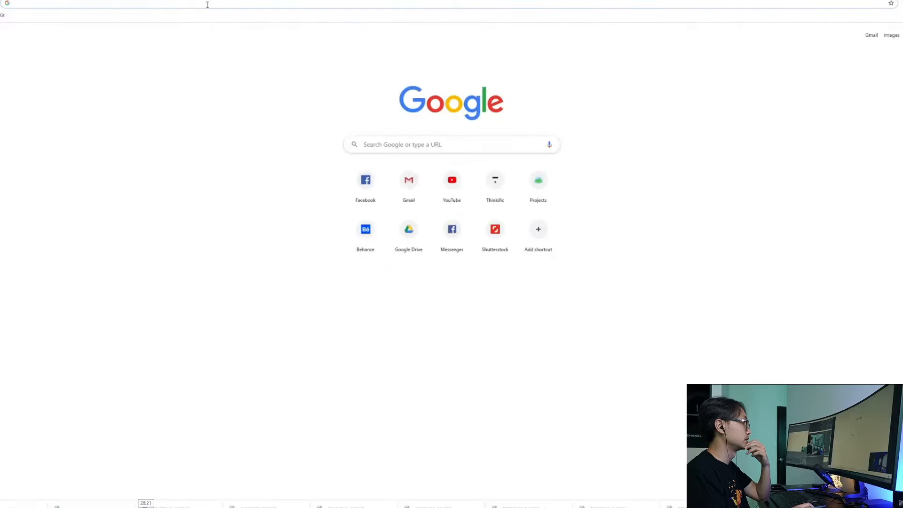
Switch to the web browser to search for "marble texture", and return to the bitmap file dialog to pick a recent folder
text(marbl)
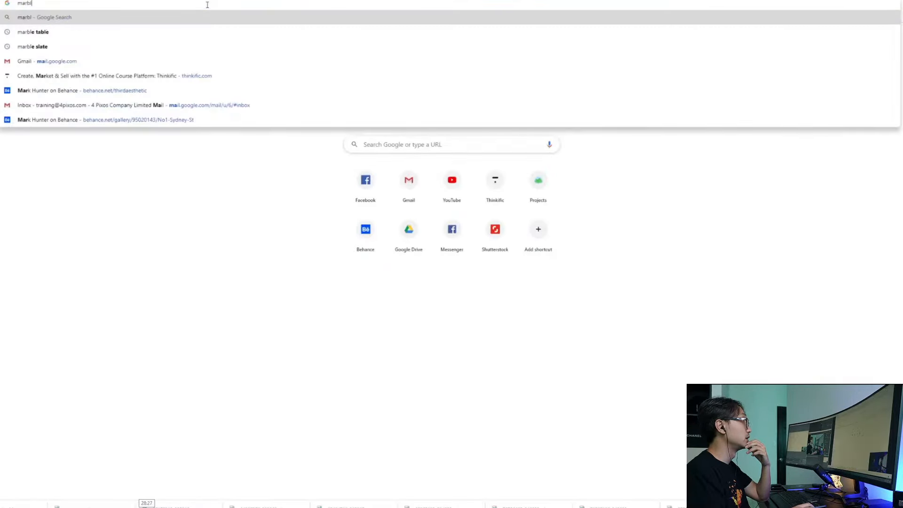
text(e texture)
key(Return)
click(423, 146)
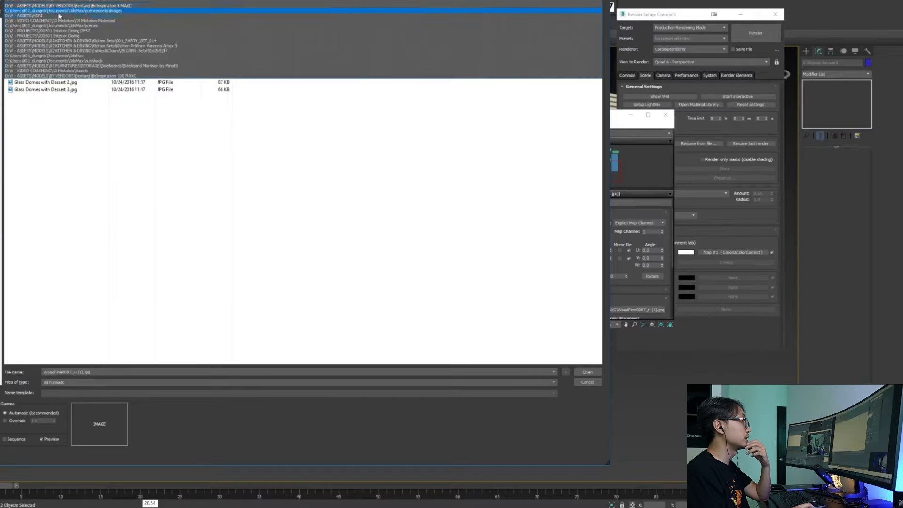
click(59, 15)
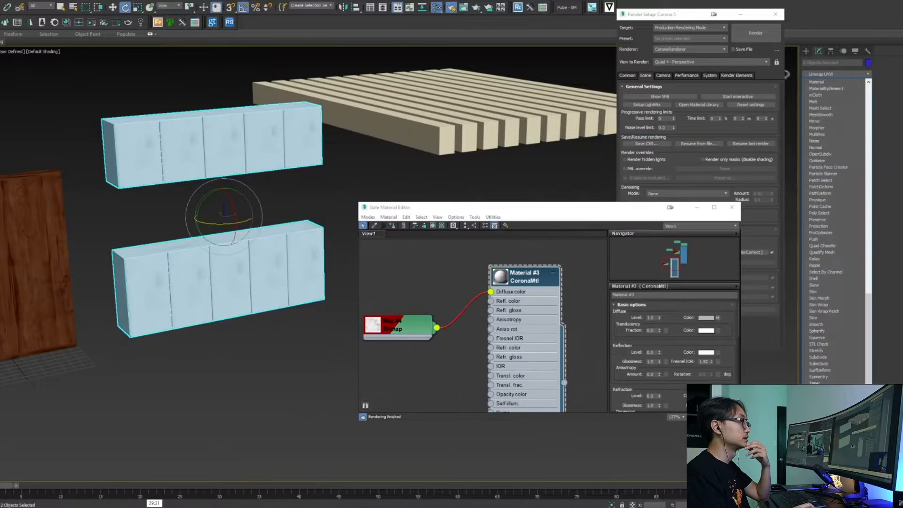
Add a UVW Map modifier to both selected cabinet objects with Box mapping and Real-World Map Size, and deselect them
click(822, 366)
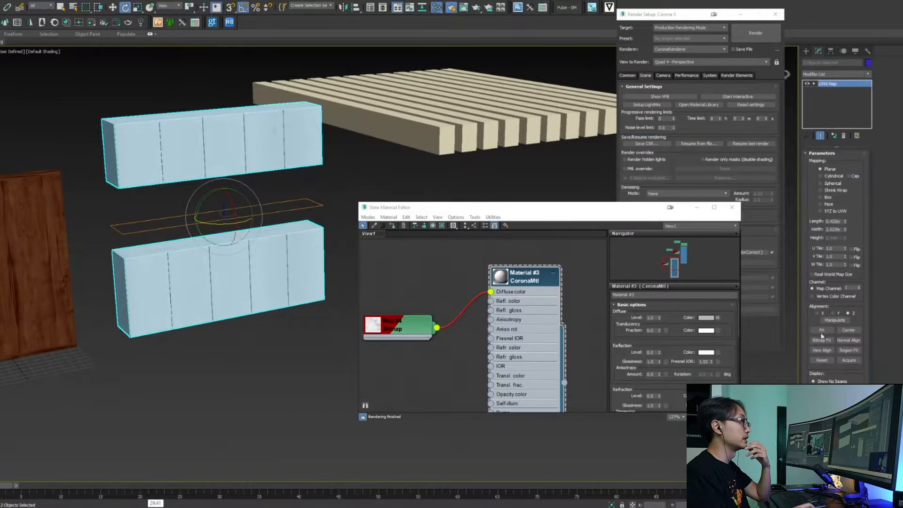
click(824, 198)
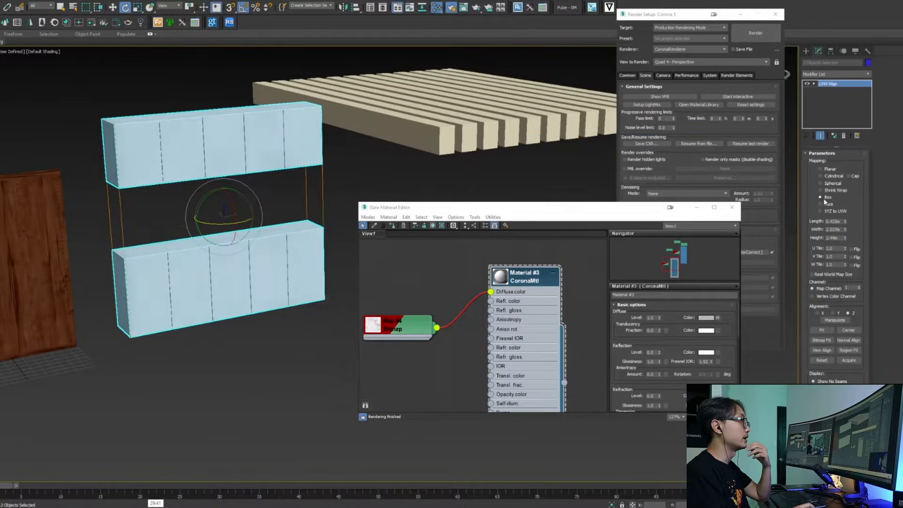
click(812, 274)
click(308, 194)
Examine the marble on the cabinets' tops, ends and fronts, and switch the viewport quality to Standard
middle_drag(267, 184, 180, 227)
scroll(235, 213, up, 5)
scroll(235, 214, down, 5)
middle_drag(72, 116, 264, 178)
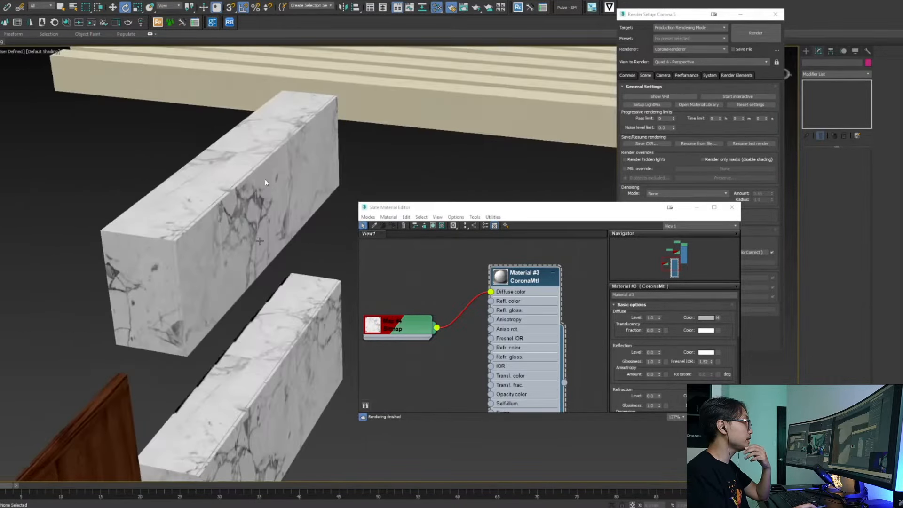
scroll(235, 249, up, 2)
alt+middle_drag(257, 237, 246, 257)
mouse_move(215, 428)
alt+middle_down()
mouse_move(268, 229)
mouse_move(260, 280)
mouse_move(242, 239)
alt+middle_up()
click(48, 51)
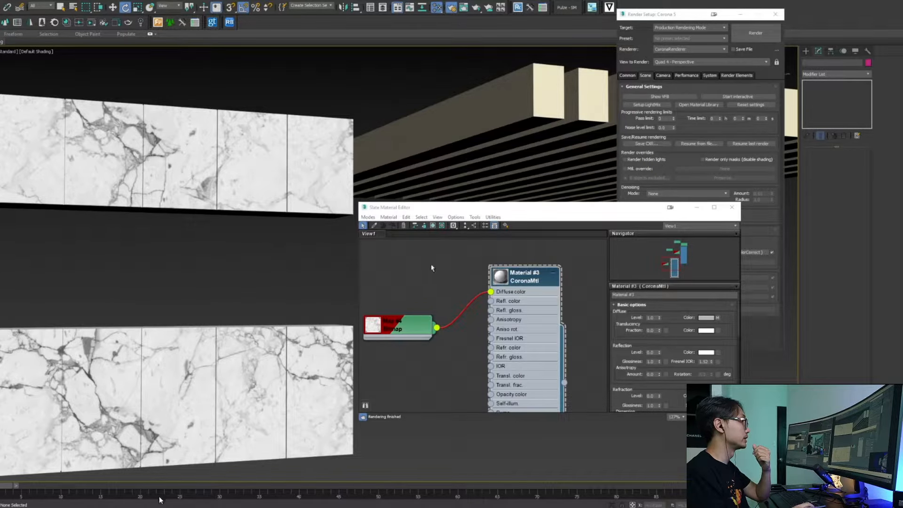
Select the cabinet door fronts and convert them to an Editable Poly to bake in their mapping
click(140, 467)
alt+middle_drag(153, 170, 276, 143)
right_click(274, 139)
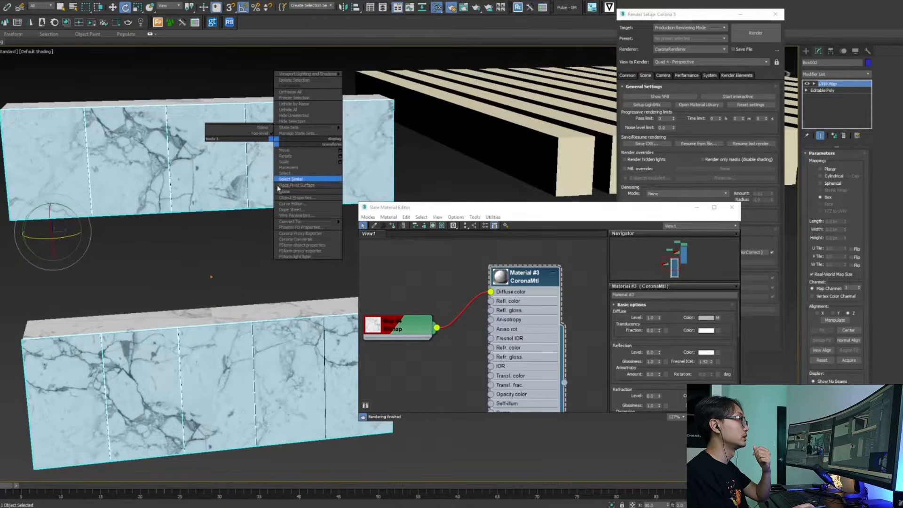
mouse_move(289, 221)
click(367, 226)
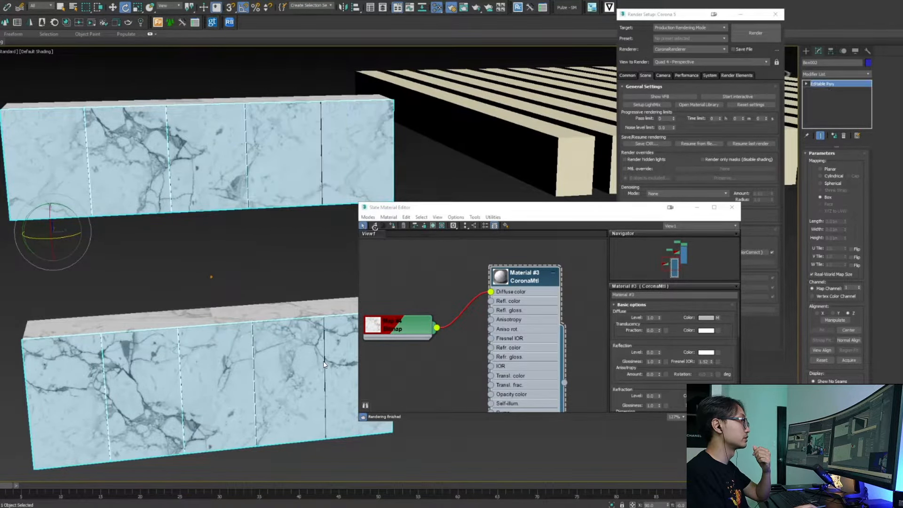
Select the second and fourth doors of both the upper and lower cabinets as elements
middle_drag(278, 188, 260, 176)
click(852, 162)
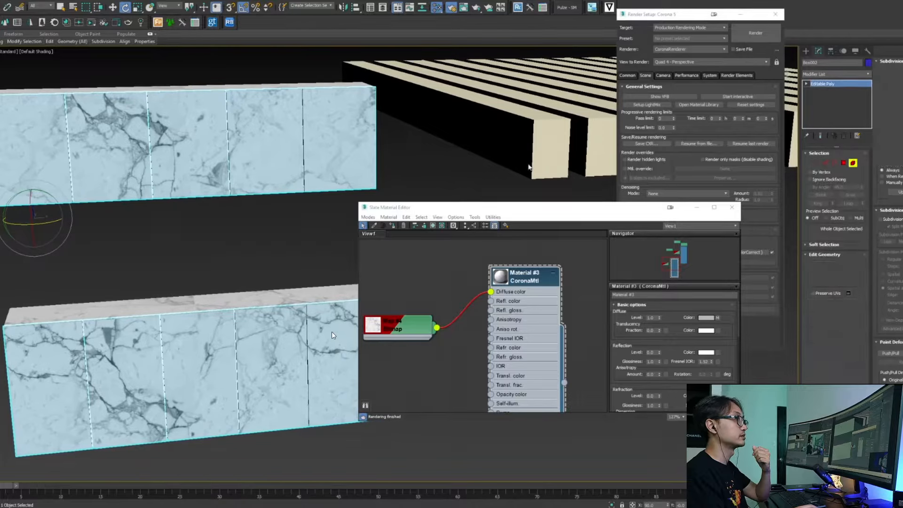
click(120, 132)
ctrl+click(258, 144)
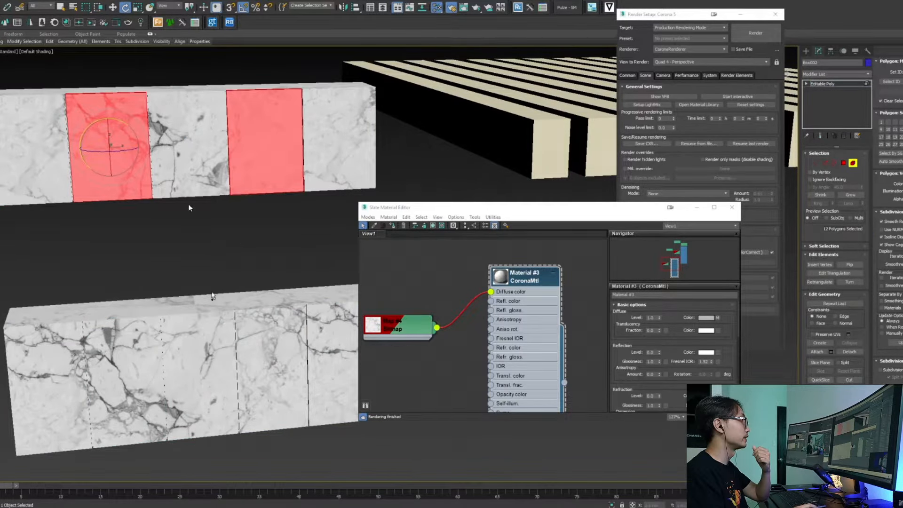
ctrl+click(146, 353)
ctrl+click(246, 346)
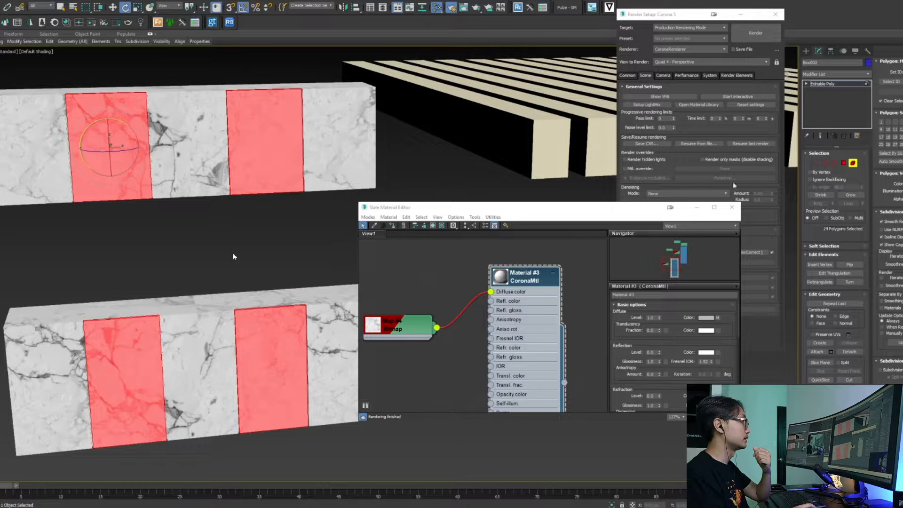
Add a UVW Map modifier to the four selected doors with Box mapping and Real-World Map Size enabled
click(869, 73)
key(u)
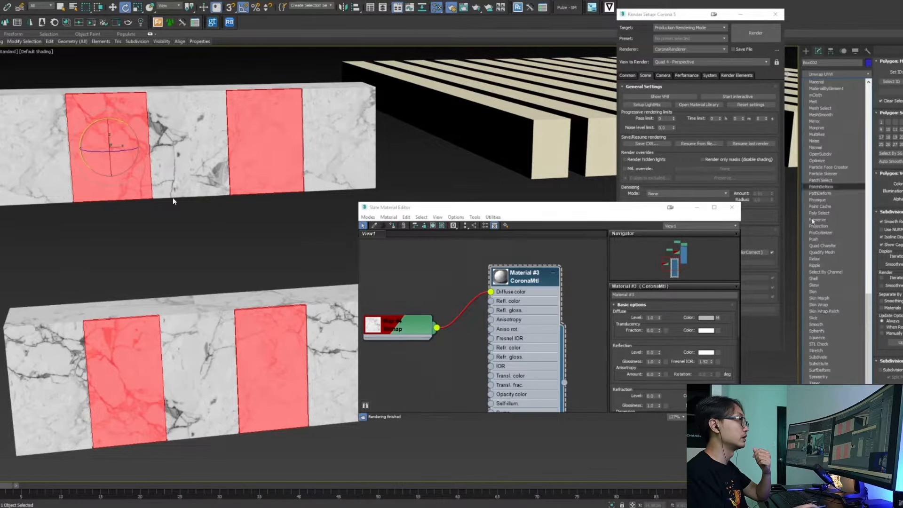
key(u)
key(Return)
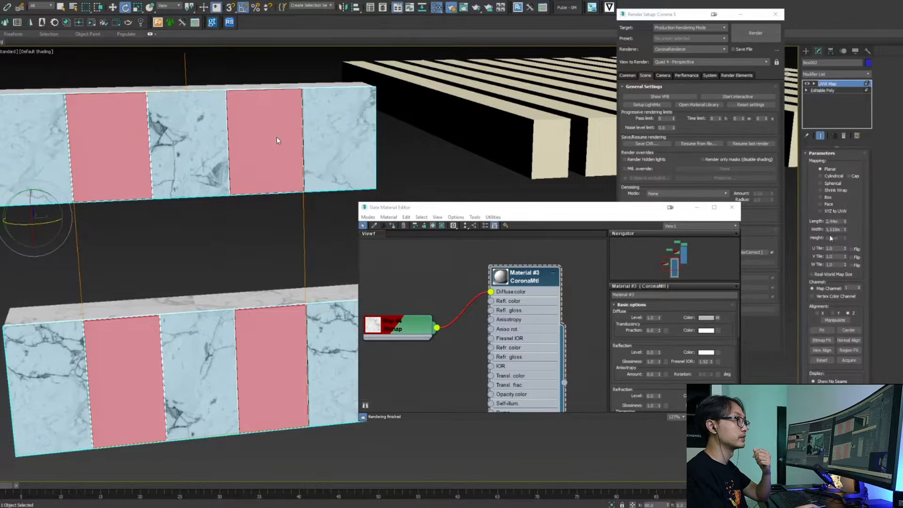
click(824, 197)
click(812, 274)
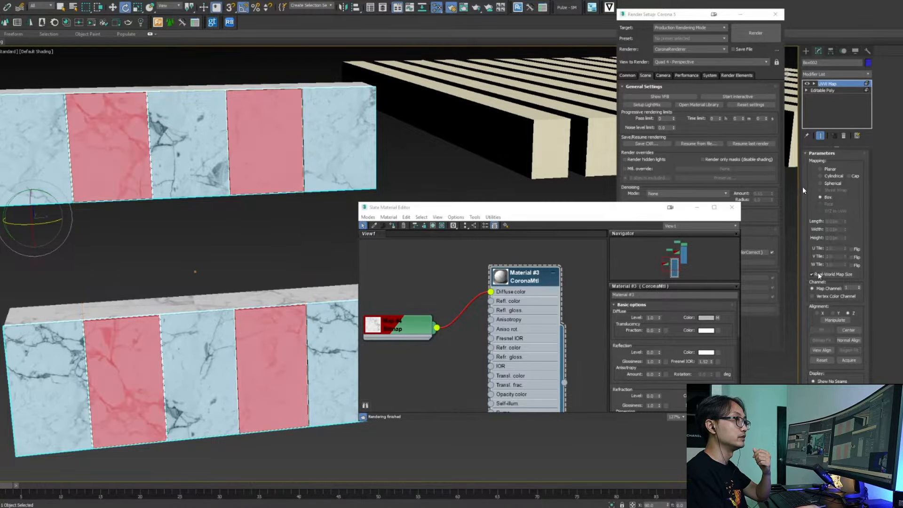
Move the UVW Map gizmo down to offset the marble pattern on the selected doors from their neighbours
alt+middle_drag(212, 227, 335, 217)
key(1)
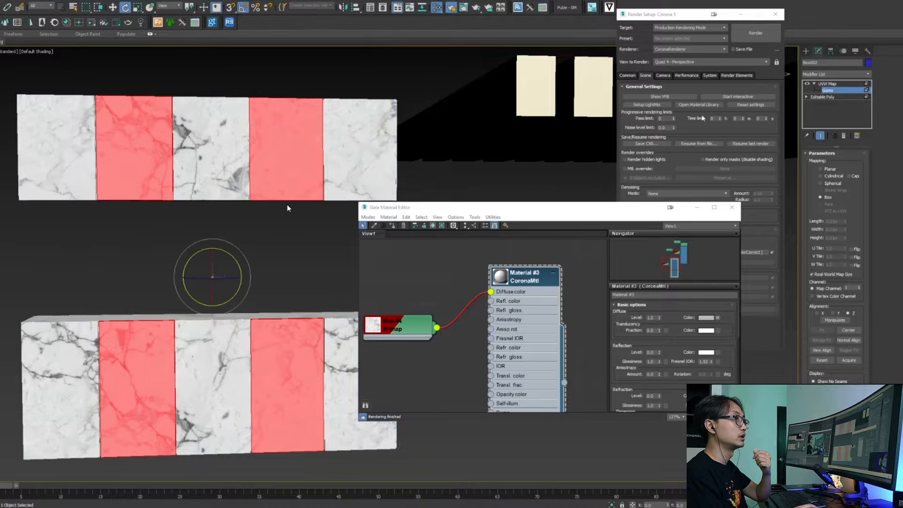
key(w)
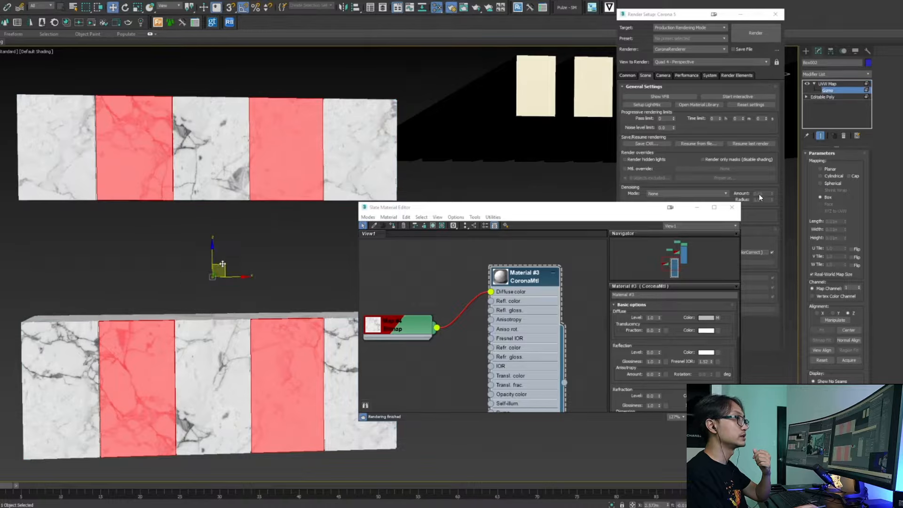
drag(222, 264, 228, 331)
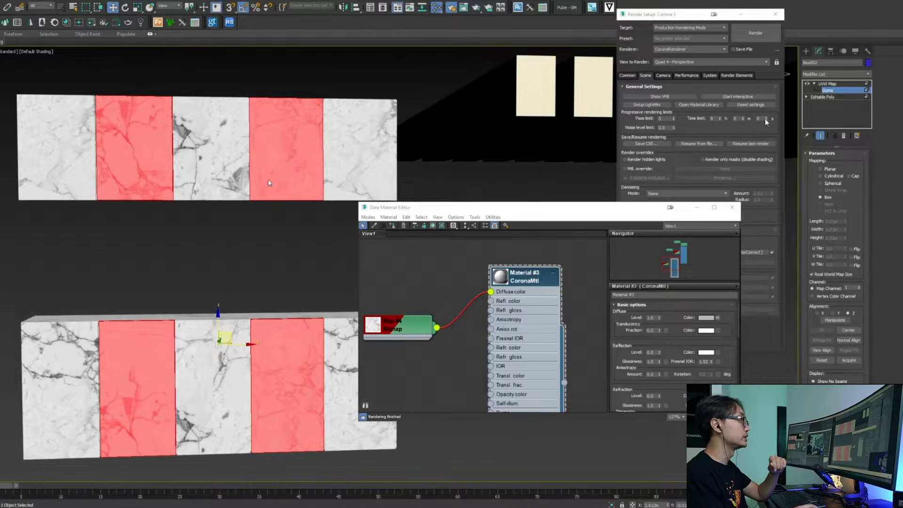
Convert the doors to an Editable Poly to bake in the shifted marble mapping, and deselect them
middle_drag(242, 276, 230, 249)
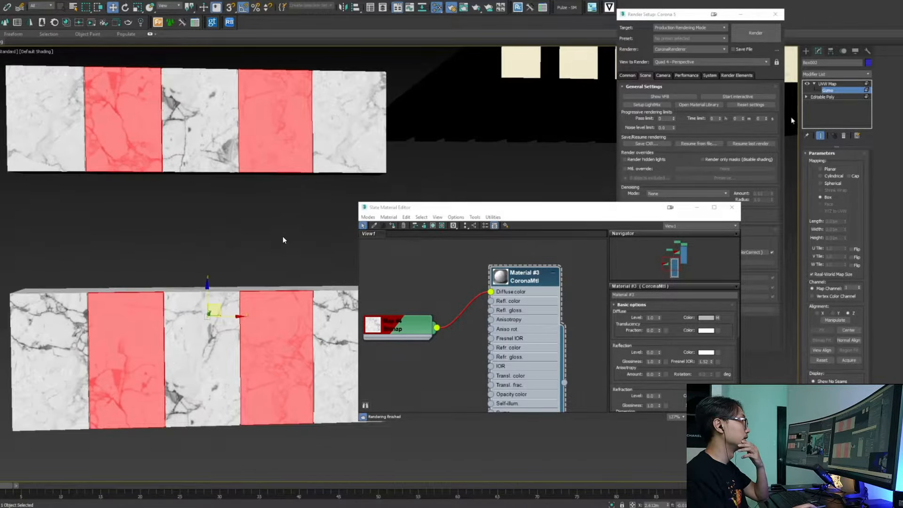
right_click(283, 235)
mouse_move(294, 308)
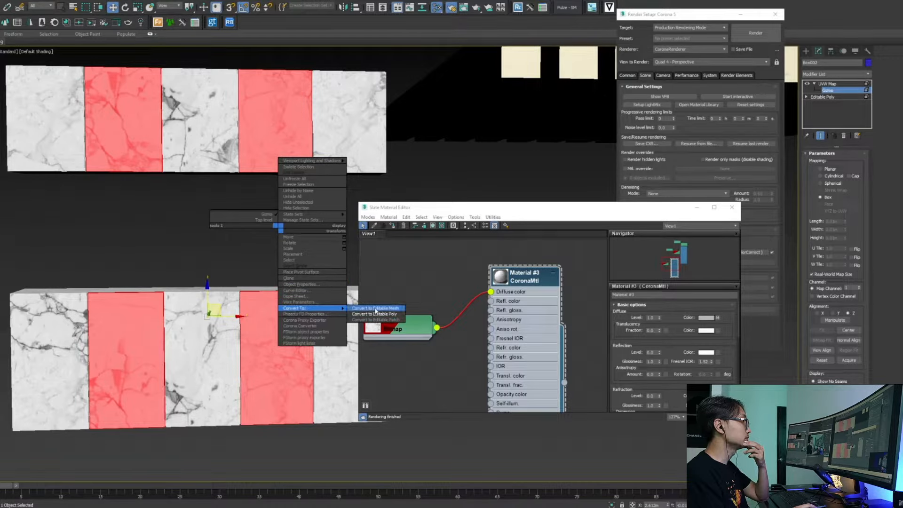
click(374, 314)
click(283, 229)
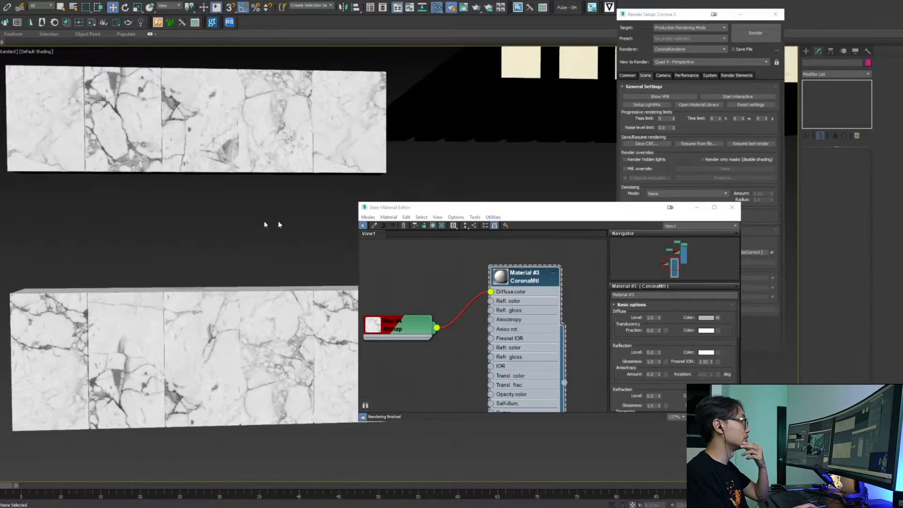
Examine how the marble pattern runs across the tops, ends and door fronts of both cabinets
scroll(275, 228, down, 3)
alt+middle_drag(234, 148, 254, 412)
scroll(224, 248, up, 4)
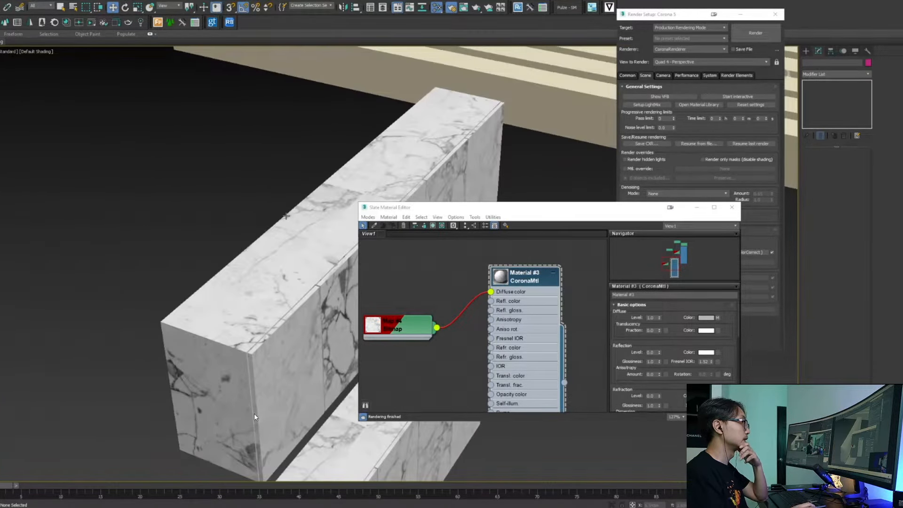
alt+middle_drag(286, 216, 256, 221)
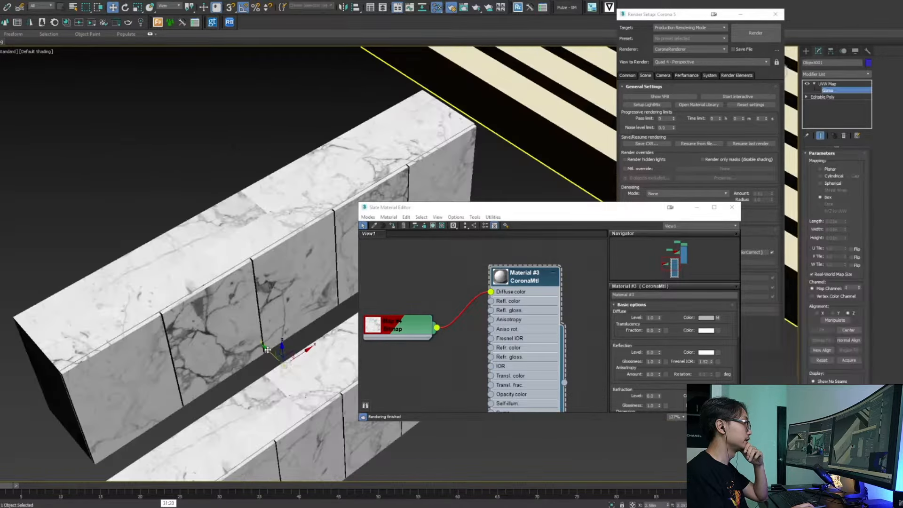
drag(262, 349, 244, 328)
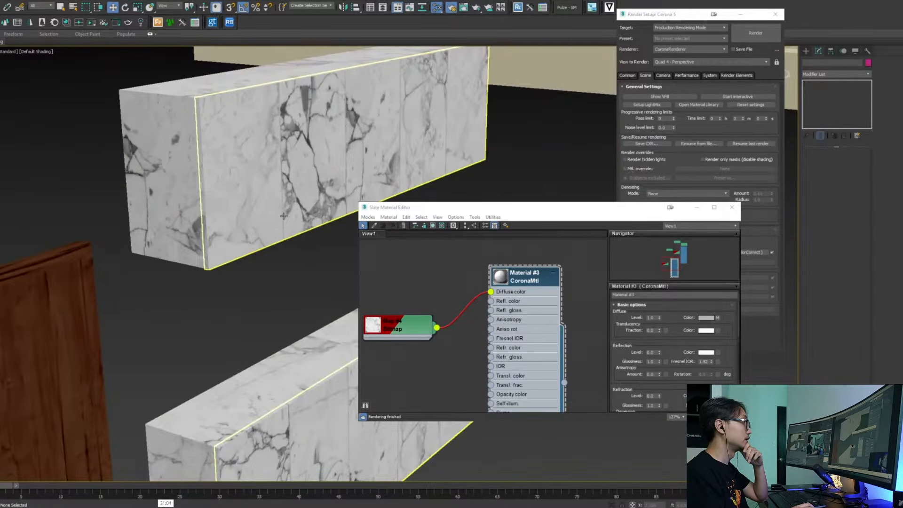
alt+middle_drag(283, 203, 286, 216)
alt+middle_drag(343, 194, 139, 201)
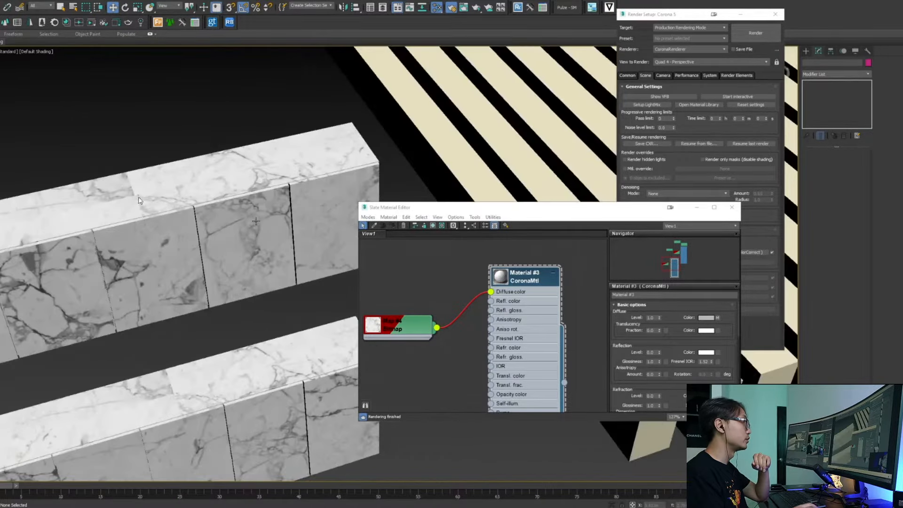
scroll(255, 221, down, 2)
alt+middle_drag(256, 221, 282, 228)
Move the marble cabinets' UVW Map gizmo along the Y axis to shift the pattern across their depth
click(245, 225)
scroll(140, 219, up, 6)
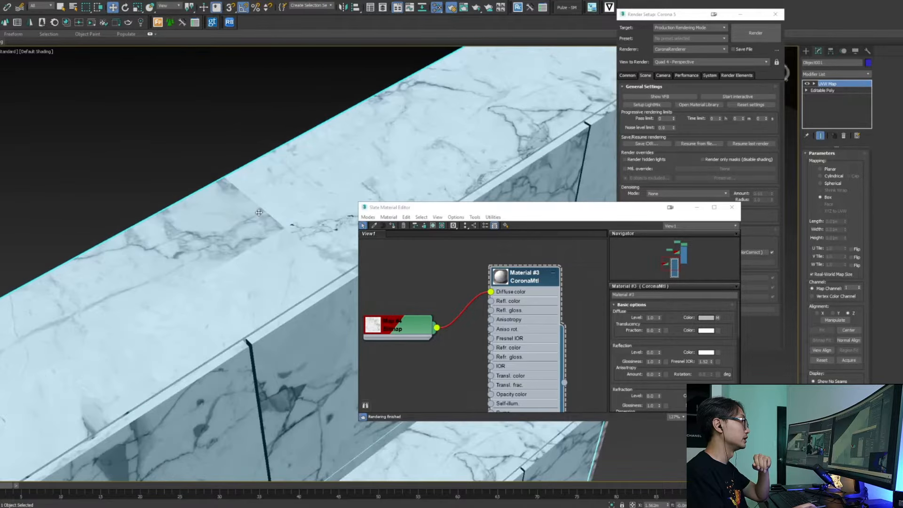
scroll(262, 207, down, 3)
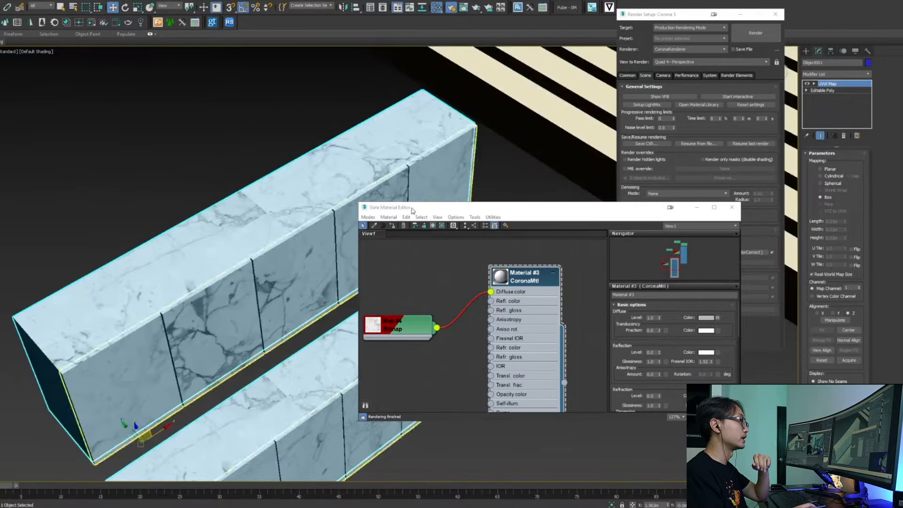
click(814, 84)
click(826, 90)
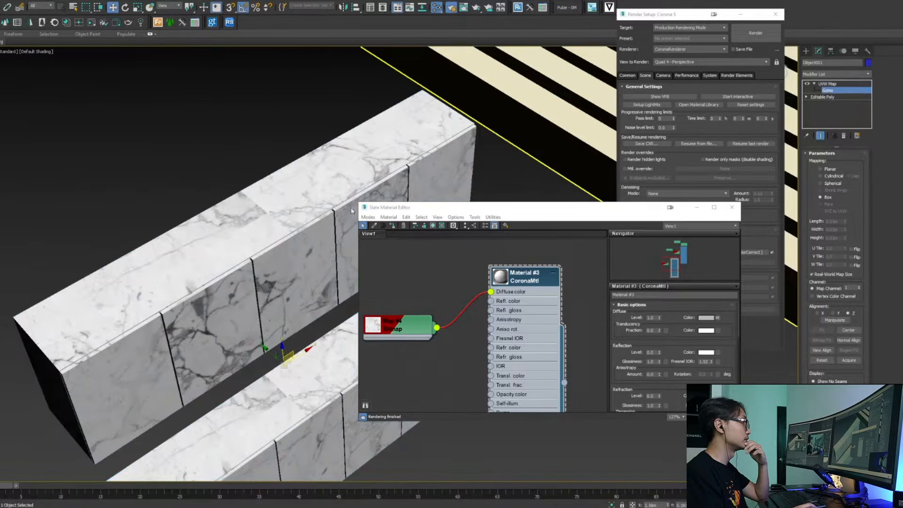
drag(262, 353, 242, 326)
scroll(139, 222, down, 3)
alt+middle_drag(140, 222, 207, 215)
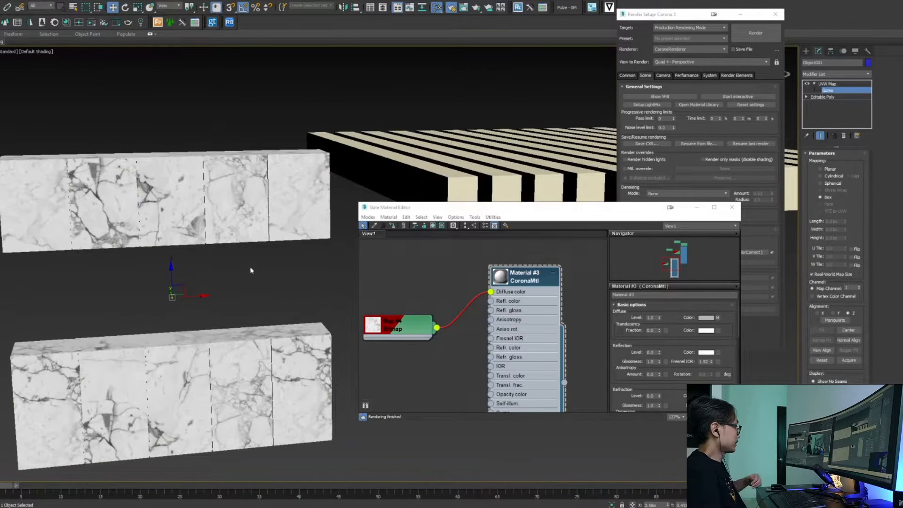
scroll(263, 223, down, 5)
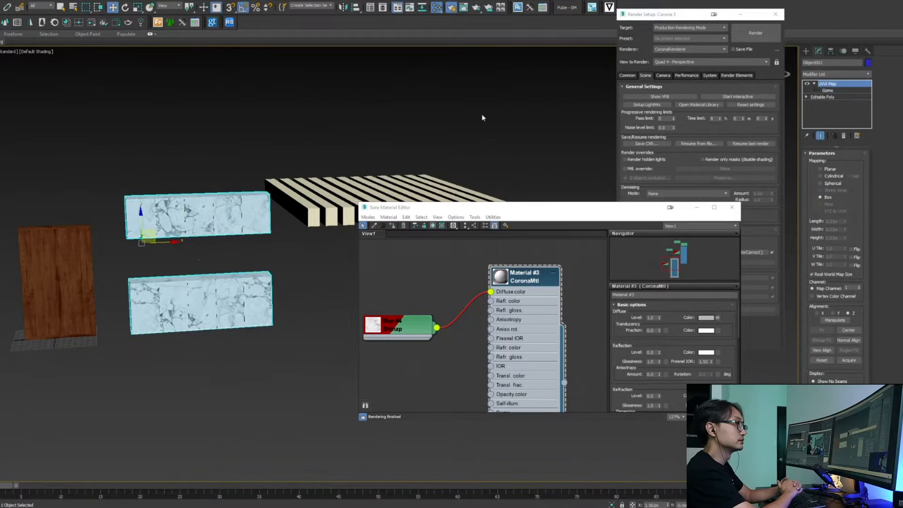
Deselect the cabinets, select the slatted panel and create a new CoronaMtl in an empty area of the material graph
click(481, 114)
alt+middle_drag(315, 181, 345, 153)
click(360, 172)
middle_drag(461, 399, 540, 262)
right_click(425, 278)
mouse_move(434, 284)
mouse_move(517, 301)
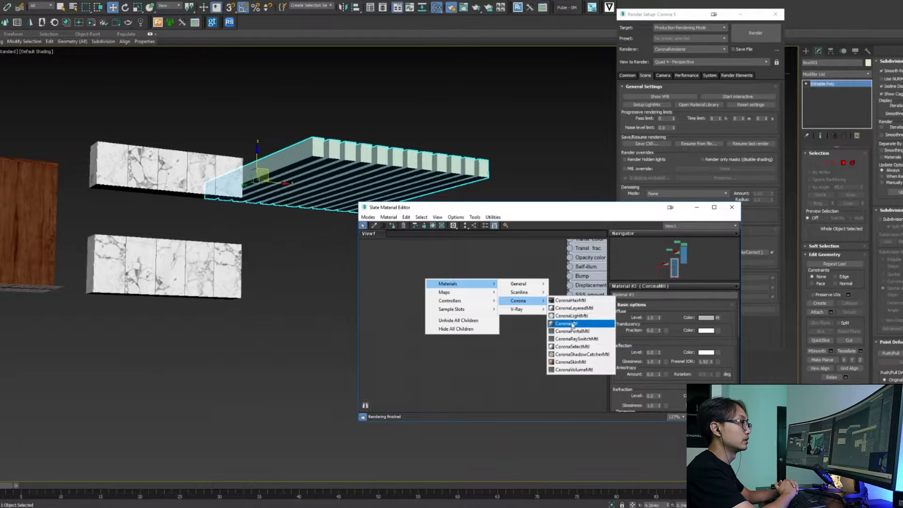
click(576, 324)
drag(455, 284, 554, 284)
Load table wood101.jpg from the BeInspiration 96 MAXC1 folder as a Bitmap, connect it to Diffuse color and assign the material to the slats
right_click(404, 296)
mouse_move(437, 308)
mouse_move(503, 309)
click(548, 190)
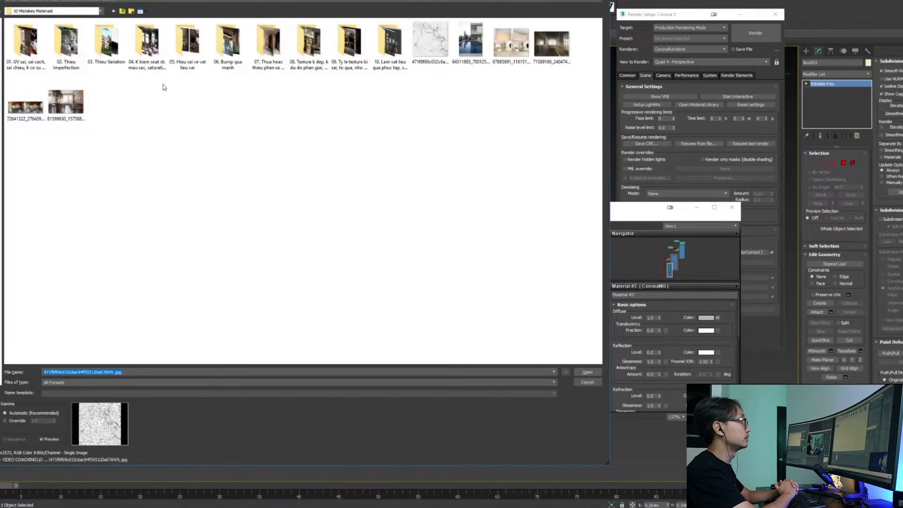
click(105, 1)
click(100, 10)
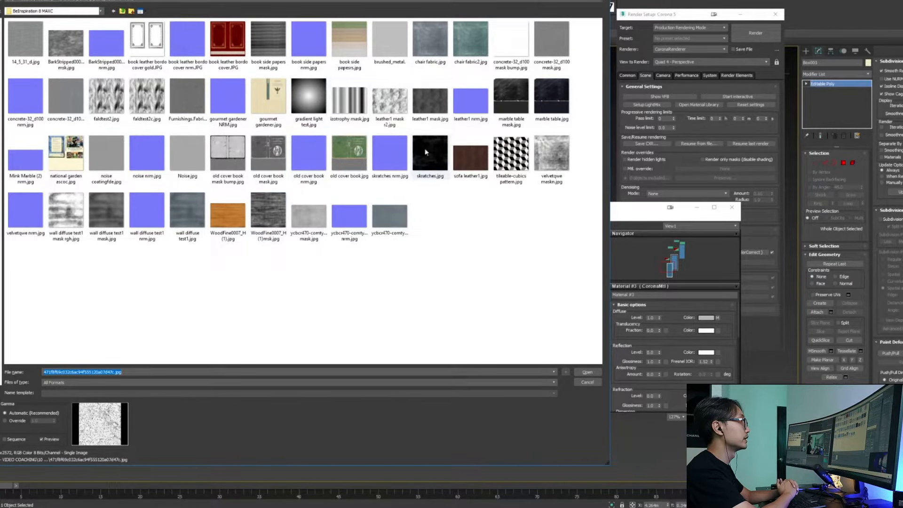
click(124, 11)
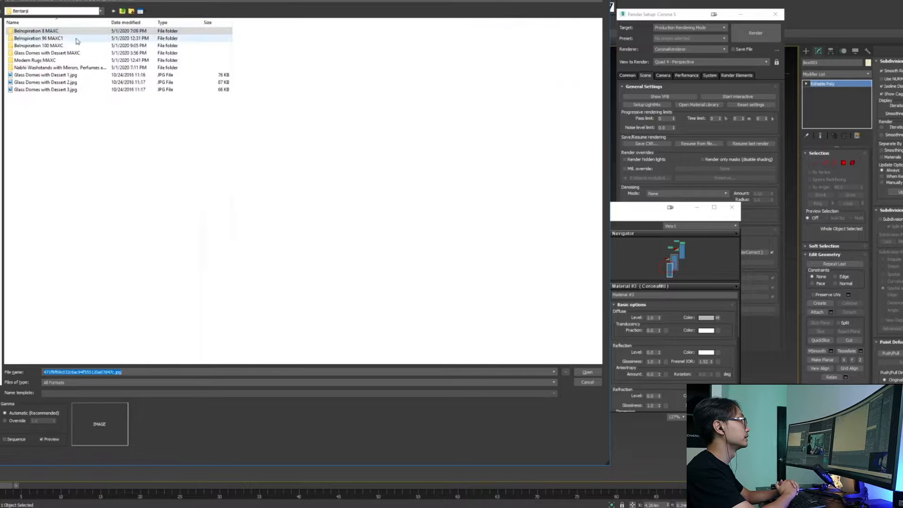
double_click(75, 39)
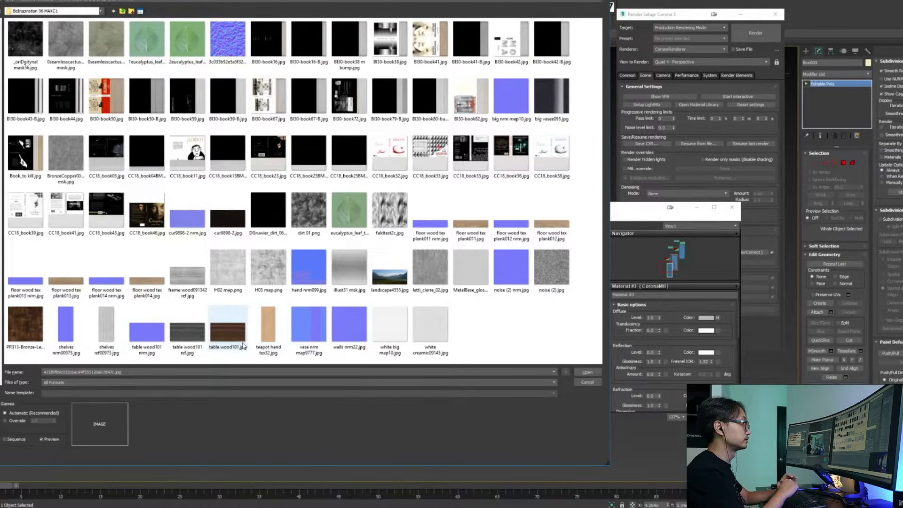
double_click(235, 342)
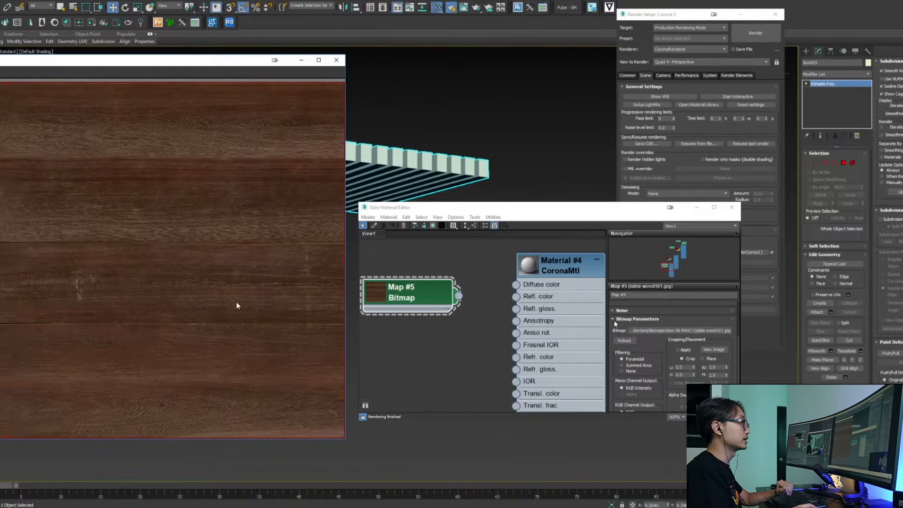
drag(644, 340, 647, 418)
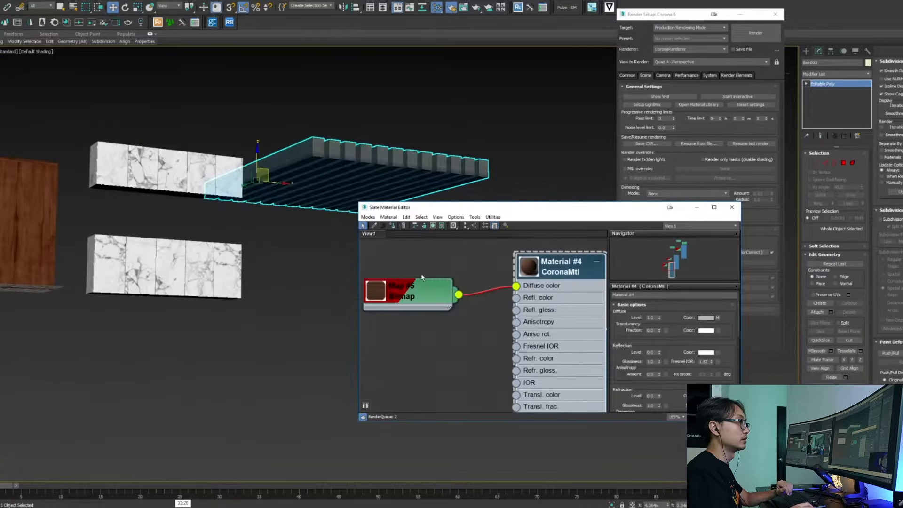
Add a UVW Map modifier to the slats with Box mapping and Real-World Map Size enabled
click(835, 73)
click(828, 329)
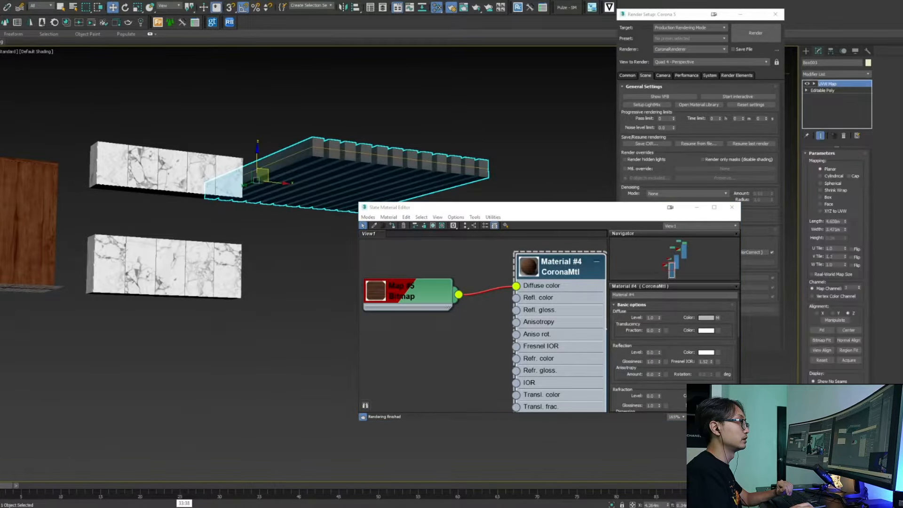
click(821, 197)
click(820, 274)
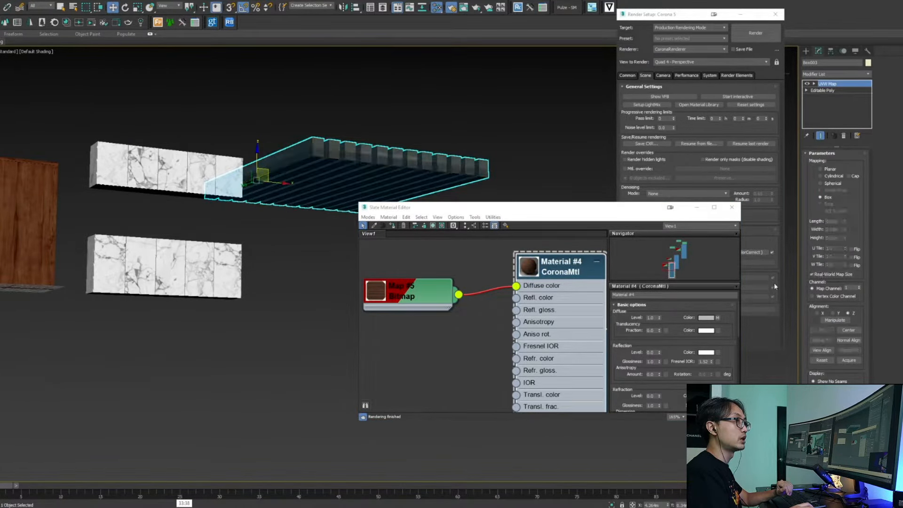
Try the X, Y and Z alignments of the slats' UVW Map to run the grain along their top faces
middle_drag(403, 165, 342, 144)
alt+middle_drag(342, 145, 339, 195)
scroll(337, 195, up, 5)
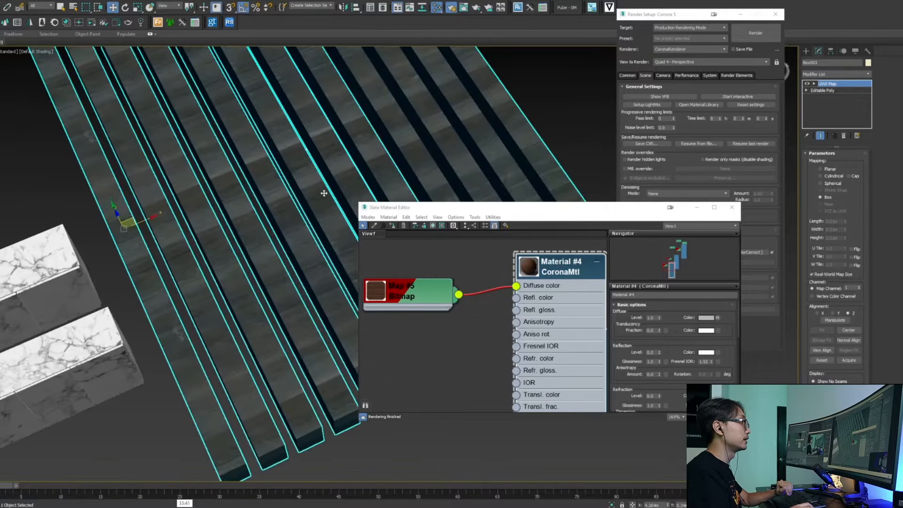
click(818, 313)
alt+middle_drag(249, 294, 269, 254)
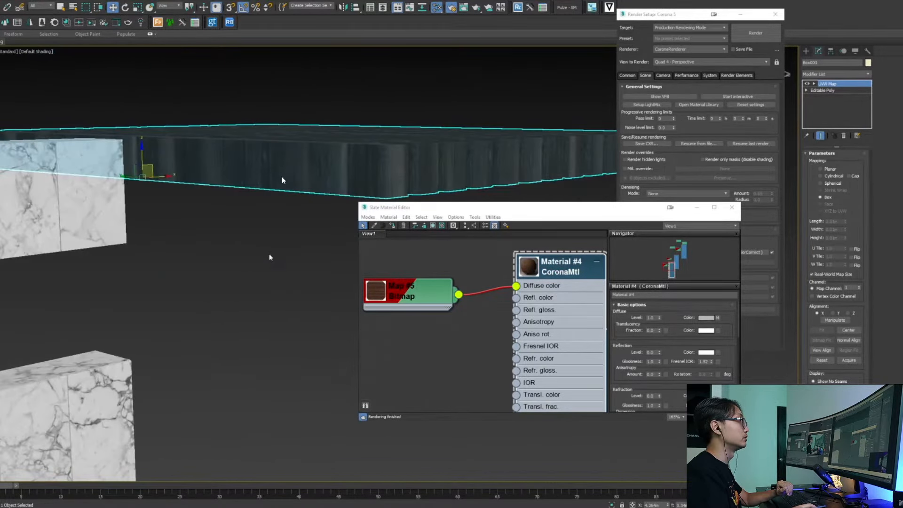
click(837, 313)
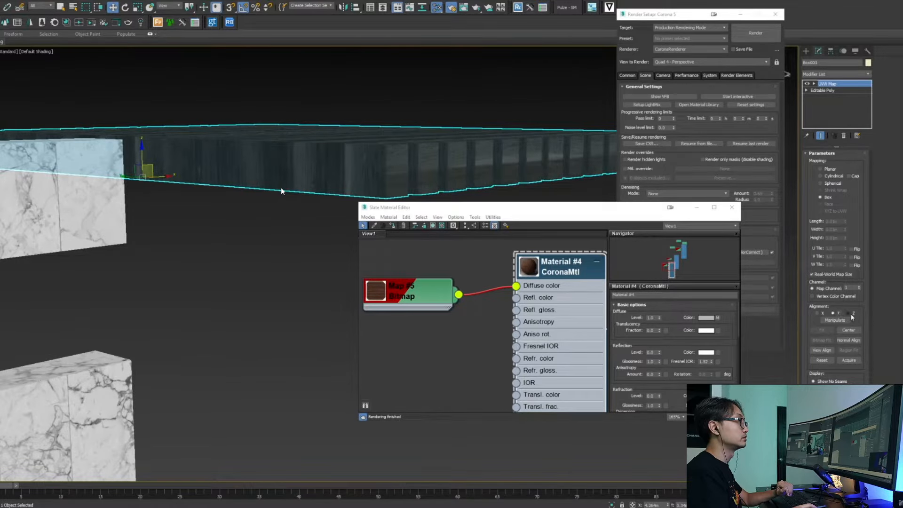
click(849, 314)
alt+middle_drag(359, 189, 226, 223)
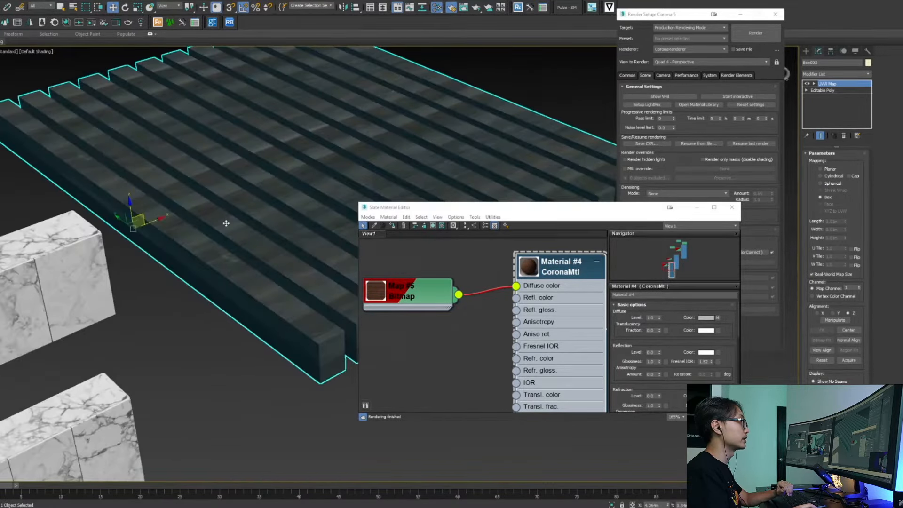
click(816, 313)
scroll(256, 268, up, 8)
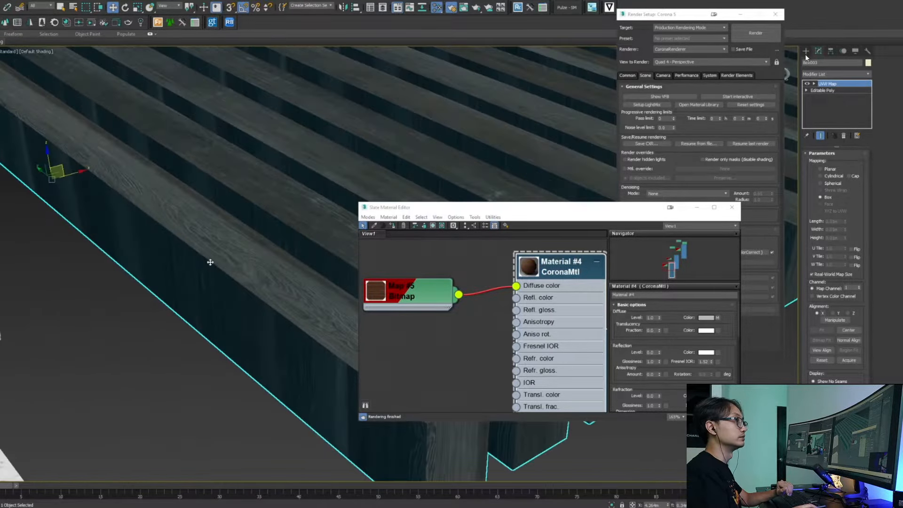
scroll(177, 262, down, 8)
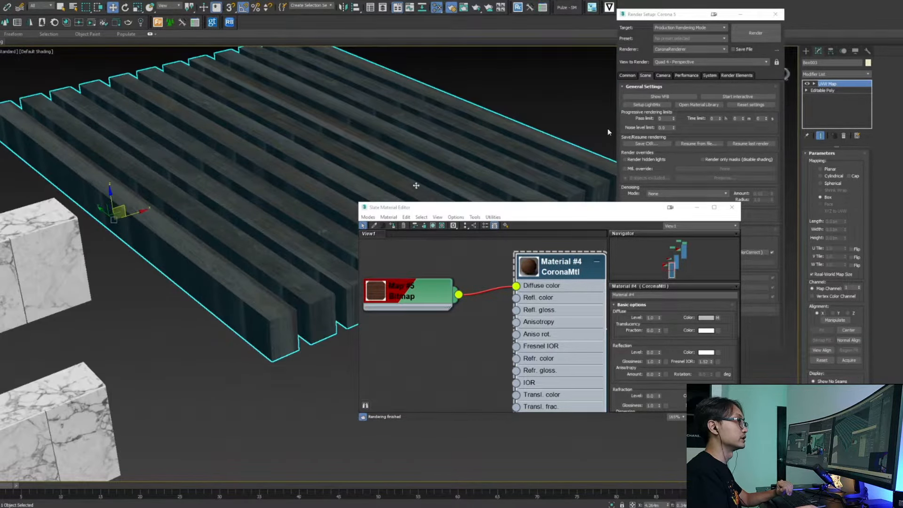
Rotate the slats' UVW Map gizmo so the wood grain follows the length of their side faces
key(1)
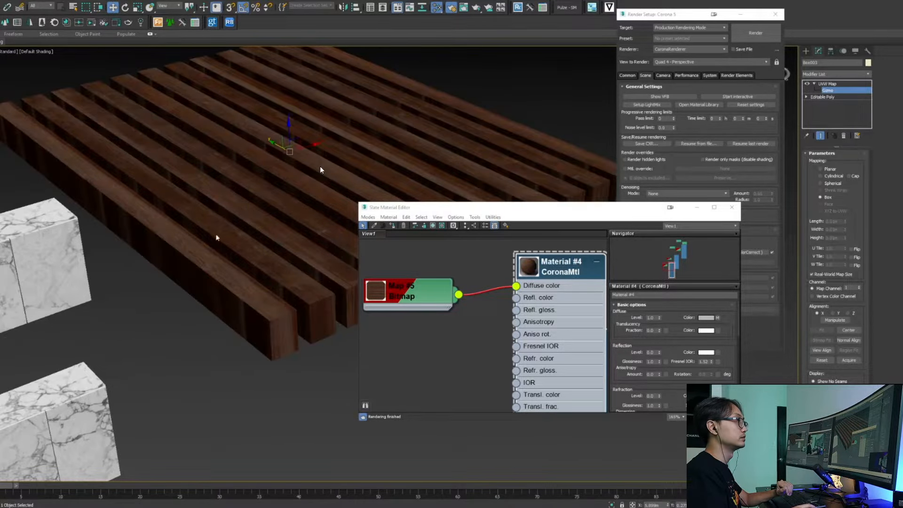
middle_drag(215, 234, 194, 232)
key(e)
middle_drag(245, 211, 249, 206)
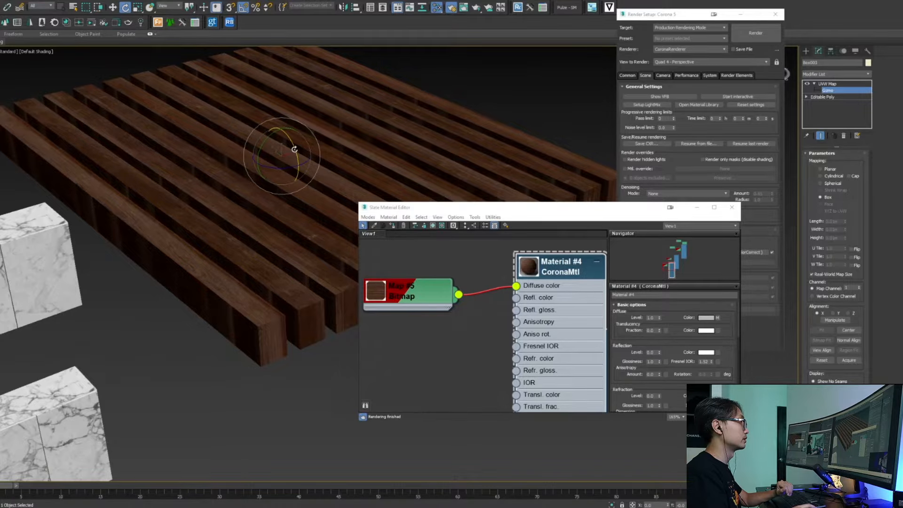
drag(294, 149, 266, 121)
alt+middle_drag(216, 225, 218, 200)
key(1)
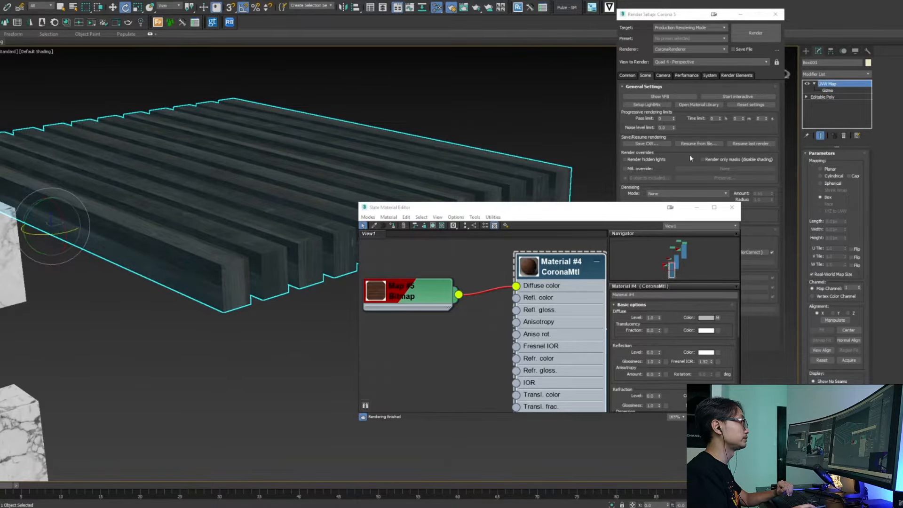
Move the slats' UVW Map gizmo down along the Z axis to shift the wood texture
key(1)
key(w)
drag(229, 148, 229, 169)
middle_drag(260, 226, 184, 253)
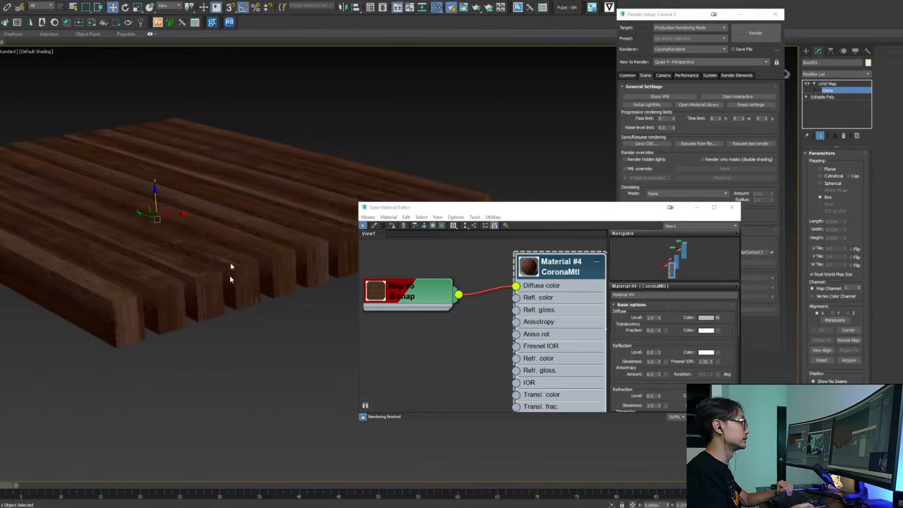
alt+middle_drag(230, 273, 459, 162)
scroll(203, 316, down, 2)
scroll(187, 247, up, 3)
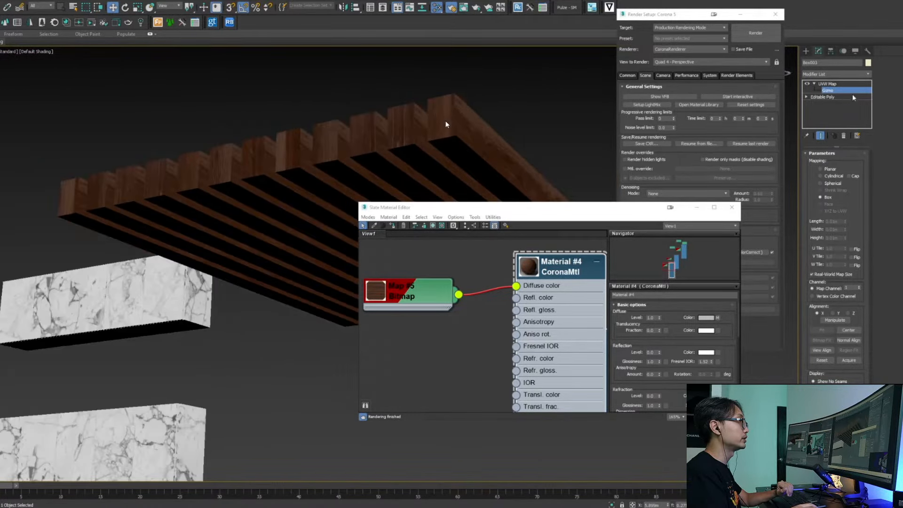
Delete every other slat as an element of the Editable Poly to widen the gaps between the slats
click(837, 96)
click(853, 162)
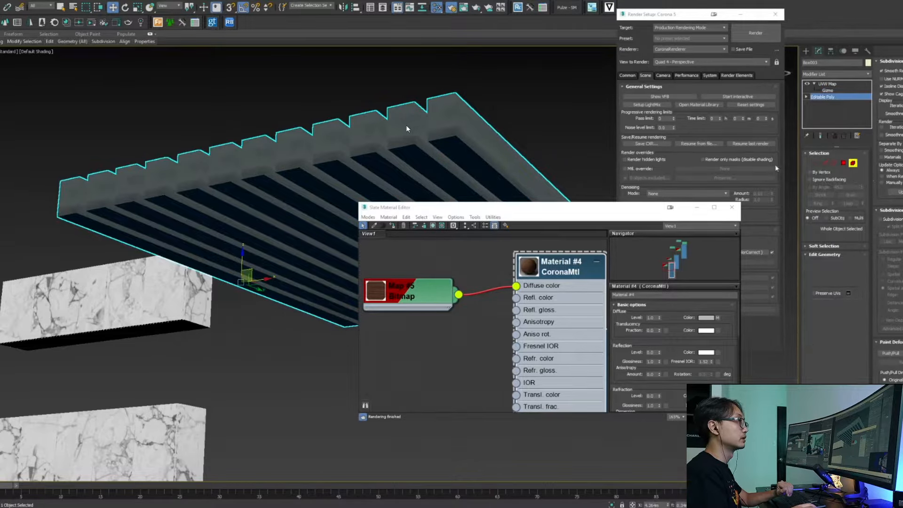
click(154, 183)
key(Delete)
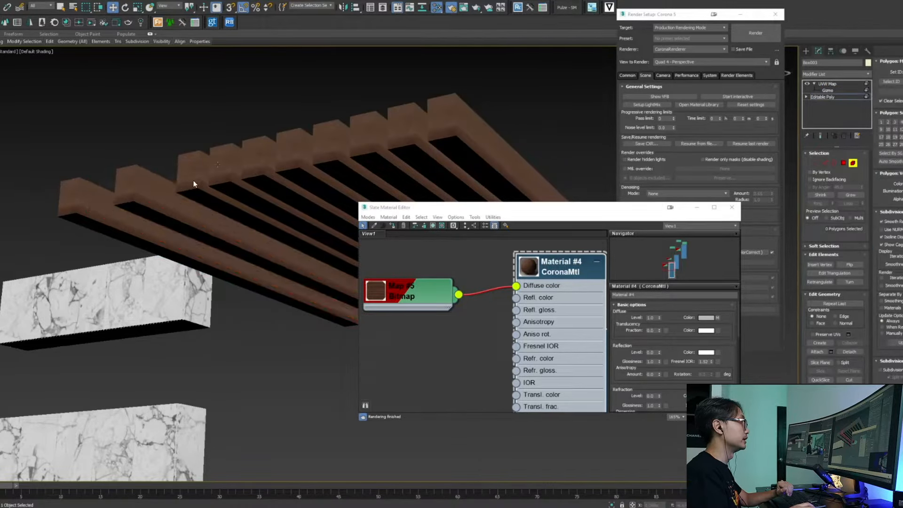
click(236, 166)
key(Delete)
click(292, 153)
key(Delete)
click(363, 129)
key(Delete)
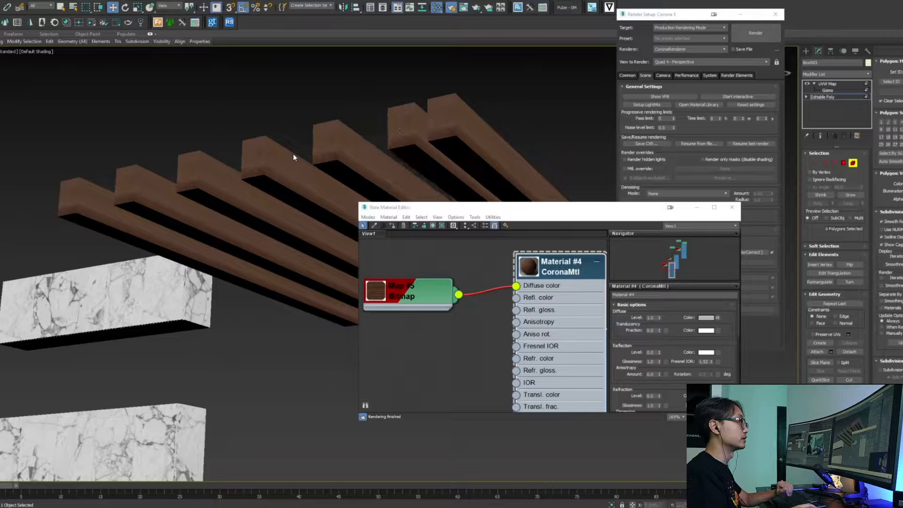
click(454, 137)
key(Delete)
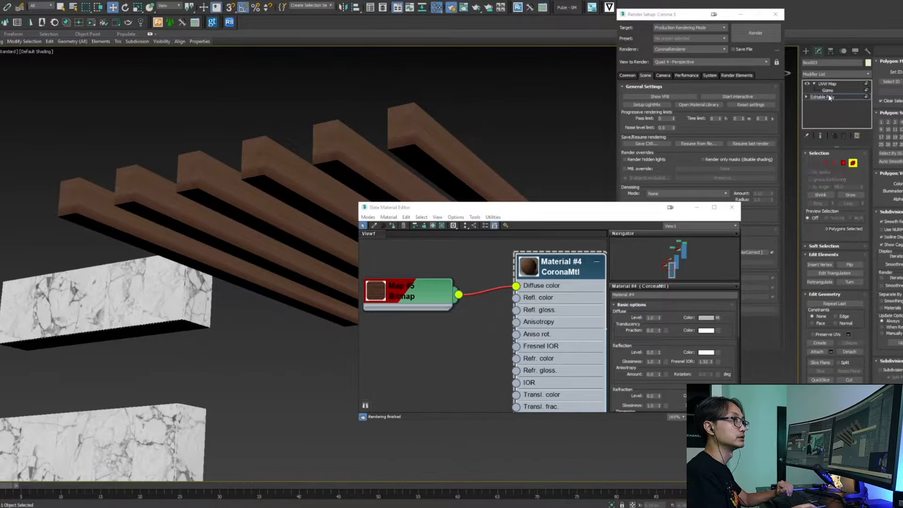
Return to the slats' UVW Map modifier, deselect the object and view the wood mapping on the remaining slats
click(828, 84)
click(439, 101)
middle_drag(438, 136, 325, 93)
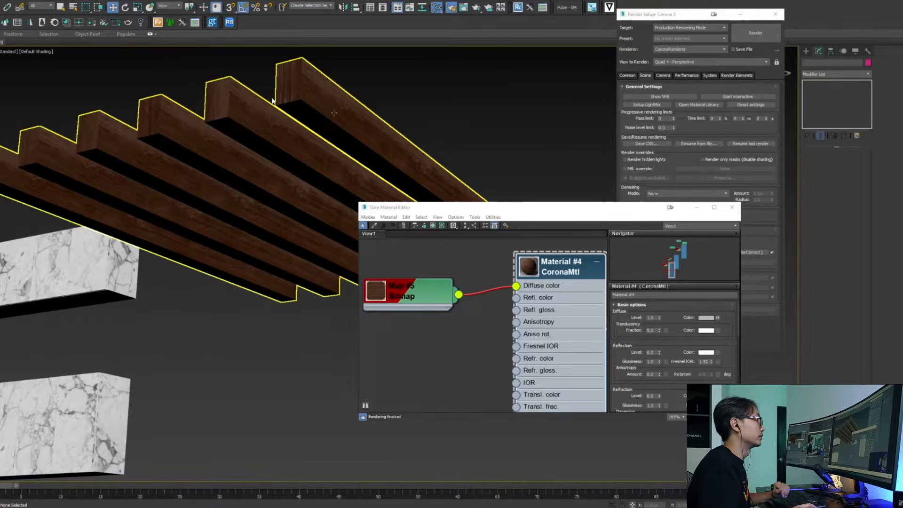
scroll(303, 83, down, 5)
alt+middle_drag(278, 142, 293, 316)
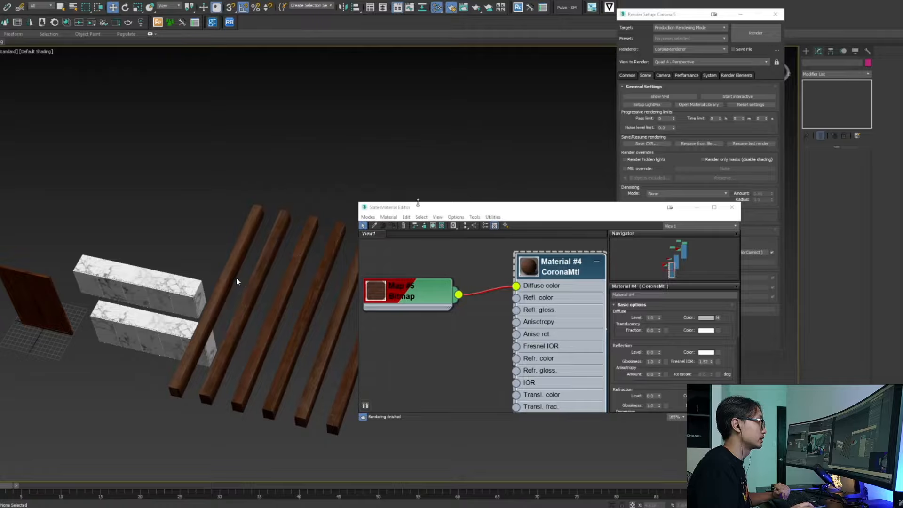
Examine the marble doors and the wood slats up close, including the slats' ends and undersides
scroll(236, 275, up, 3)
scroll(236, 275, up, 6)
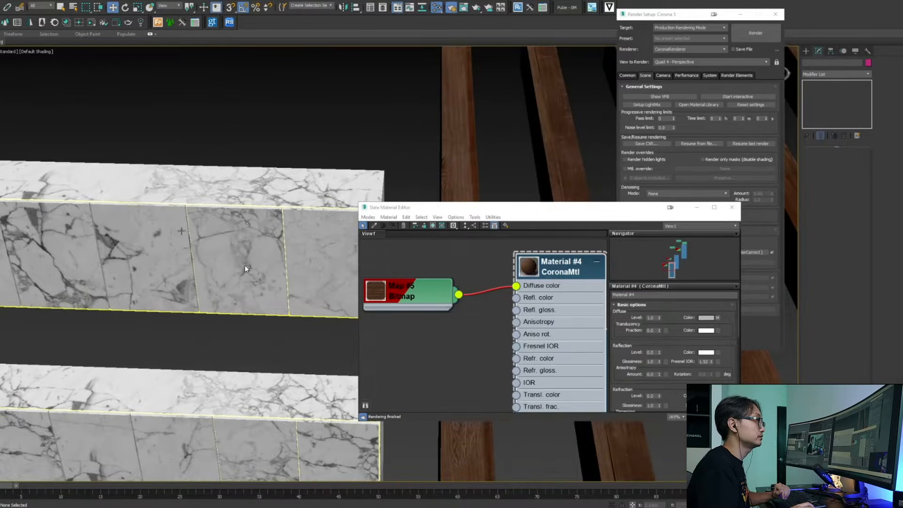
scroll(210, 245, down, 5)
middle_drag(275, 162, 178, 184)
alt+middle_drag(263, 183, 254, 155)
scroll(229, 209, down, 2)
alt+middle_drag(254, 249, 240, 268)
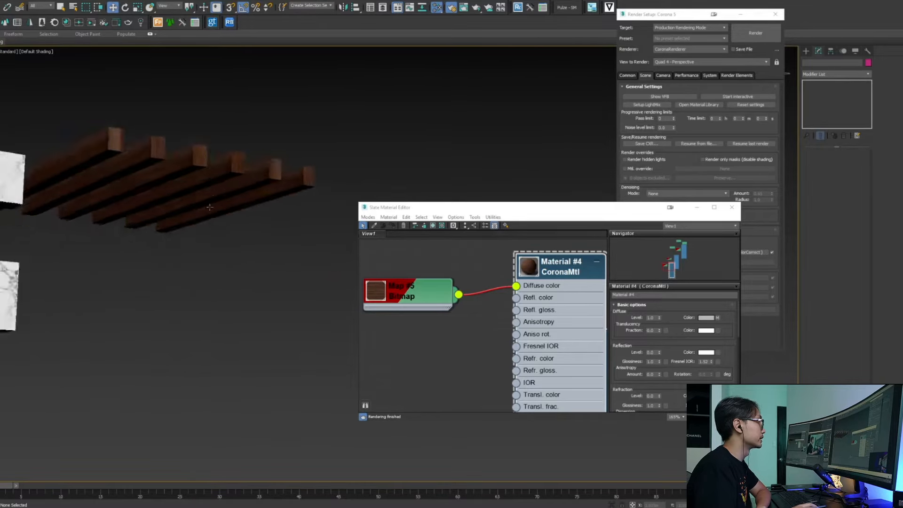
scroll(242, 268, up, 4)
scroll(34, 145, up, 3)
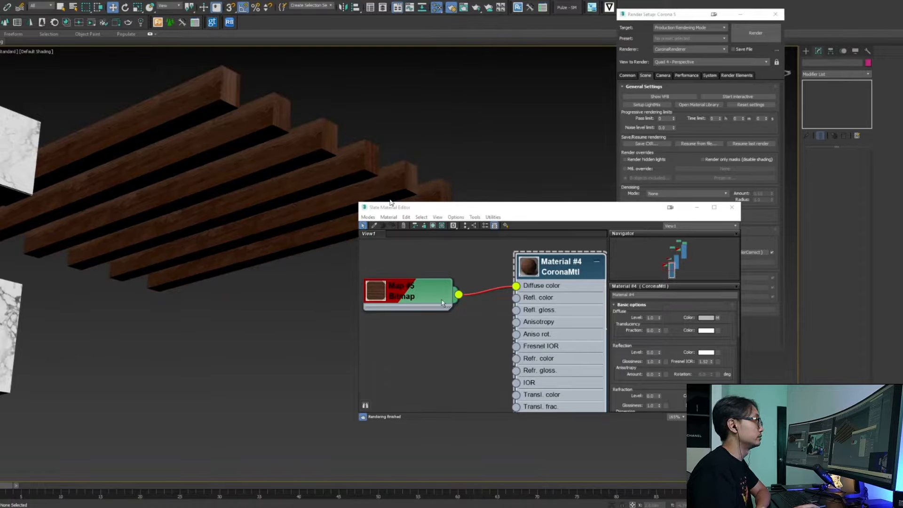
Add a CoronaUvwRandomizer map beside the wood bitmap of Material #4 in the Slate Material Editor
middle_drag(416, 304, 407, 302)
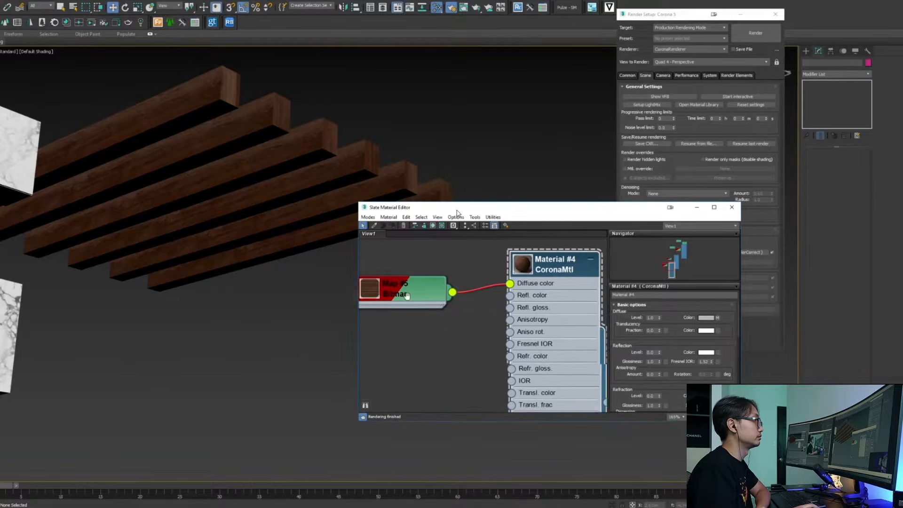
drag(454, 207, 319, 186)
middle_drag(386, 237, 450, 250)
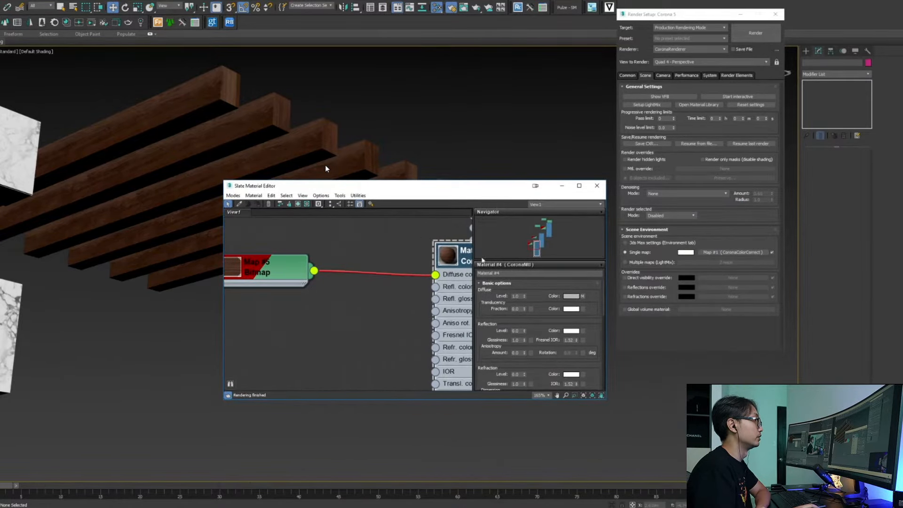
right_click(330, 306)
mouse_move(347, 320)
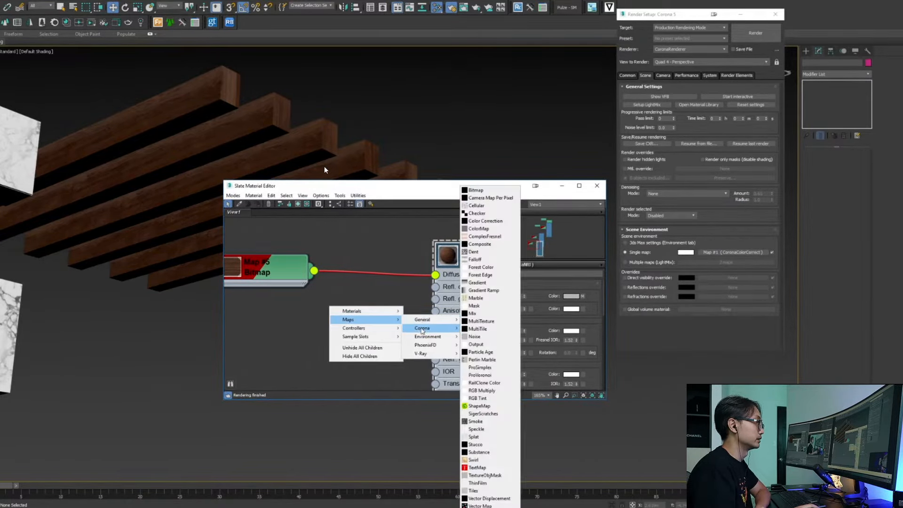
mouse_move(422, 328)
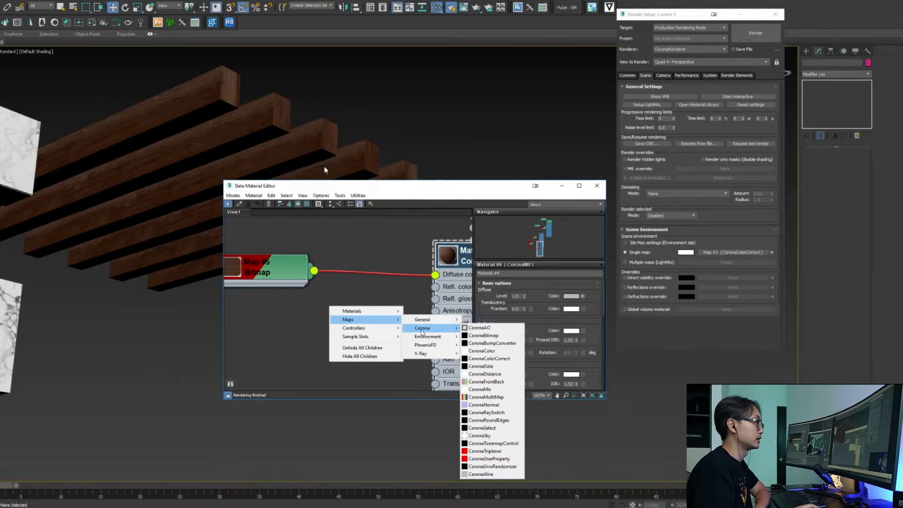
click(501, 468)
Wire the wood bitmap into the randomizer's input and the randomizer into Material #4's diffuse color, then tidy the nodes
drag(318, 314, 371, 314)
drag(314, 271, 333, 324)
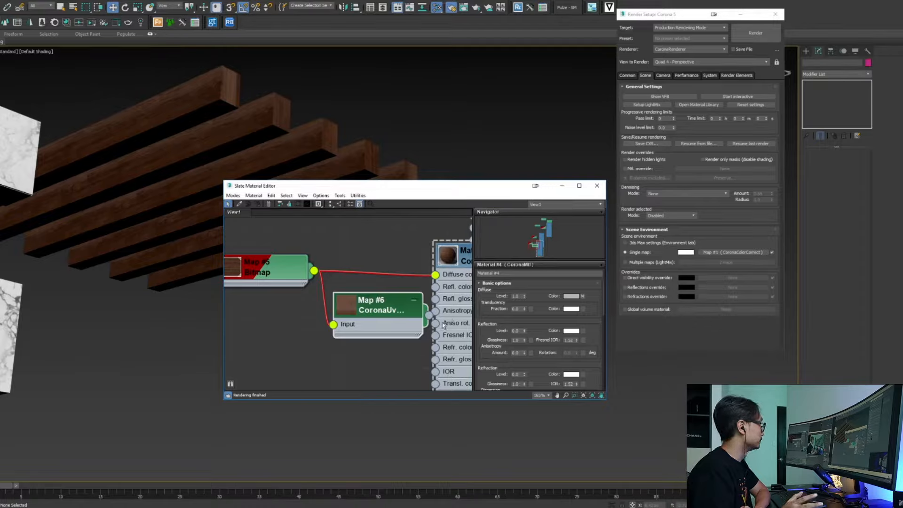
drag(399, 303, 434, 274)
drag(292, 265, 240, 278)
drag(344, 342, 339, 296)
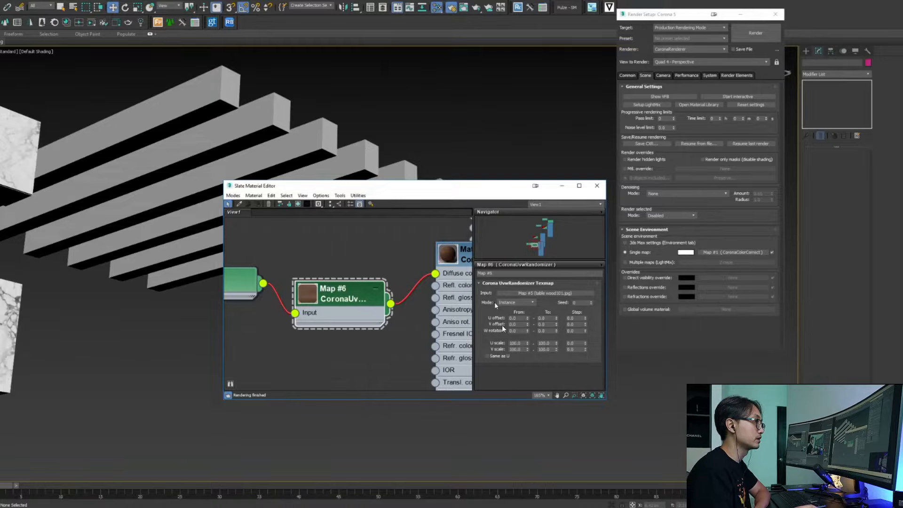
Set the UVW randomizer's mode to Mesh Element and reposition the material editor clear of the slats
click(522, 303)
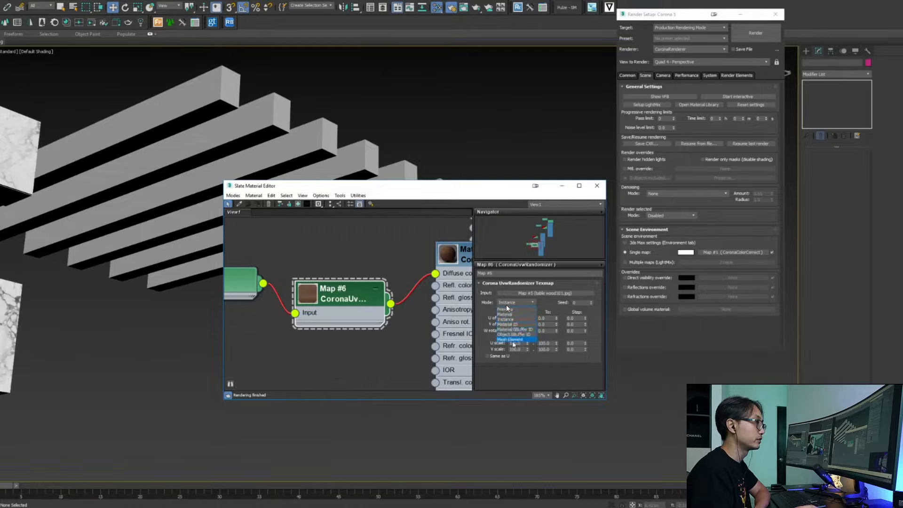
click(510, 340)
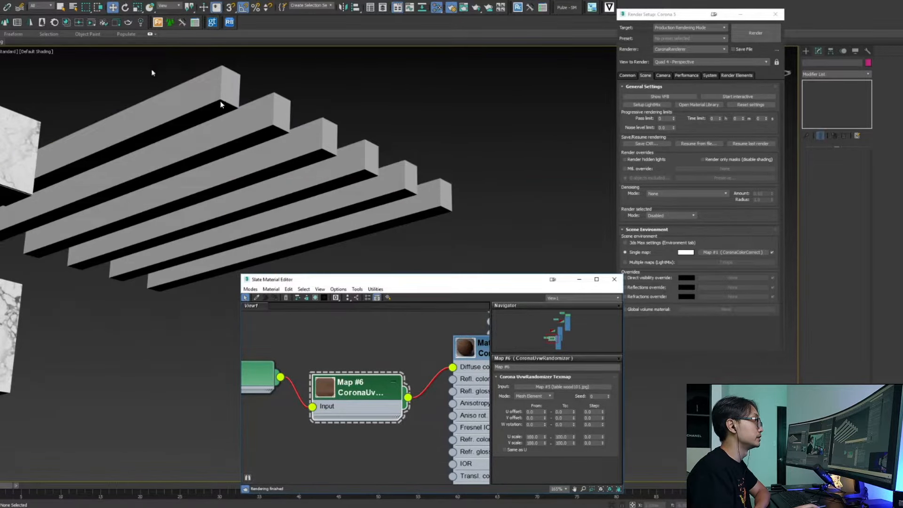
drag(519, 283, 519, 241)
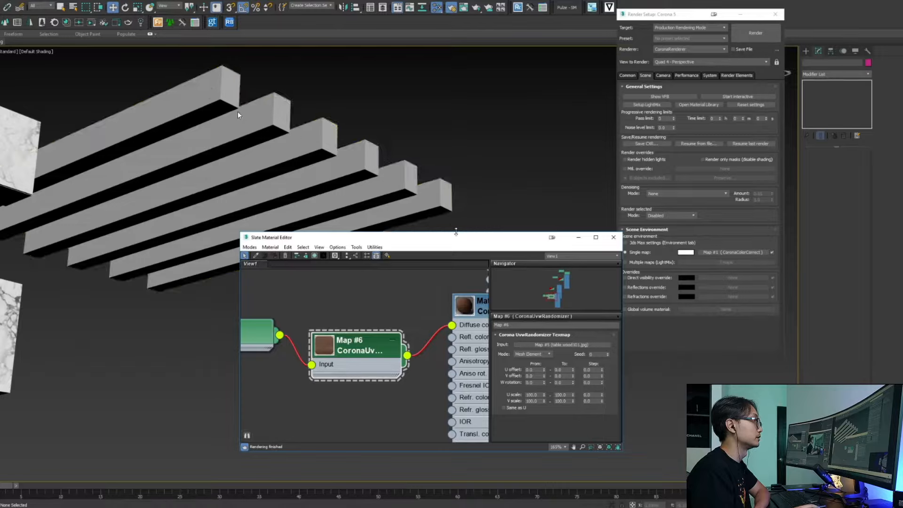
drag(457, 238, 450, 207)
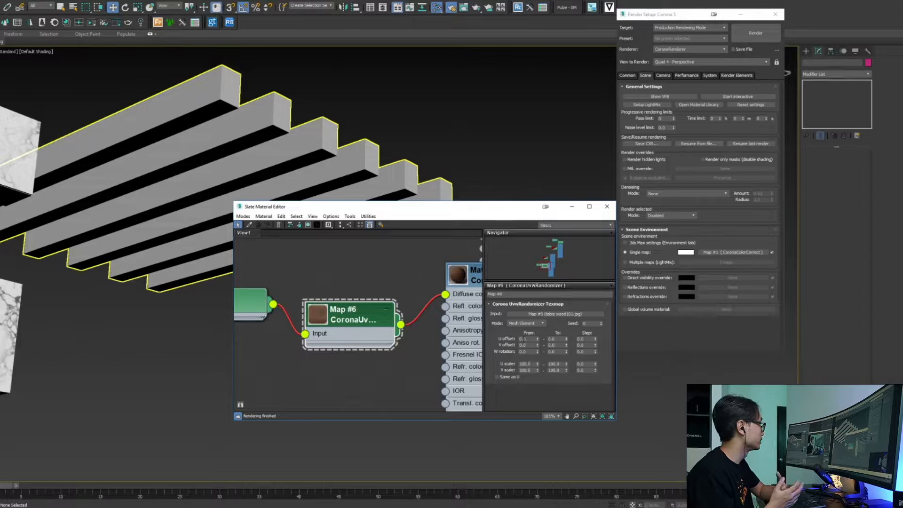
Set the randomizer's upper U offset and upper V offset to 100
double_click(558, 339)
text(100)
key(Return)
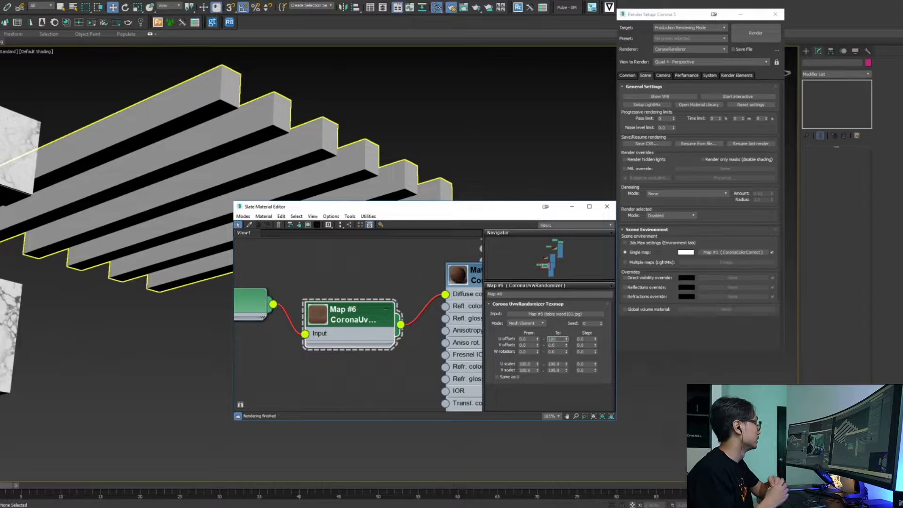
double_click(550, 345)
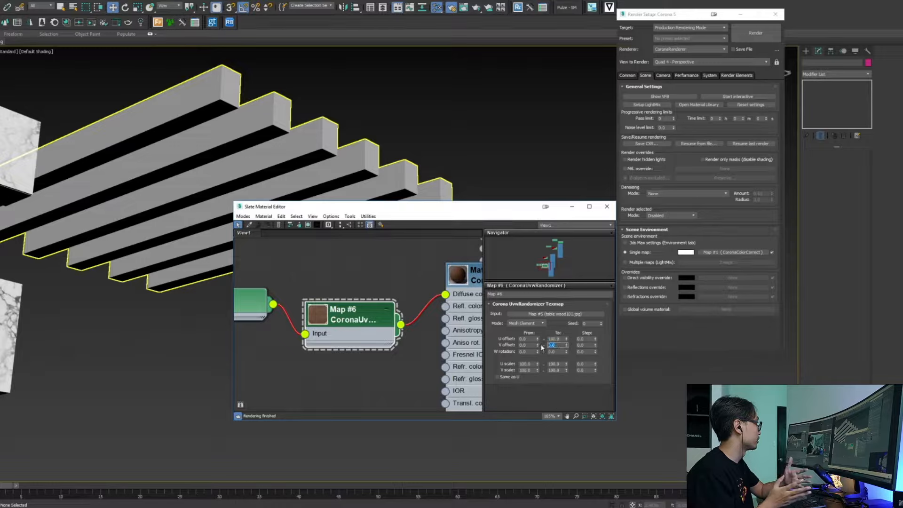
text(100)
key(Return)
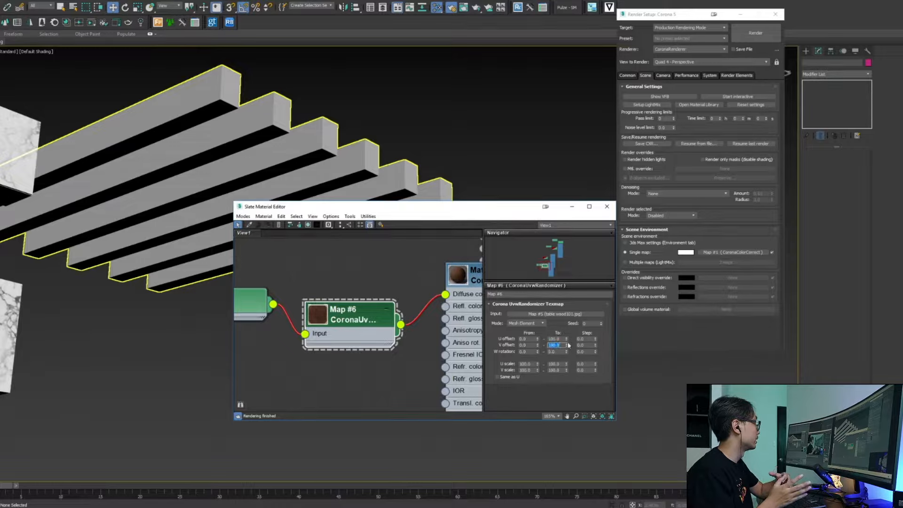
Display the randomizer map on the slats in the viewport and move the material editor aside to view them
middle_drag(281, 129, 384, 162)
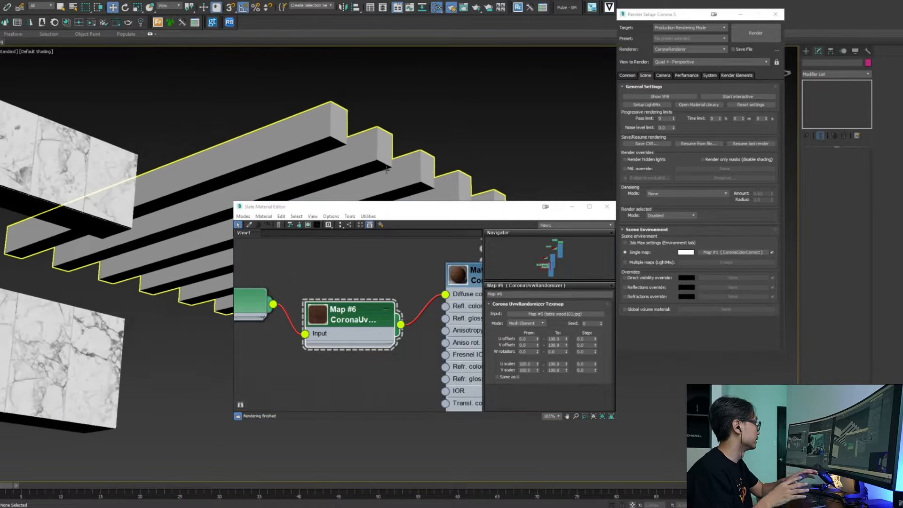
click(369, 225)
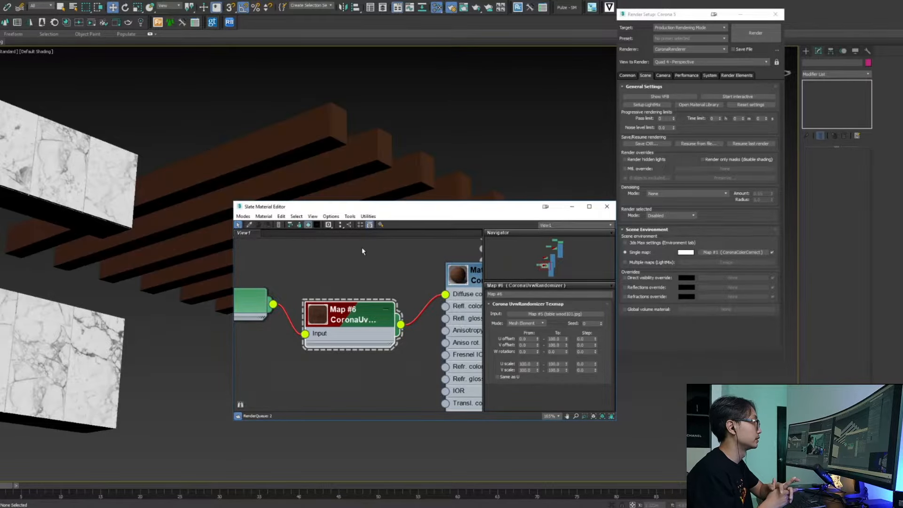
drag(386, 209, 502, 251)
mouse_move(301, 184)
alt+middle_down()
mouse_move(416, 354)
mouse_move(367, 199)
mouse_move(252, 173)
mouse_move(312, 190)
mouse_move(300, 181)
alt+middle_up()
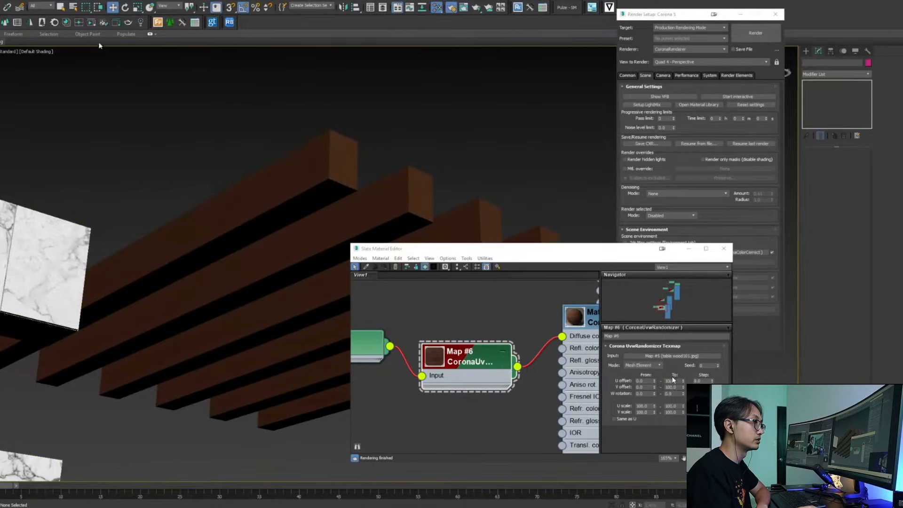
Start interactive rendering of the slats and set the tone mapping exposure to 3.0
click(91, 24)
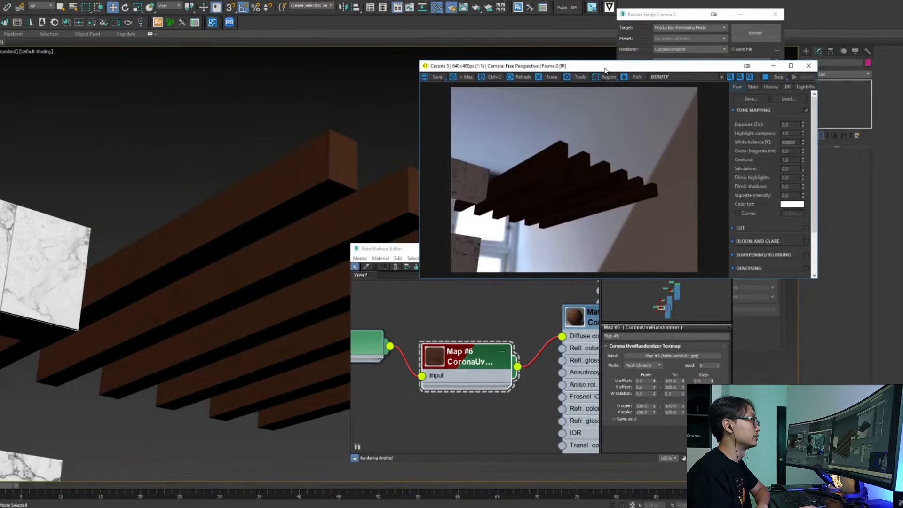
alt+middle_drag(214, 226, 255, 249)
scroll(254, 247, down, 2)
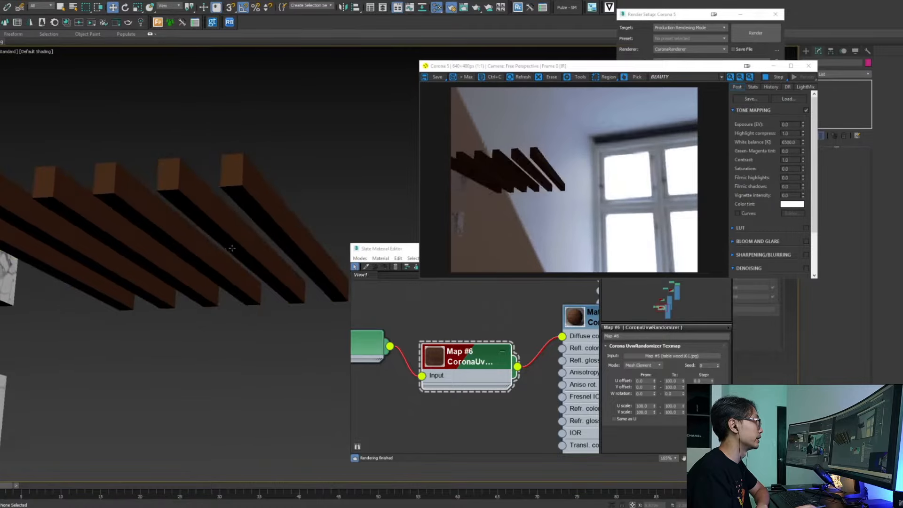
scroll(197, 197, up, 2)
scroll(200, 198, up, 3)
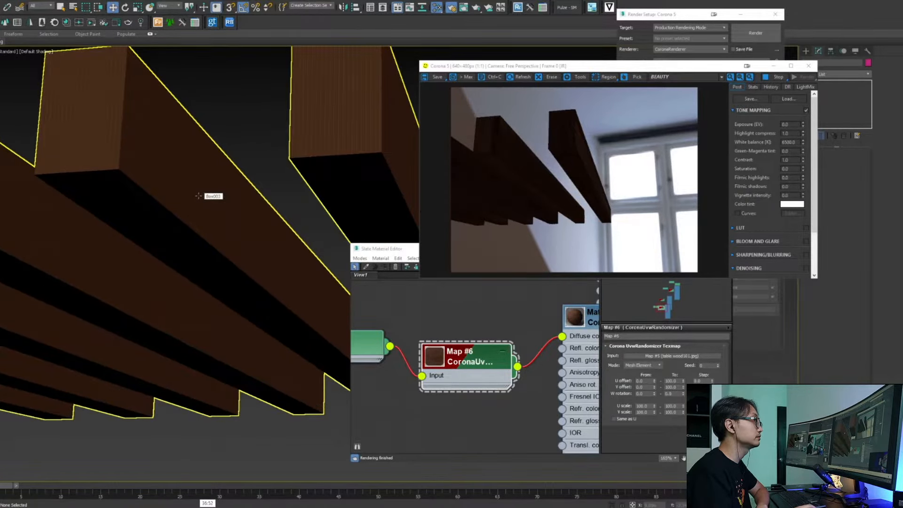
scroll(217, 217, down, 2)
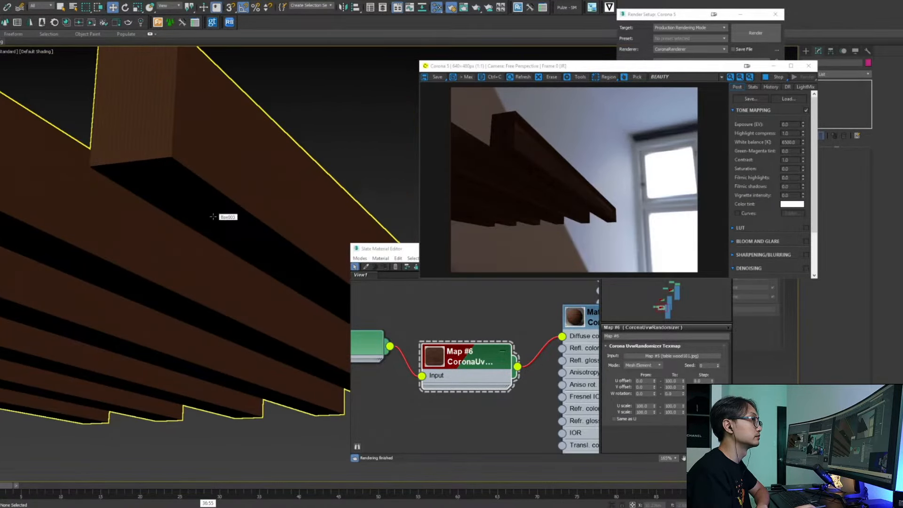
double_click(788, 124)
text(5)
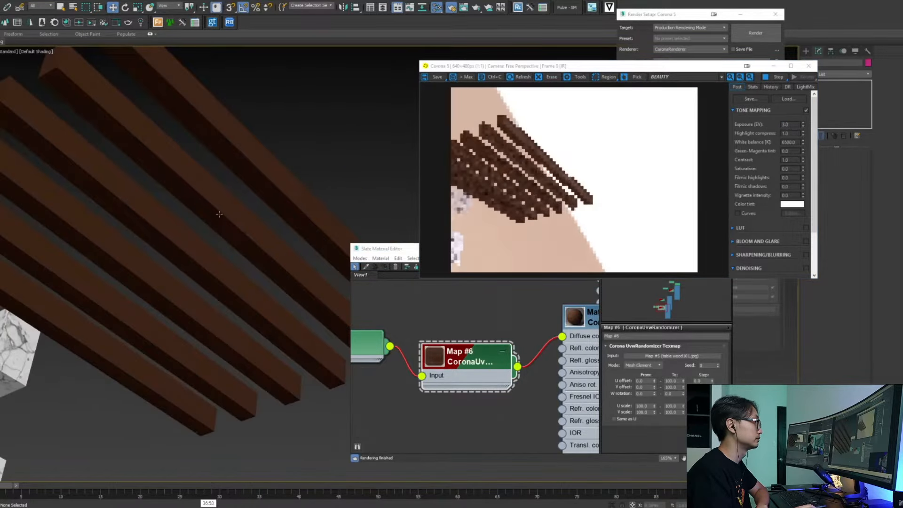
Select the slats and examine their randomized wood grain in the interactive render from several angles
click(213, 255)
alt+middle_drag(213, 255, 292, 274)
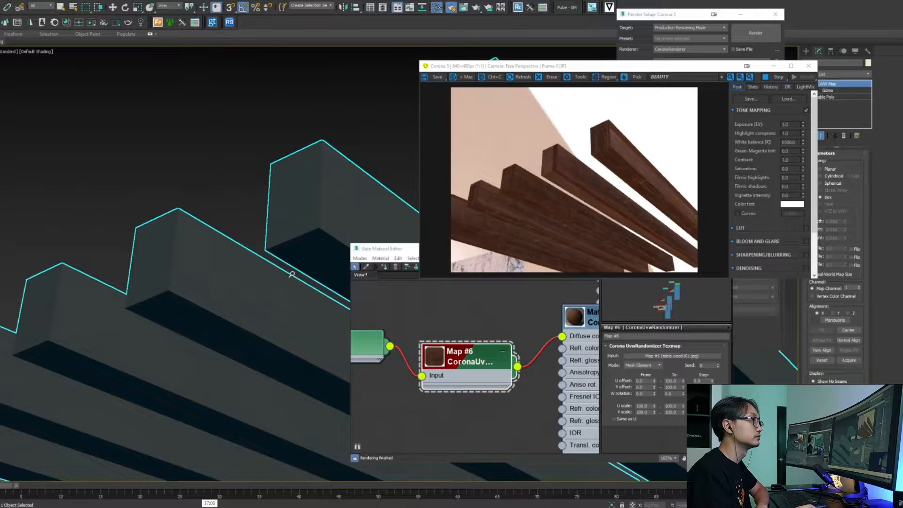
scroll(286, 250, up, 2)
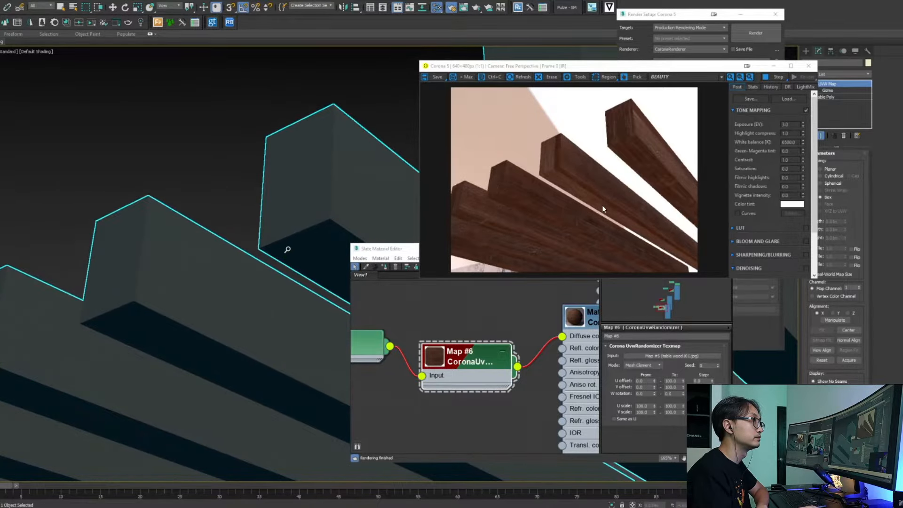
key(w)
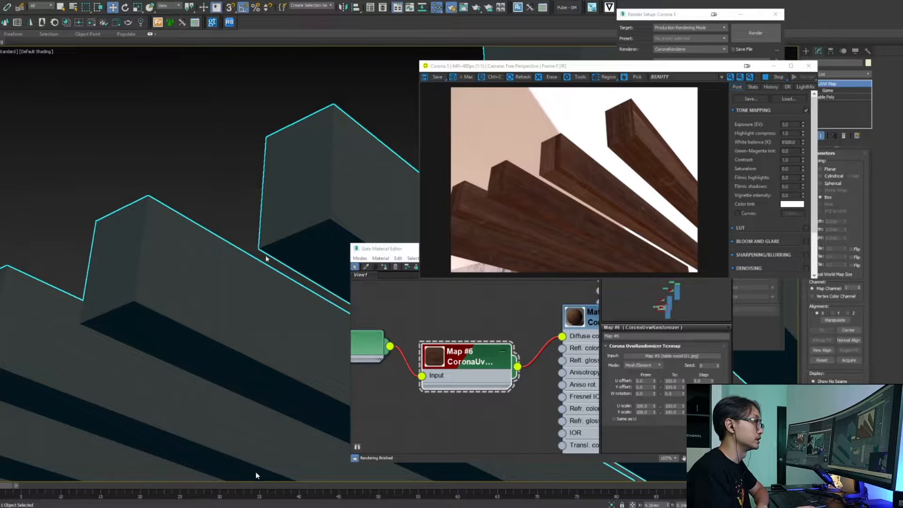
middle_drag(220, 255, 326, 208)
scroll(324, 207, down, 3)
scroll(308, 198, up, 5)
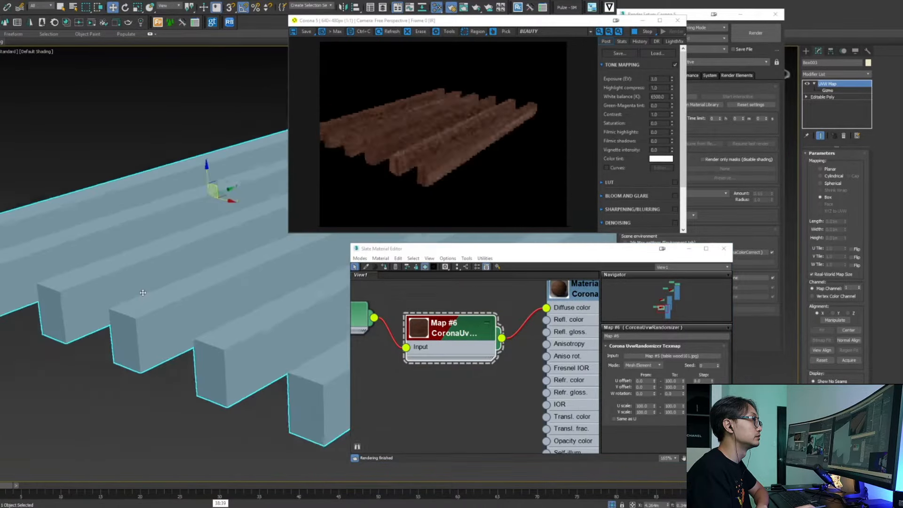
middle_drag(184, 329, 184, 292)
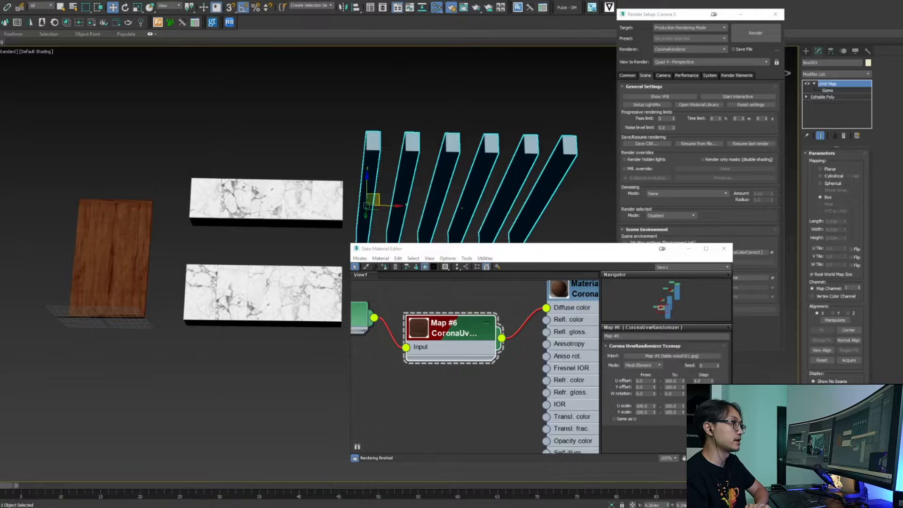
Switch to the image viewer, look through the reference interior images, and return to 3ds Max
key(alt+Tab)
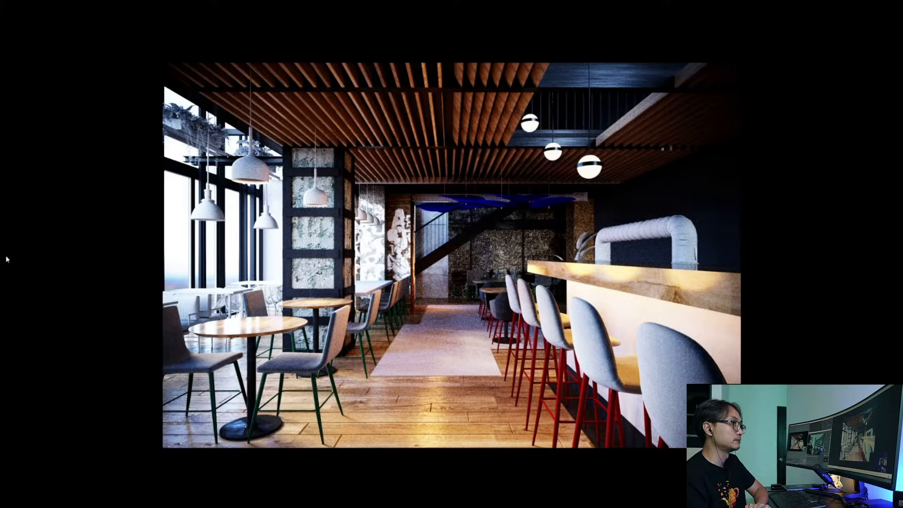
scroll(432, 375, down, 3)
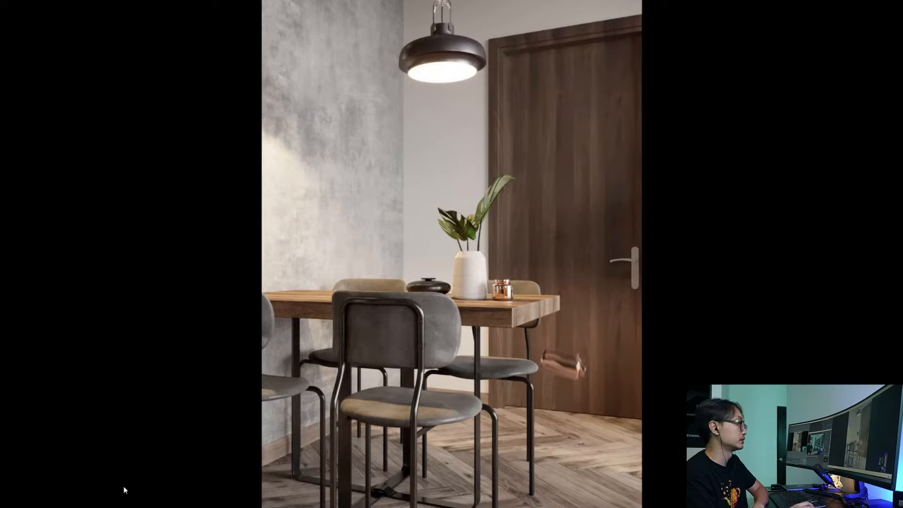
key(Right)
key(alt+Tab)
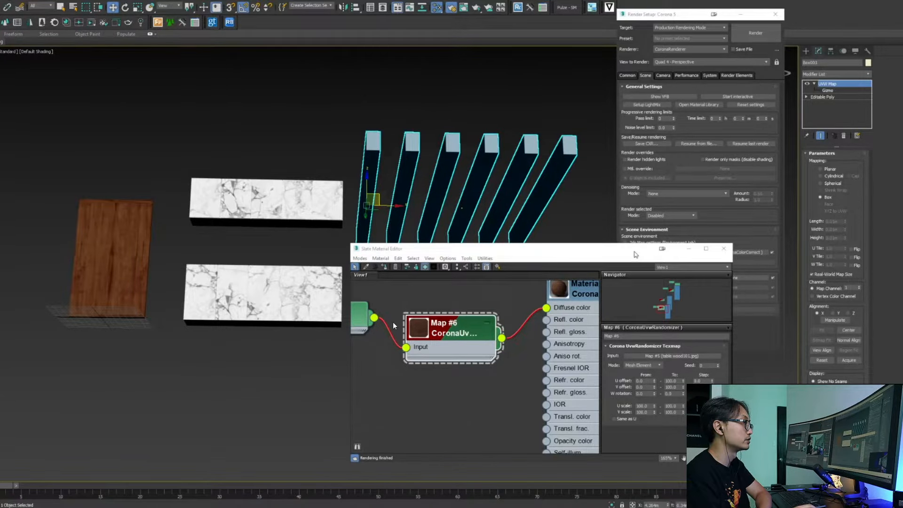
Minimize the Render Setup window and clear the selection of the slats
click(740, 15)
mouse_move(512, 251)
middle_down()
mouse_move(496, 216)
mouse_move(516, 243)
middle_up()
click(517, 243)
Draw a Plane primitive about 3.9 by 3.9 m on the empty ground in front of the slats
click(806, 50)
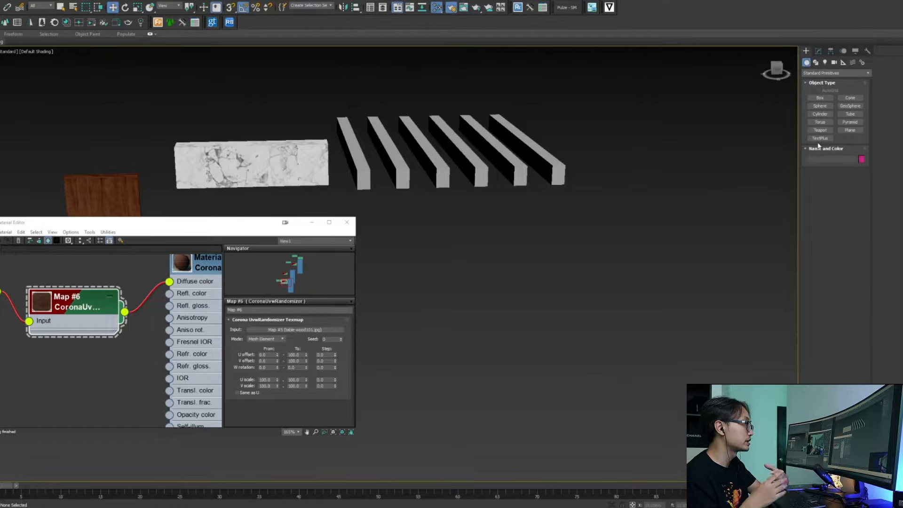
click(819, 98)
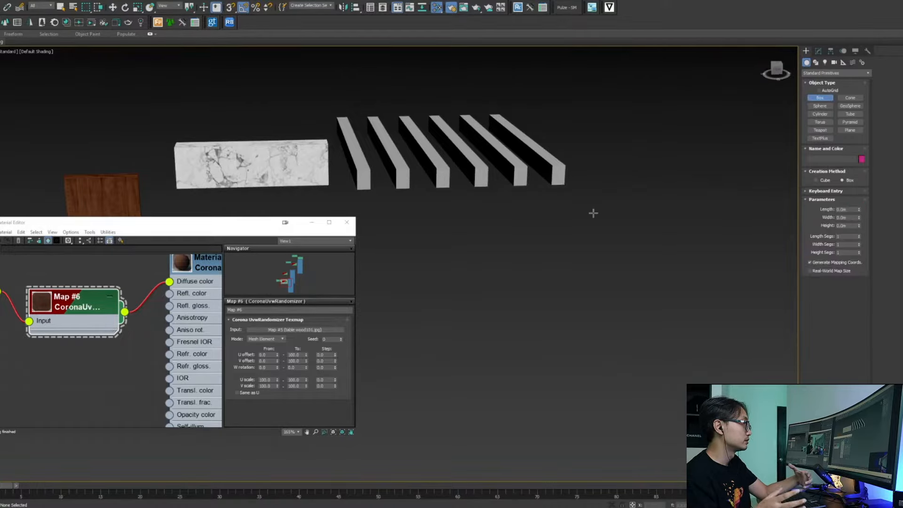
click(849, 129)
drag(384, 258, 663, 327)
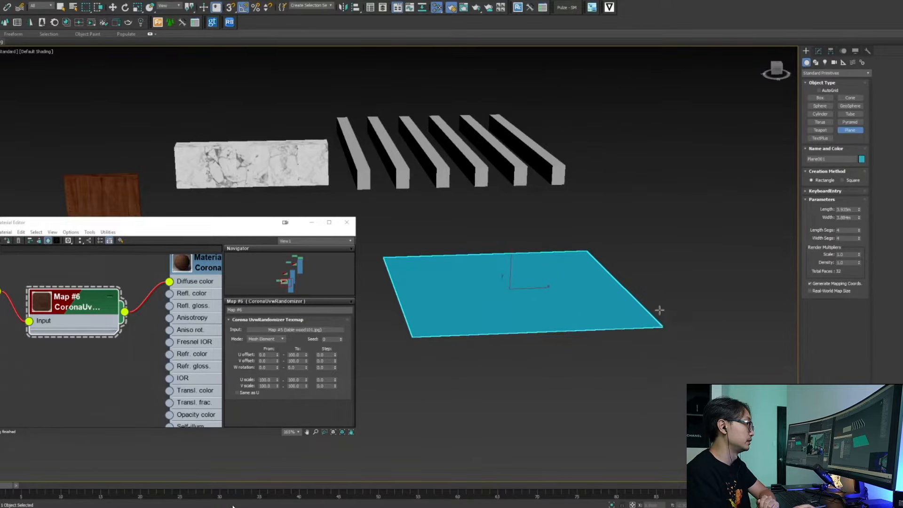
Convert the plane to Editable Poly and raise its four centre polygons into a block-like mound
key(w)
right_click(610, 299)
click(571, 328)
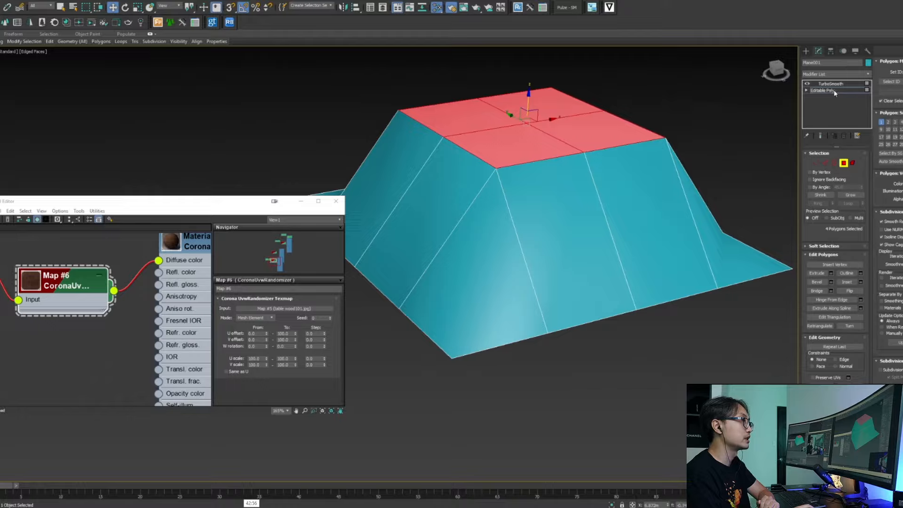
Leave polygon editing and smooth the raised plane with TurboSmooth at 2 iterations
click(833, 91)
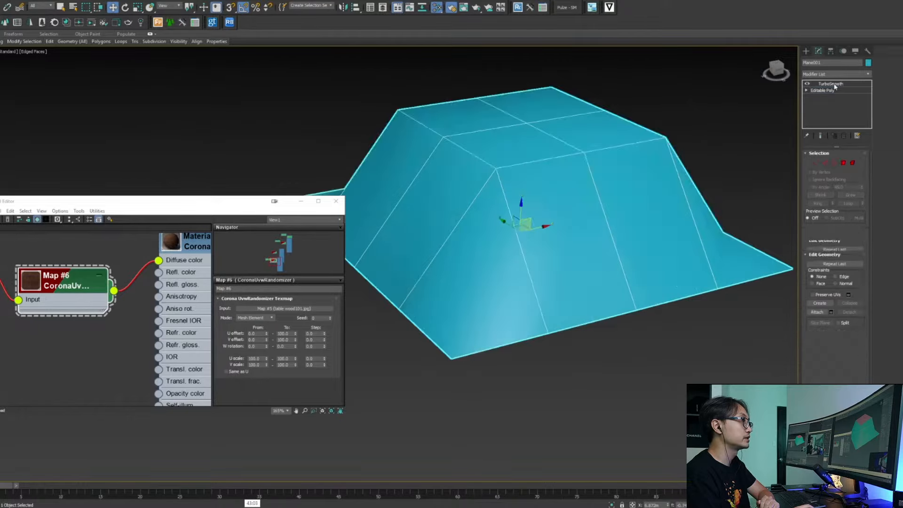
click(832, 84)
click(704, 158)
alt+middle_drag(593, 232, 528, 205)
scroll(450, 363, down, 5)
click(479, 225)
scroll(473, 212, up, 4)
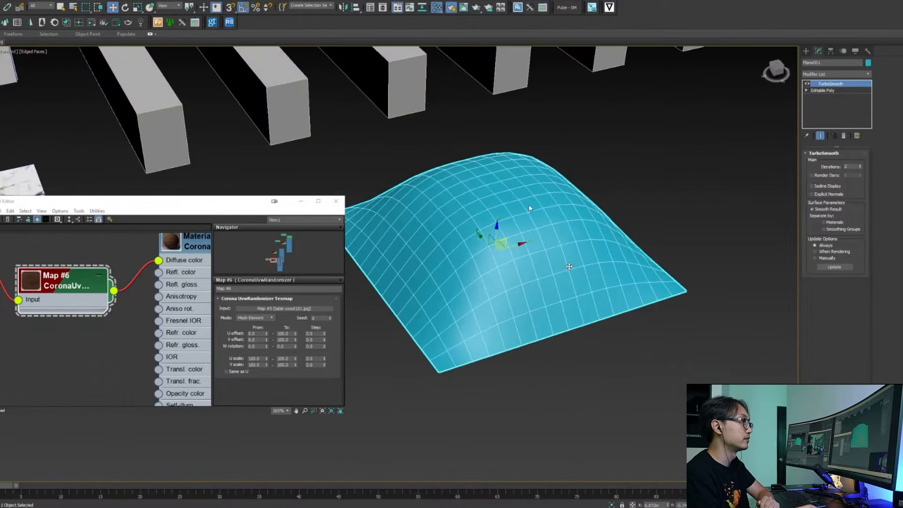
alt+middle_drag(581, 256, 544, 278)
Find the marble material in the Slate Material Editor and assign it to the smoothed plane
key(m)
key(m)
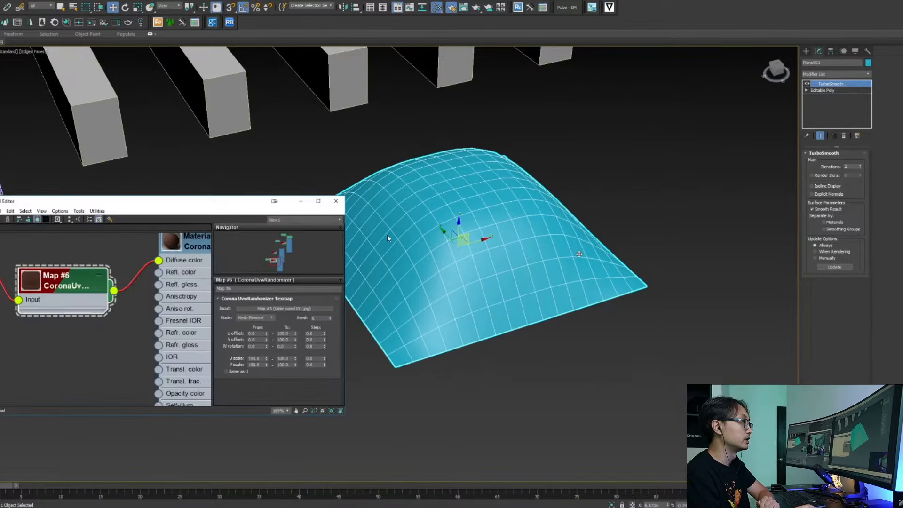
right_click(66, 310)
click(55, 319)
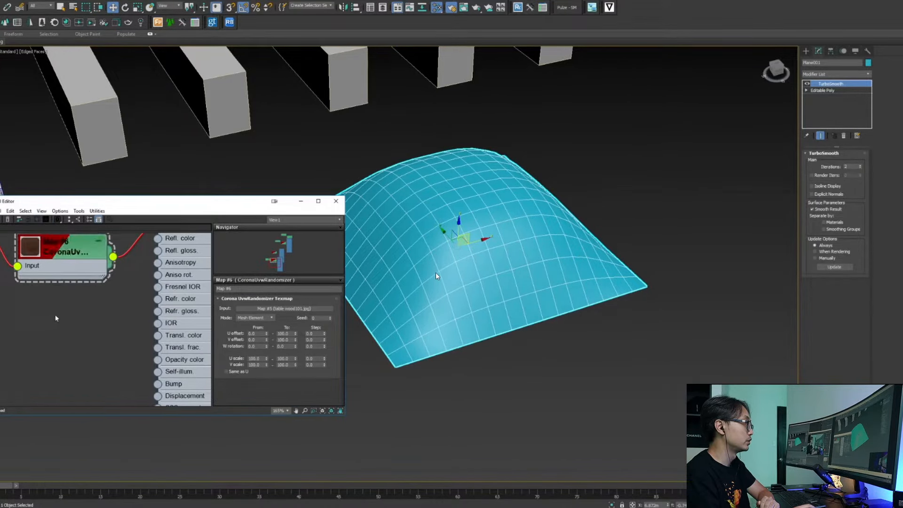
scroll(55, 317, down, 4)
middle_drag(60, 314, 115, 382)
scroll(115, 324, down, 3)
middle_drag(114, 323, 32, 315)
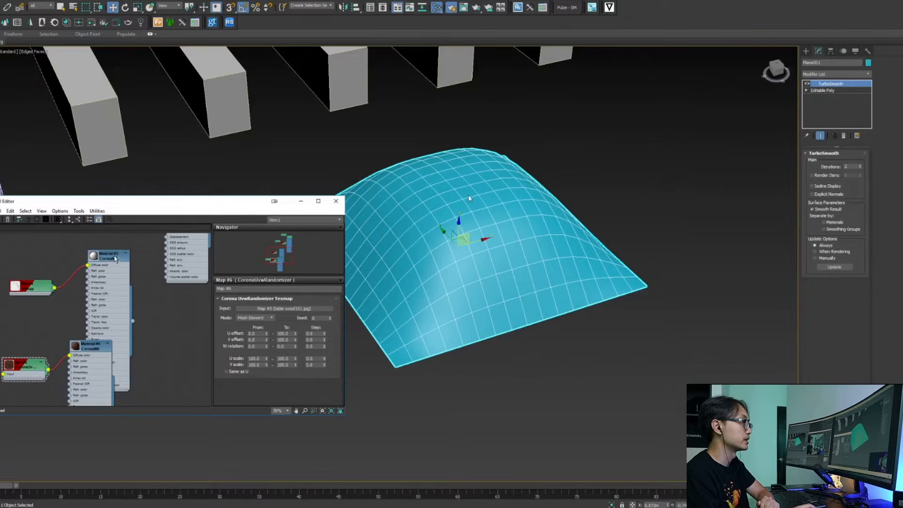
double_click(114, 257)
click(1, 219)
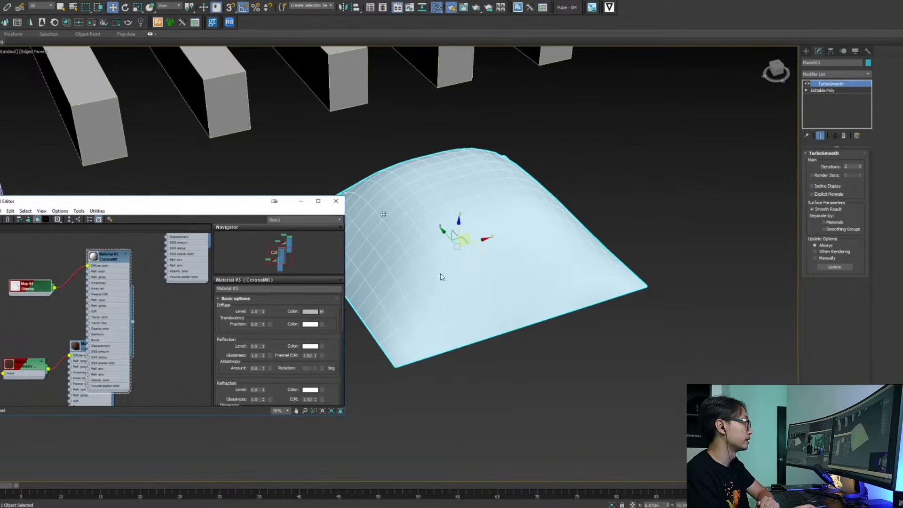
Add a UVW Map modifier to the mound with Box mapping and Real-World Map Size enabled
click(869, 75)
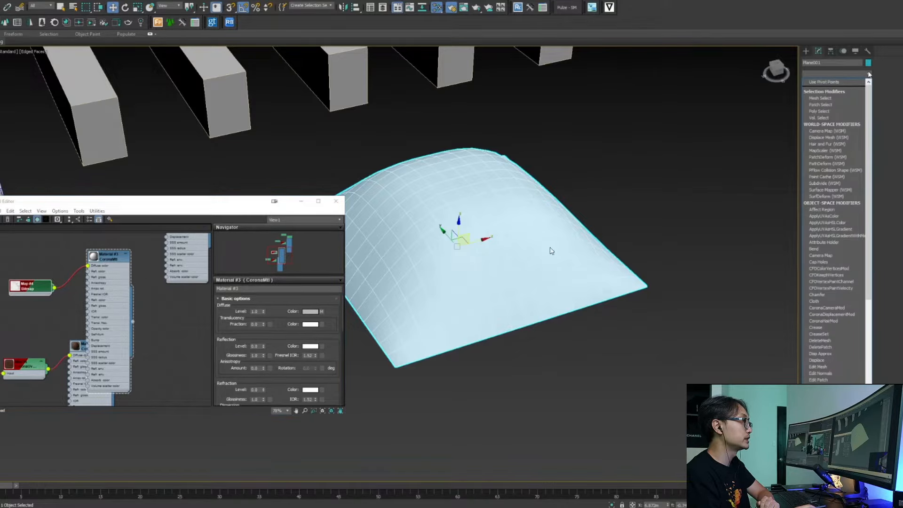
key(u)
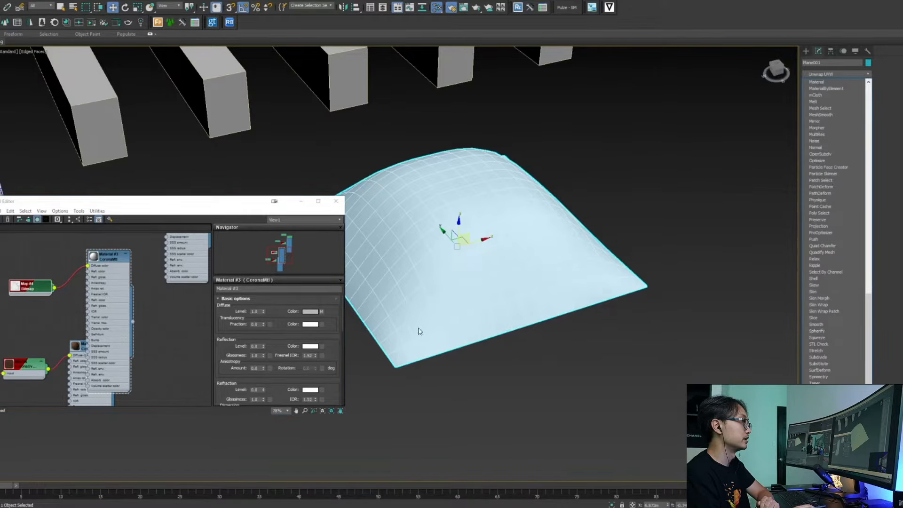
key(u)
key(Return)
click(827, 197)
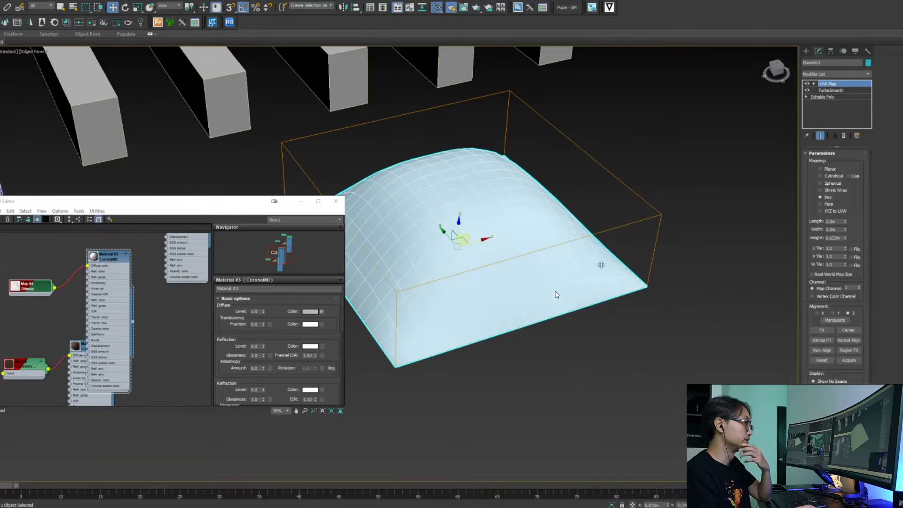
click(814, 275)
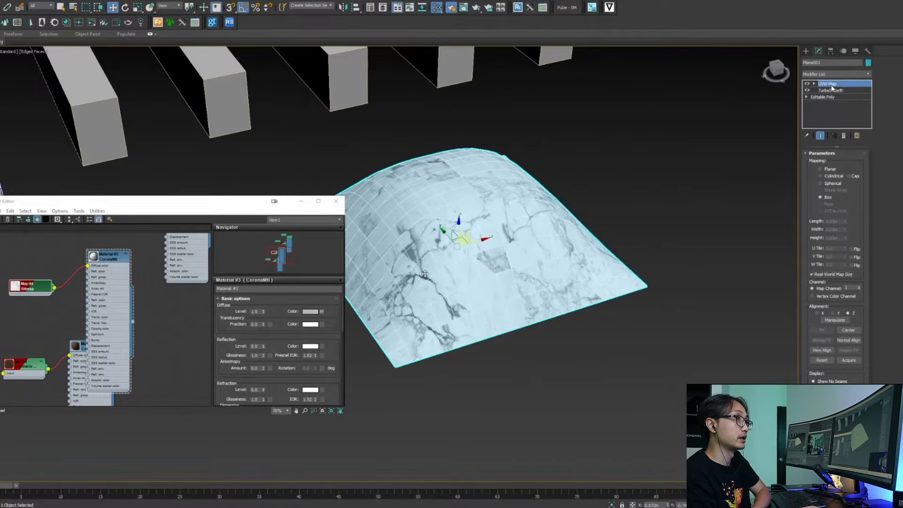
Inspect the marble seams on the mound and move the UVW Map gizmo to shift the texture
middle_drag(425, 274, 458, 272)
scroll(502, 272, up, 5)
alt+middle_drag(524, 273, 495, 261)
alt+middle_drag(606, 251, 534, 286)
scroll(522, 251, down, 2)
key(1)
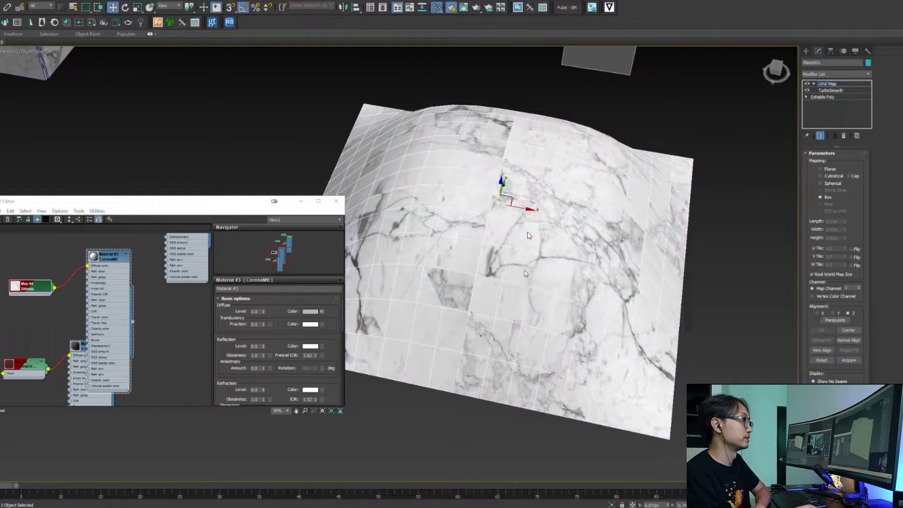
alt+middle_drag(519, 214, 530, 234)
drag(512, 194, 609, 184)
alt+middle_drag(597, 270, 581, 248)
drag(610, 190, 494, 269)
alt+middle_drag(493, 269, 631, 204)
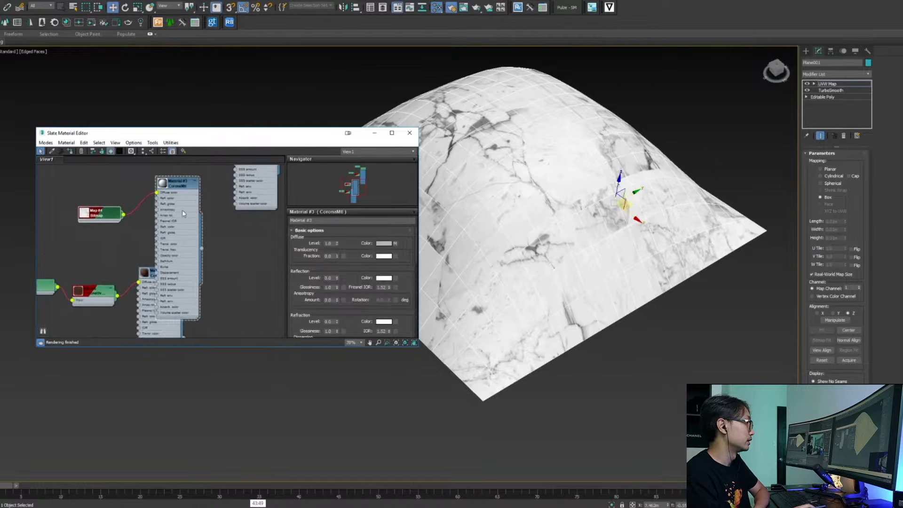
Move the marble material and its bitmap node clear of the wood nodes, leaving space between the two
drag(183, 184, 327, 262)
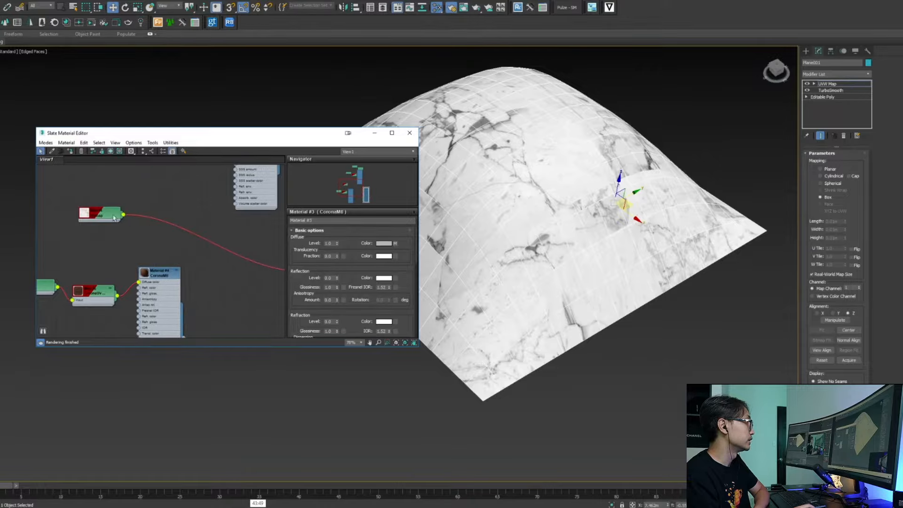
drag(115, 218, 217, 272)
middle_drag(233, 278, 134, 226)
drag(112, 217, 136, 235)
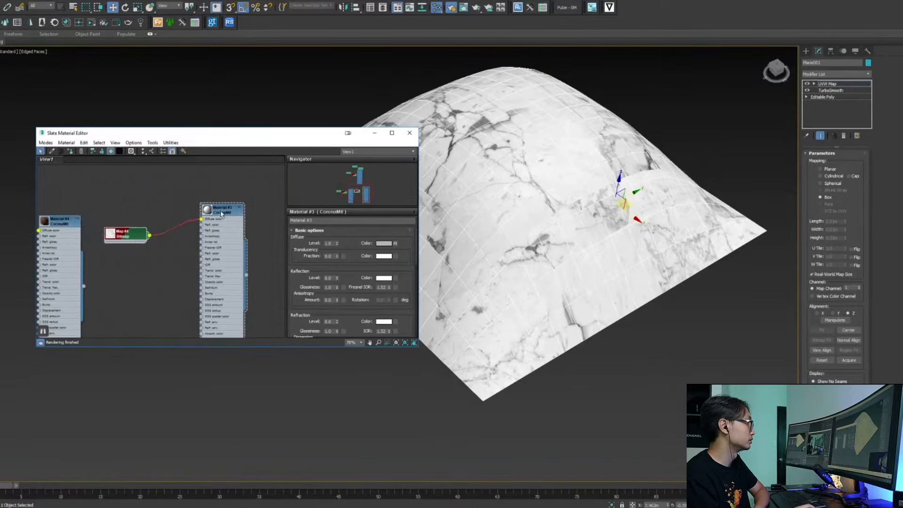
drag(219, 211, 303, 229)
Add a CoronaTriplanar map and place it between the marble bitmap and its material
right_click(198, 198)
mouse_move(221, 211)
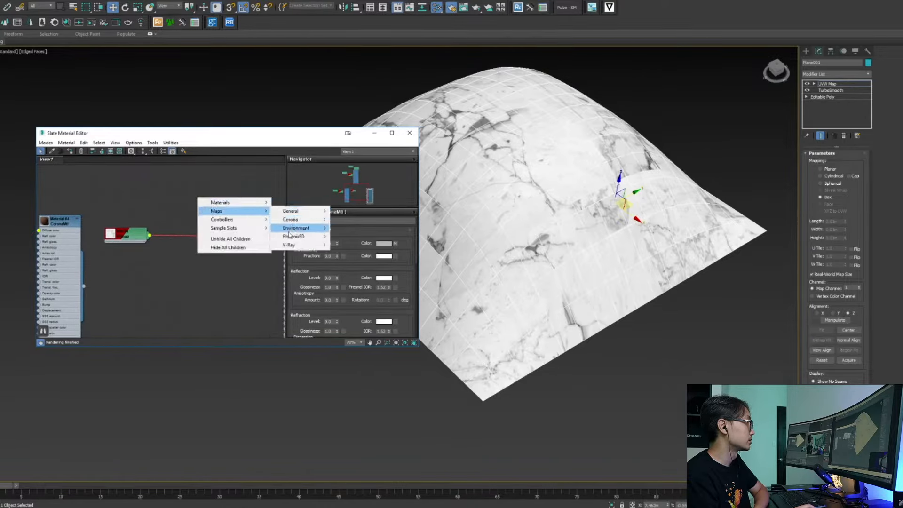
mouse_move(291, 219)
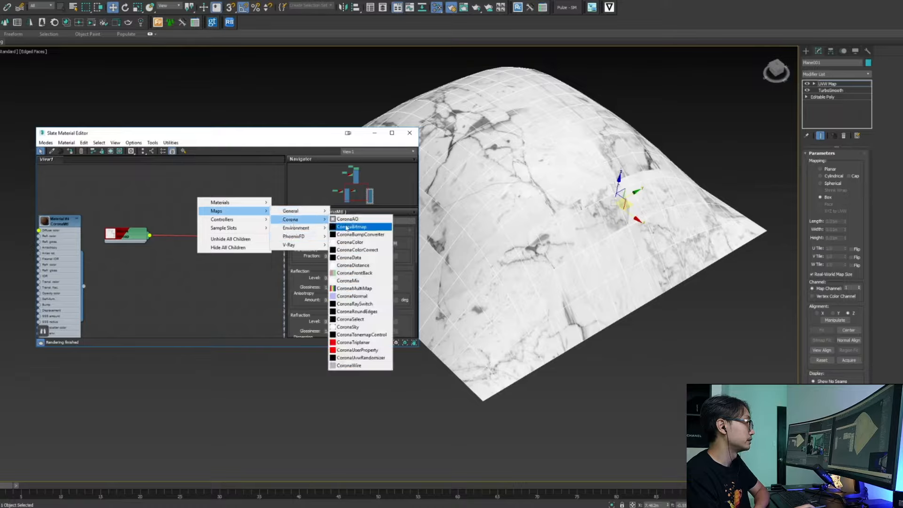
click(362, 344)
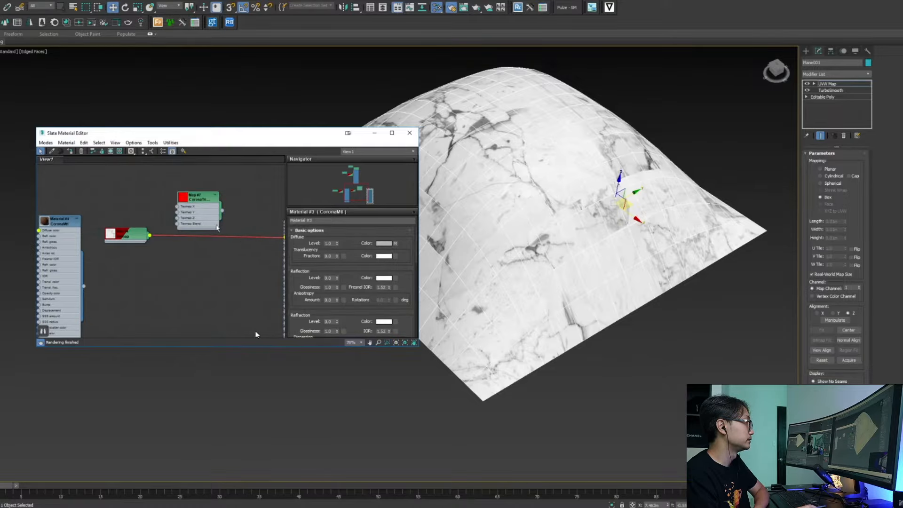
mouse_move(217, 195)
mouse_down()
mouse_move(232, 265)
mouse_move(229, 186)
mouse_up()
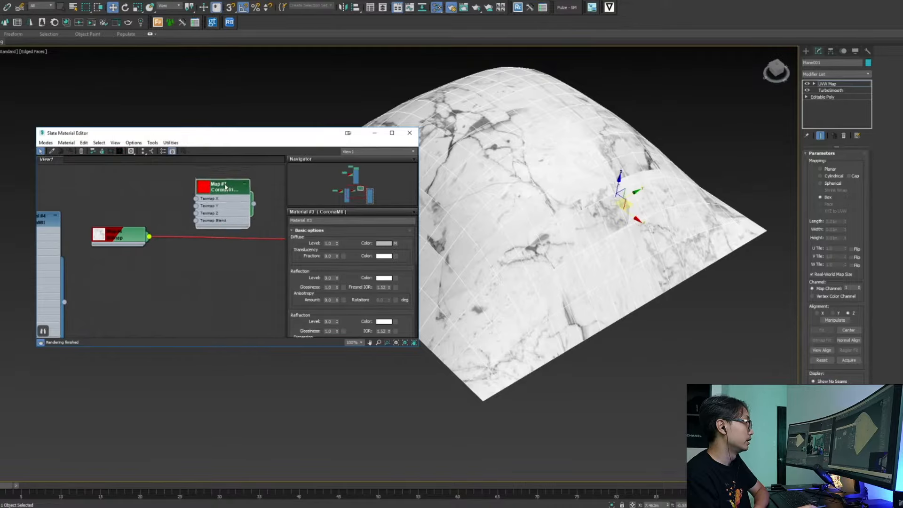
scroll(231, 193, up, 3)
Connect the marble bitmap to the triplanar map's X, Y and Z inputs, and the triplanar map to the material's diffuse color
double_click(231, 193)
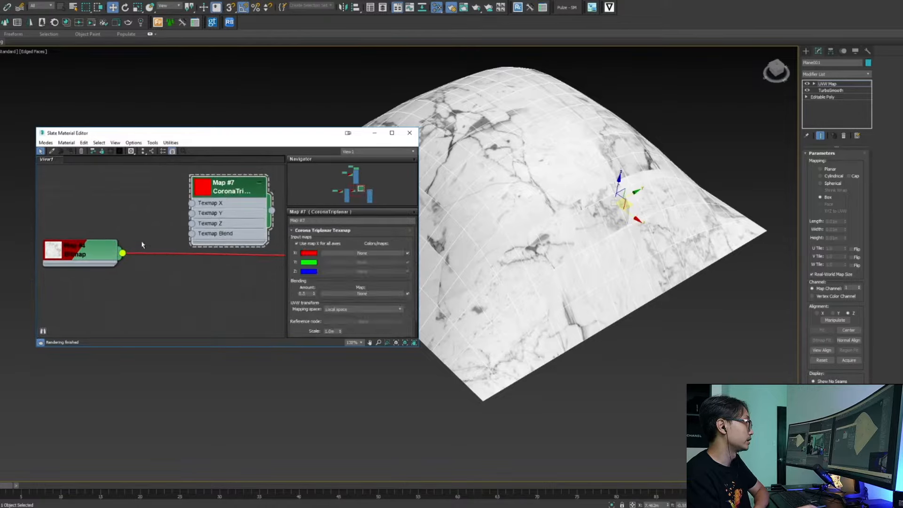
drag(122, 255, 192, 203)
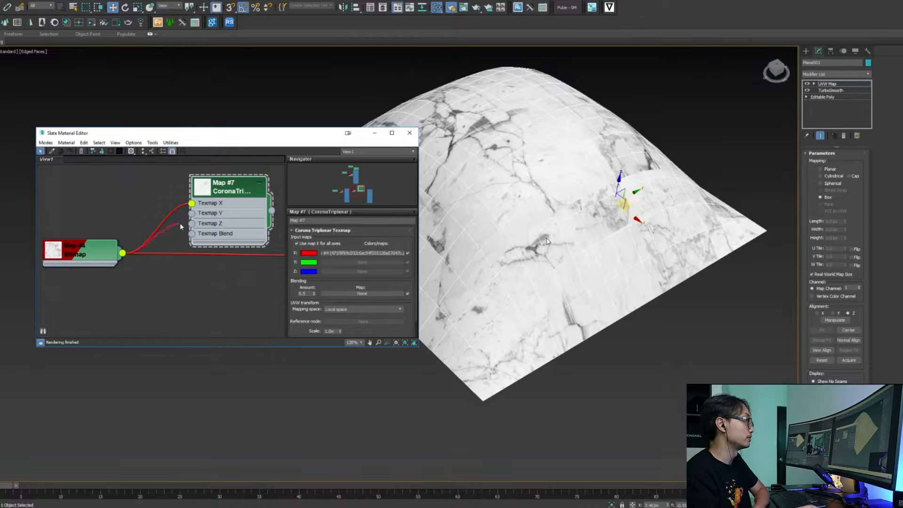
drag(122, 254, 97, 254)
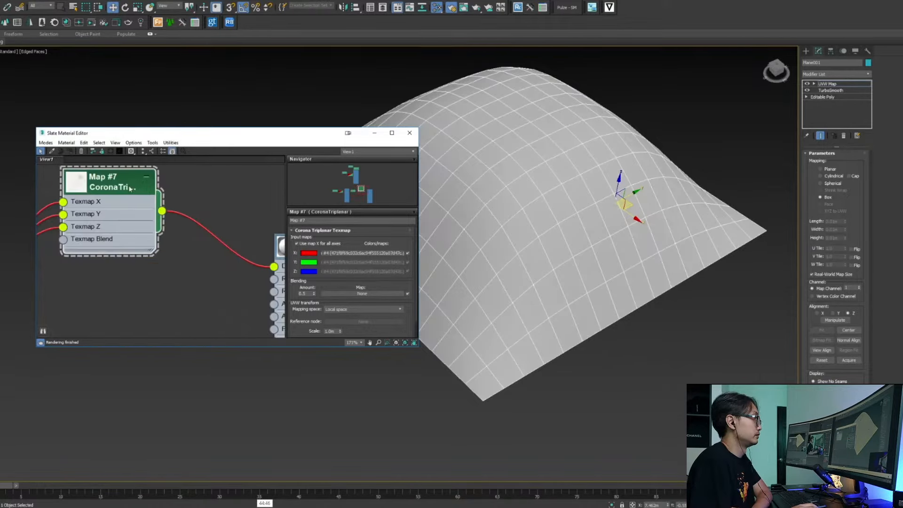
Check the marble bitmap's real-world size and set the CoronaTriplanar scale to 2 m
scroll(319, 261, down, 1)
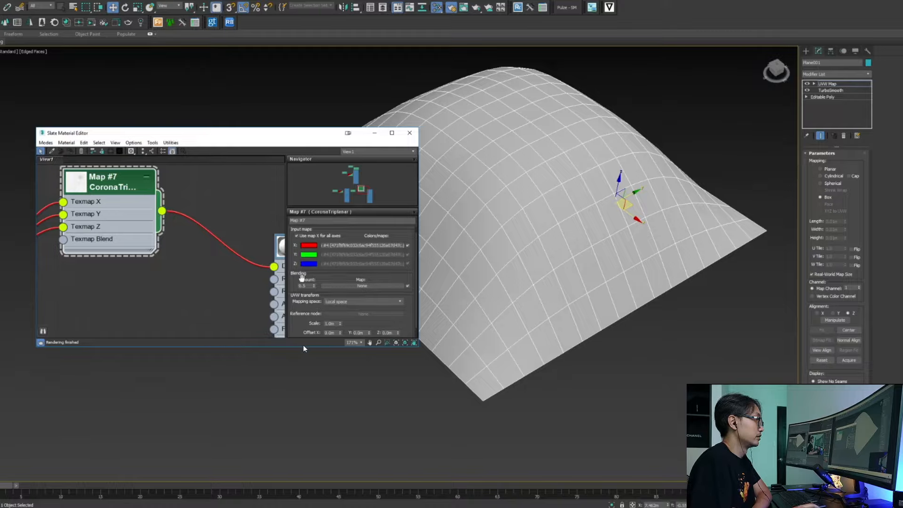
drag(295, 290, 294, 260)
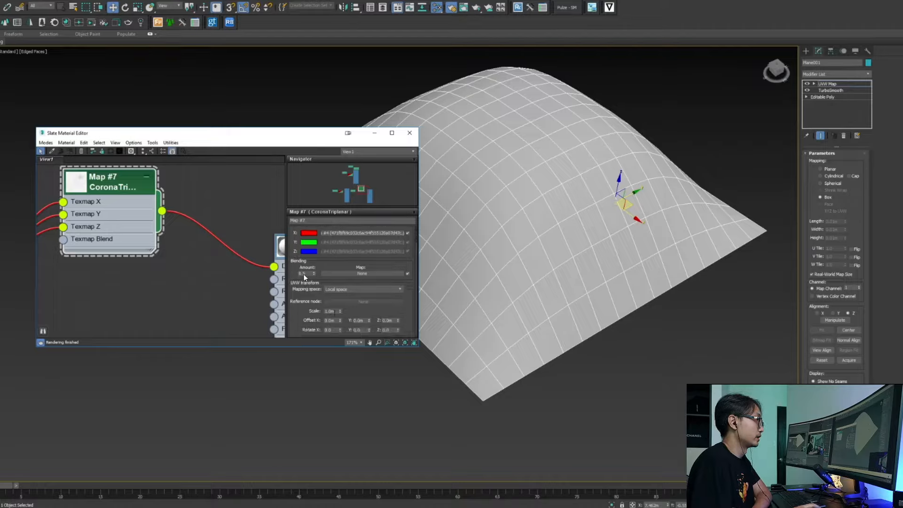
drag(334, 311, 320, 309)
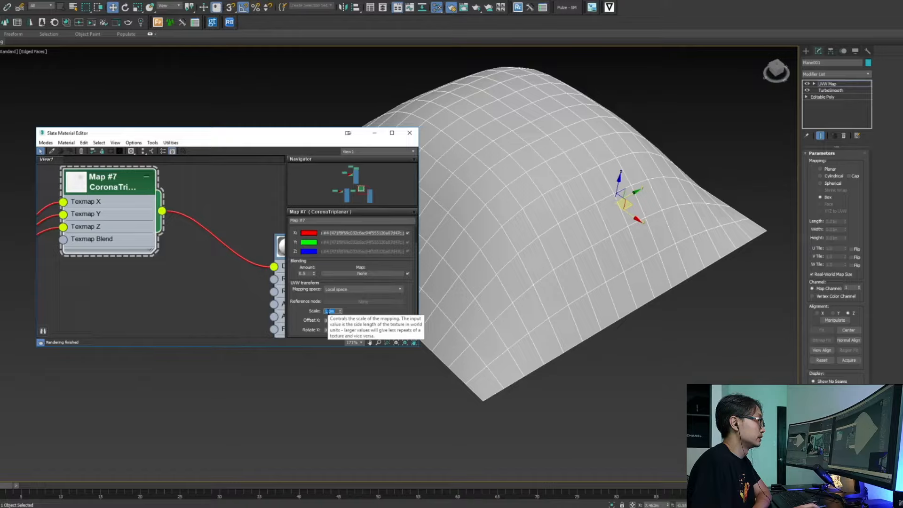
middle_drag(133, 244, 129, 262)
double_click(93, 273)
mouse_move(245, 260)
middle_down()
mouse_move(137, 243)
mouse_move(248, 271)
mouse_move(240, 273)
middle_up()
scroll(214, 262, down, 1)
double_click(153, 202)
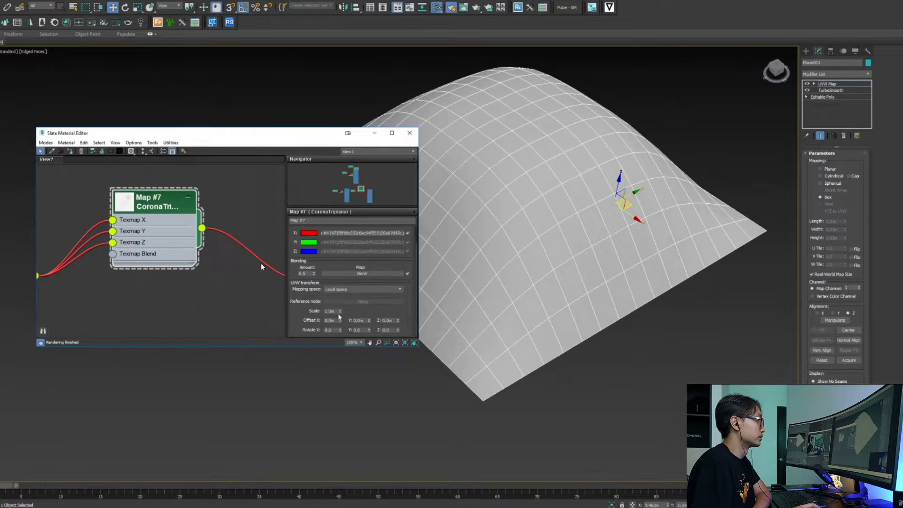
click(330, 310)
text(2)
key(Return)
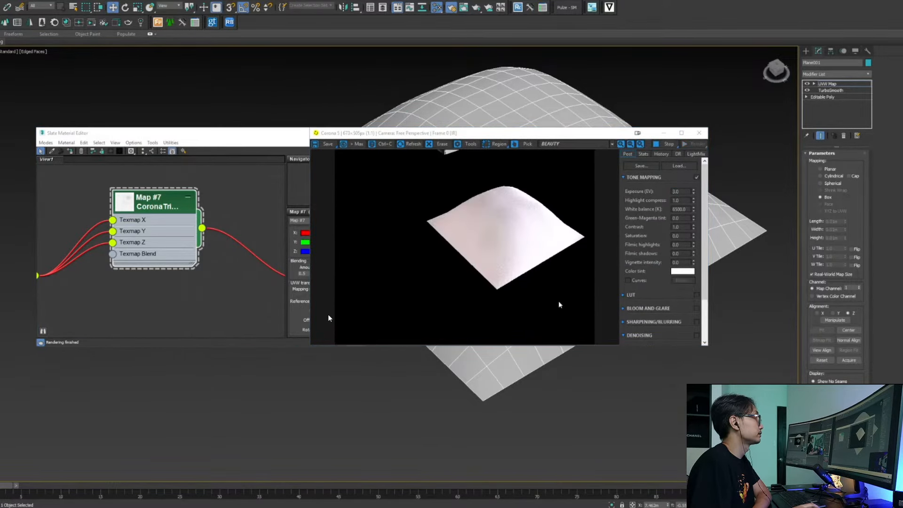
Examine the mound in the interactive render, toggling its UVW Map modifier to compare the texture
scroll(527, 237, up, 2)
scroll(528, 237, down, 1)
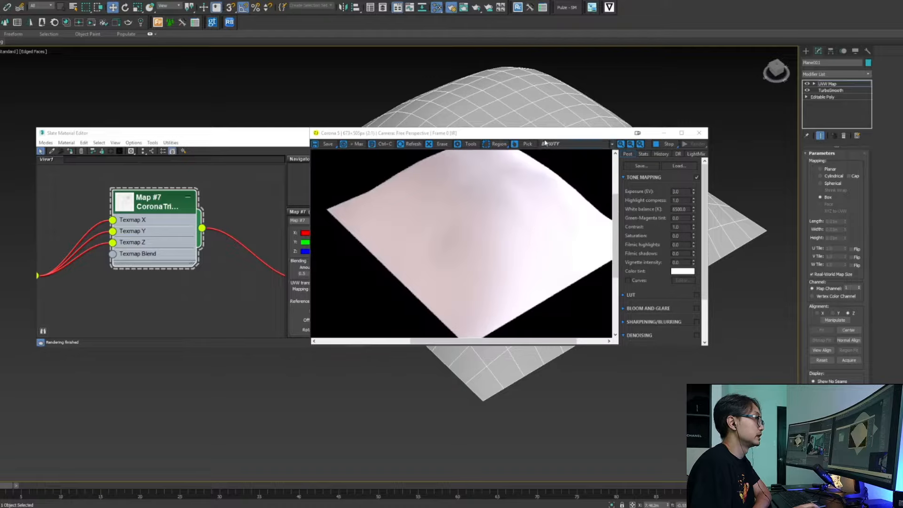
click(808, 85)
click(807, 85)
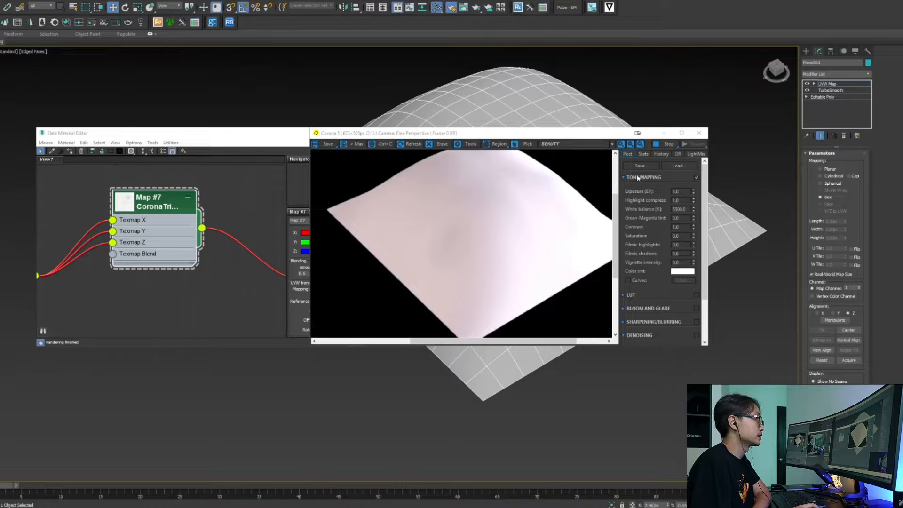
Turn off Use Real-World Scale on the marble bitmap and set its U and V tiling to 1.0
middle_drag(62, 248, 160, 237)
double_click(94, 266)
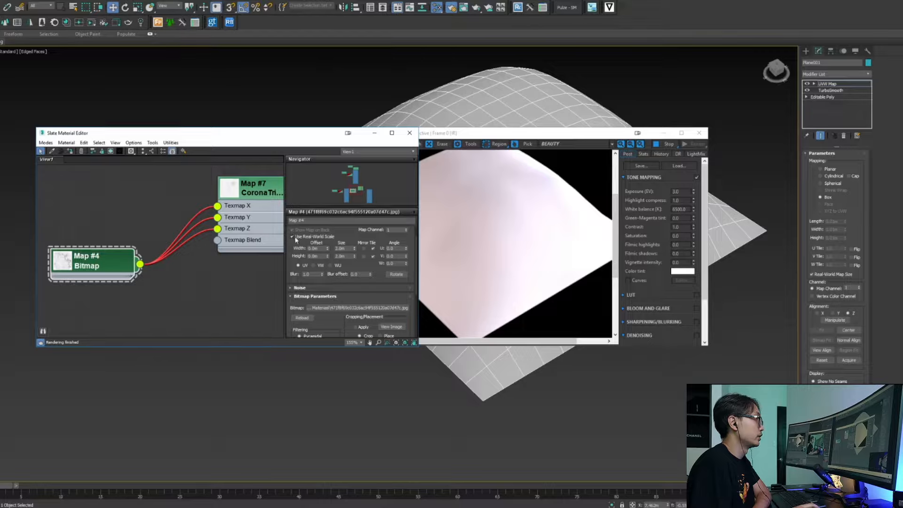
click(292, 236)
double_click(341, 256)
text(0.005)
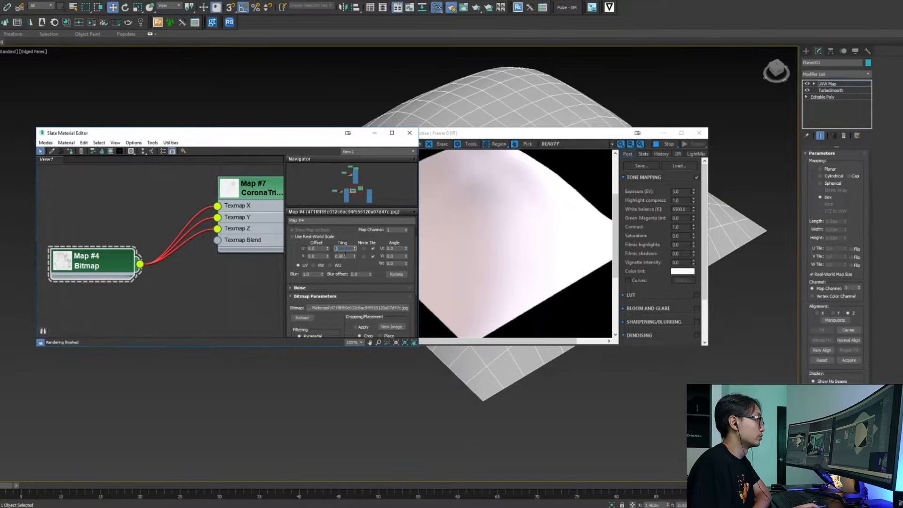
key(Return)
text(1)
key(Return)
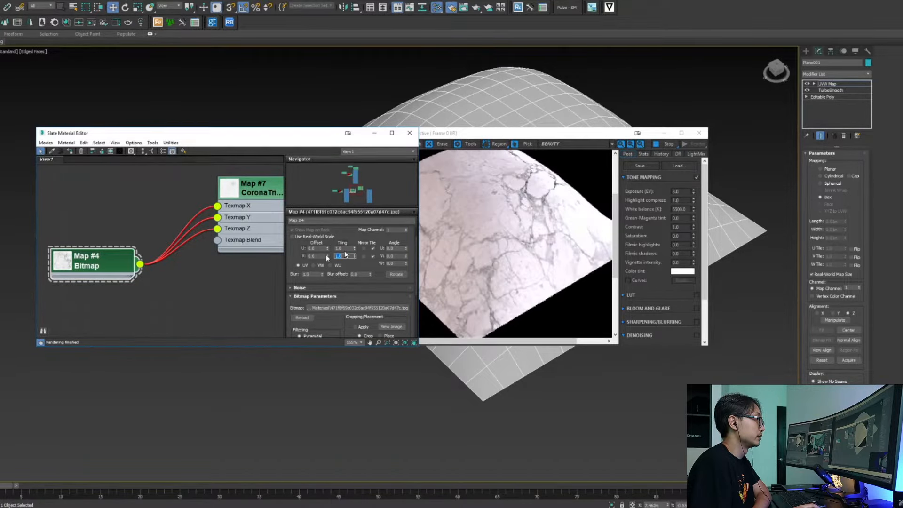
Place the material editor and render window side by side and compare the triplanar map's parameters with the marble bitmap's
drag(293, 137, 230, 124)
drag(496, 134, 591, 107)
middle_drag(209, 223, 86, 224)
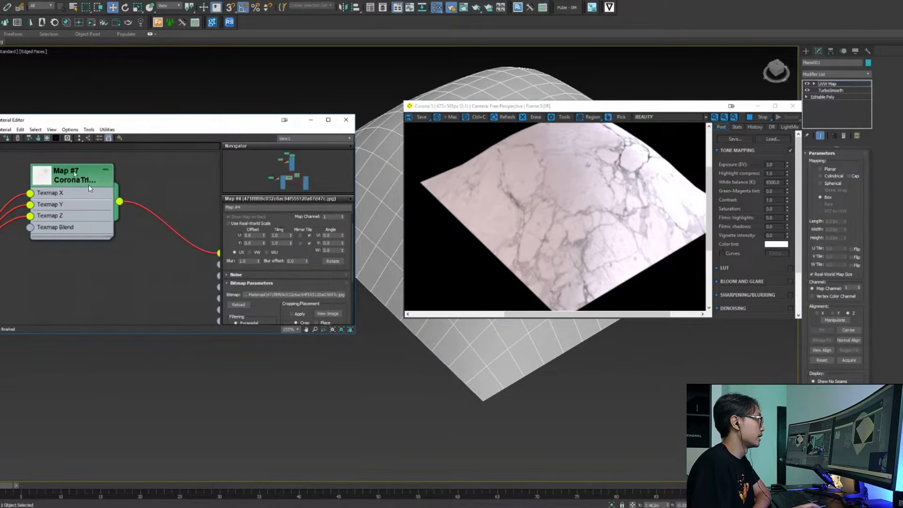
double_click(92, 199)
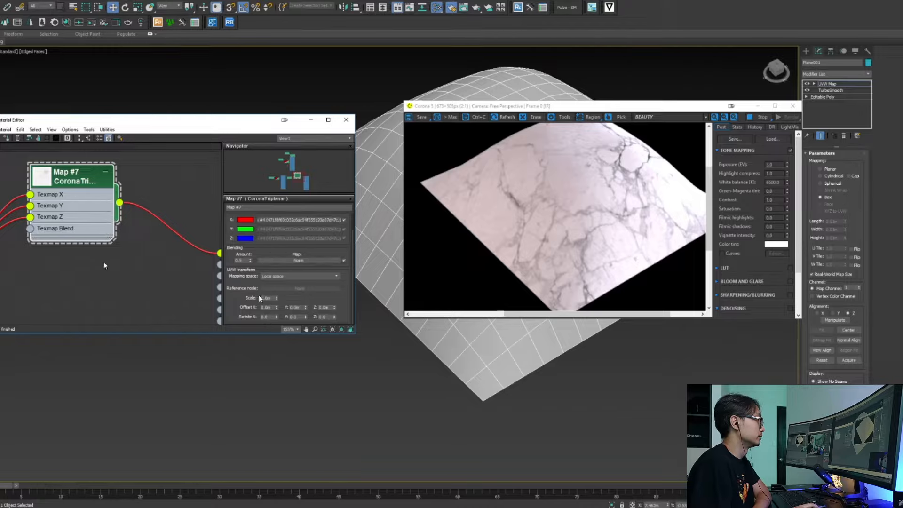
middle_drag(83, 261, 153, 256)
double_click(21, 254)
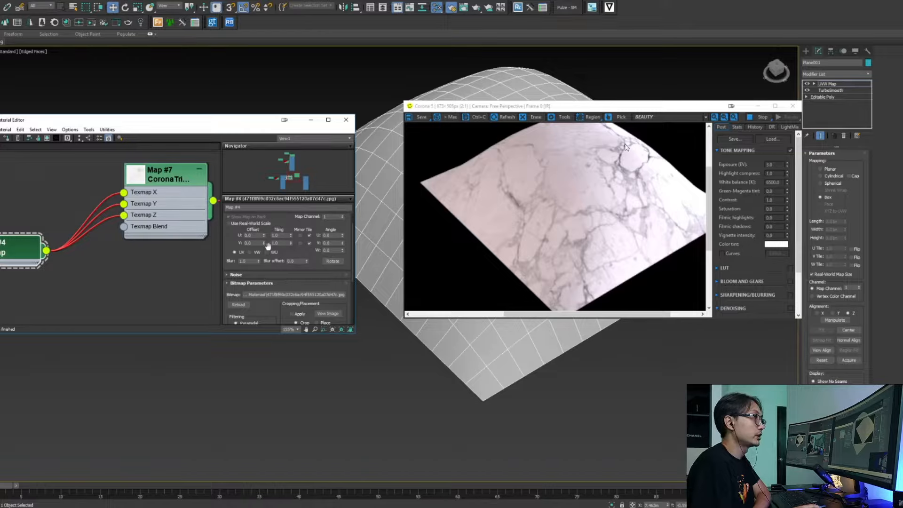
Review the parameters of the mound's CoronaMtl, its CoronaTriplanar map and the connected marble bitmap
middle_drag(177, 280, 2, 258)
click(154, 218)
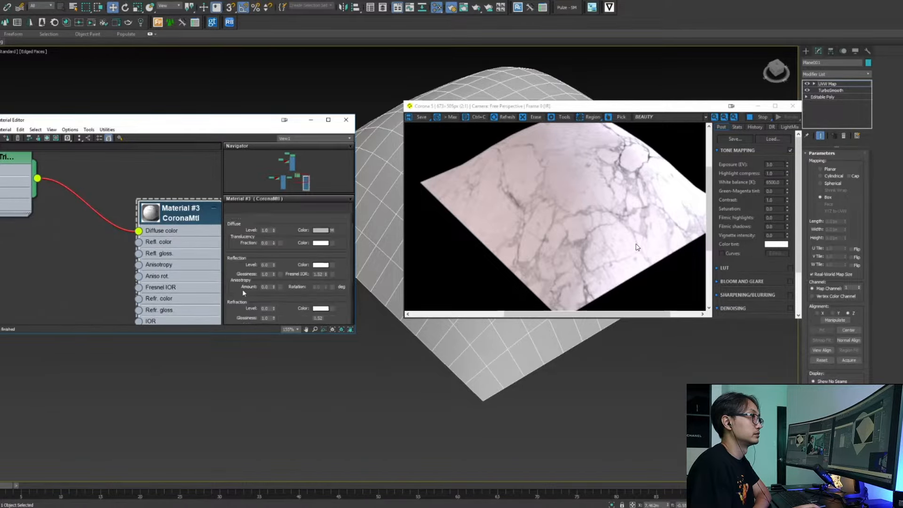
middle_drag(50, 209, 138, 214)
double_click(87, 170)
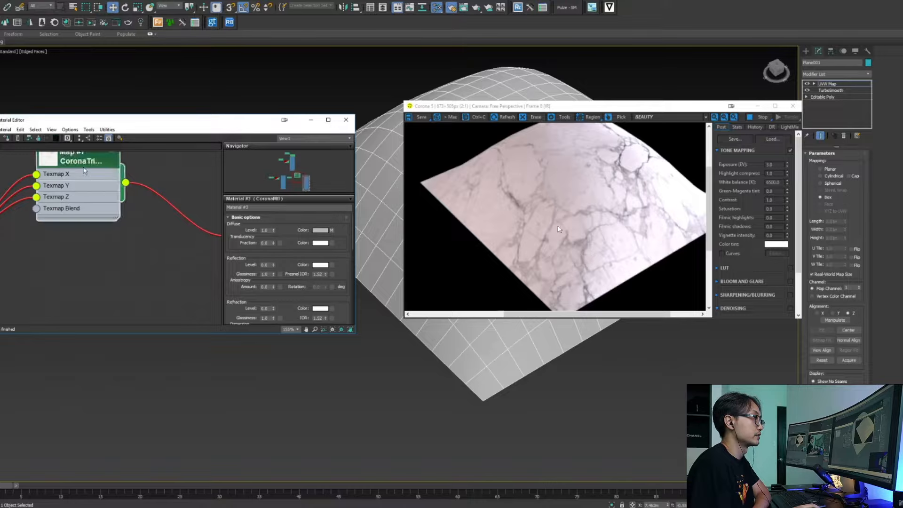
middle_drag(54, 251, 157, 258)
double_click(42, 241)
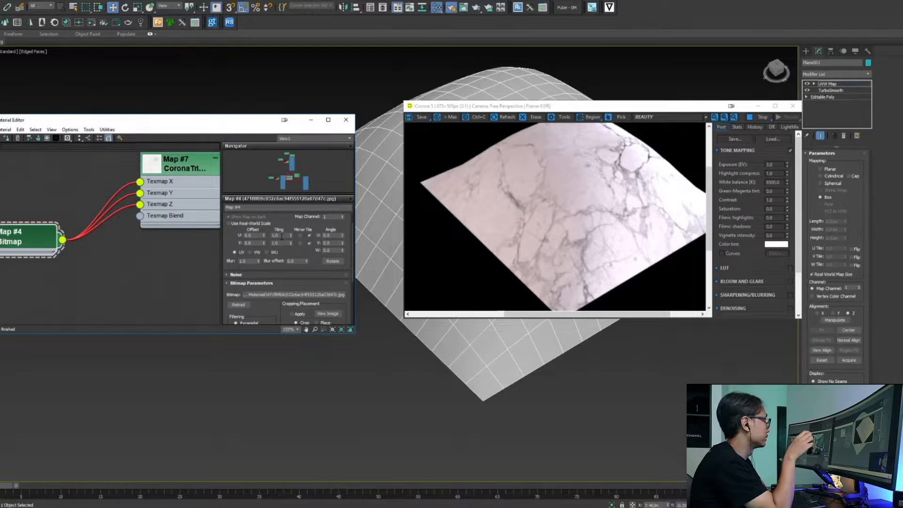
Preview the marble bitmap in a floating window beside its node, and close the preview
right_click(2, 231)
click(6, 268)
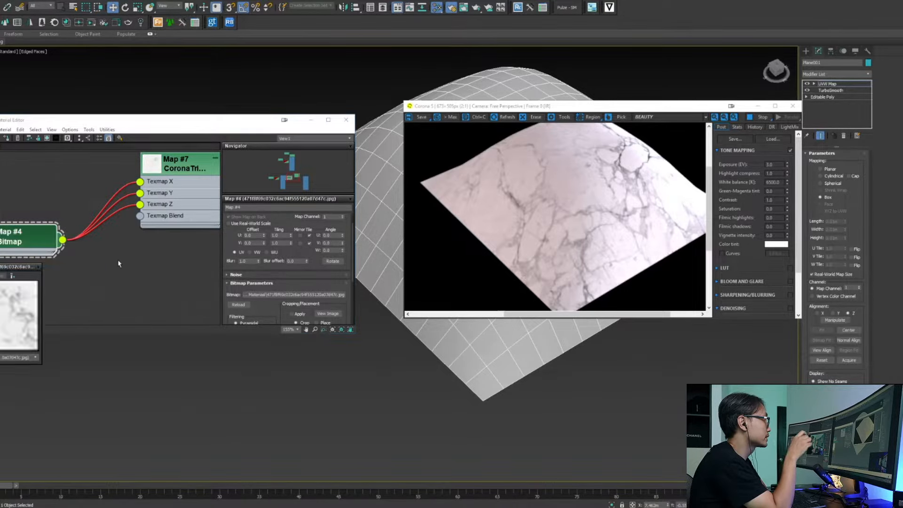
drag(14, 266, 70, 179)
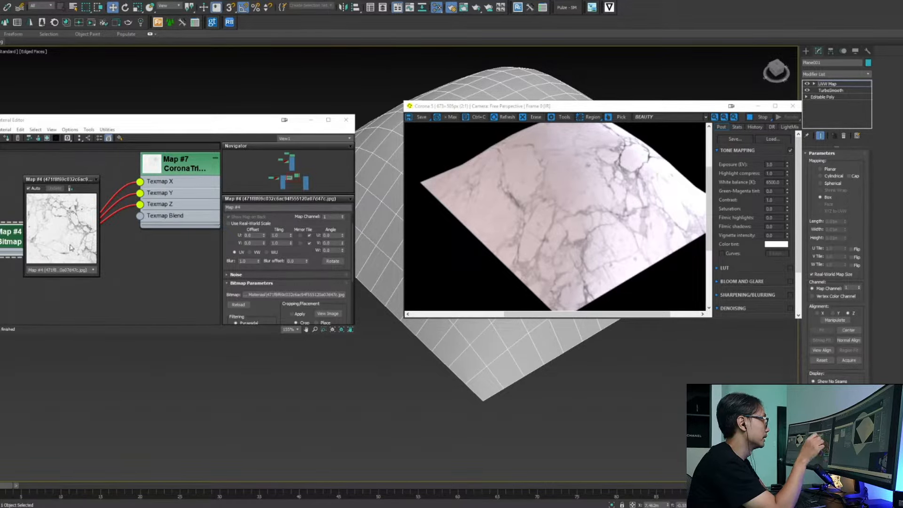
click(95, 179)
Duplicate the slats' wood bitmap node and place the copy just above the marble bitmap beside the CoronaTriplanar map
middle_drag(156, 243, 33, 269)
scroll(94, 260, down, 2)
middle_drag(121, 261, 161, 249)
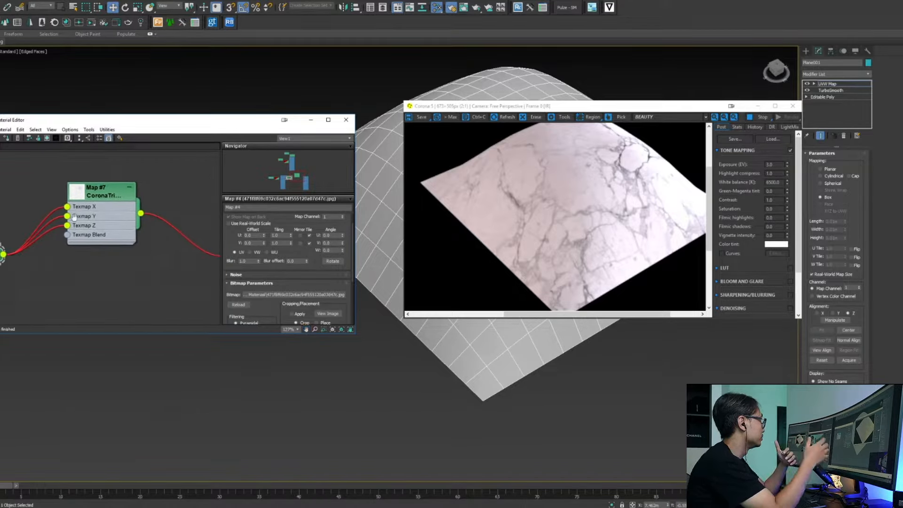
middle_drag(75, 221, 173, 221)
scroll(115, 230, down, 2)
scroll(90, 212, down, 2)
middle_drag(89, 211, 106, 204)
click(4, 215)
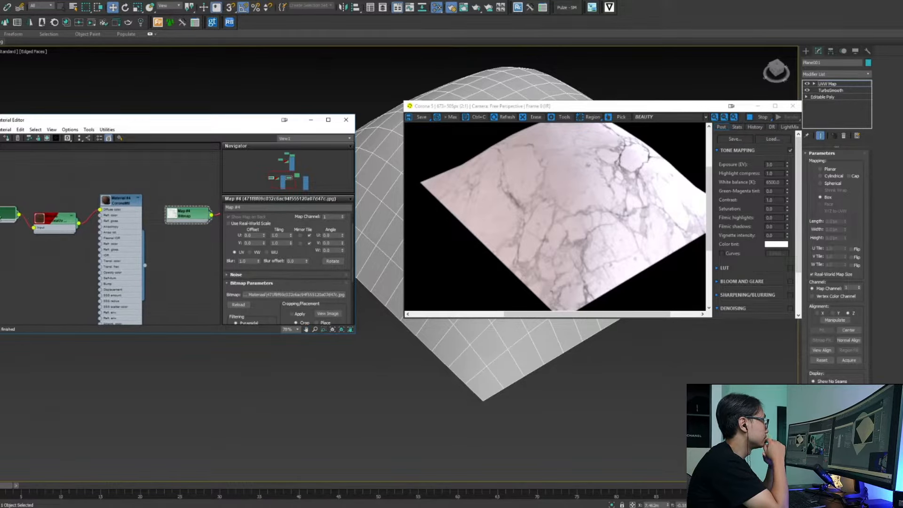
shift+drag(1, 217, 199, 199)
middle_drag(198, 199, 58, 209)
scroll(59, 208, up, 2)
drag(59, 206, 48, 198)
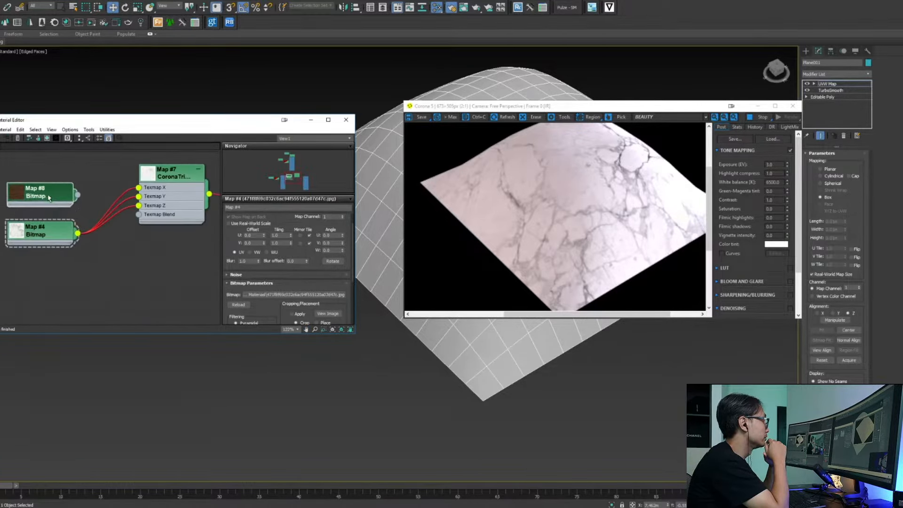
Set the copied wood bitmap's U and V tiling to 1.0
double_click(49, 197)
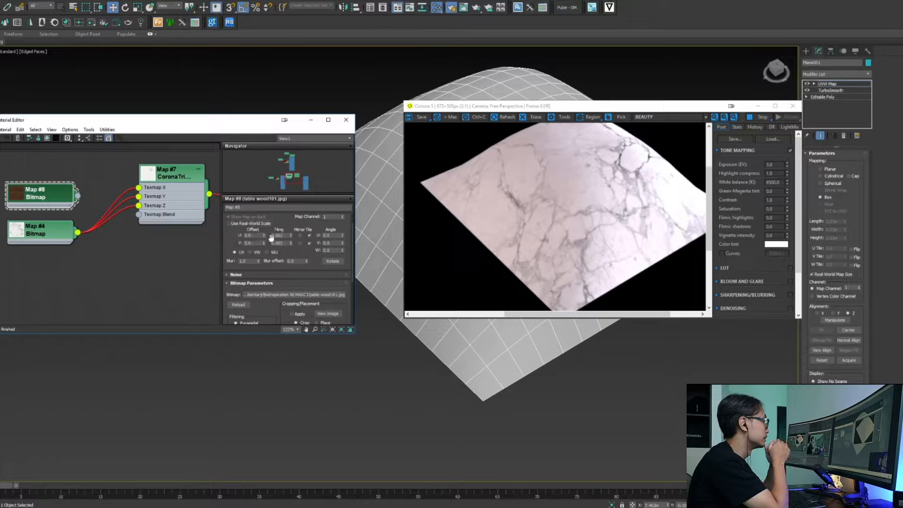
text(1)
key(Tab)
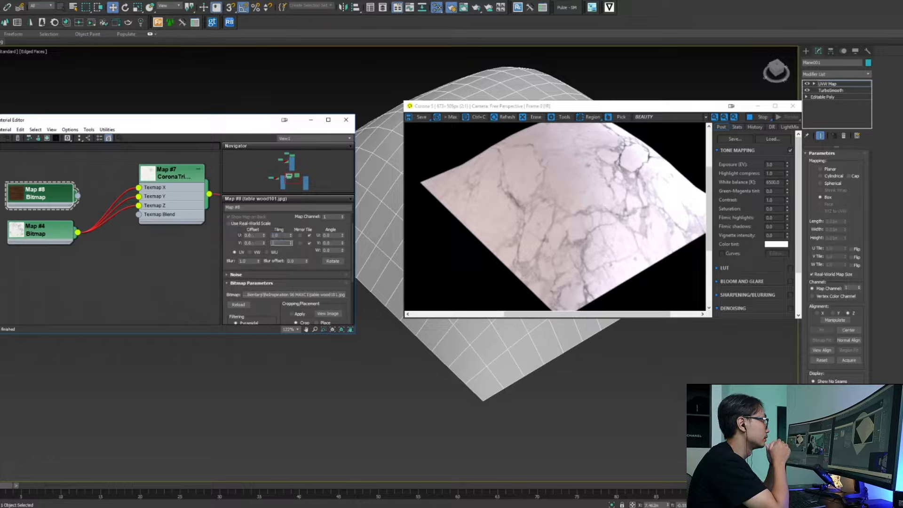
Duplicate the CoronaTriplanar map below the original and connect the copied wood bitmap to its Texmap X, Y and Z inputs
middle_drag(81, 199, 53, 224)
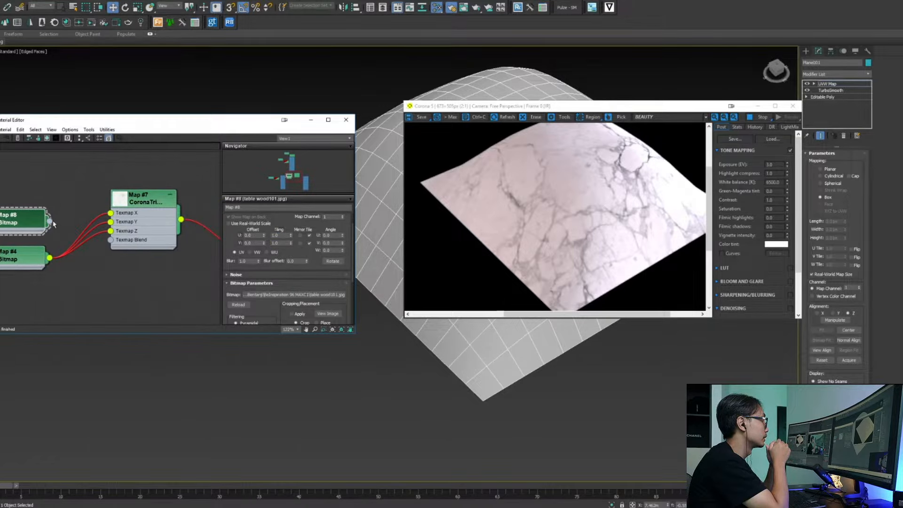
drag(29, 223, 37, 327)
click(132, 203)
shift+drag(148, 205, 157, 303)
middle_drag(157, 305, 155, 212)
mouse_move(118, 224)
mouse_down()
mouse_move(56, 233)
mouse_move(118, 233)
mouse_up()
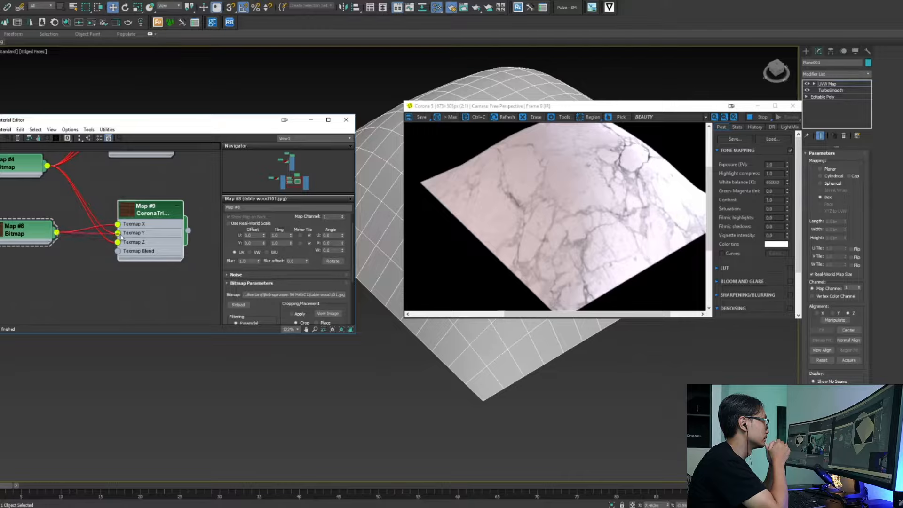
drag(57, 234, 118, 242)
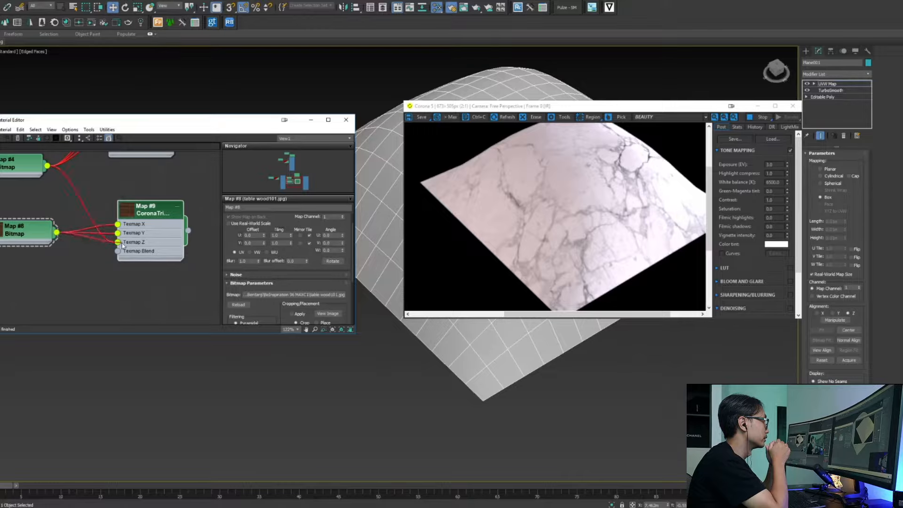
Set the scale of the wood CoronaTriplanar map to 4 m
double_click(152, 216)
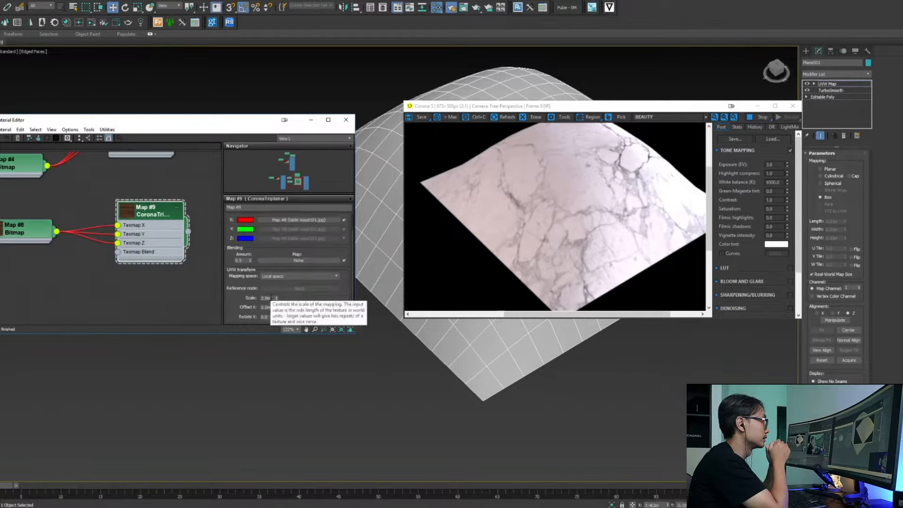
drag(270, 297, 249, 297)
text(4)
key(Return)
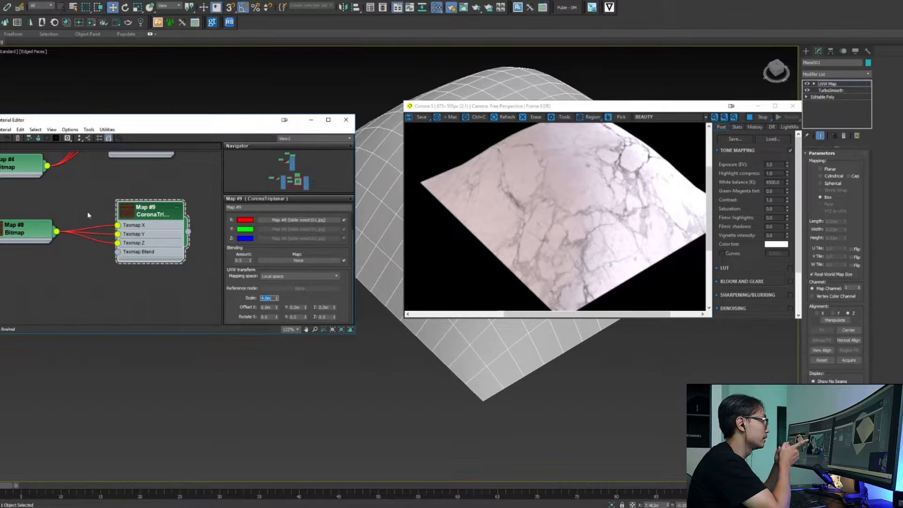
Open a floating preview of the wood bitmap and inspect the table wood101.jpg image at full size
right_click(3, 226)
click(13, 265)
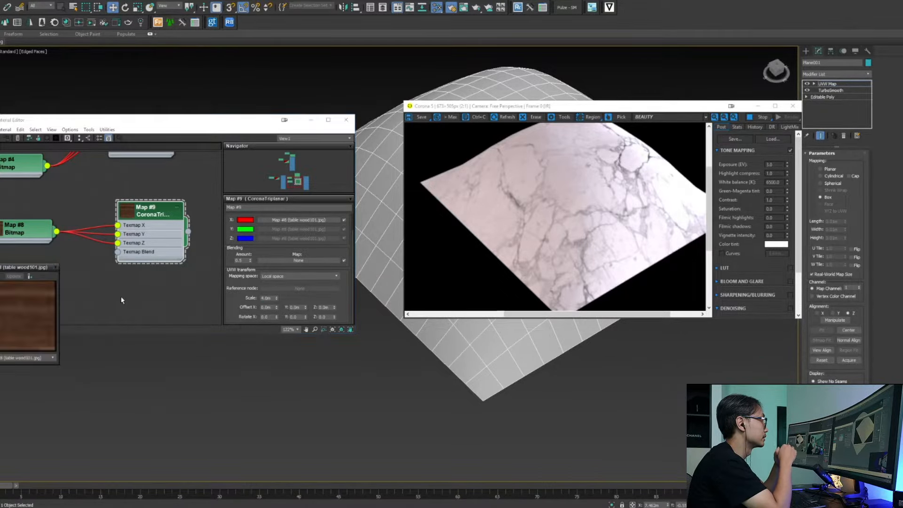
drag(27, 267, 89, 208)
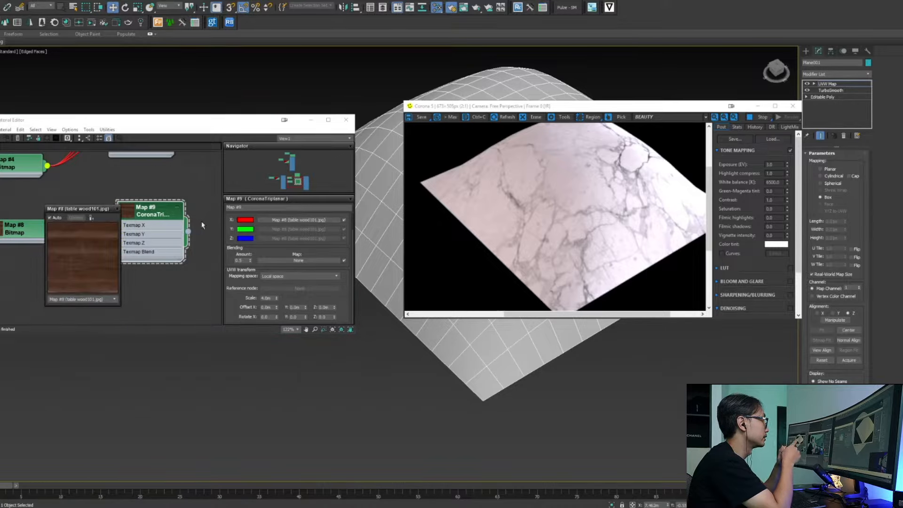
click(24, 235)
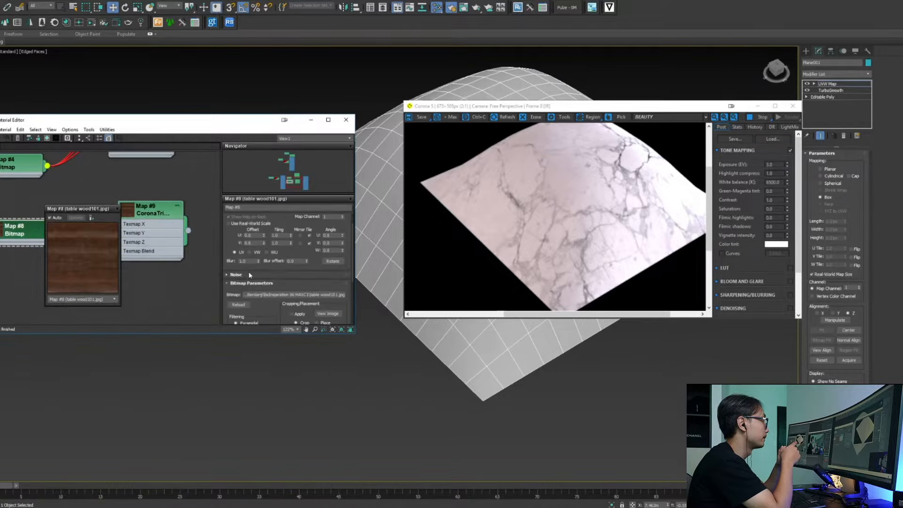
click(328, 314)
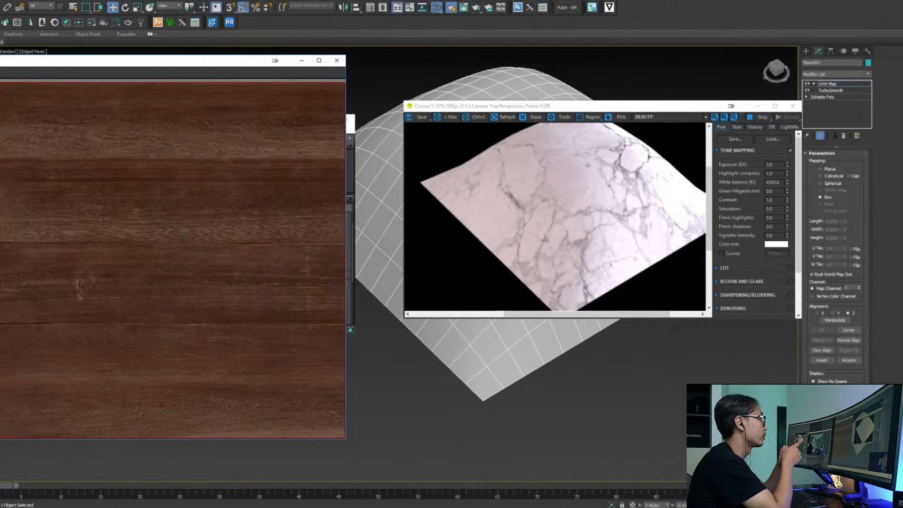
click(336, 60)
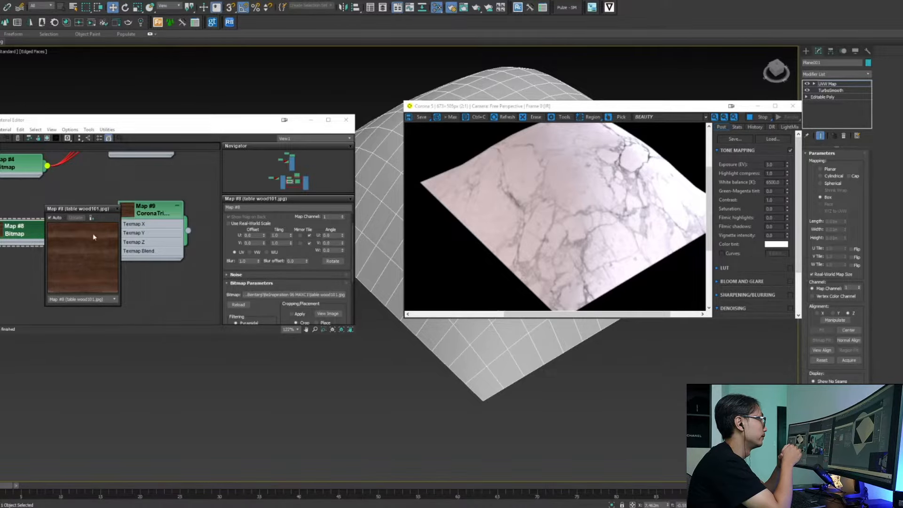
Set the wood bitmap's tiling to U 1.0 and V 2.0, with its preview placed below the nodes and enlarged
drag(77, 210, 51, 269)
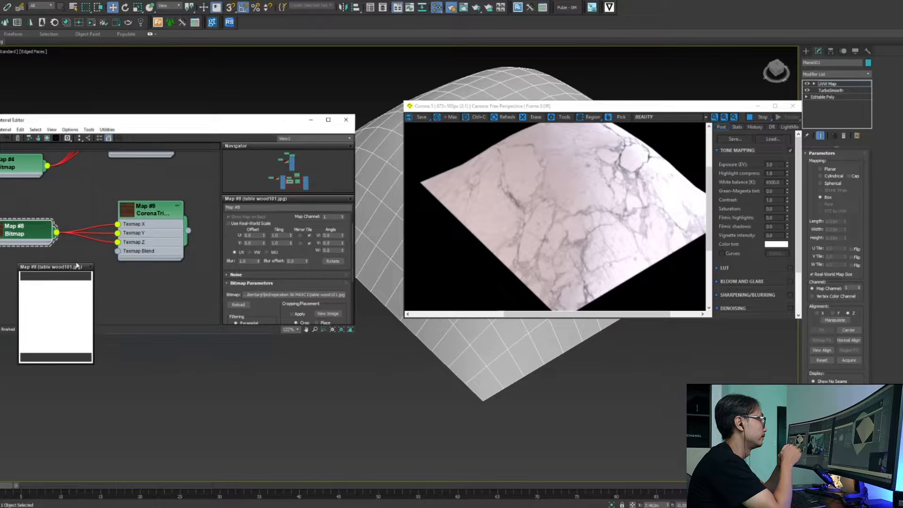
middle_drag(77, 266, 79, 234)
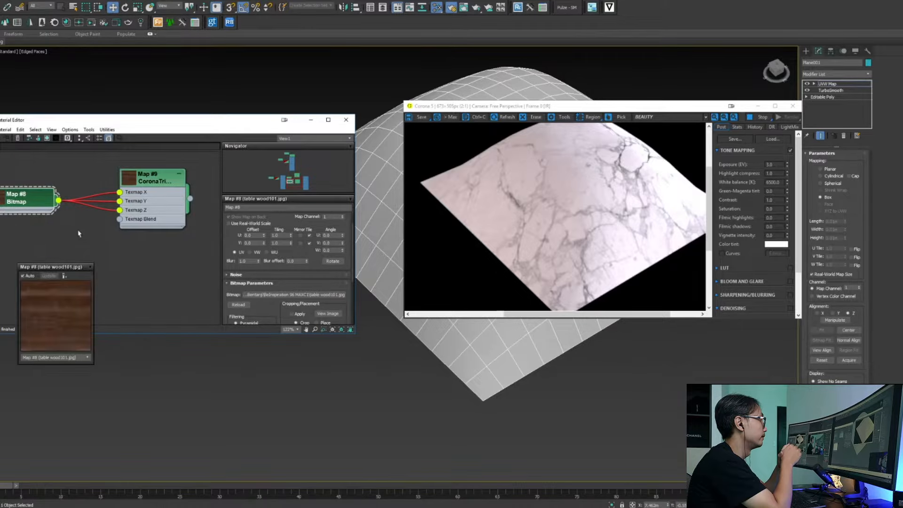
double_click(278, 235)
key(Return)
double_click(278, 243)
key(Return)
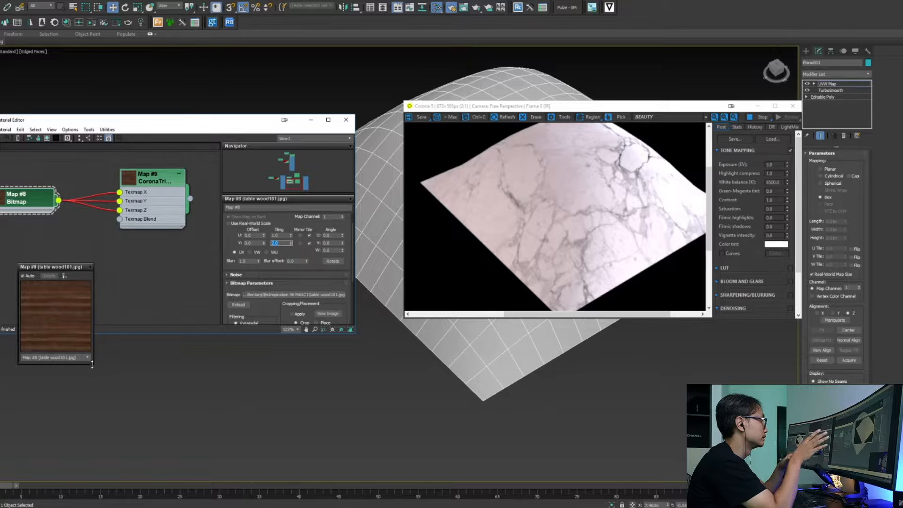
drag(92, 364, 192, 462)
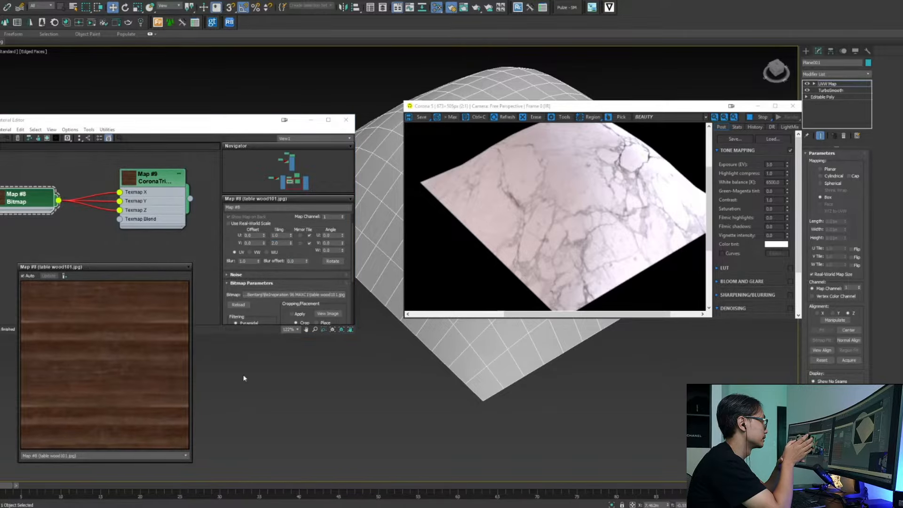
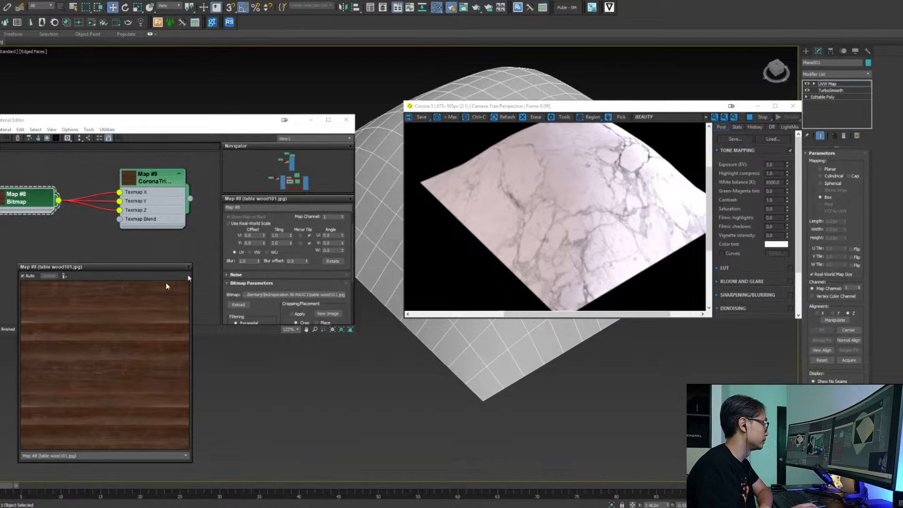
Close the wood preview, open the wood CoronaTriplanar's parameters, and examine the slats and mound in the interactive render
click(188, 268)
middle_drag(165, 245, 145, 272)
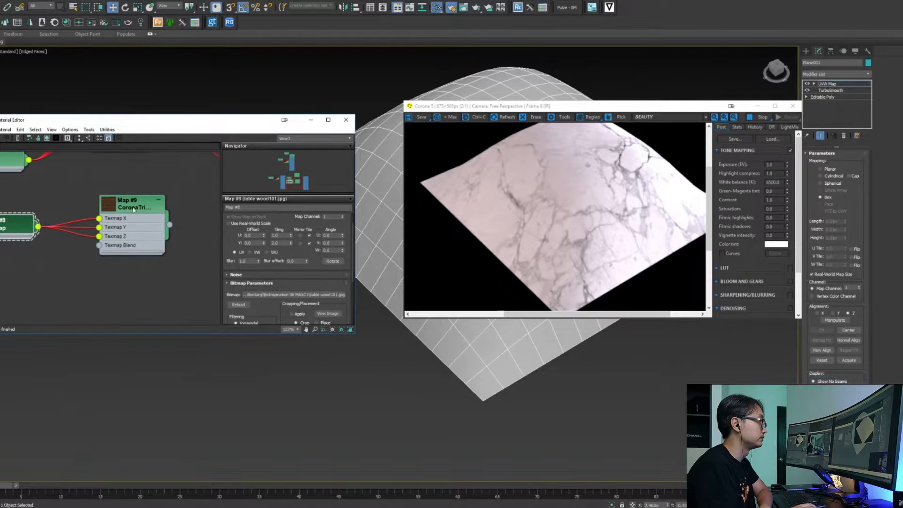
double_click(134, 206)
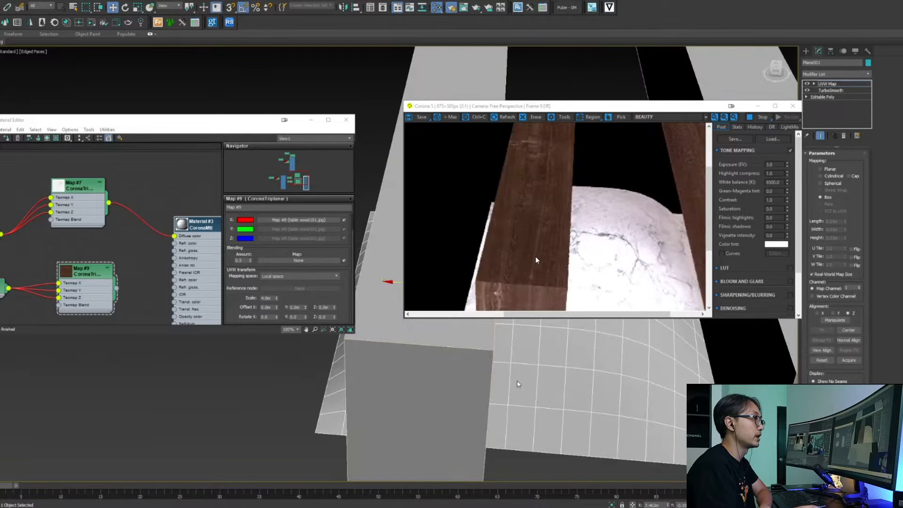
scroll(517, 381, down, 5)
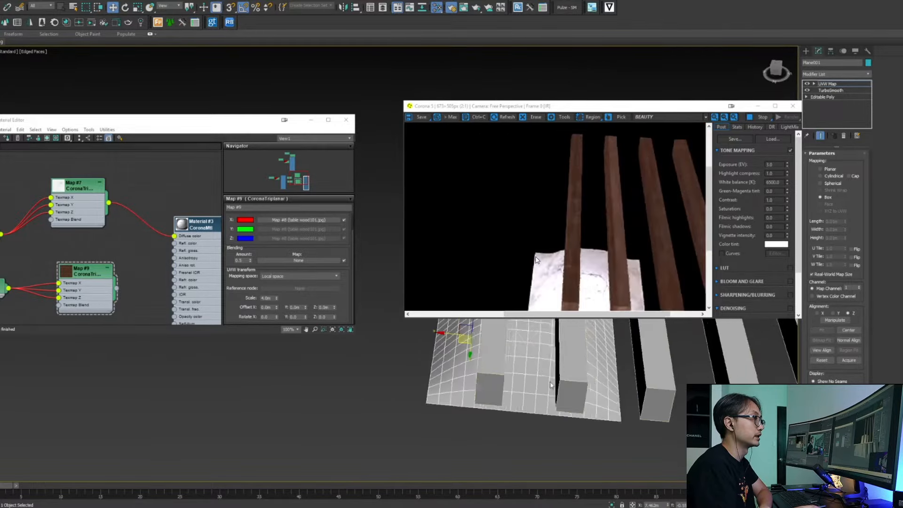
alt+middle_drag(517, 381, 478, 402)
scroll(429, 387, up, 3)
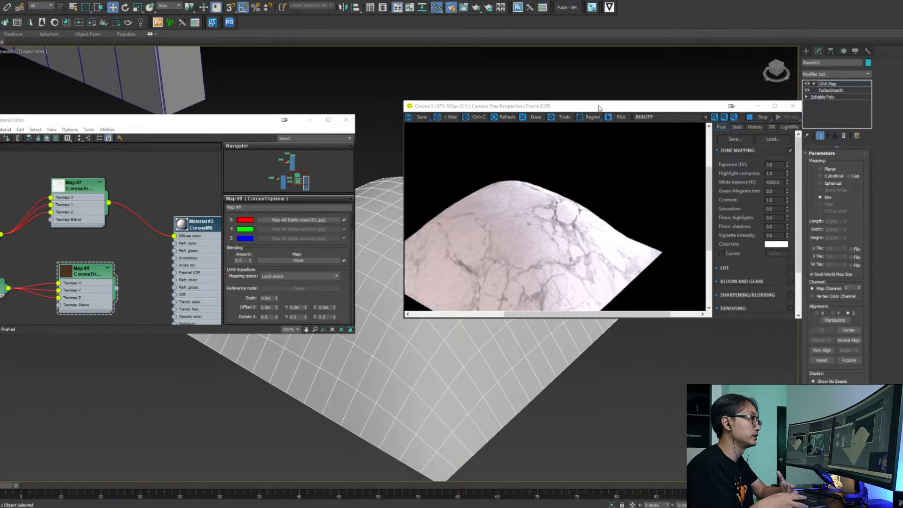
Rearrange the render window and material editor so the mound is clear in the viewport
drag(598, 107, 630, 32)
alt+middle_drag(591, 308, 568, 327)
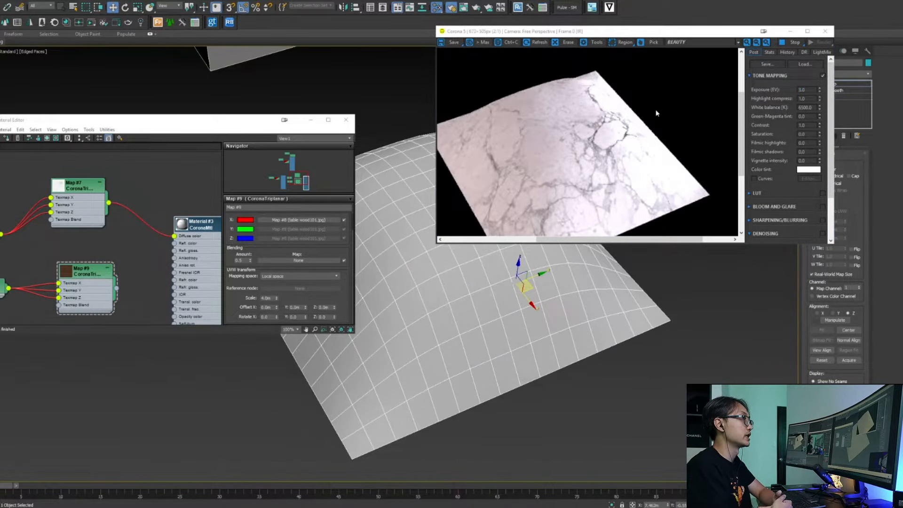
drag(653, 31, 723, 21)
alt+middle_drag(604, 345, 478, 344)
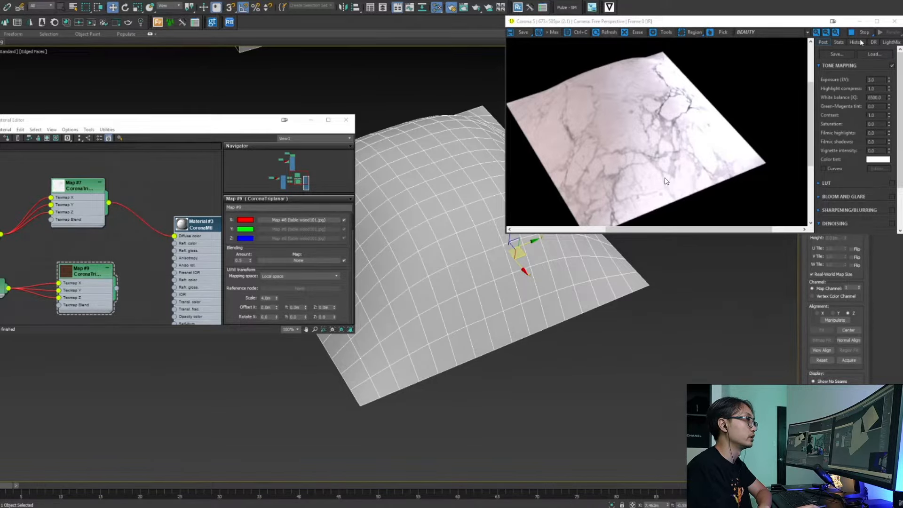
drag(230, 126, 222, 72)
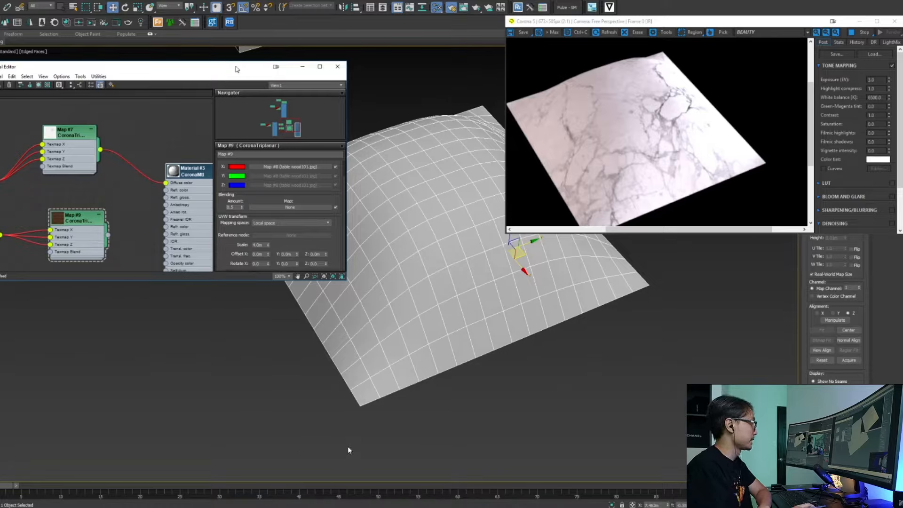
Switch to the photo viewer and browse the reference renders of the rounded marble coffee table
click(297, 507)
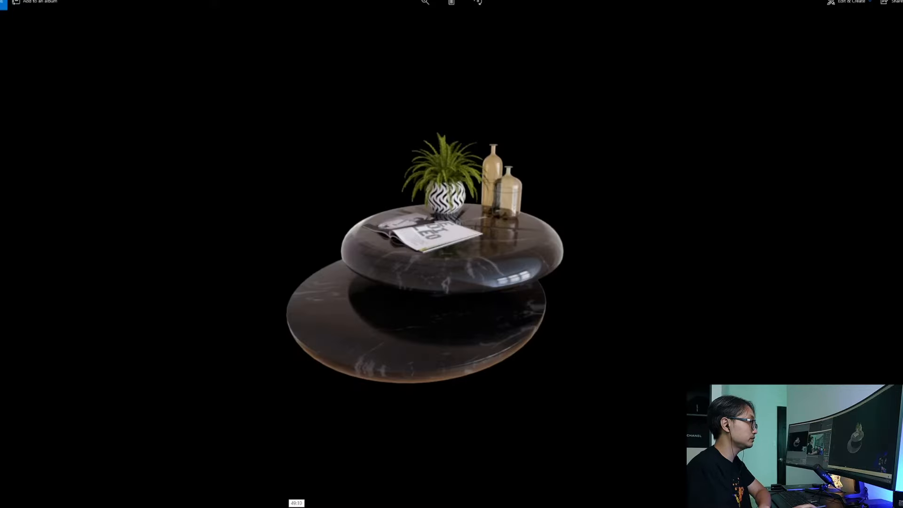
key(Right)
key(Right)
key(Right)
key(Right)
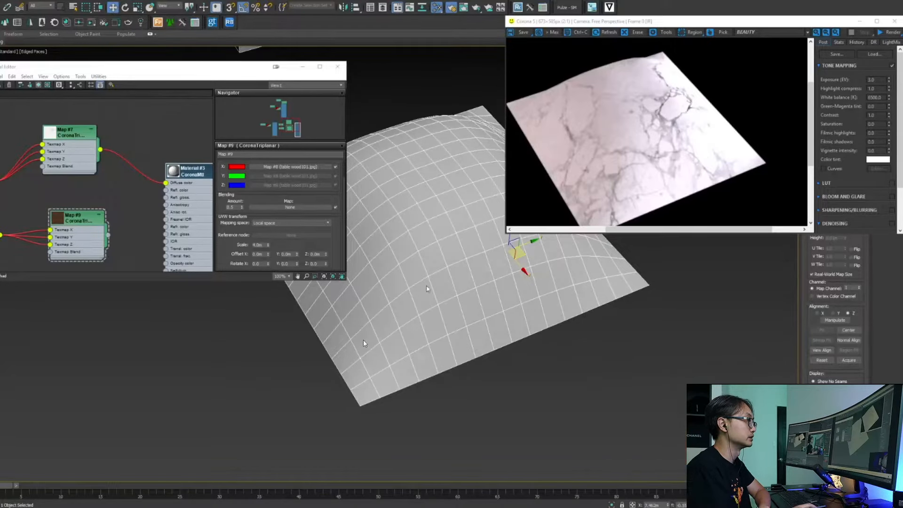
Return to 3ds Max and move the interactive render window over the material editor to free the viewport
drag(814, 27, 582, 99)
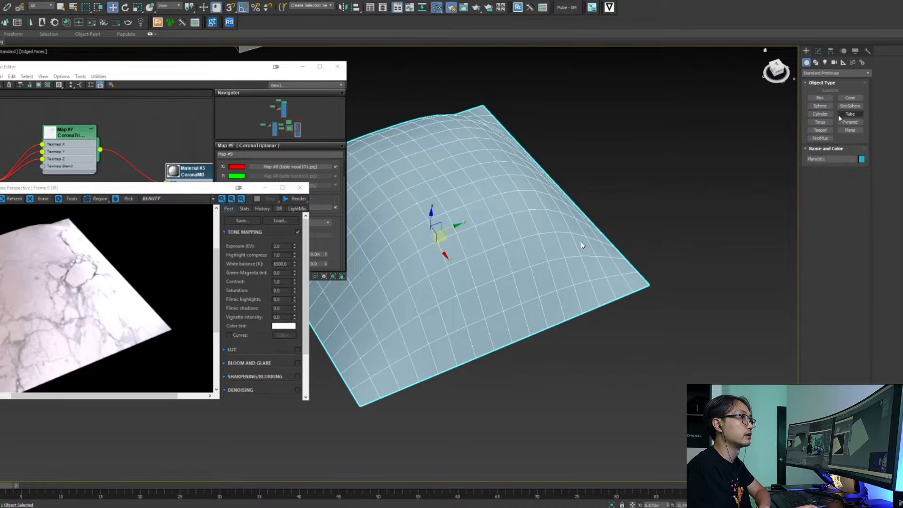
Create a flat cylinder beside the curved mound and finish with the Move tool active
click(819, 113)
middle_drag(702, 318, 591, 212)
scroll(533, 282, down, 3)
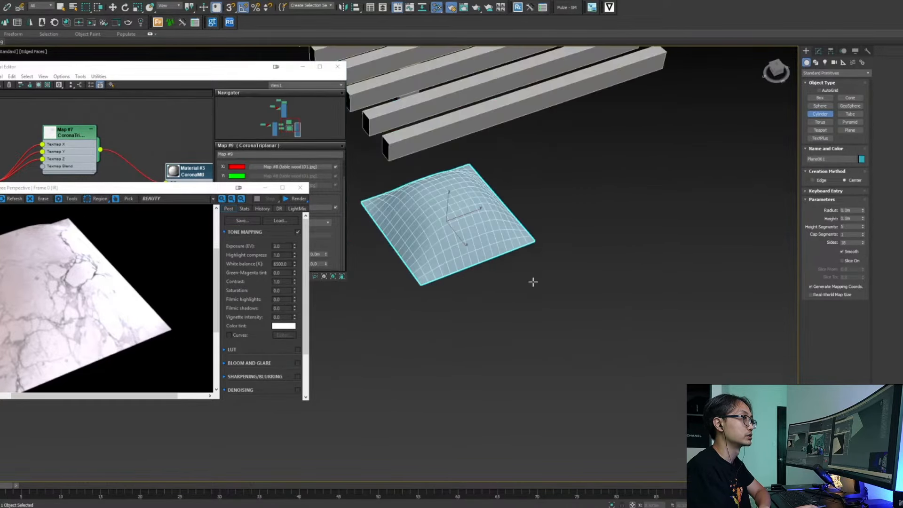
drag(569, 312, 612, 360)
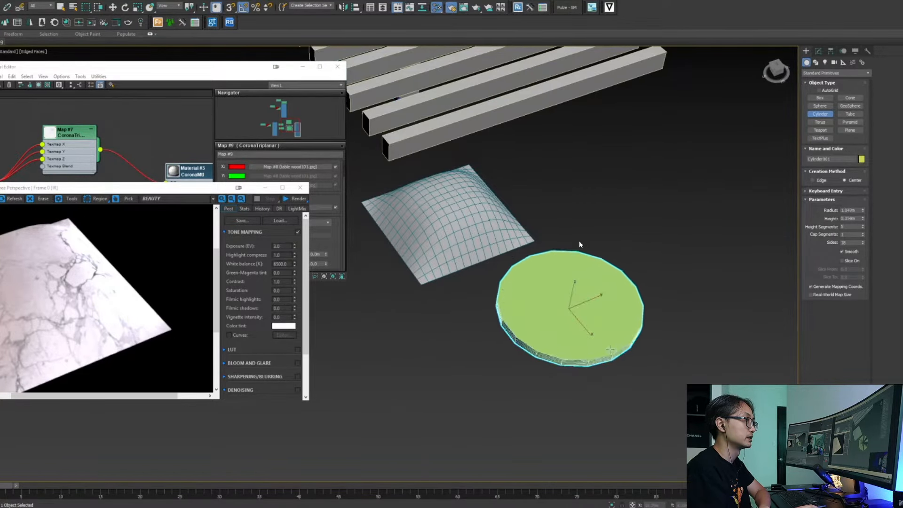
click(612, 344)
key(w)
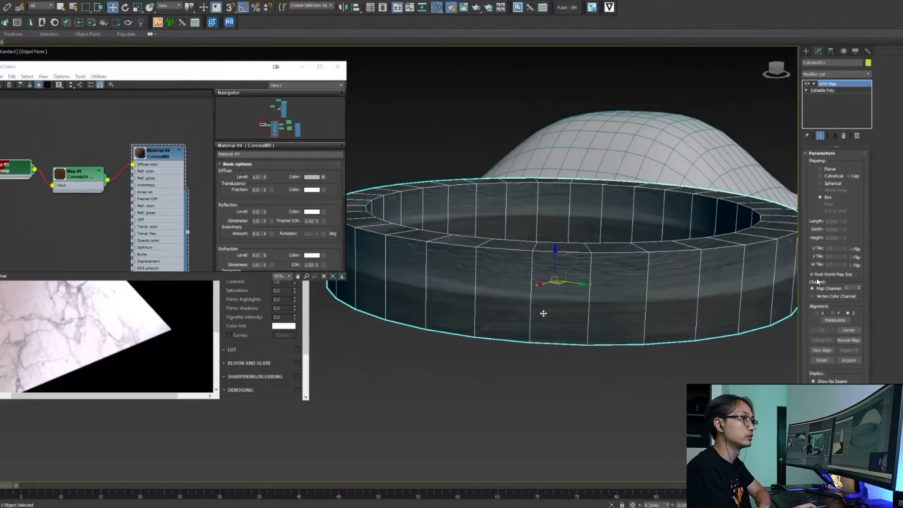
Set the wood ring's UVW Map to Cylindrical mapping and examine the grain on its rim and sides
alt+middle_drag(543, 313, 547, 352)
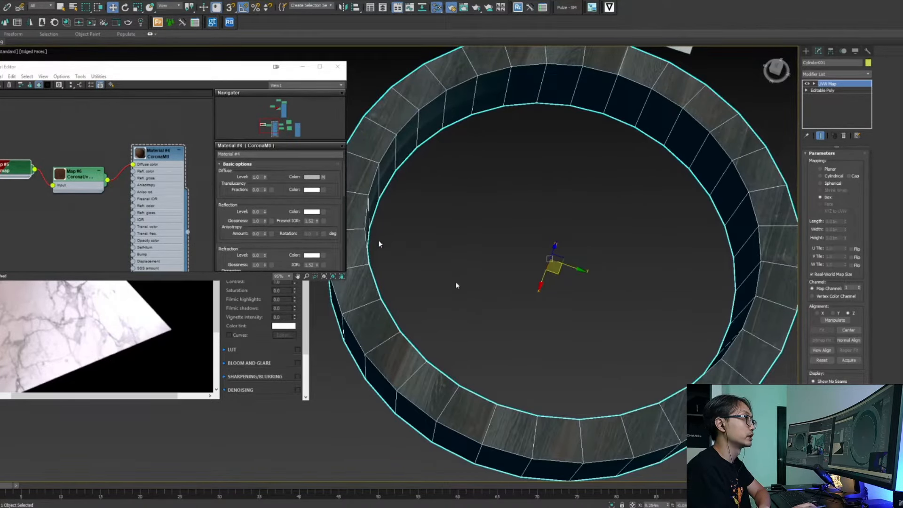
middle_drag(552, 295, 526, 343)
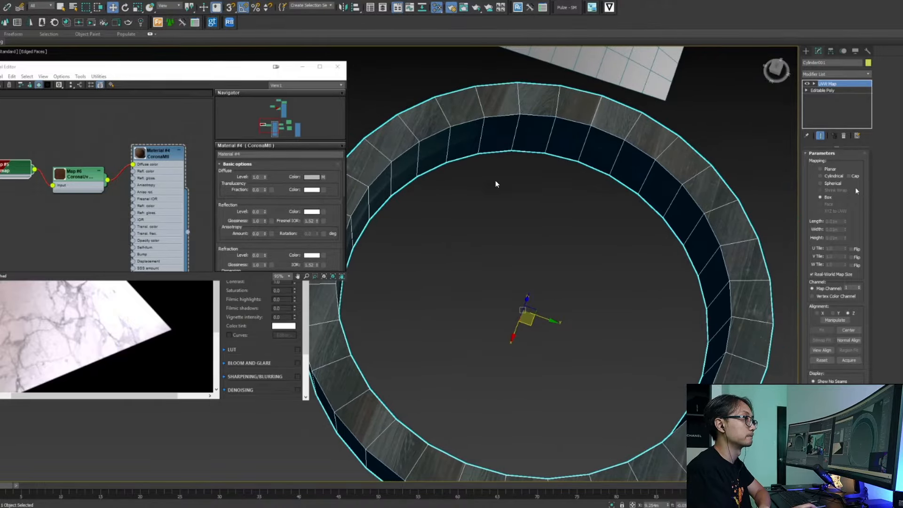
click(824, 177)
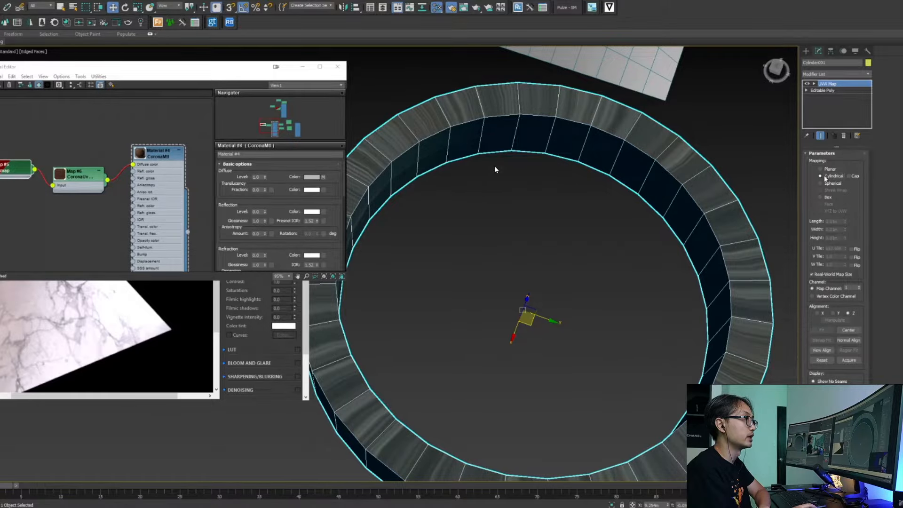
scroll(605, 299, down, 6)
alt+middle_drag(606, 299, 660, 300)
scroll(581, 306, up, 5)
alt+middle_drag(691, 291, 634, 303)
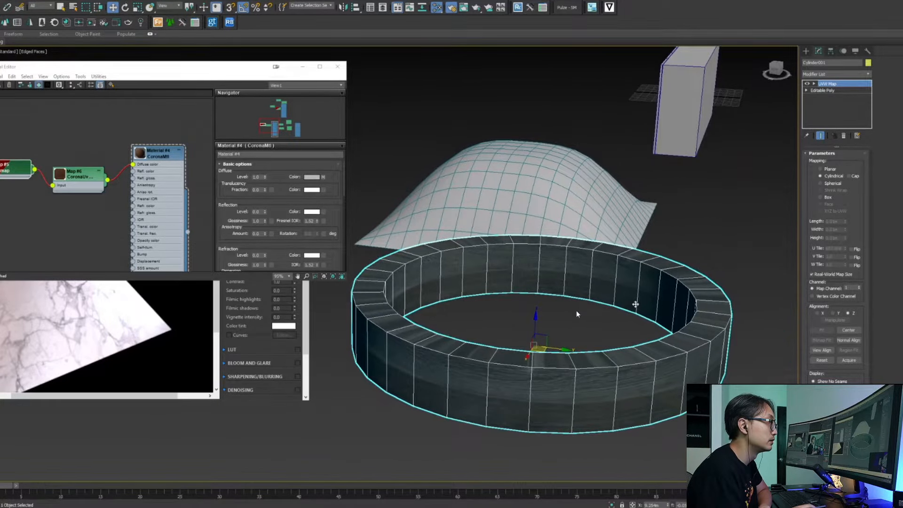
Try the X, Z and Y alignments for the ring's cylindrical mapping and compare the grain direction
click(818, 313)
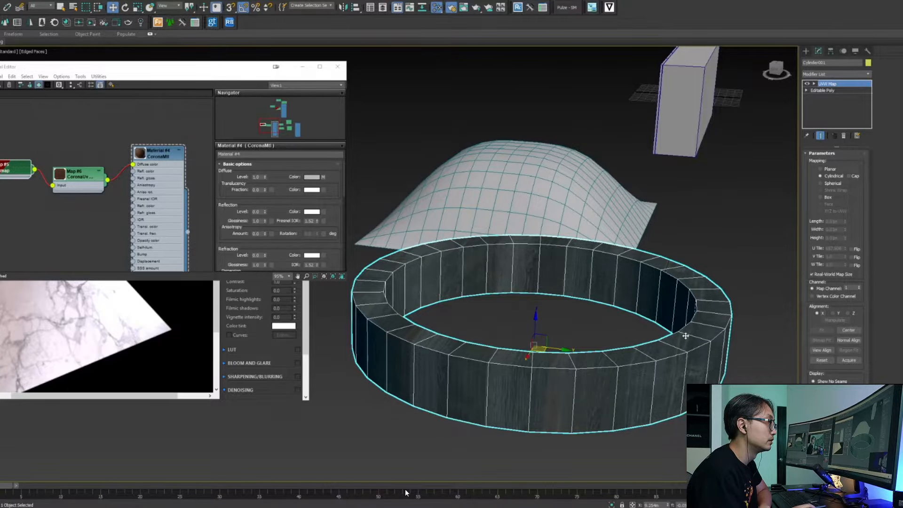
click(818, 314)
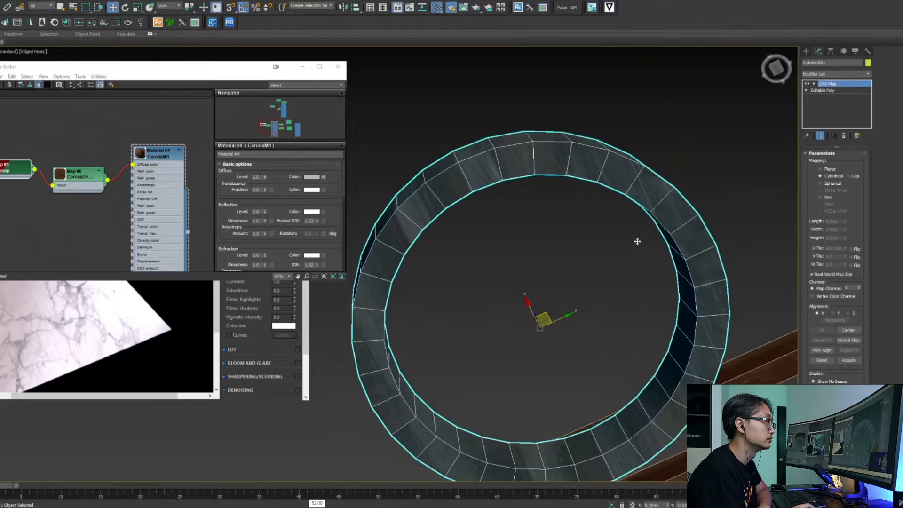
alt+middle_drag(637, 241, 634, 351)
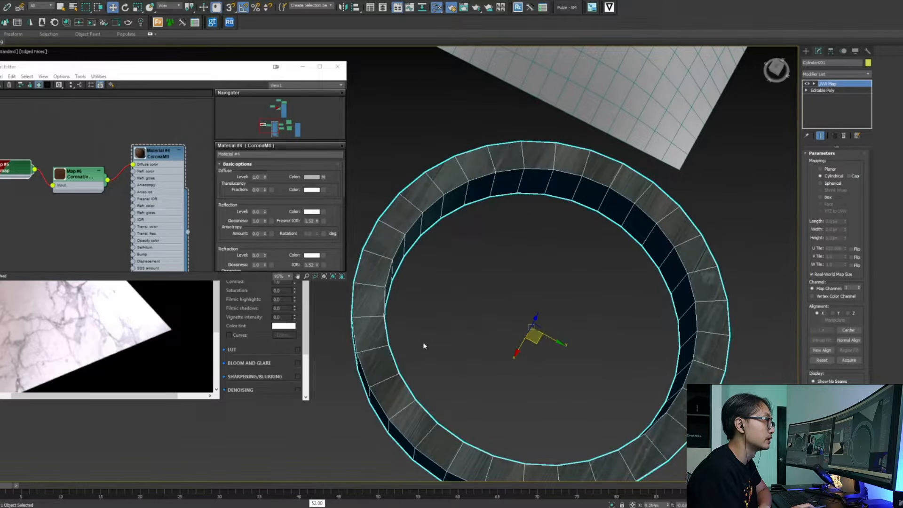
click(848, 313)
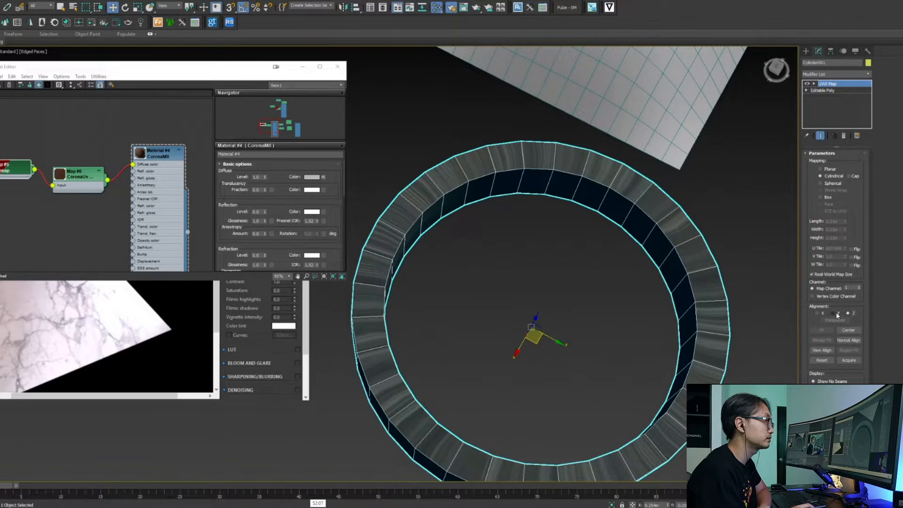
click(836, 313)
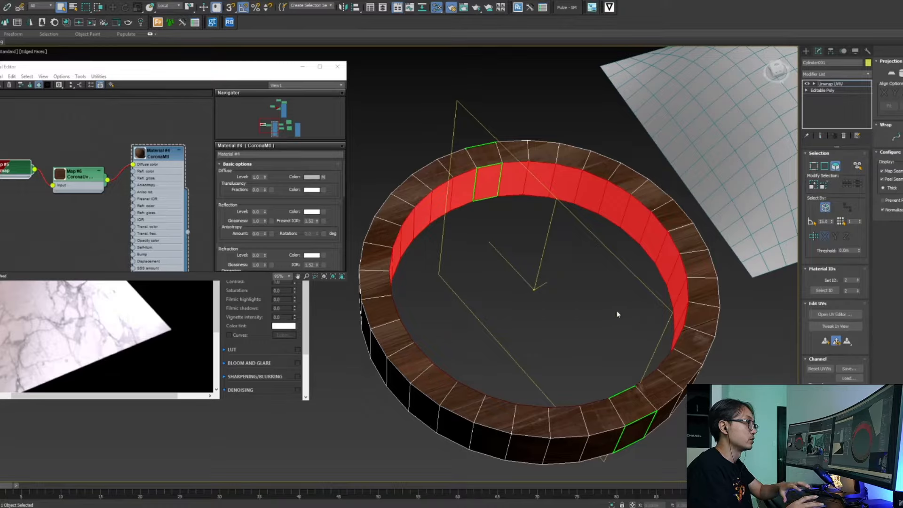
Leave polygon selection on the ring and delete its Unwrap UVW modifier
alt+middle_drag(568, 317, 564, 254)
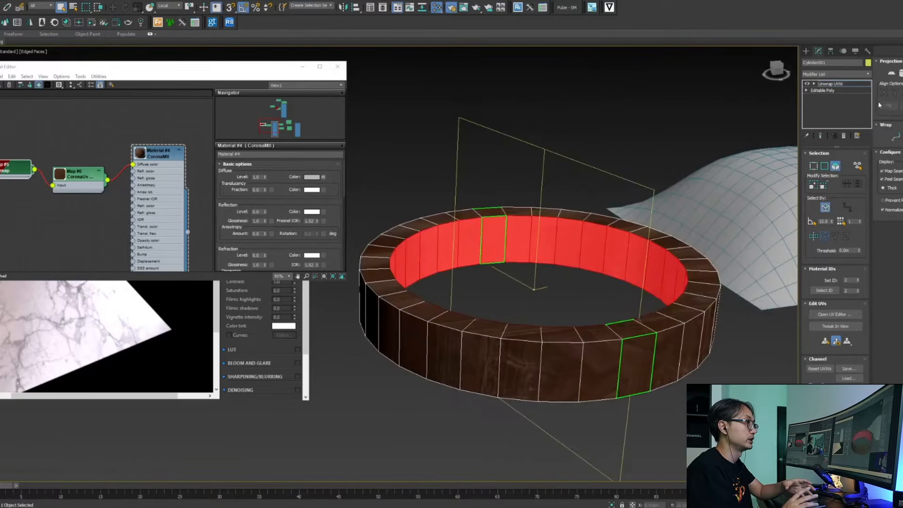
click(845, 86)
alt+middle_drag(746, 130, 748, 141)
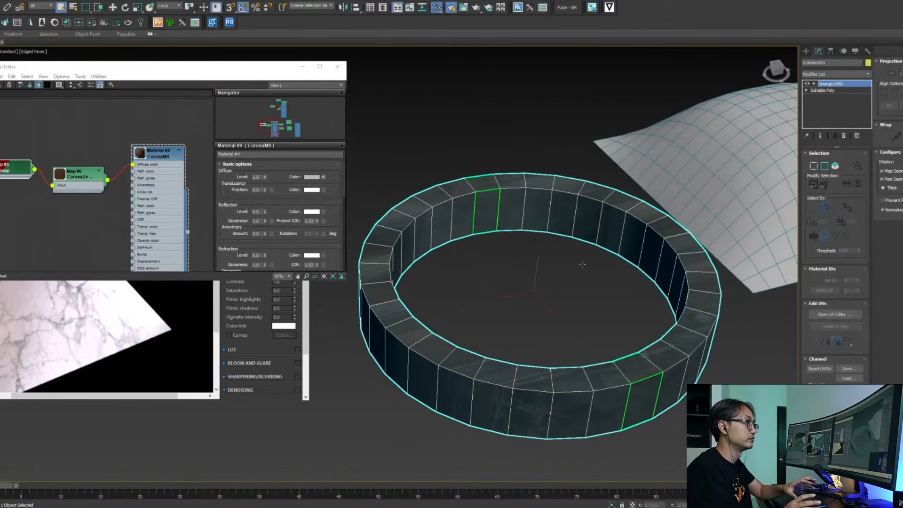
click(843, 136)
middle_drag(606, 211, 632, 203)
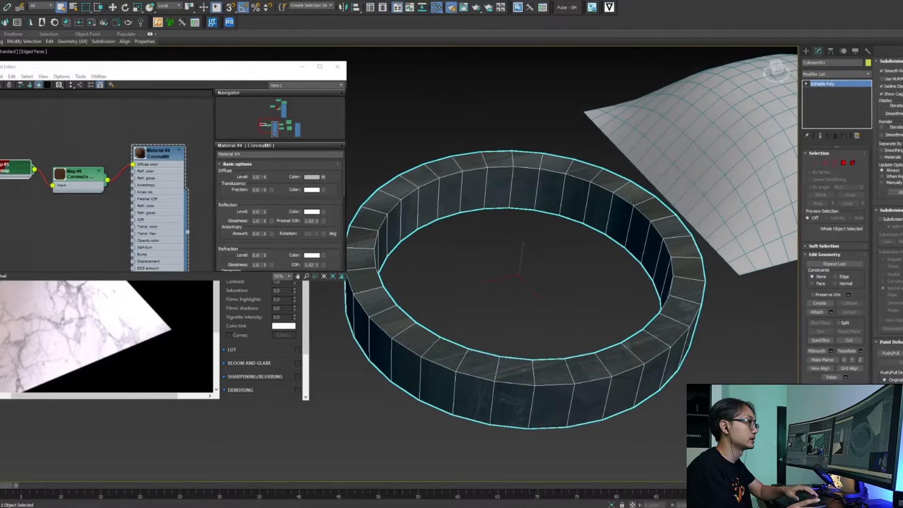
Select the ring's outer upper edge loop and start Create Shape From Selection on it
click(825, 163)
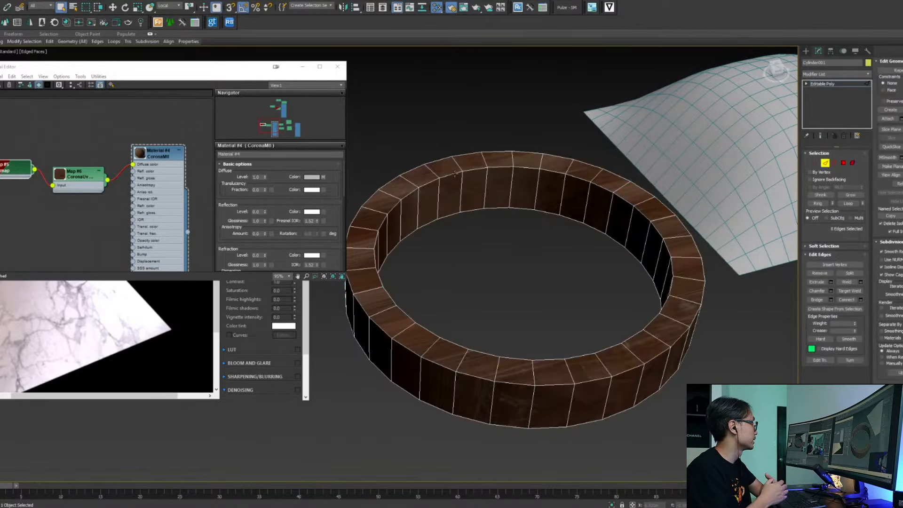
double_click(437, 161)
alt+middle_drag(519, 236, 388, 344)
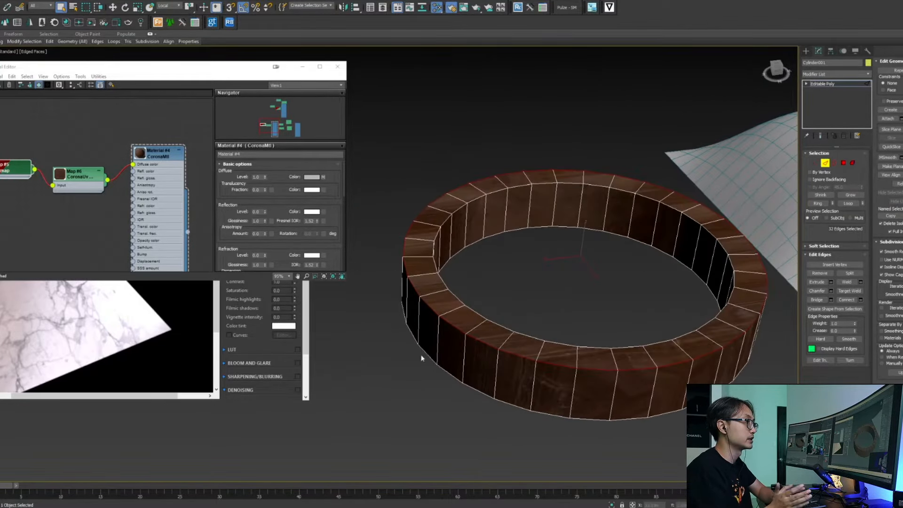
middle_drag(570, 321, 546, 319)
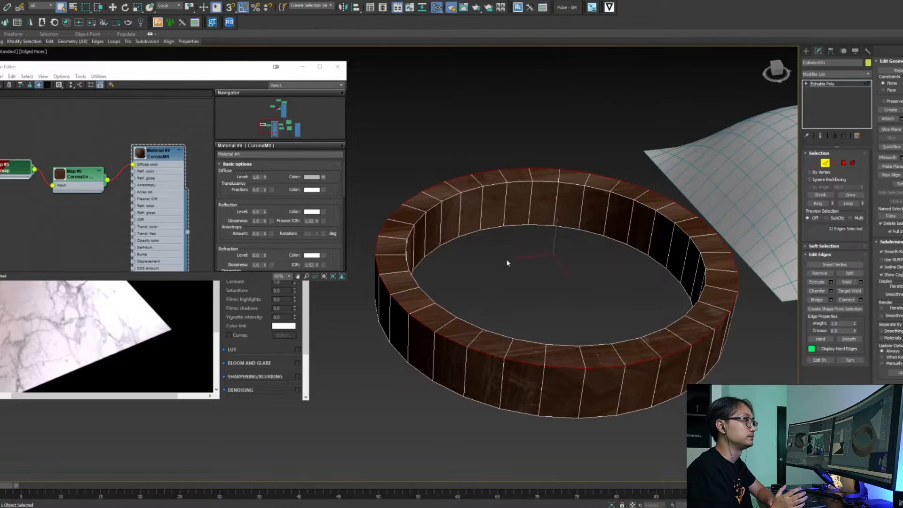
alt+middle_drag(506, 263, 527, 270)
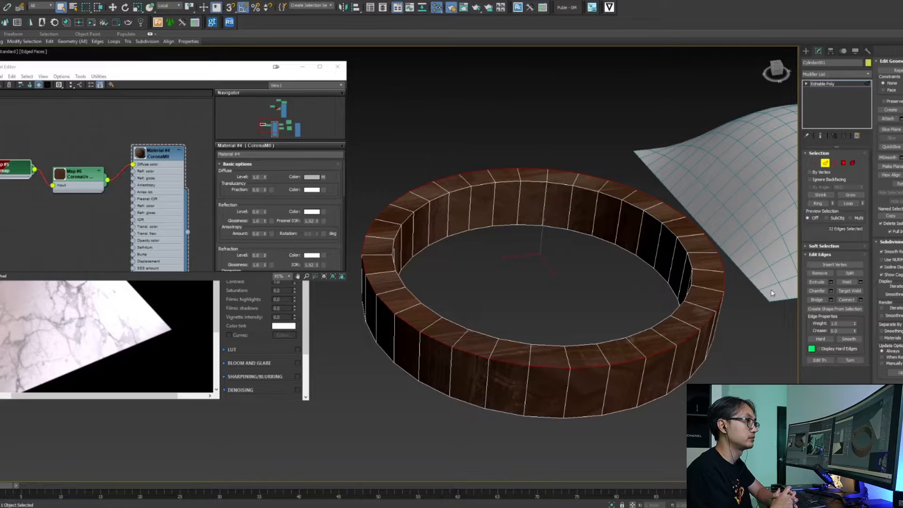
click(838, 310)
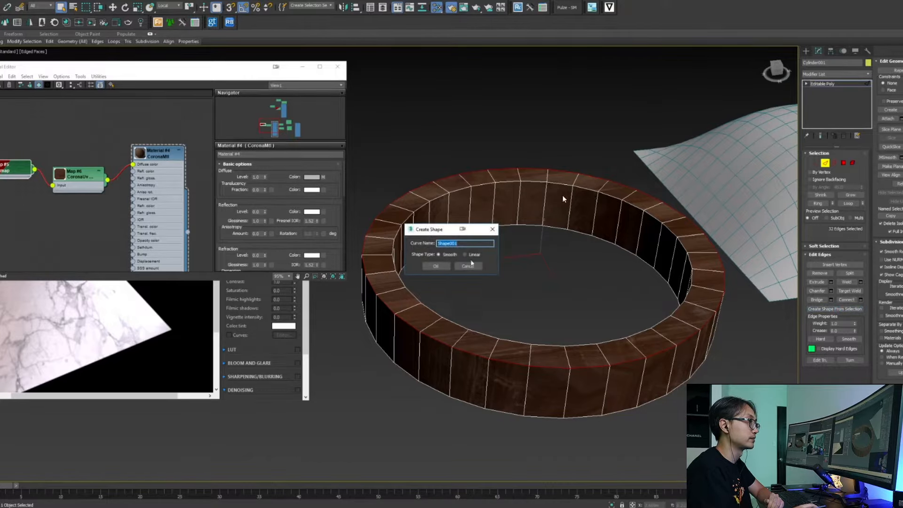
click(436, 266)
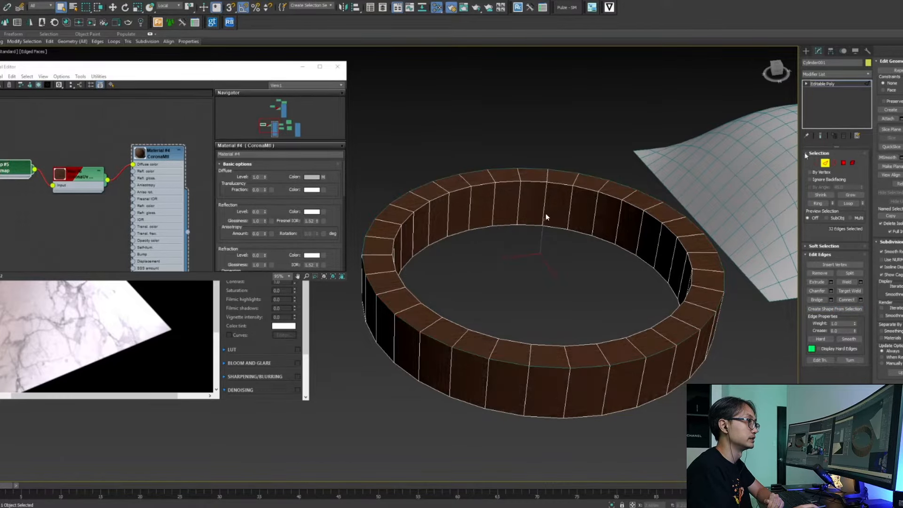
click(557, 190)
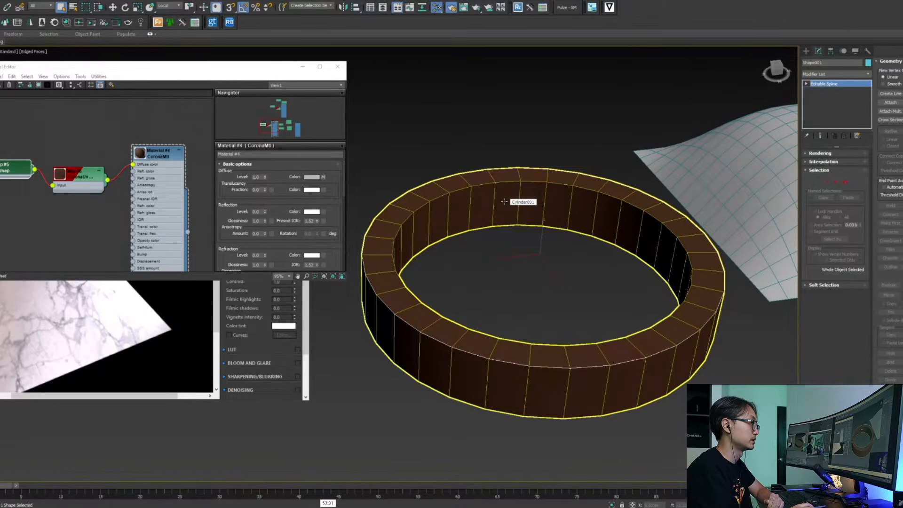
click(540, 169)
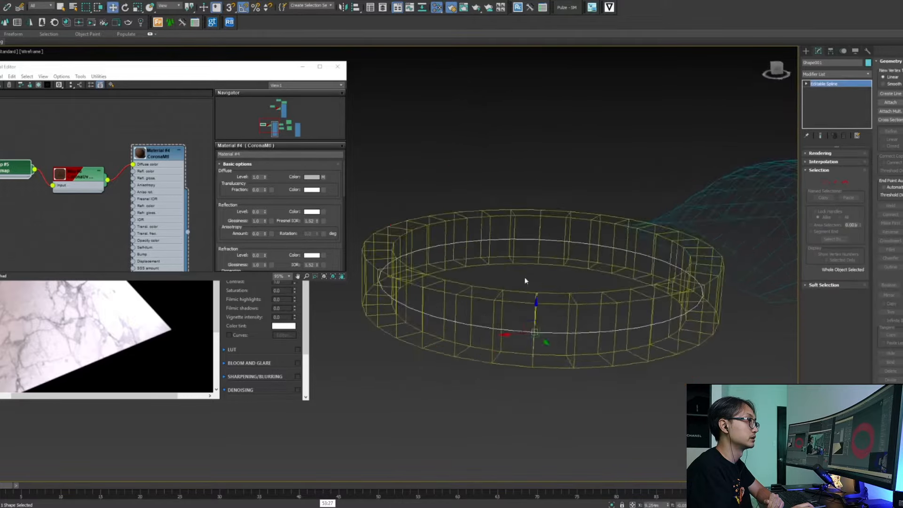
alt+middle_drag(525, 279, 526, 266)
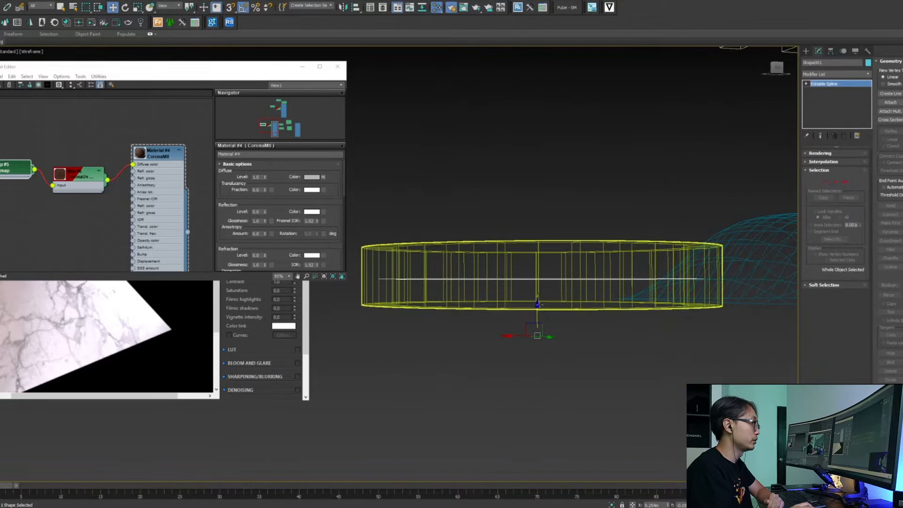
drag(538, 308, 538, 305)
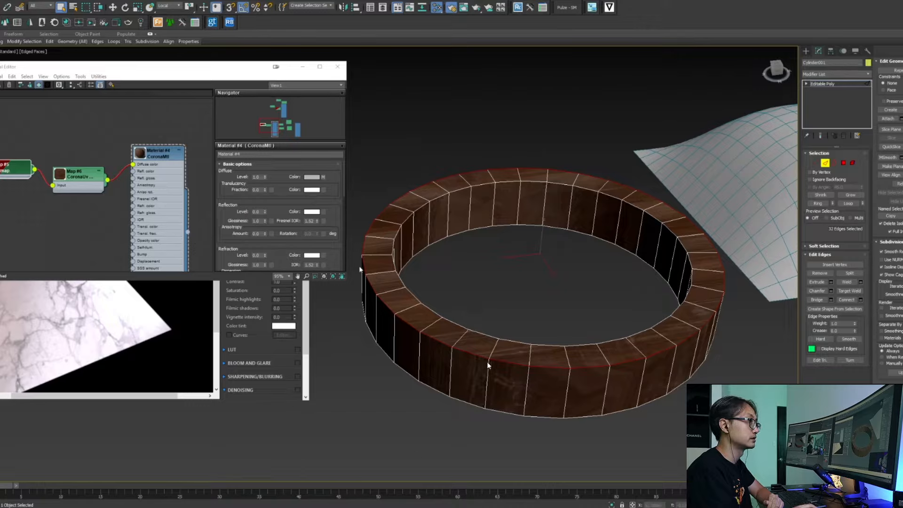
Create a shape from the ring's selected outer edge loop with the Linear shape type and select the new spline
click(841, 310)
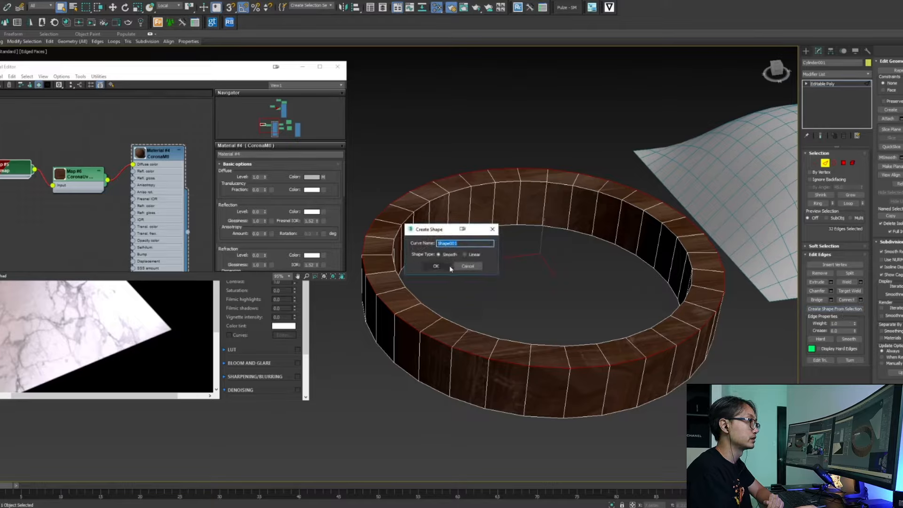
click(465, 254)
click(443, 266)
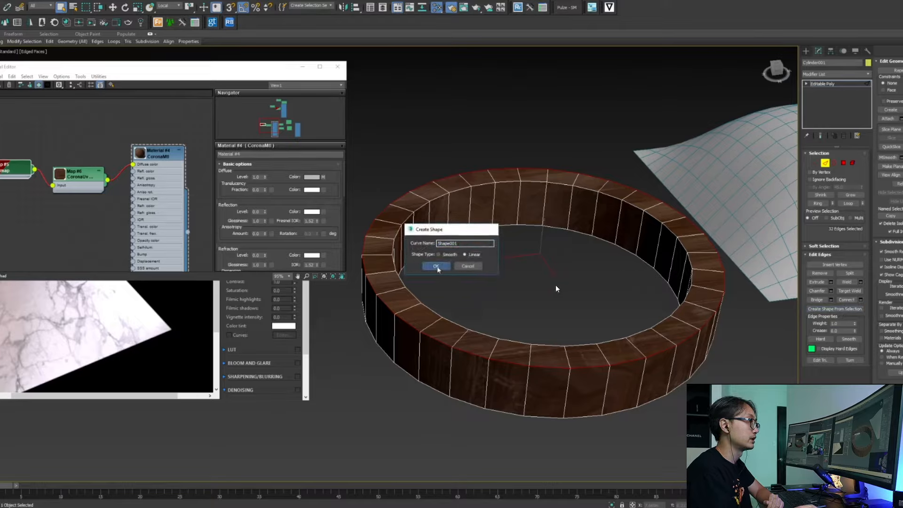
click(841, 85)
click(513, 167)
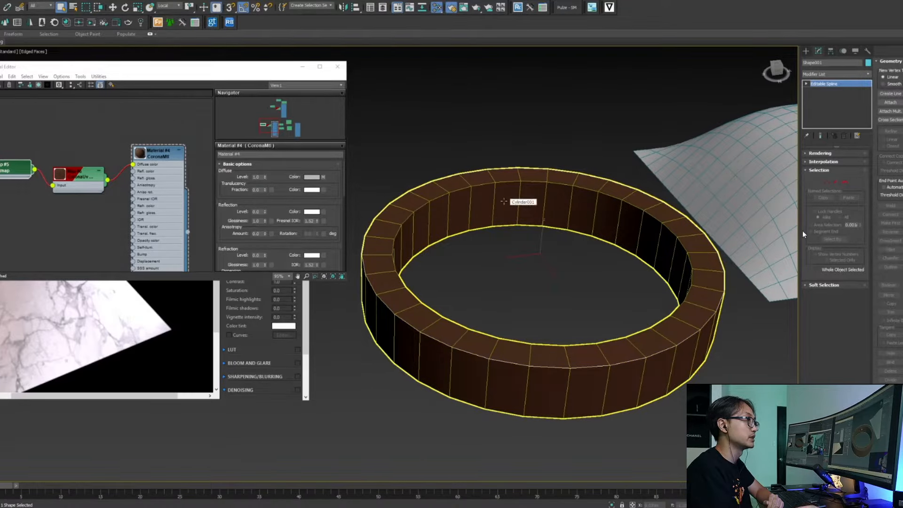
Scale the spline inward and lower it so it runs through the middle of the ring's wall thickness and height
key(r)
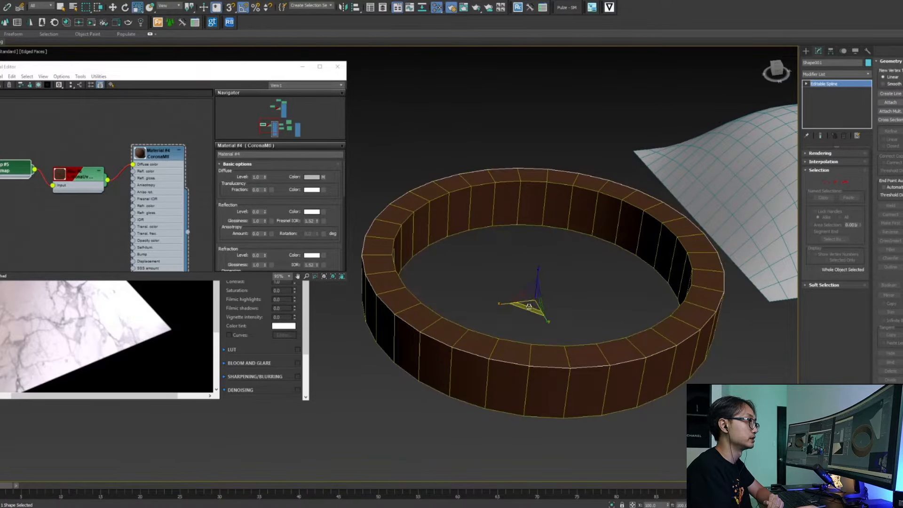
mouse_move(529, 306)
mouse_down()
mouse_move(534, 282)
mouse_move(535, 300)
mouse_up()
key(w)
key(F3)
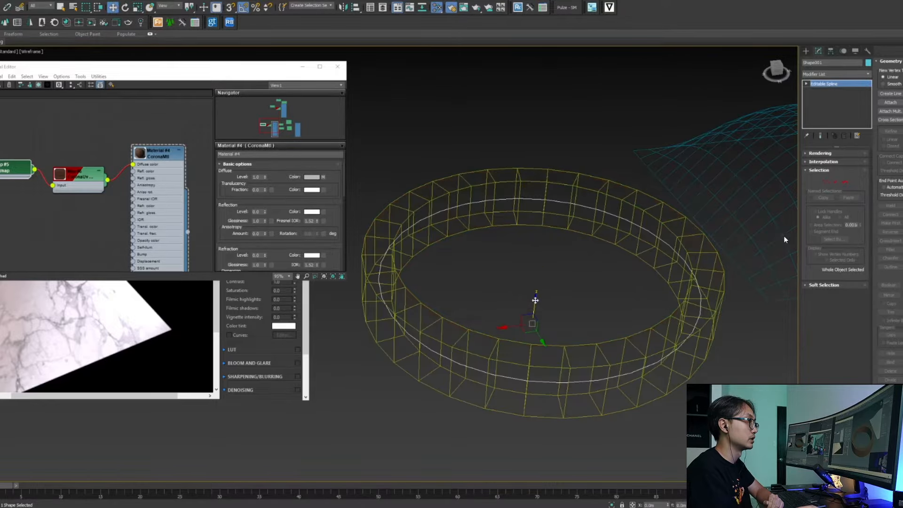
alt+middle_drag(509, 413, 525, 271)
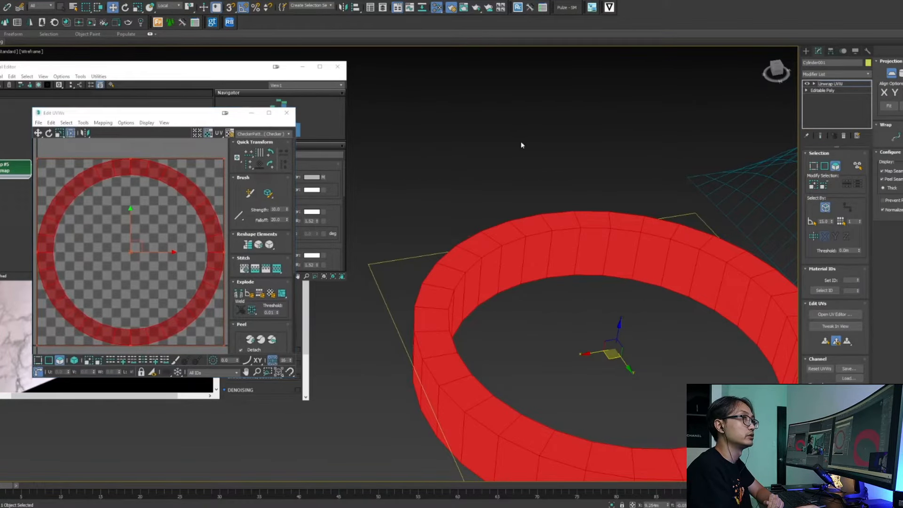
Select the ring's top faces, separate them into their own UV island and place it beside the UV tile
alt+middle_drag(520, 145, 590, 115)
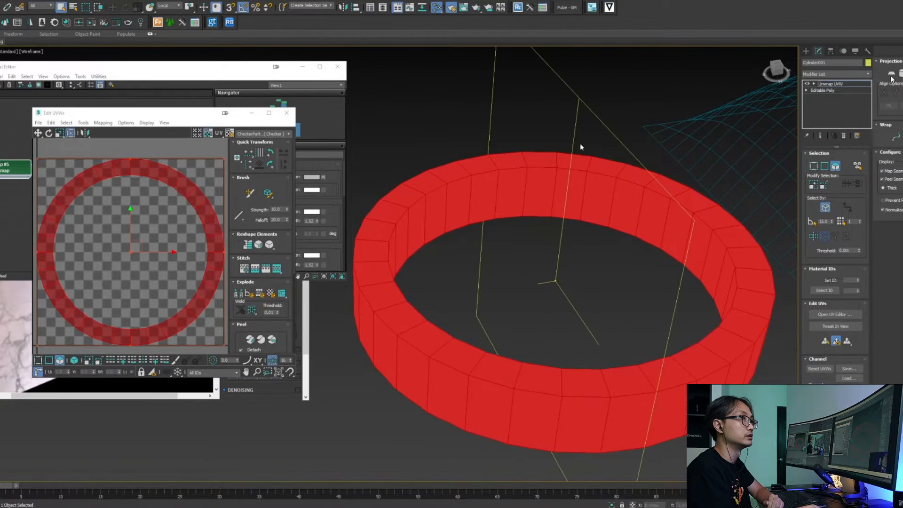
click(571, 117)
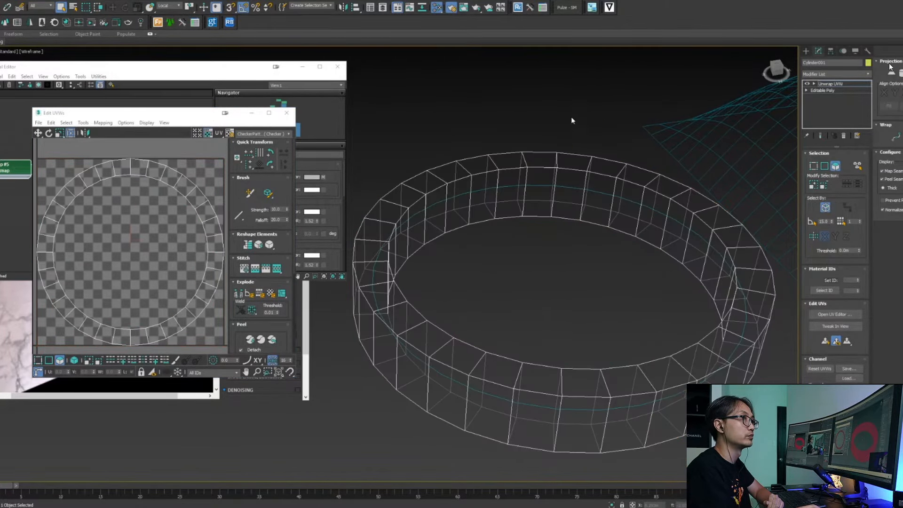
click(540, 159)
alt+middle_drag(608, 176, 638, 184)
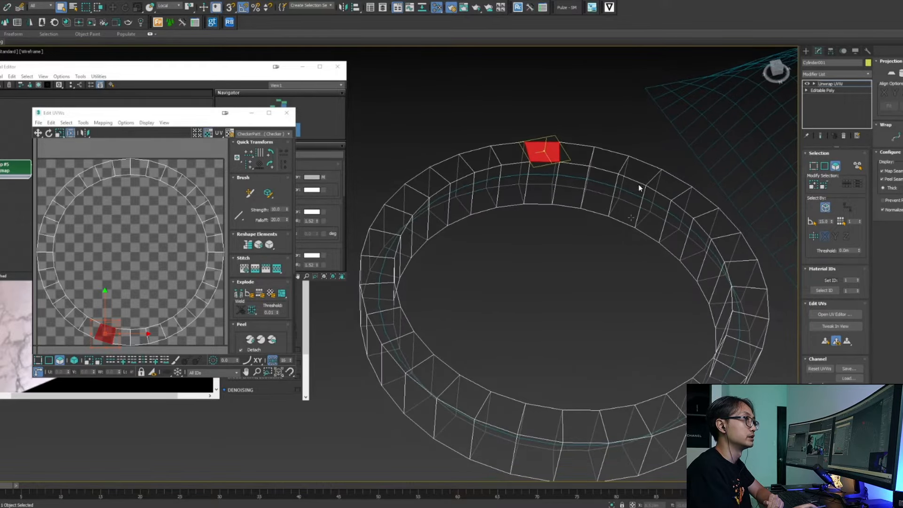
key(F3)
alt+middle_drag(537, 414, 544, 415)
alt+middle_drag(598, 227, 500, 258)
middle_drag(527, 230, 528, 211)
alt+middle_drag(500, 244, 641, 217)
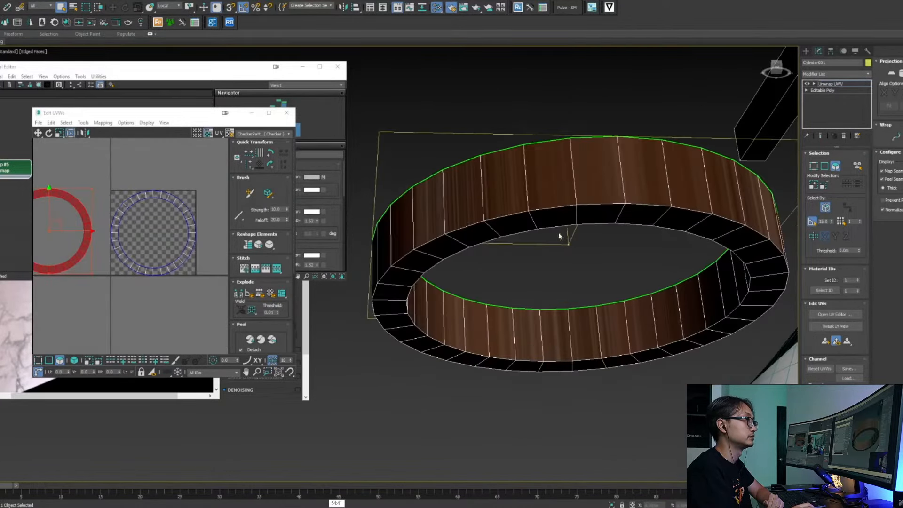
Break the ring's bottom faces into their own UV island and move it clear of the UV tile
click(559, 235)
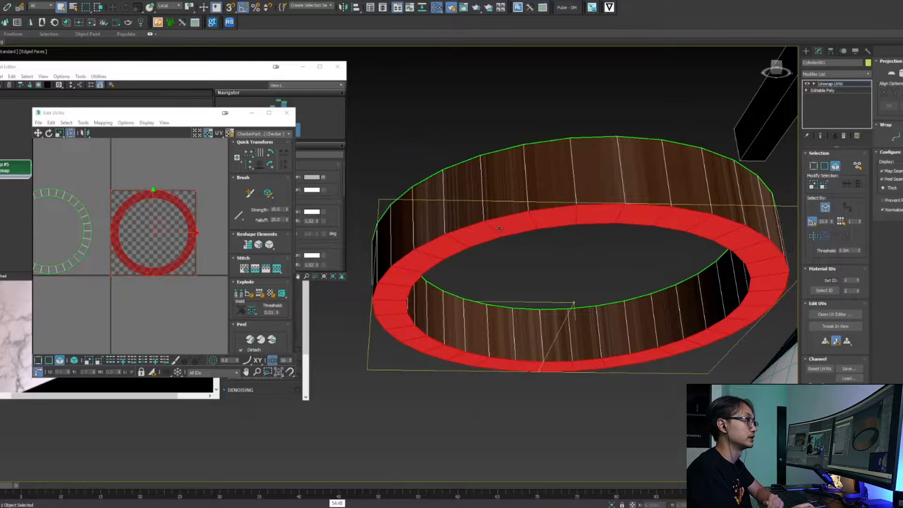
right_click(178, 205)
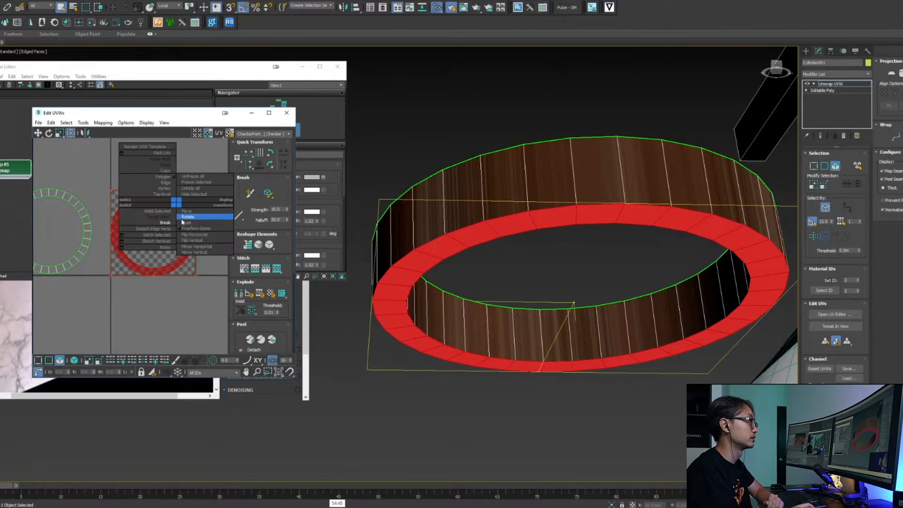
click(155, 216)
drag(170, 198, 246, 130)
Apply Spline mapping to the ring's selected top faces, picking Shape001 as the guiding spline
alt+middle_drag(369, 254, 366, 259)
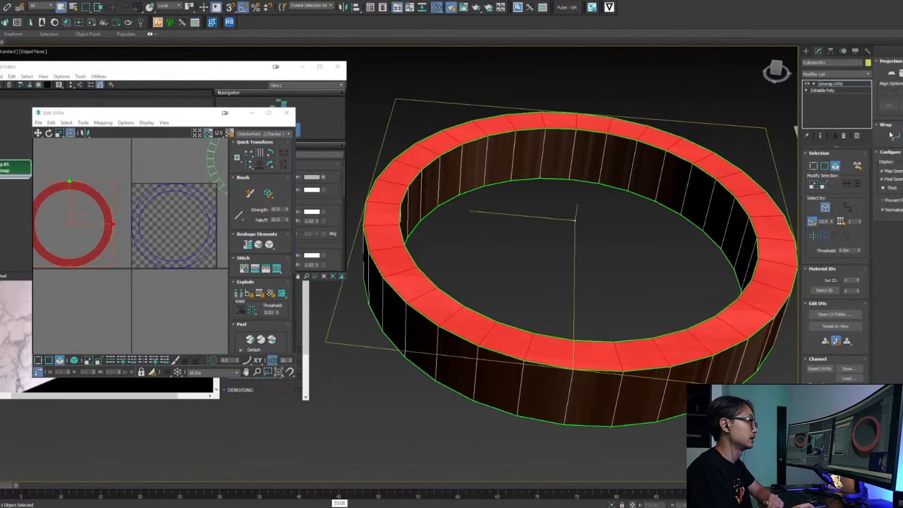
click(895, 137)
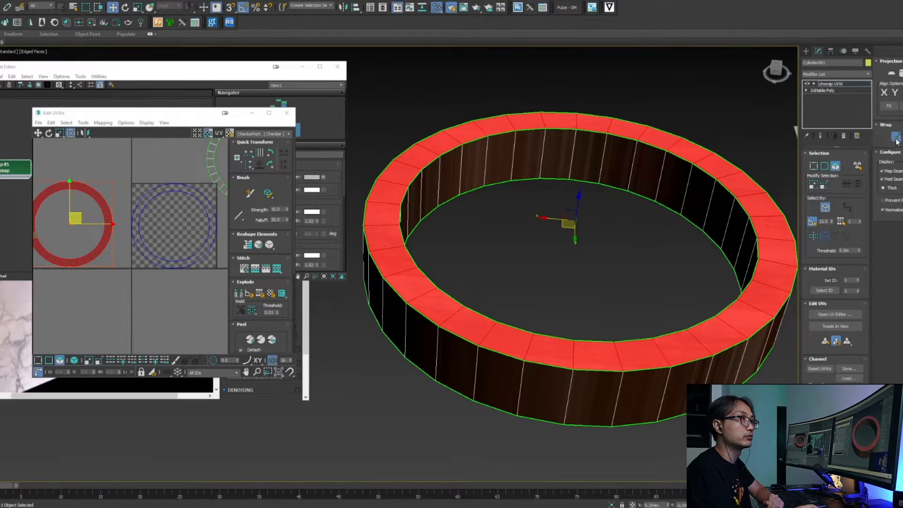
click(896, 137)
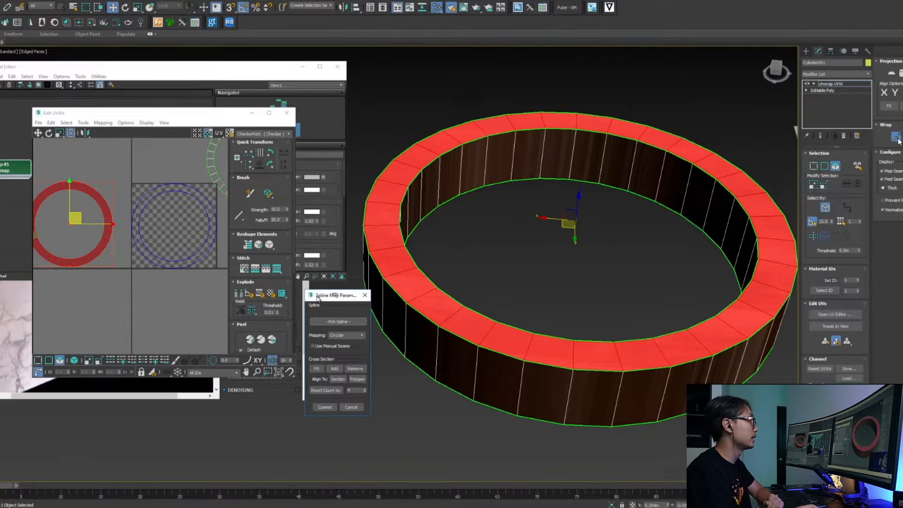
click(338, 322)
middle_drag(452, 340, 465, 335)
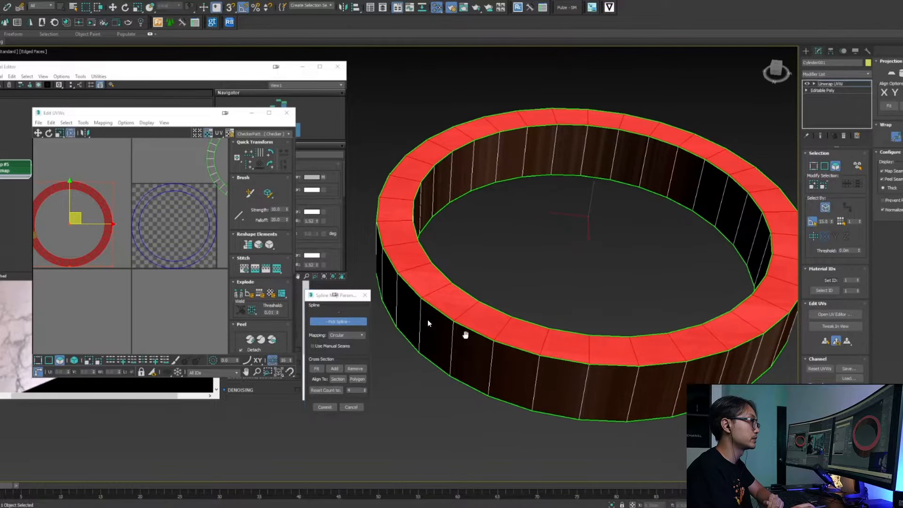
click(463, 338)
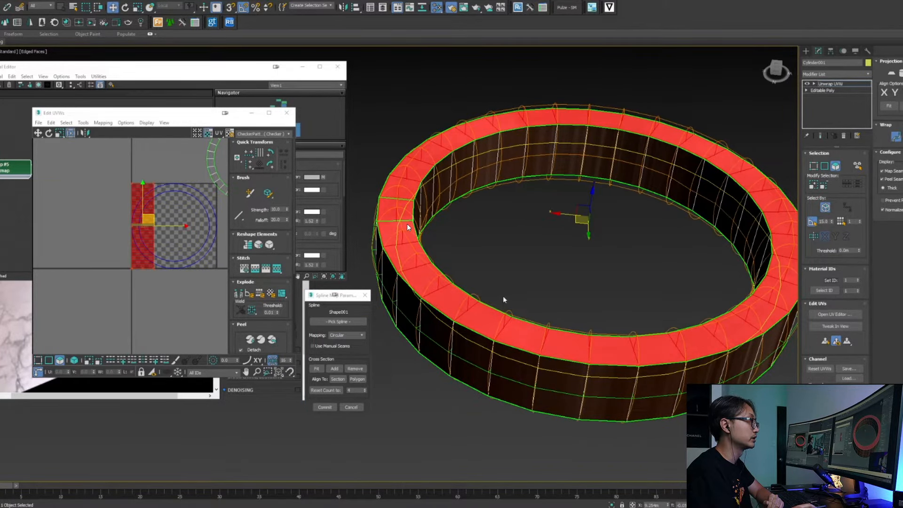
Preview the ring's mapping with the UV_Checker texture, and switch the display back to the CheckerPattern texture
scroll(137, 242, up, 5)
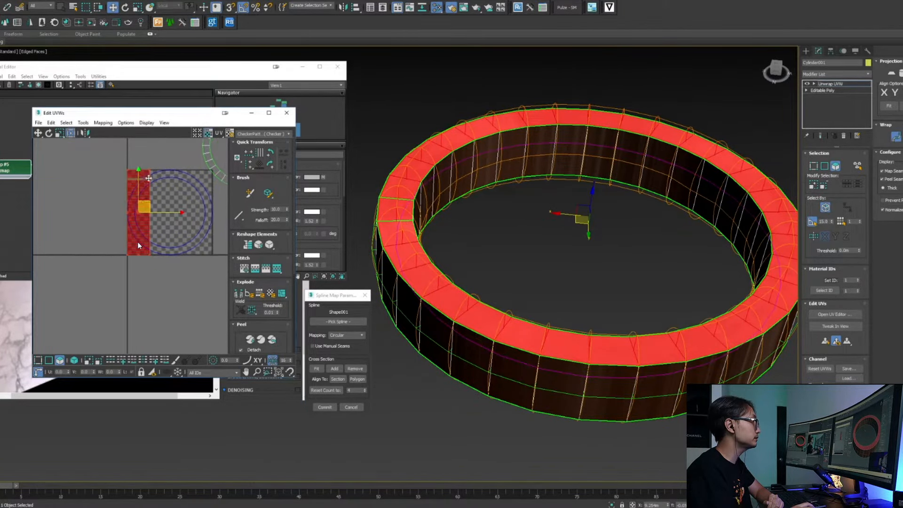
middle_drag(600, 264, 622, 248)
mouse_move(461, 215)
alt+middle_down()
mouse_move(465, 164)
mouse_move(462, 225)
alt+middle_up()
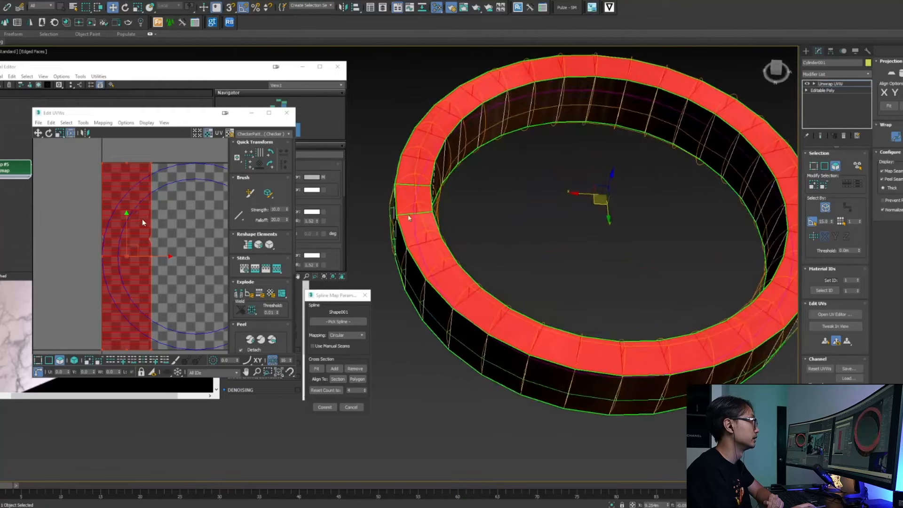
click(262, 134)
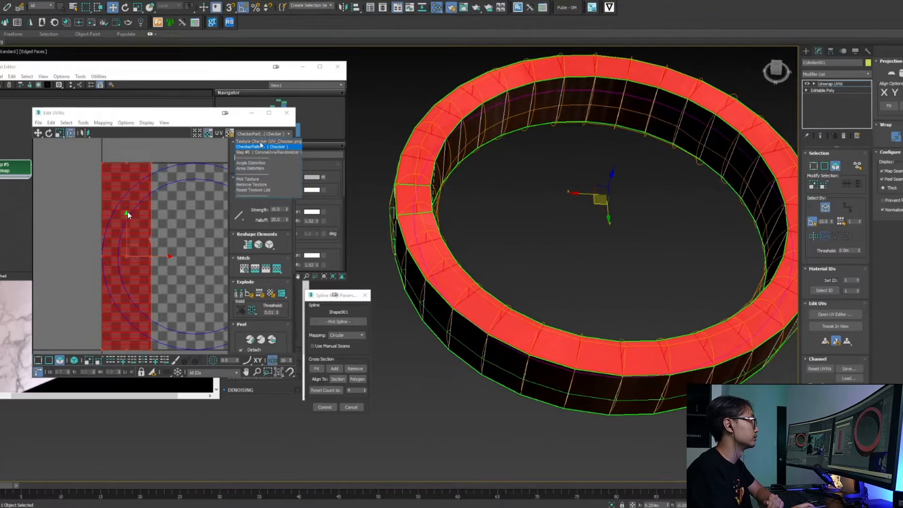
click(253, 142)
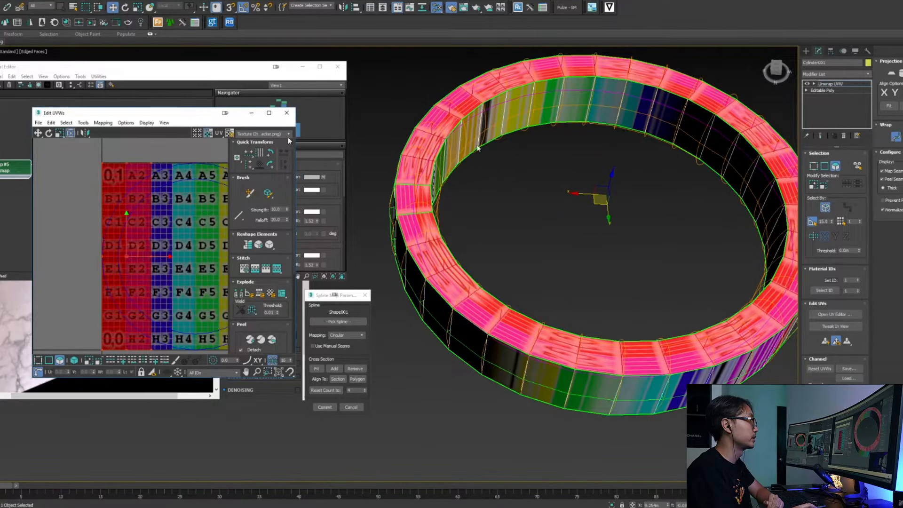
click(264, 134)
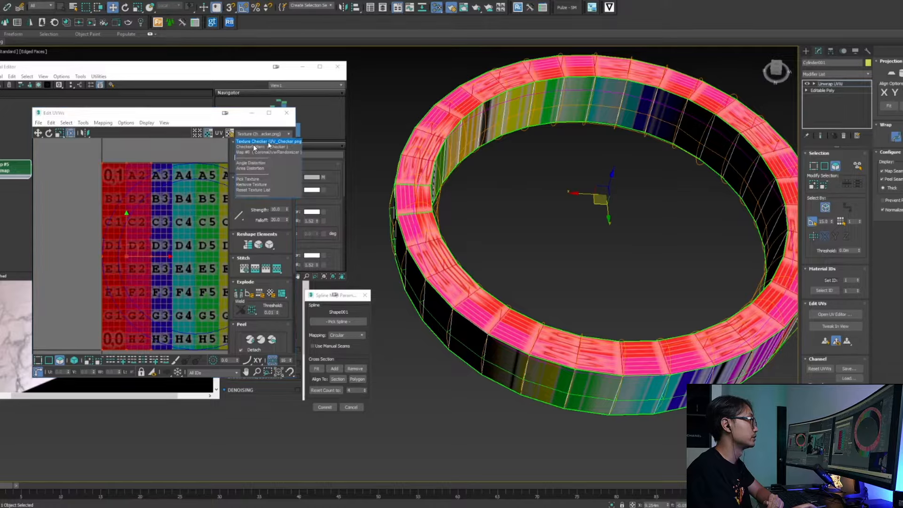
click(254, 147)
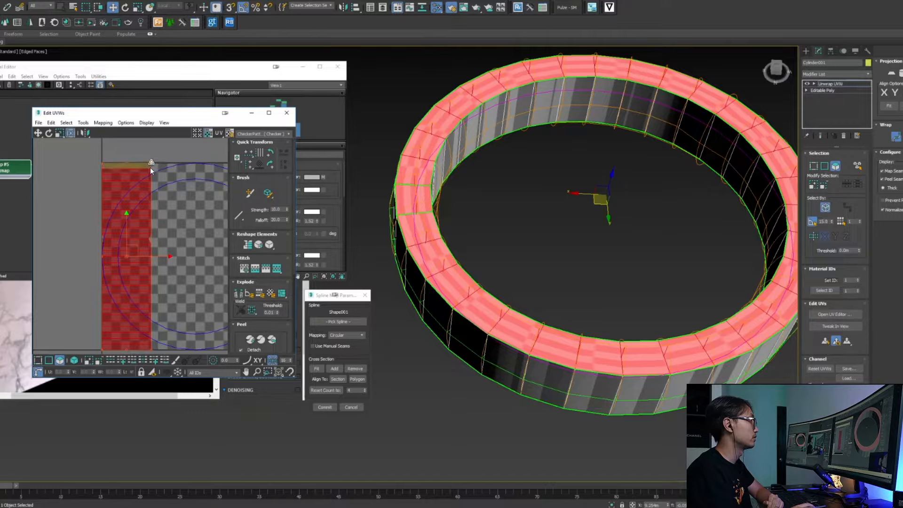
Stretch the top faces' UV strip lengthwise until the checker squares look even, and commit the spline mapping
drag(150, 168, 183, 103)
middle_drag(172, 184, 165, 231)
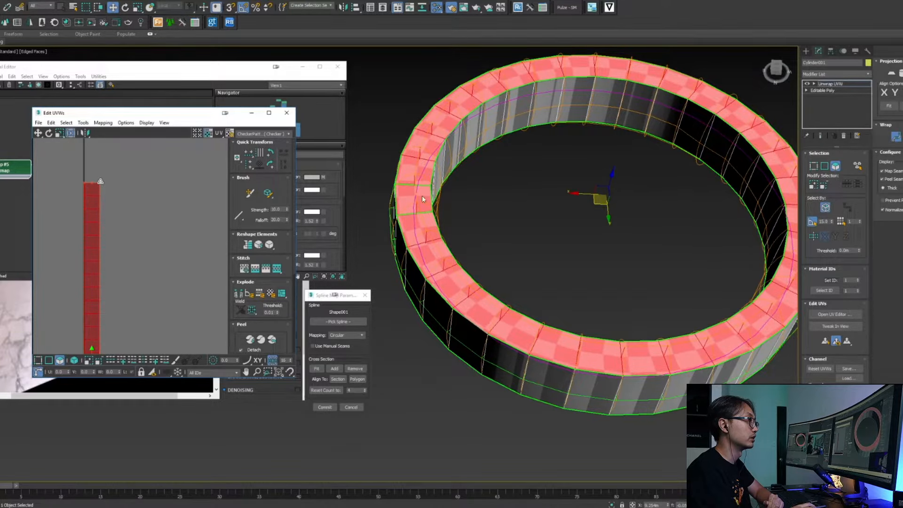
scroll(110, 205, up, 3)
scroll(415, 228, up, 5)
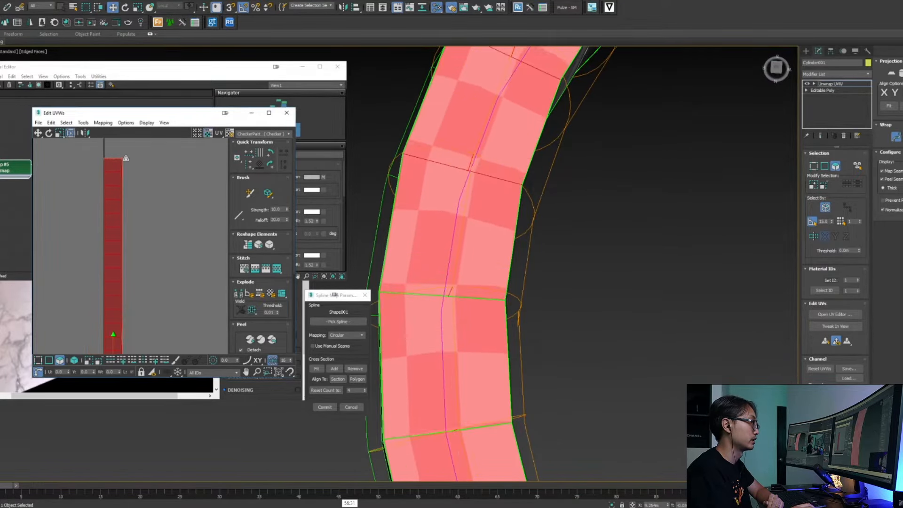
click(324, 406)
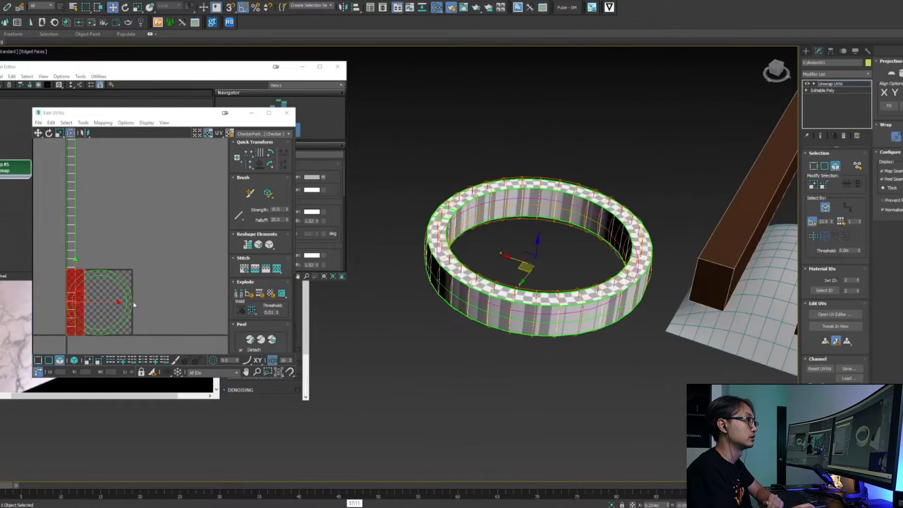
Scale the bottom faces' UV strip to match the length and width of the top faces' strip
middle_drag(102, 283, 106, 261)
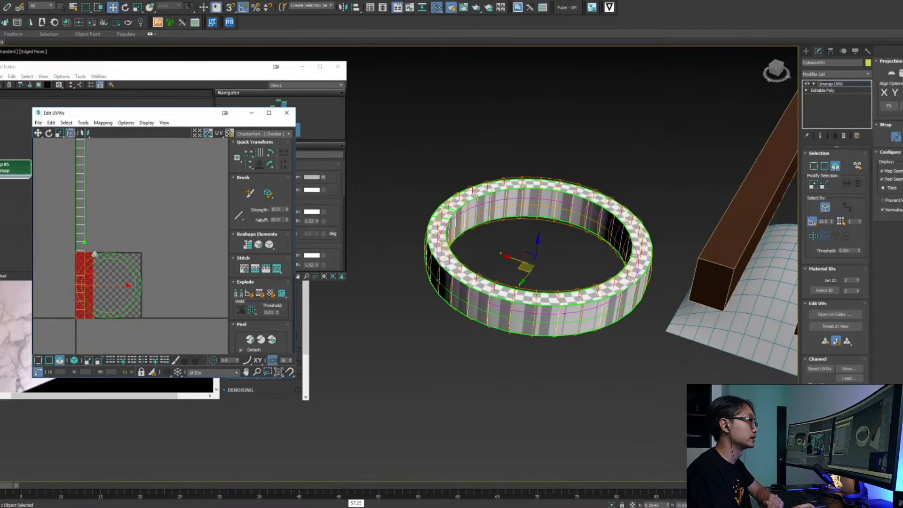
drag(94, 254, 95, 138)
middle_drag(115, 196, 151, 310)
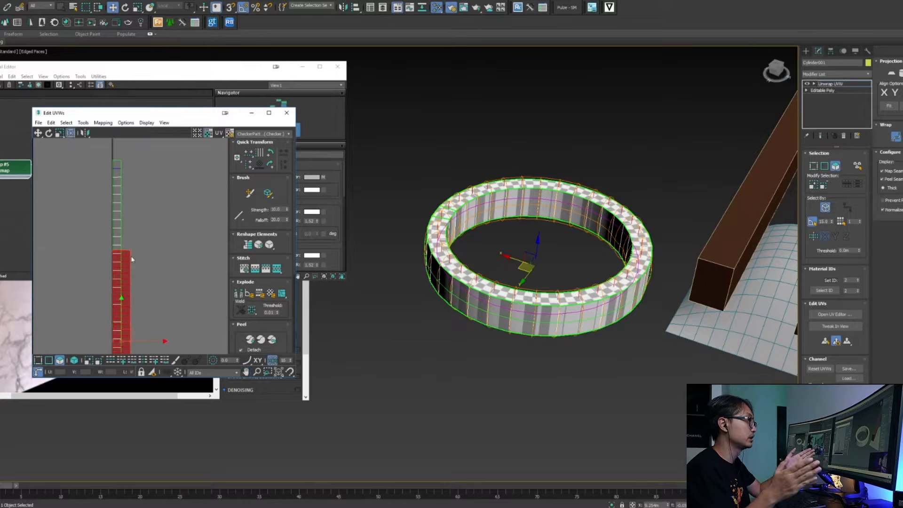
drag(131, 250, 122, 158)
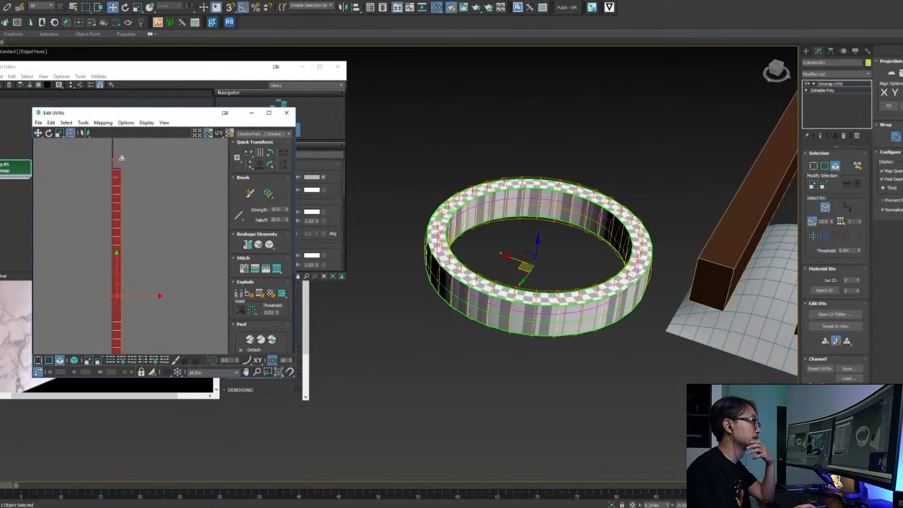
middle_drag(144, 301, 95, 230)
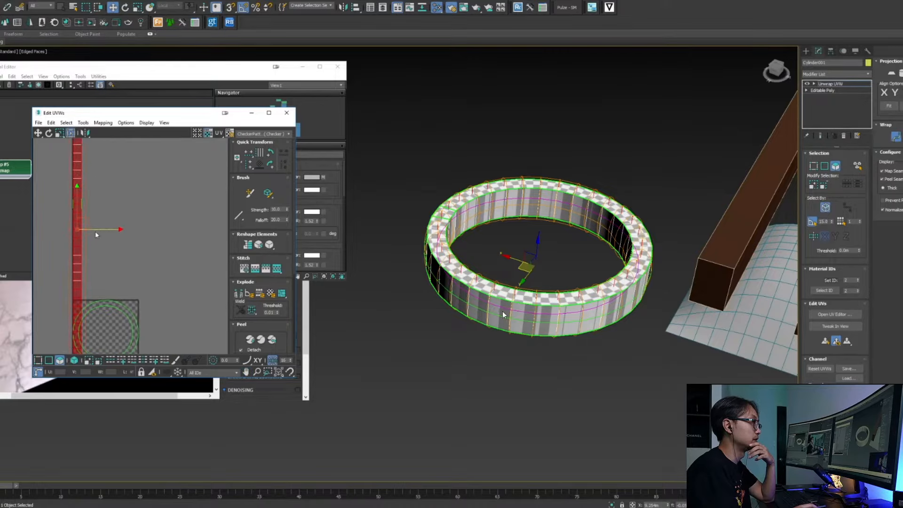
Move the bottom faces' UV strip clear of the other UV shells and select the vertices at one spot on its edge
drag(105, 229, 187, 254)
click(195, 245)
scroll(208, 209, up, 3)
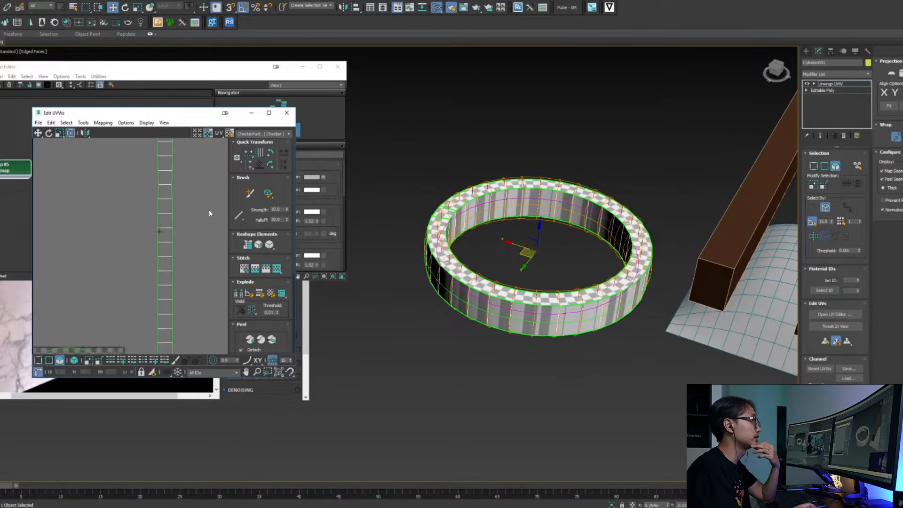
middle_drag(166, 235, 129, 257)
scroll(139, 246, up, 3)
key(1)
drag(131, 231, 142, 242)
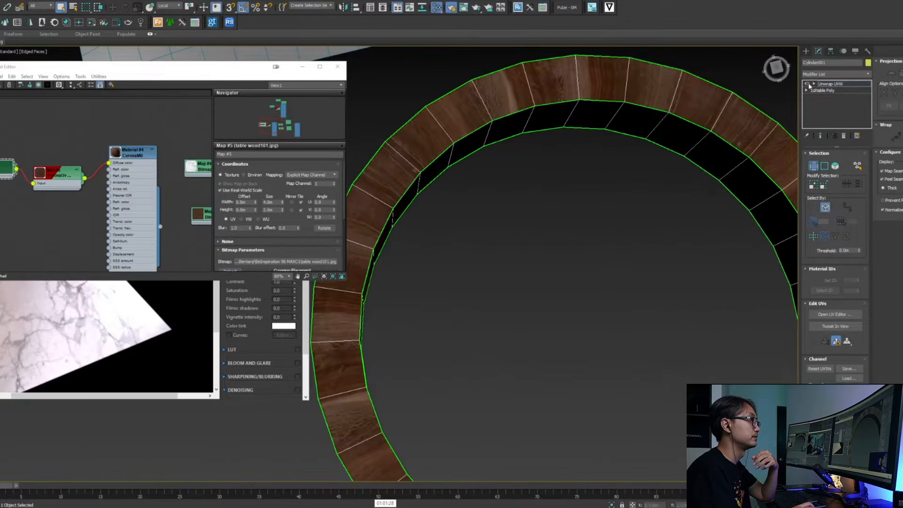
Turn the Unwrap UVW modifier off and on again to compare the ring's wood texture with and without it
click(808, 84)
click(808, 84)
alt+middle_drag(532, 210, 513, 378)
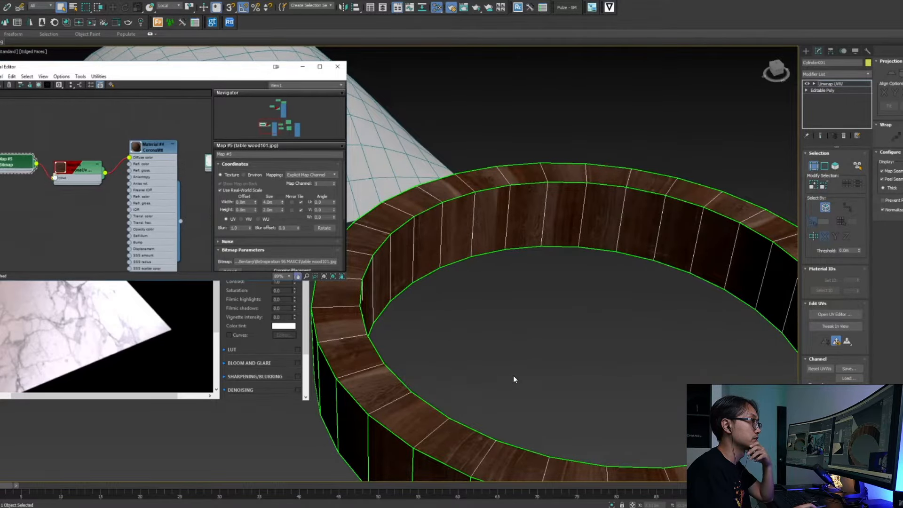
Set the tiling of the wood bitmap Map #10 feeding Material #5 to 2.0 in U and 1.0 in V
scroll(55, 175, up, 5)
drag(96, 165, 110, 154)
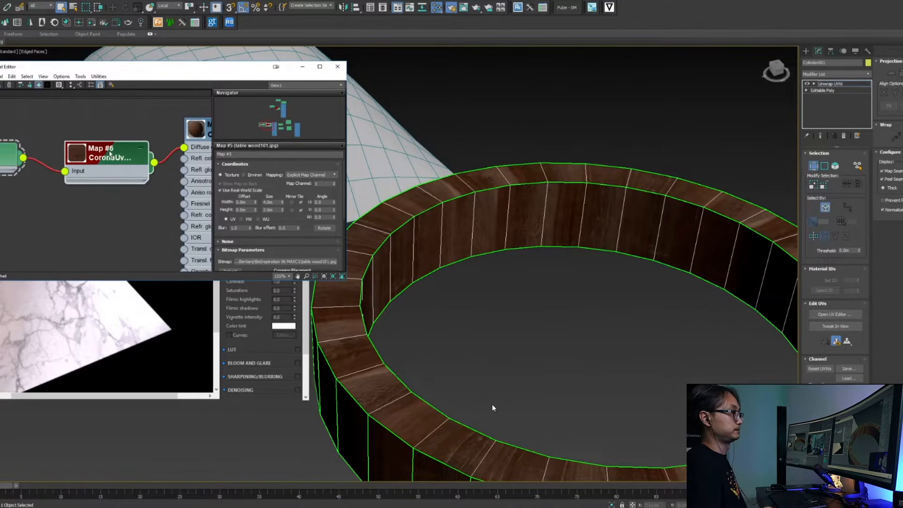
middle_drag(55, 164, 125, 159)
drag(83, 156, 82, 169)
scroll(97, 174, down, 3)
middle_drag(134, 184, 40, 189)
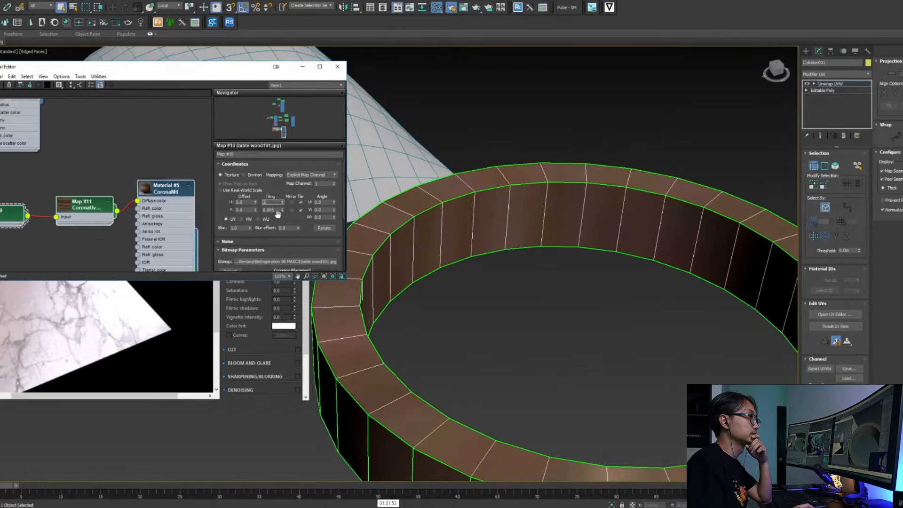
key(Return)
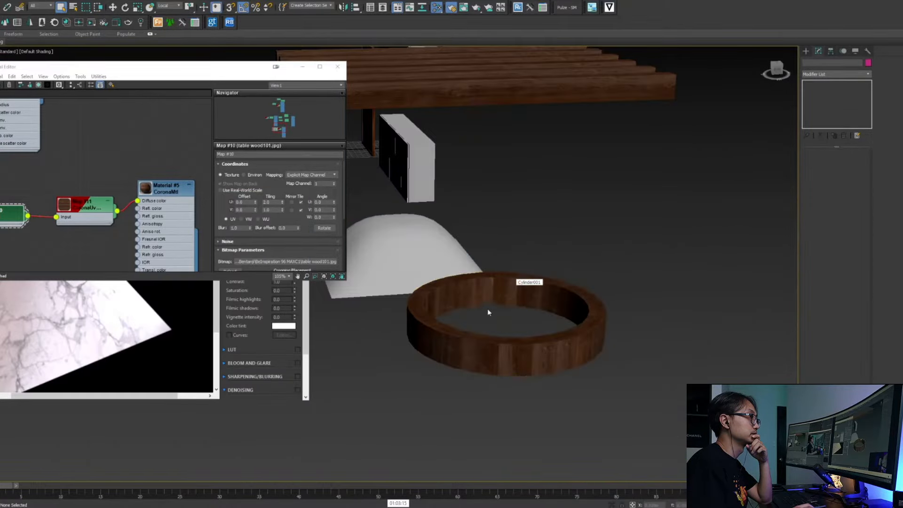
Examine the wood texture on the ring up close with the edge display turned off
click(488, 308)
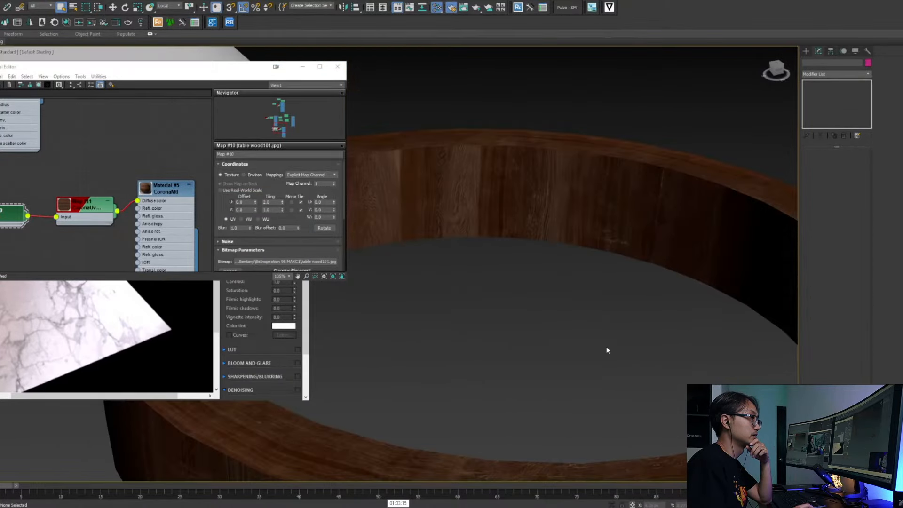
scroll(606, 350, down, 5)
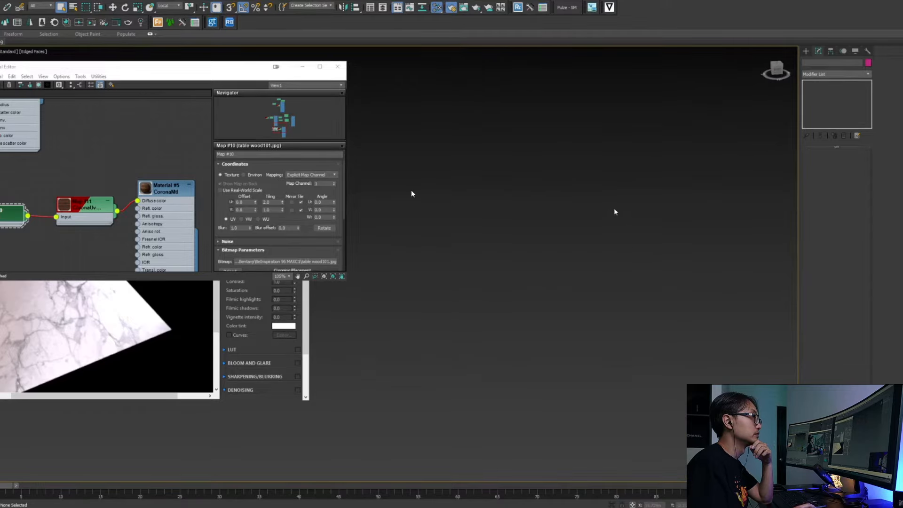
middle_drag(469, 311, 553, 160)
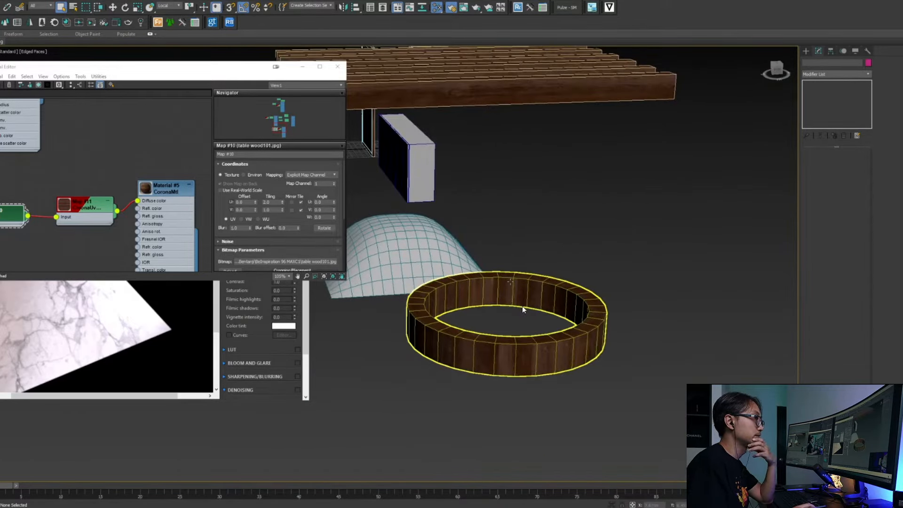
key(F3)
key(F3)
key(F4)
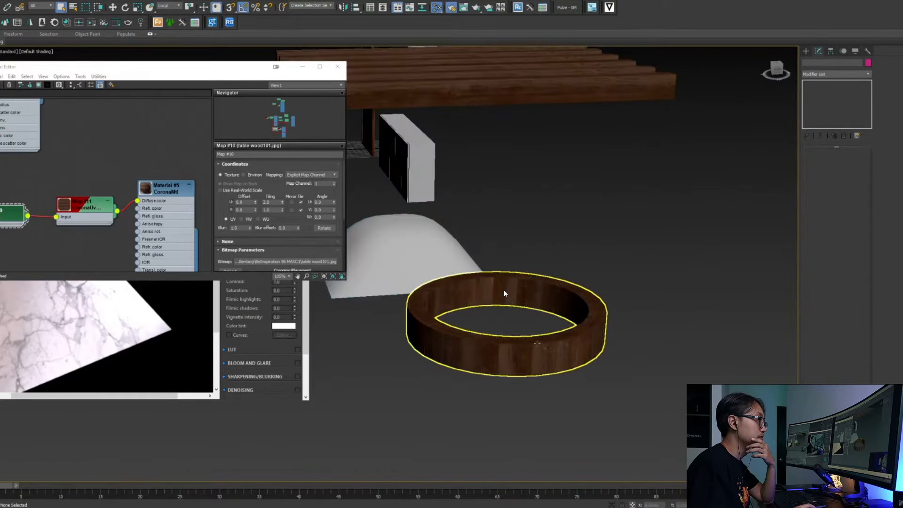
alt+middle_drag(503, 289, 559, 350)
scroll(605, 346, up, 5)
scroll(605, 346, down, 2)
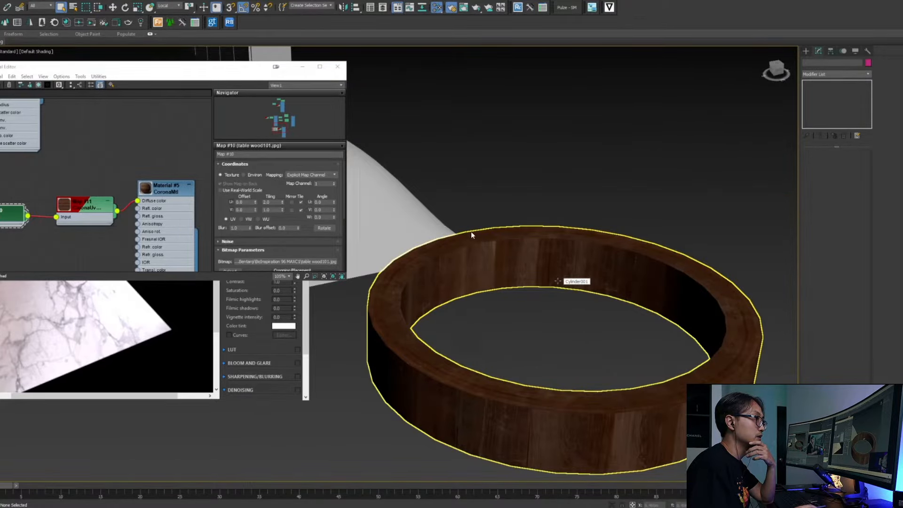
Select the ring's two vertical side-face UV strips and rotate them 90 degrees so they lie horizontally
click(377, 321)
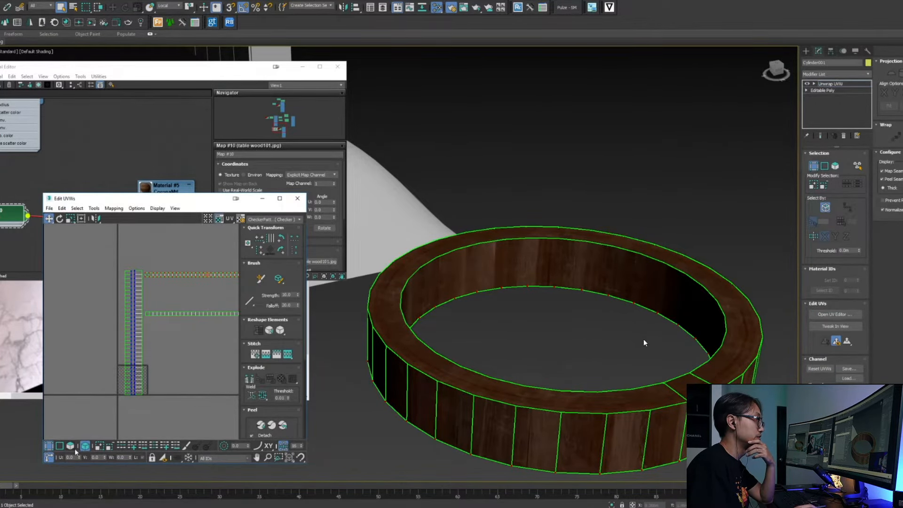
key(3)
drag(139, 258, 108, 342)
key(e)
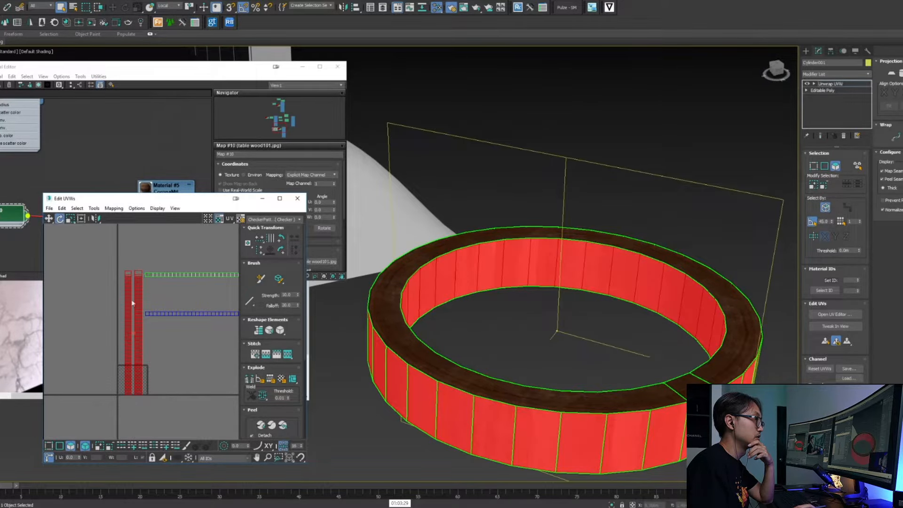
drag(137, 297, 130, 329)
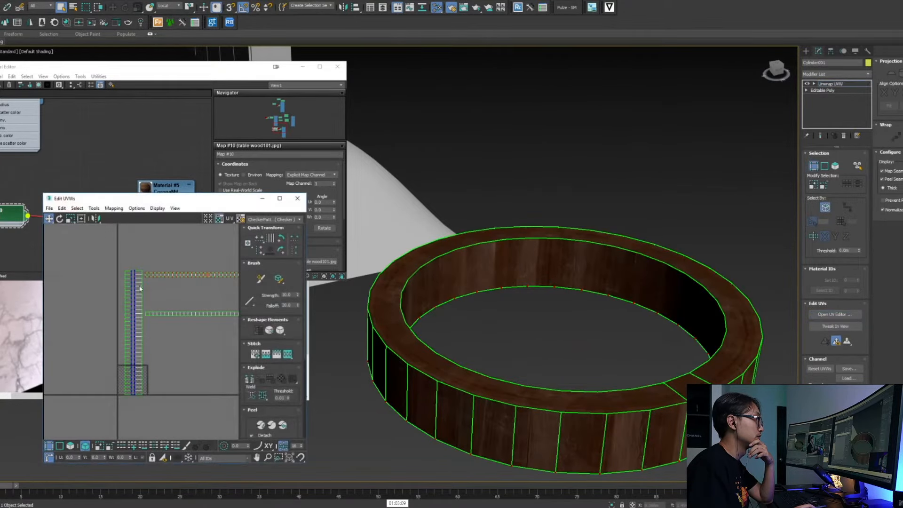
click(72, 446)
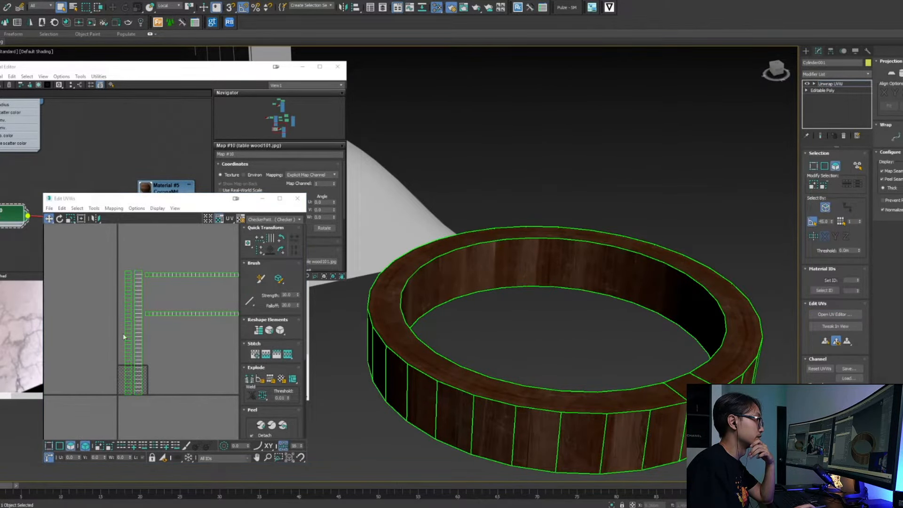
drag(137, 270, 119, 327)
key(e)
drag(137, 296, 117, 330)
click(144, 292)
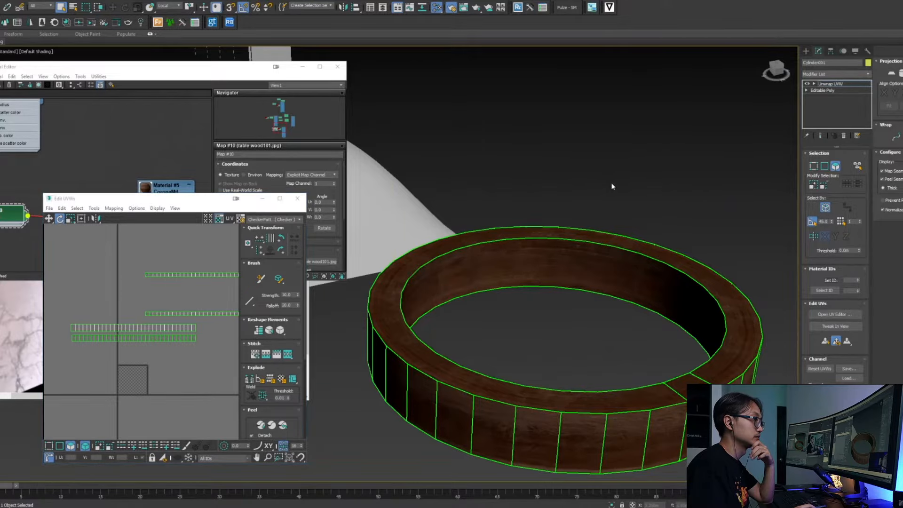
Leave face editing on the Unwrap UVW modifier and inspect the ring's wood grain direction from several angles
click(831, 85)
click(713, 139)
middle_drag(600, 289, 586, 276)
scroll(586, 275, down, 3)
click(586, 276)
key(z)
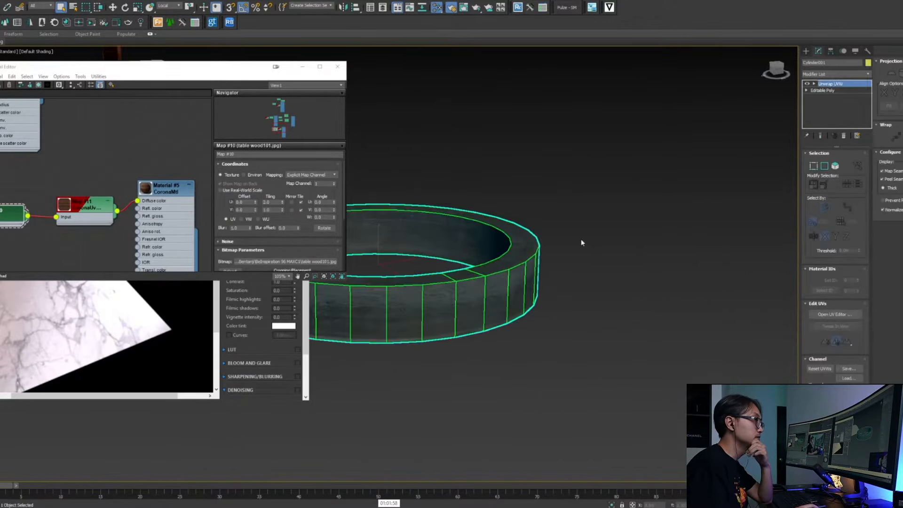
alt+middle_drag(516, 255, 609, 247)
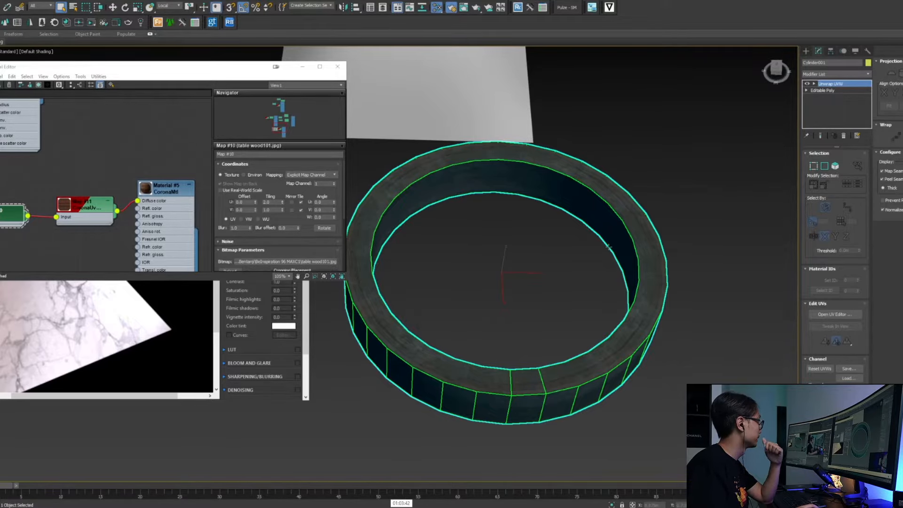
alt+middle_drag(608, 246, 503, 225)
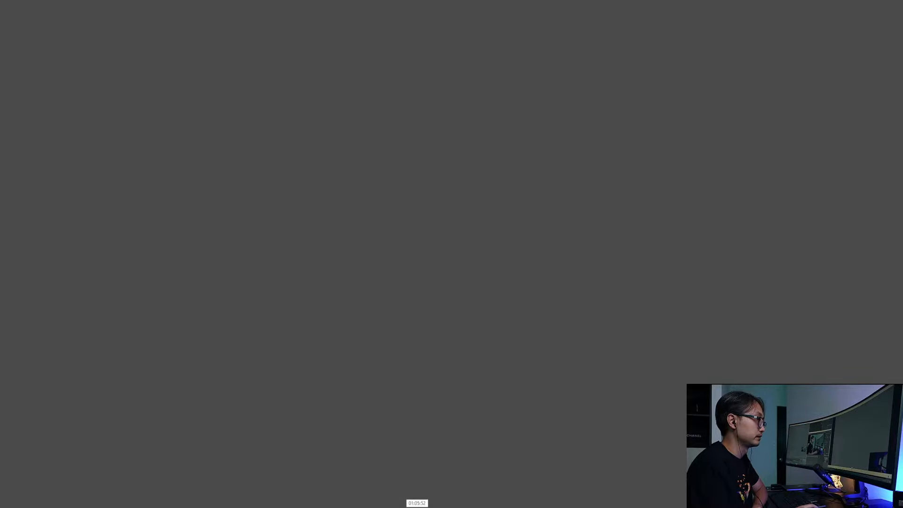
Open the marble texture in Photoshop and offset it by +1503 pixels horizontally and +1591 vertically with Wrap Around
key(ctrl+o)
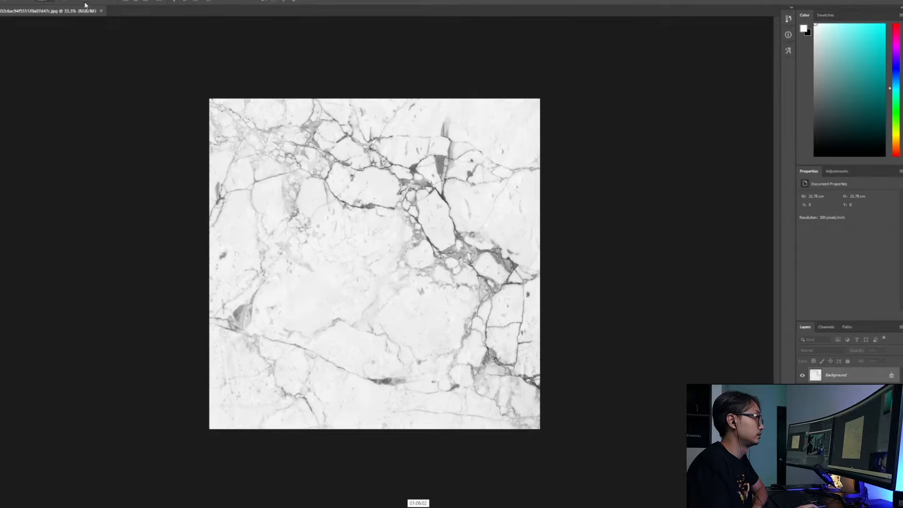
click(86, 3)
mouse_move(89, 140)
click(183, 175)
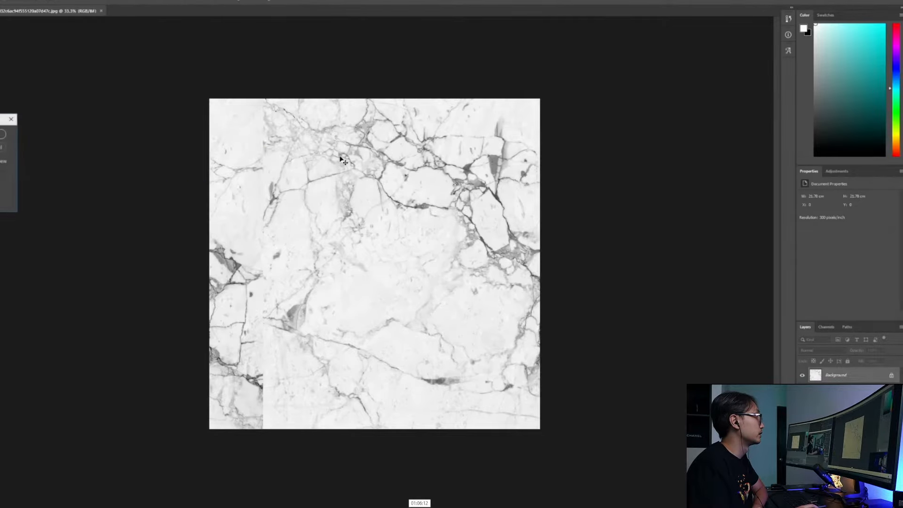
drag(0, 118, 81, 159)
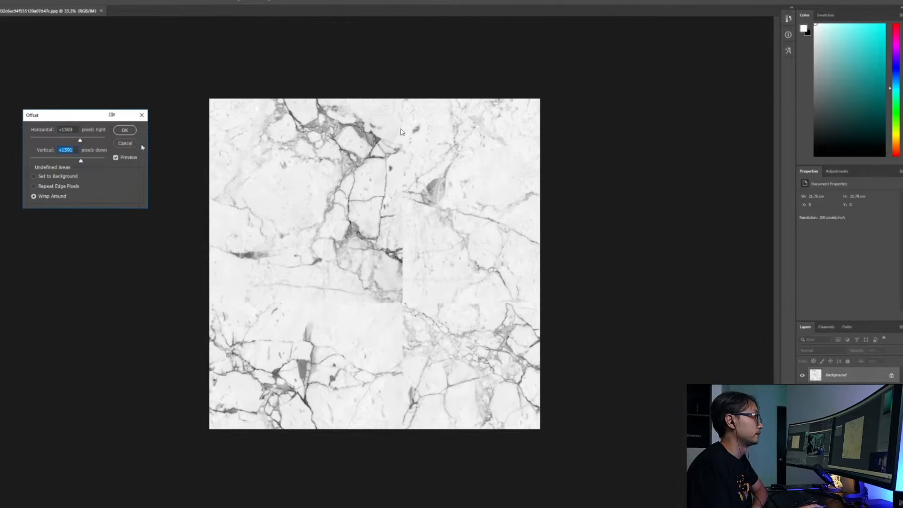
click(124, 130)
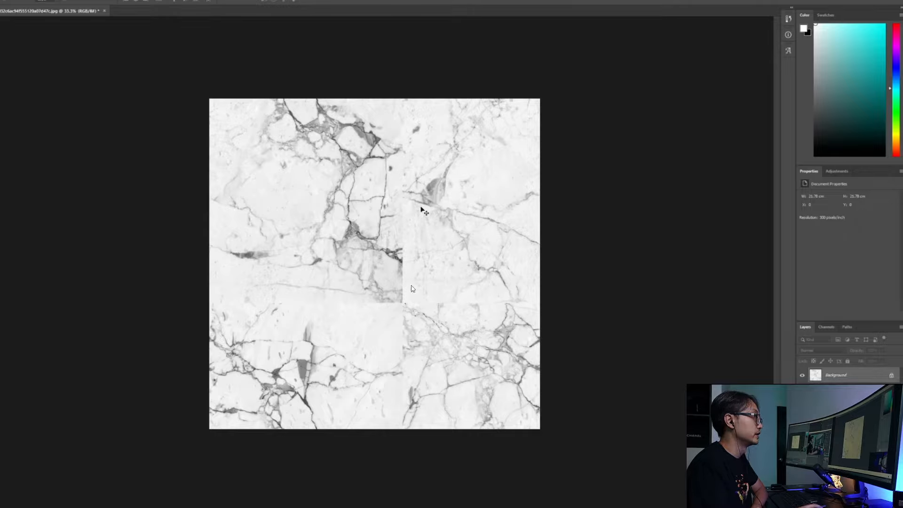
Select a narrow full-height band over the marble's vertical seam and fill it with Content-Aware, Normal mode, 100% opacity
drag(389, 92, 417, 500)
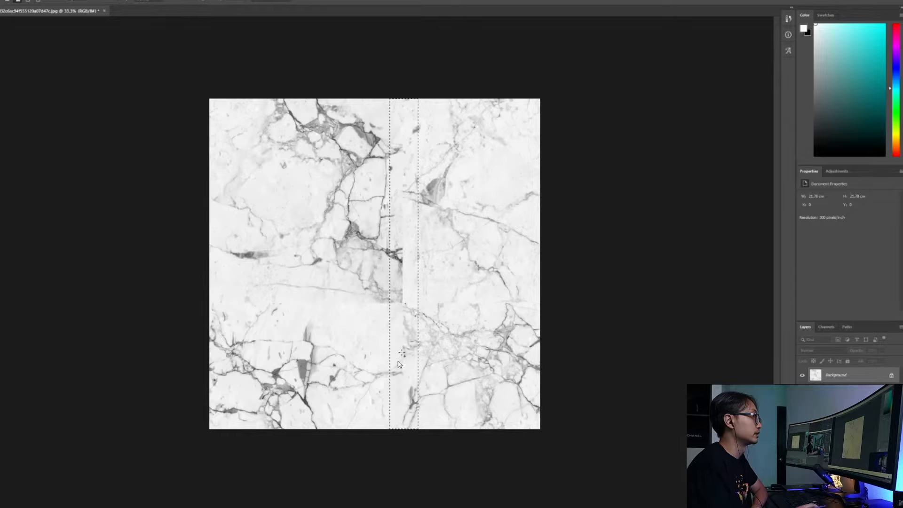
key(shift+F5)
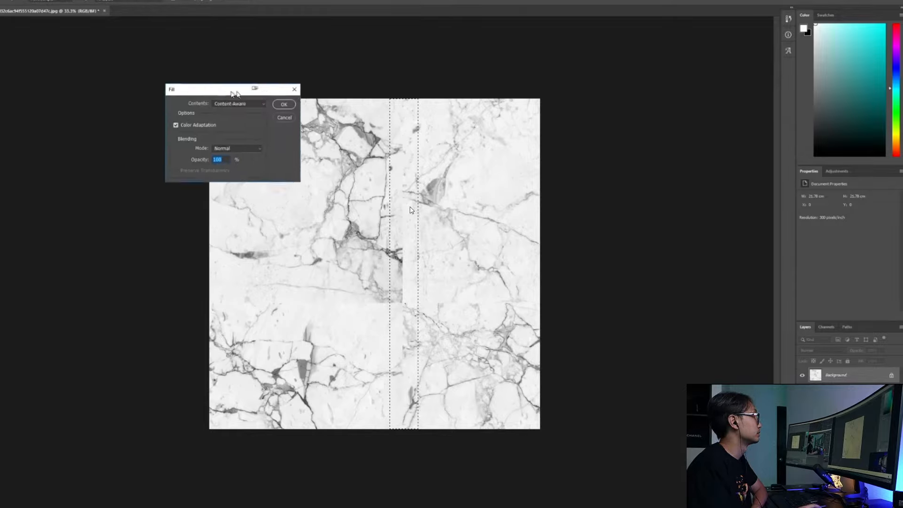
drag(231, 93, 160, 93)
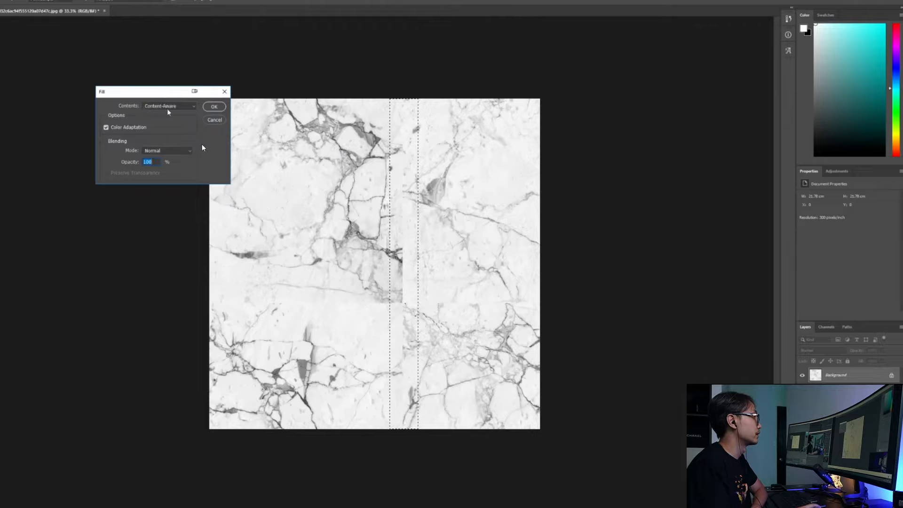
key(Return)
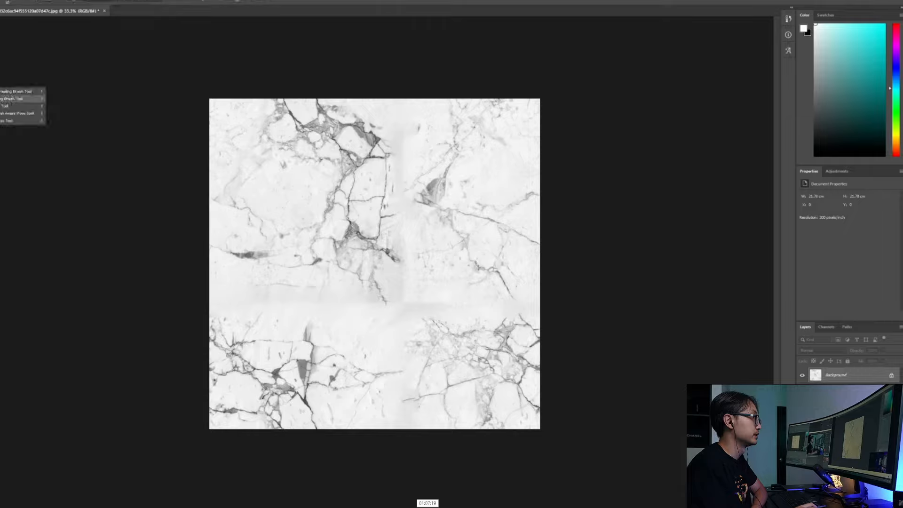
Choose the Healing Brush Tool, enlarge its brush, and set its hardness to 0%
click(5, 98)
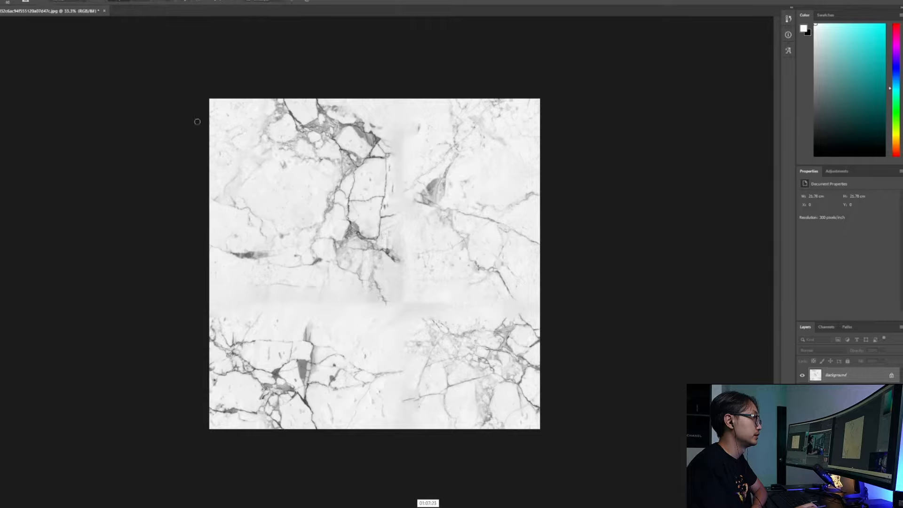
key(])
key(])
key(])
key(])
key(])
key(])
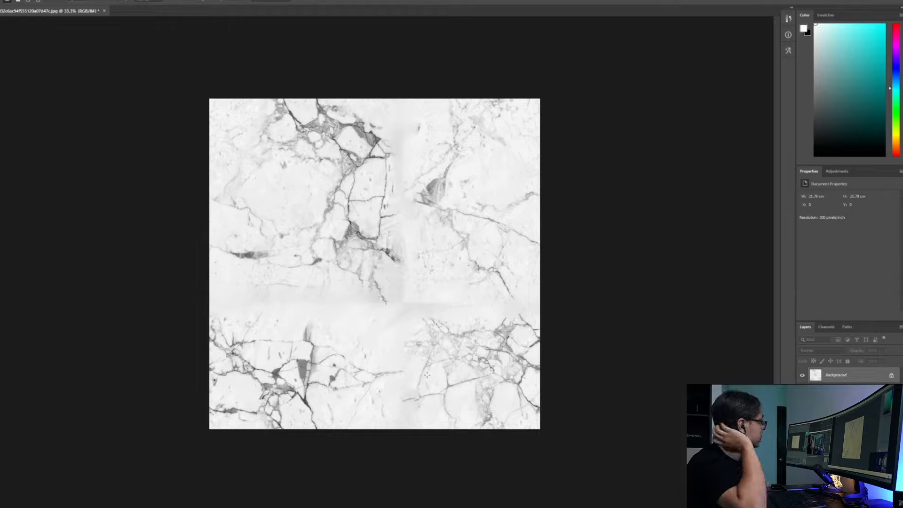
key(j)
click(14, 2)
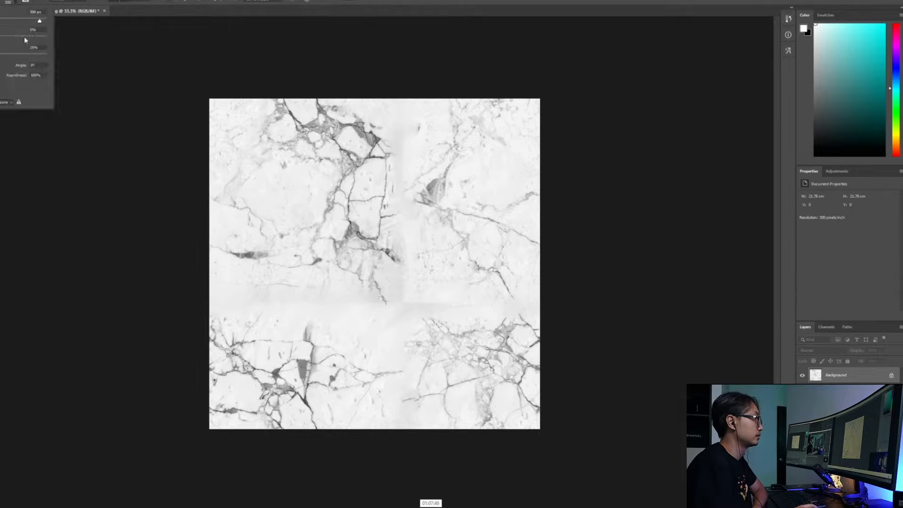
drag(25, 38, 0, 39)
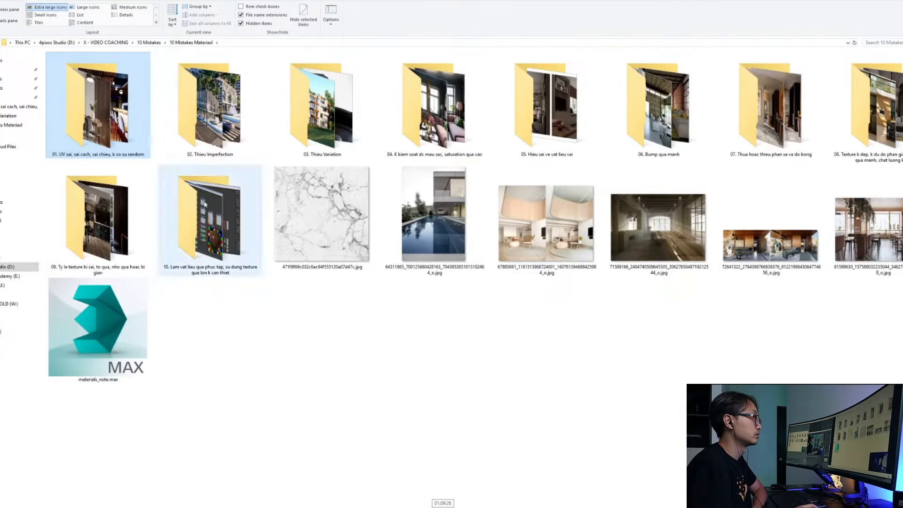
Switch to File Explorer, browse the 10 Mistakes Material subfolders, and open the folder "02. Thieu Imperfection"
double_click(221, 206)
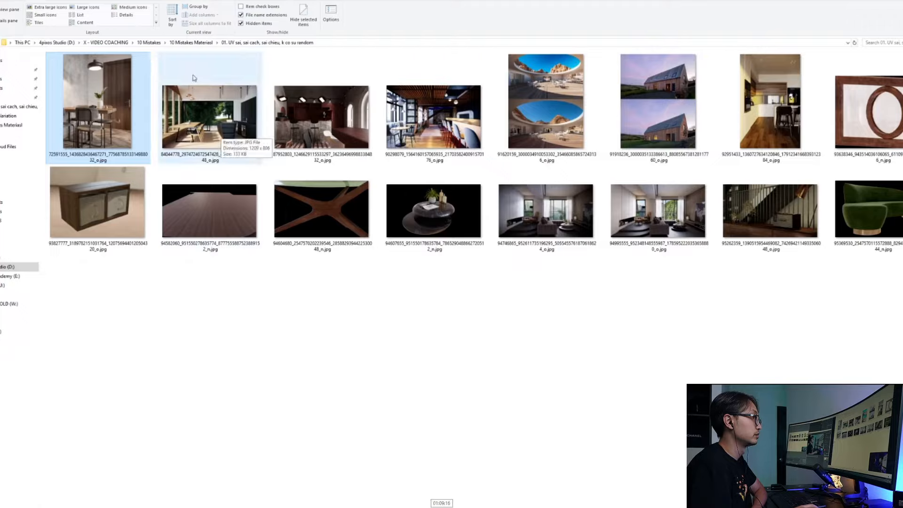
key(BackSpace)
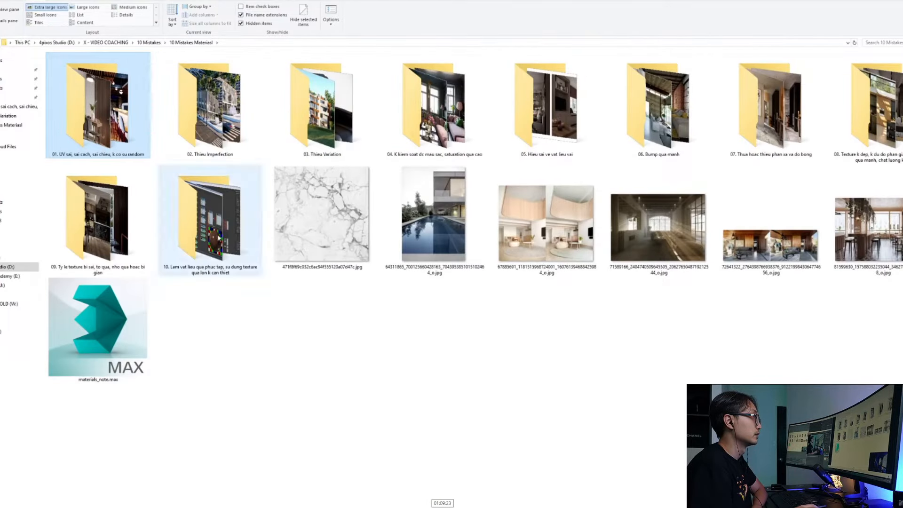
click(199, 148)
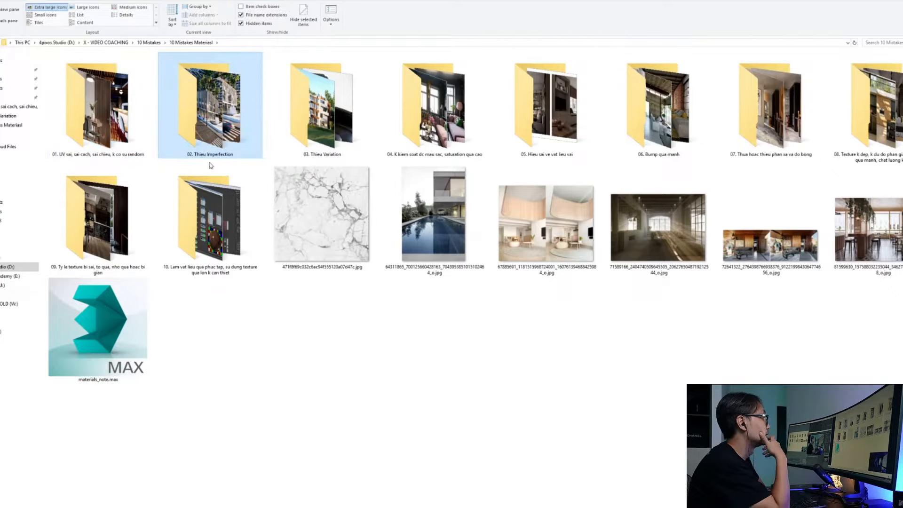
double_click(218, 157)
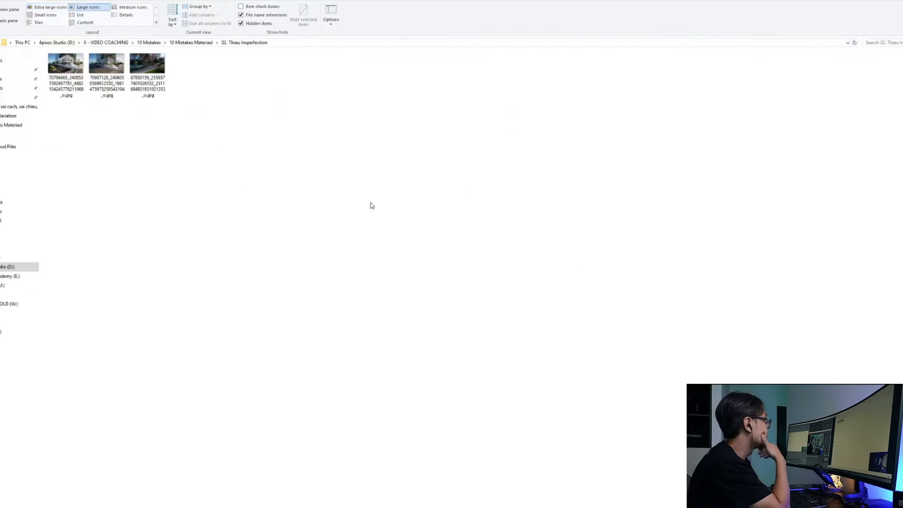
Show the imperfection folder's images as extra large icons and open the first building render full-size
click(50, 8)
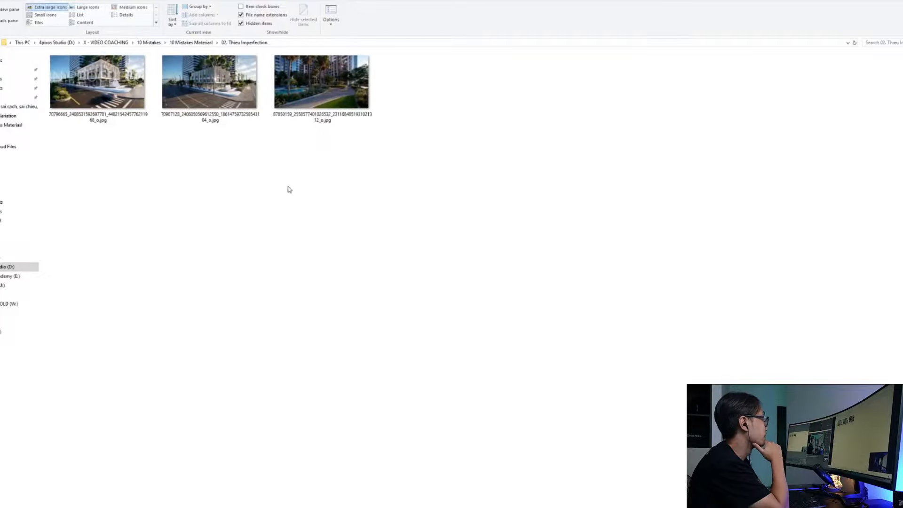
click(118, 103)
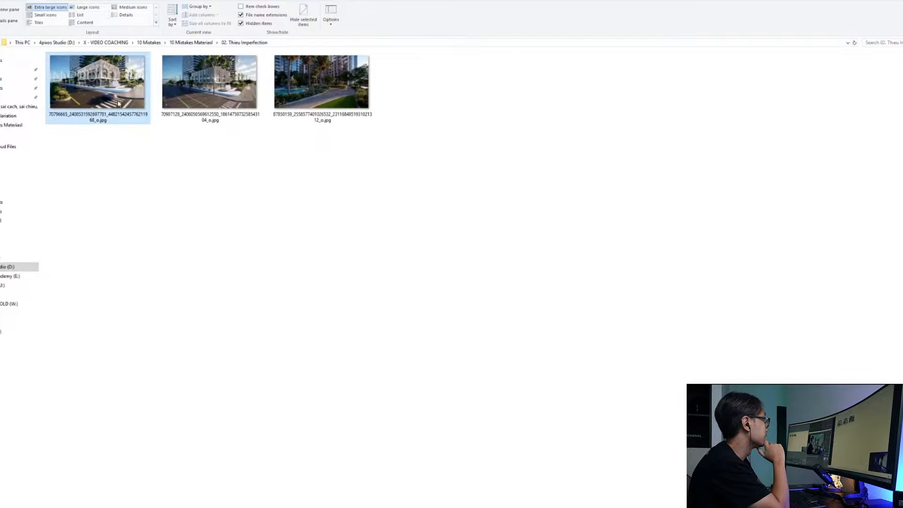
key(Return)
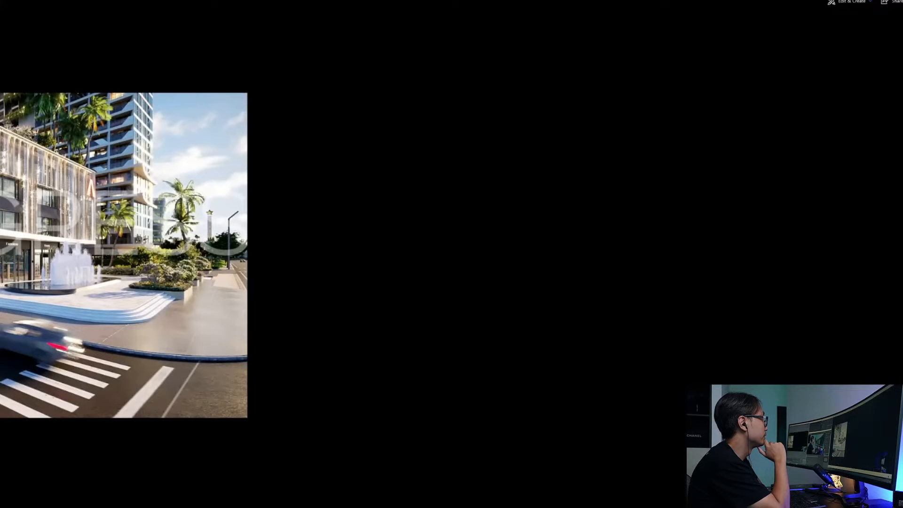
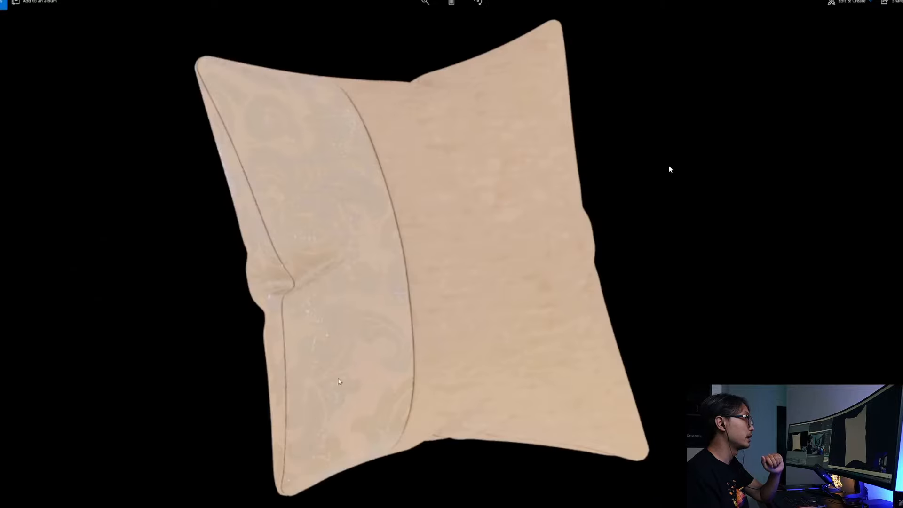
View the whole beige cushion image, go on to the grey and black sofa cushions, and examine their fabric up close
scroll(386, 197, down, 2)
scroll(388, 200, down, 2)
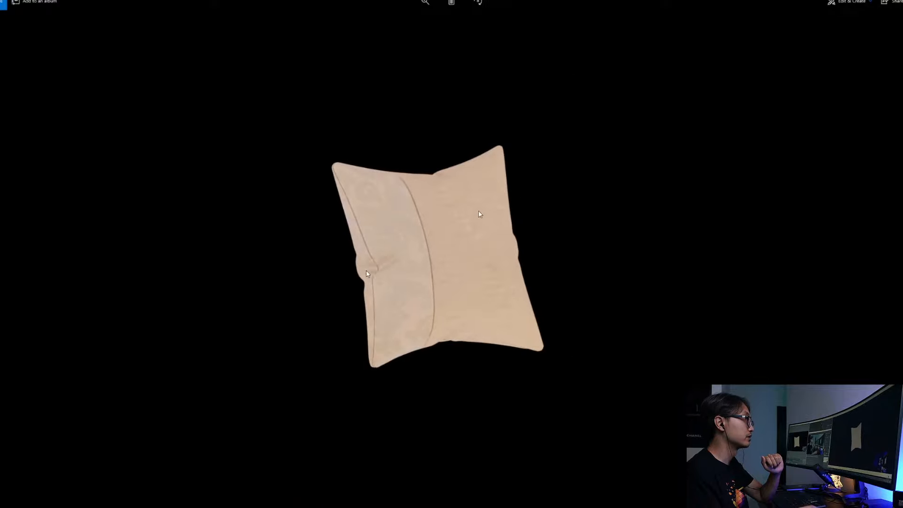
key(Right)
scroll(423, 289, up, 3)
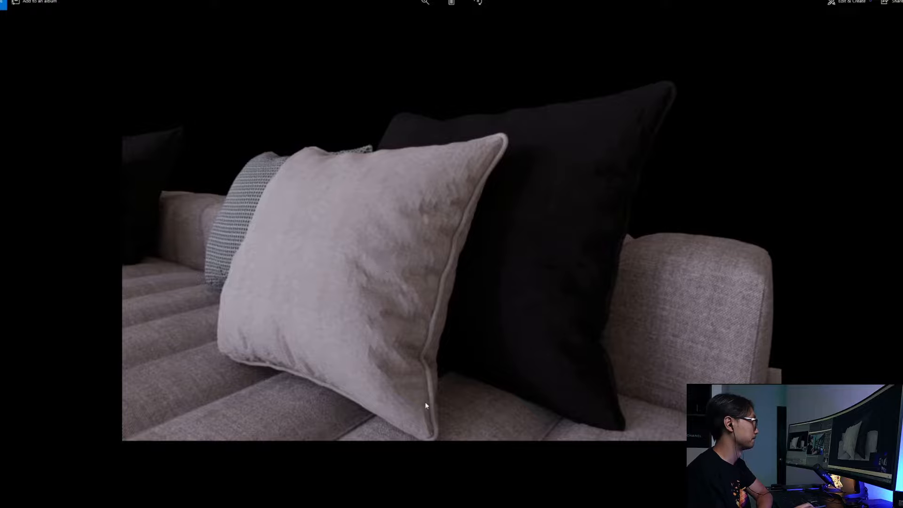
scroll(691, 333, down, 3)
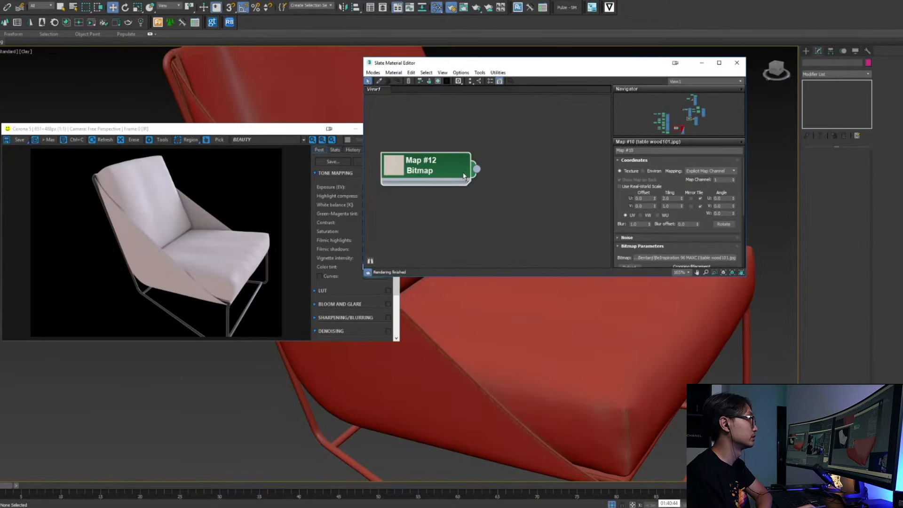
Move the Map #12 Bitmap node away from the chair material to free space in front of its inputs
middle_drag(512, 168, 497, 171)
drag(429, 166, 469, 177)
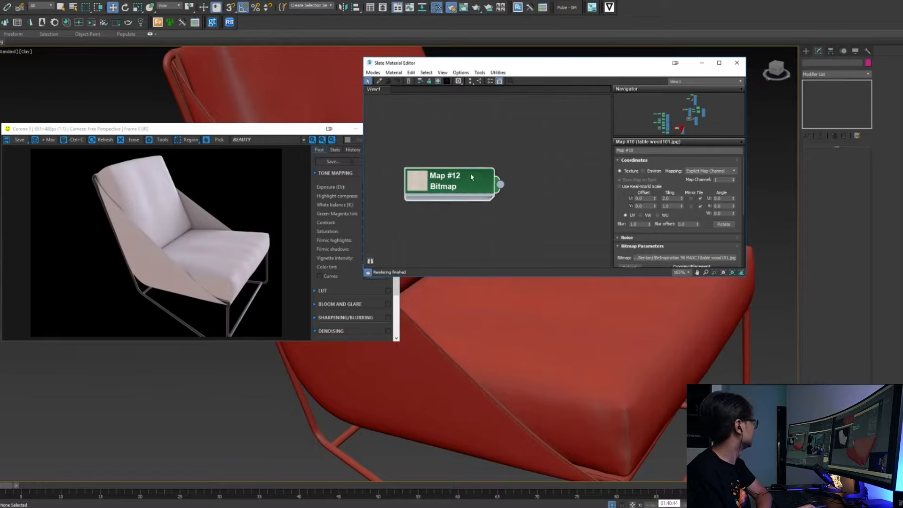
middle_drag(523, 172, 459, 171)
drag(421, 182, 433, 156)
middle_drag(496, 157, 508, 181)
drag(431, 181, 381, 182)
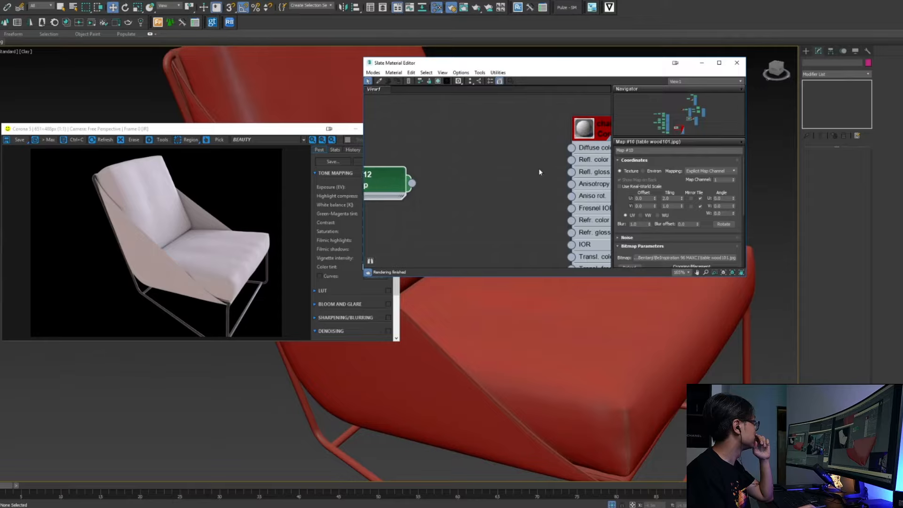
Open the chair CoronaMtl's parameters and darken its diffuse color to a grey of value 157
double_click(600, 133)
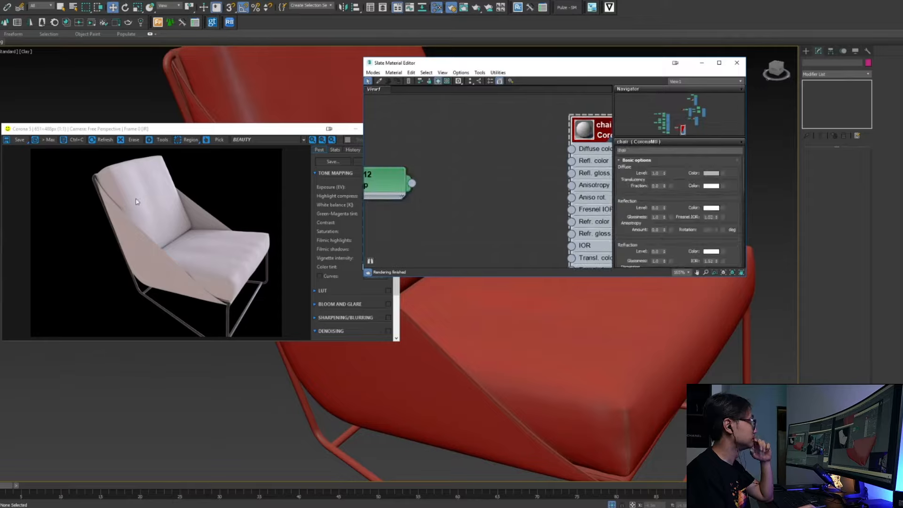
click(711, 173)
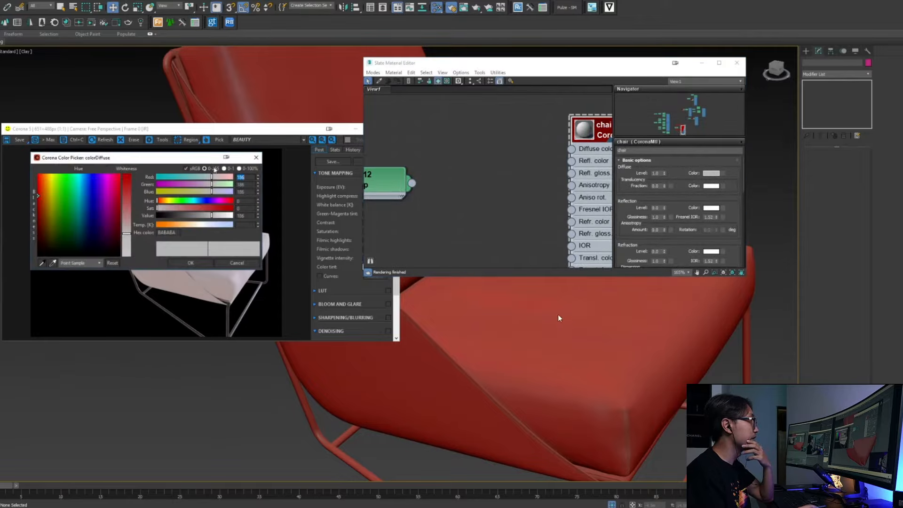
click(191, 263)
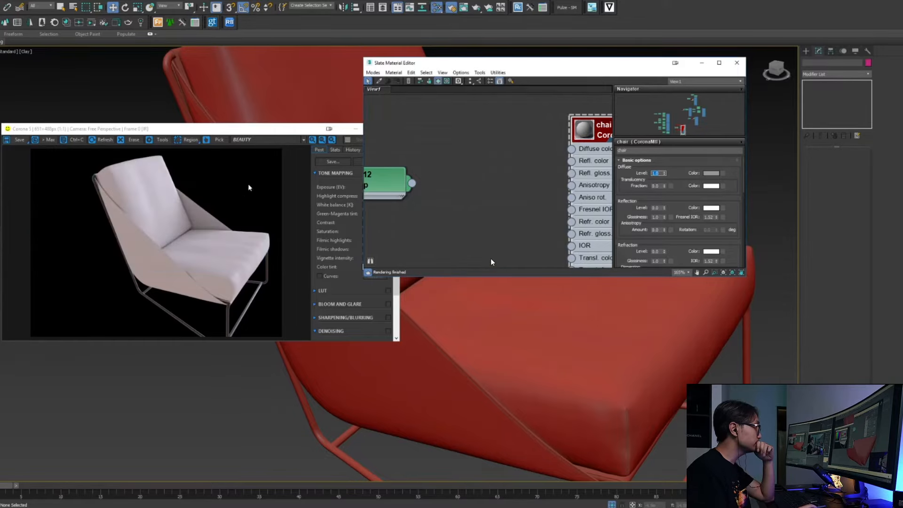
Start interactive rendering in the Corona frame buffer and orbit around the armchair to inspect its plain diffuse shading
drag(281, 132, 258, 130)
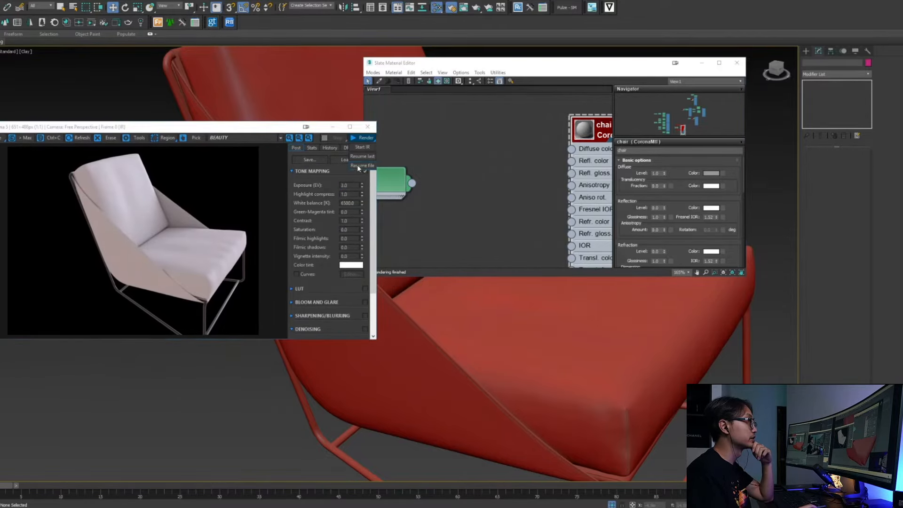
click(362, 147)
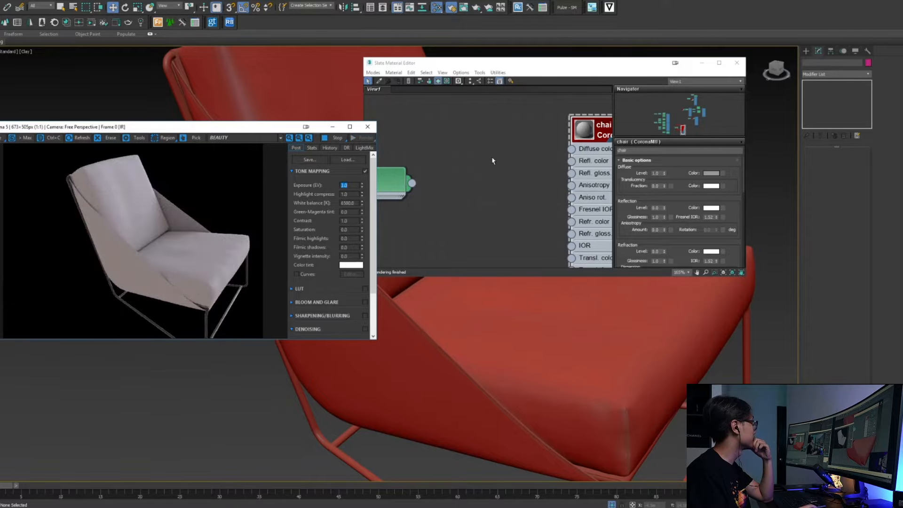
alt+middle_drag(452, 379, 477, 366)
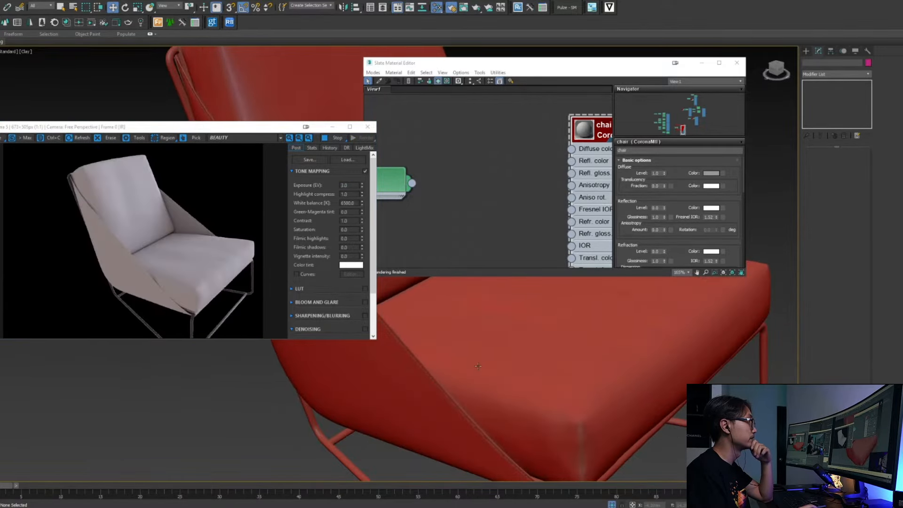
scroll(477, 366, up, 3)
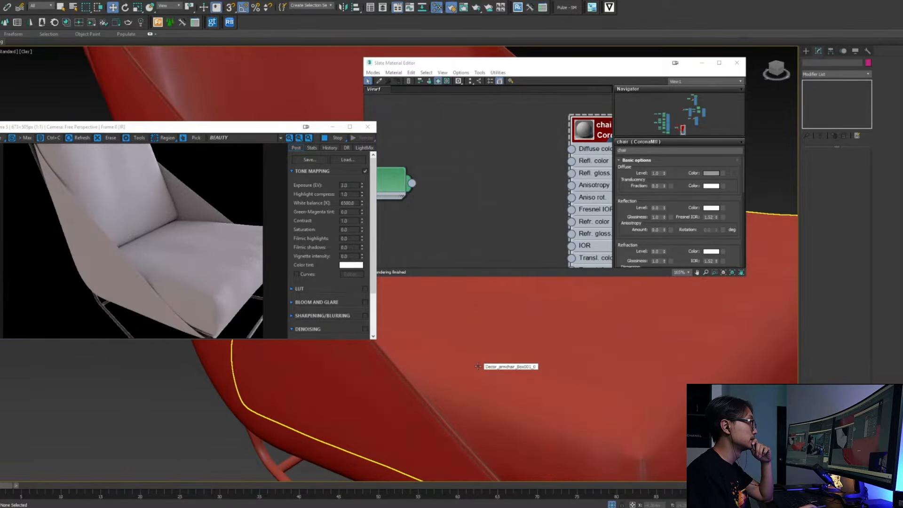
scroll(478, 366, down, 3)
Add a Falloff map between the Bitmap node and the chair material
right_click(463, 137)
mouse_move(472, 149)
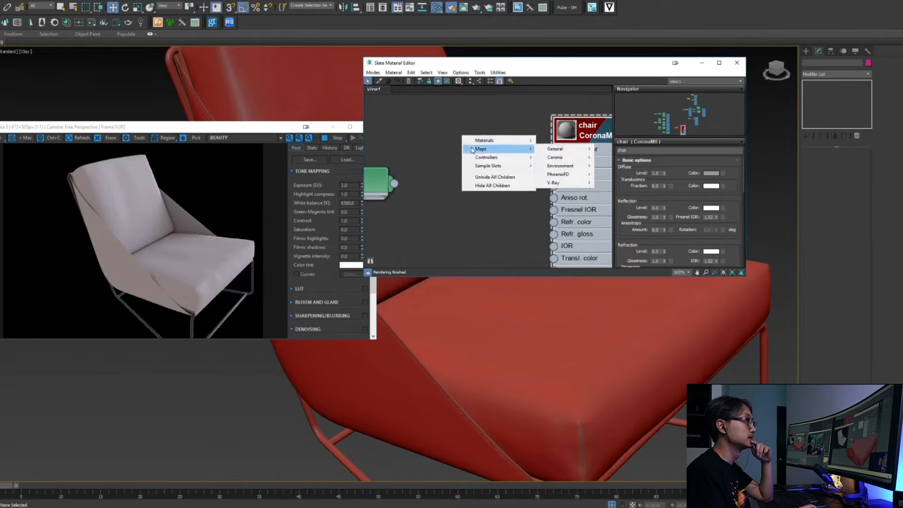
mouse_move(559, 150)
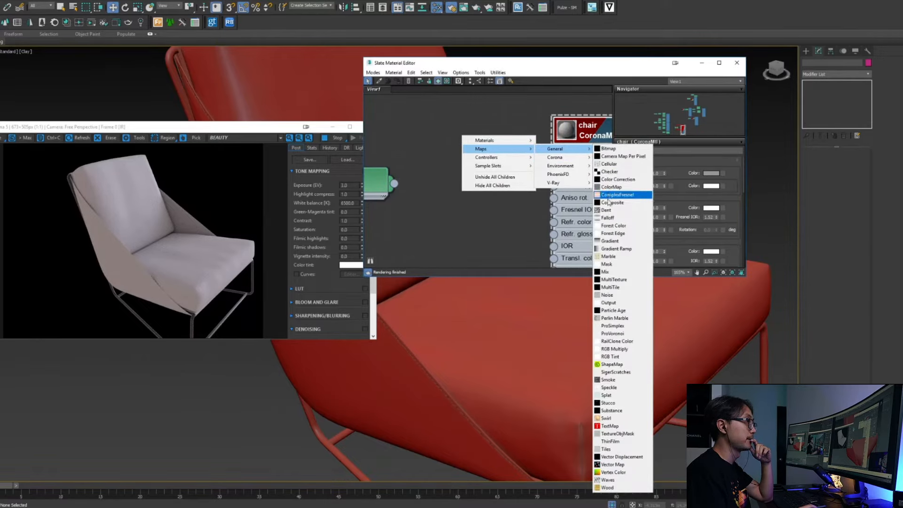
click(607, 218)
drag(468, 127, 467, 155)
click(468, 166)
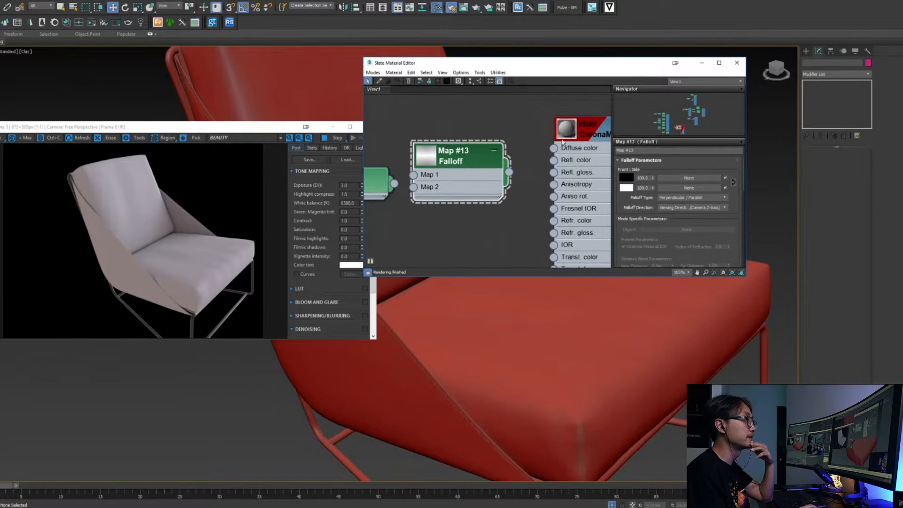
Copy the chair material's diffuse color into the Falloff map's front color and darken that color
click(590, 134)
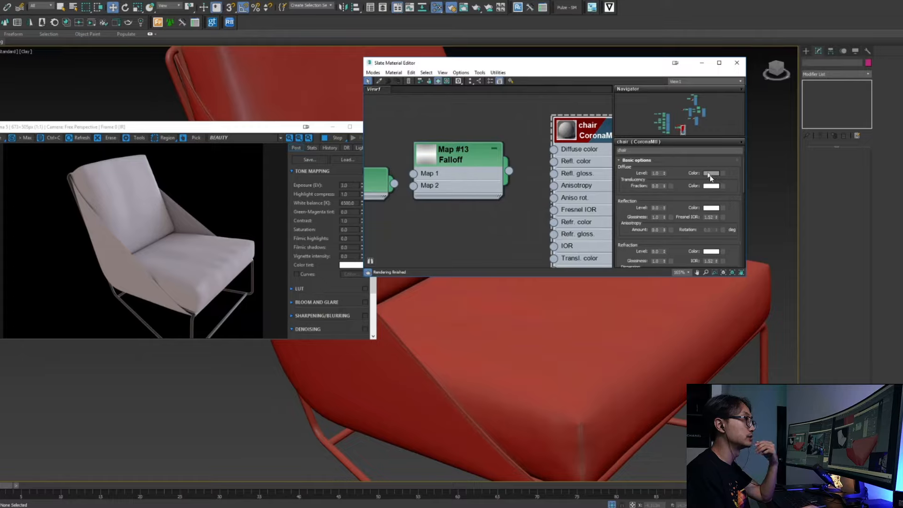
click(494, 149)
double_click(464, 159)
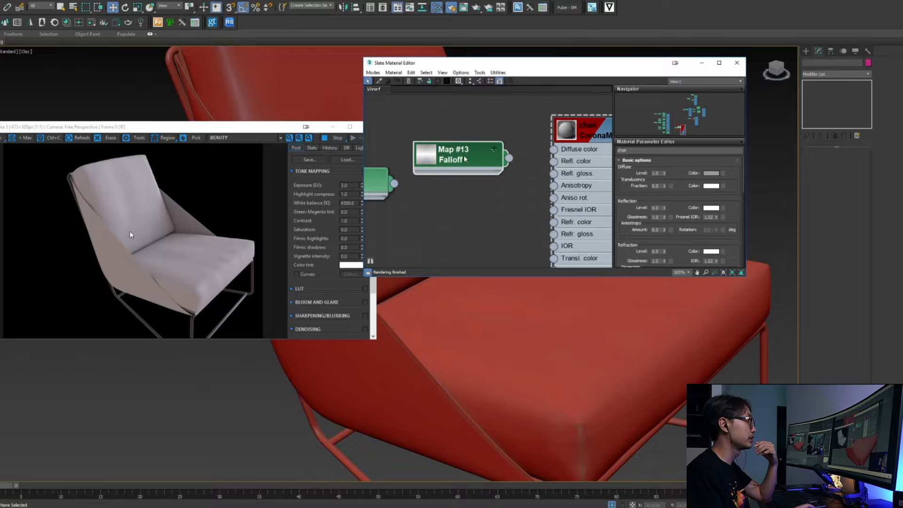
right_click(624, 176)
click(630, 190)
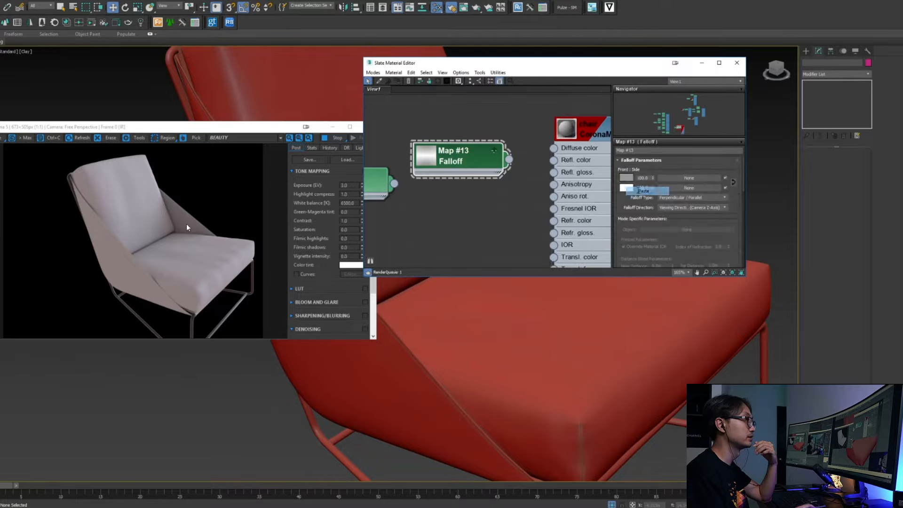
click(627, 179)
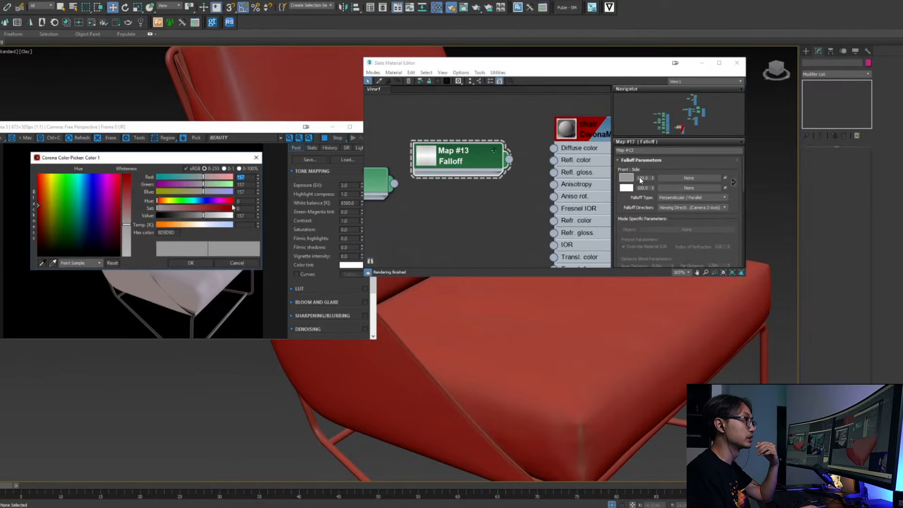
click(191, 264)
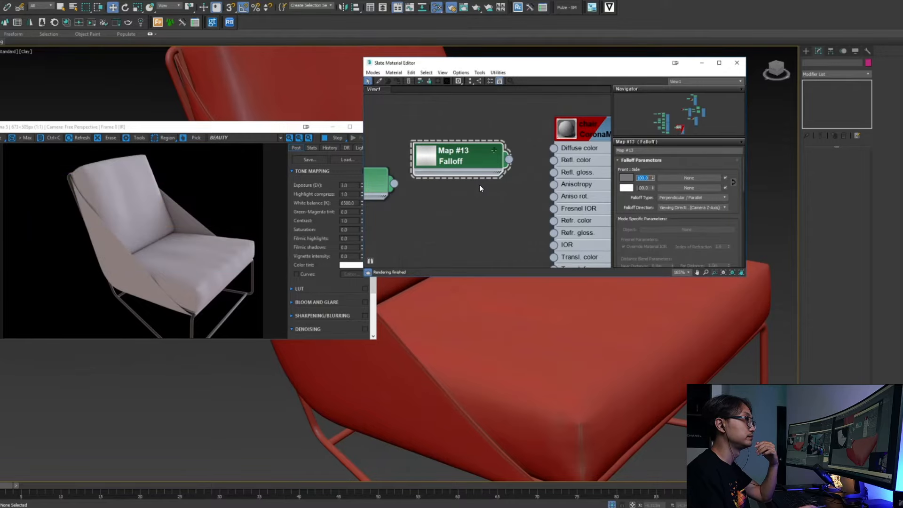
Slightly darken the Falloff's white side color, keep its front color at grey 118, and connect the map to the chair's Diffuse color
click(626, 187)
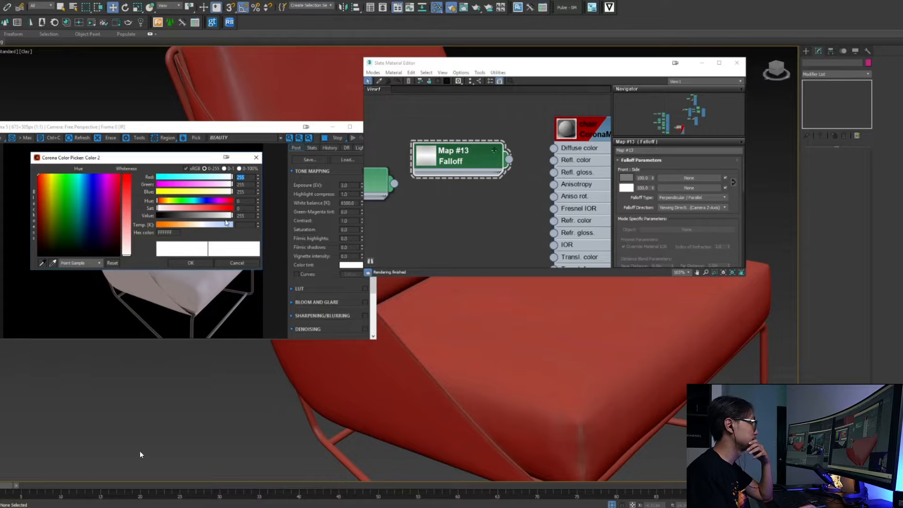
click(226, 216)
click(191, 263)
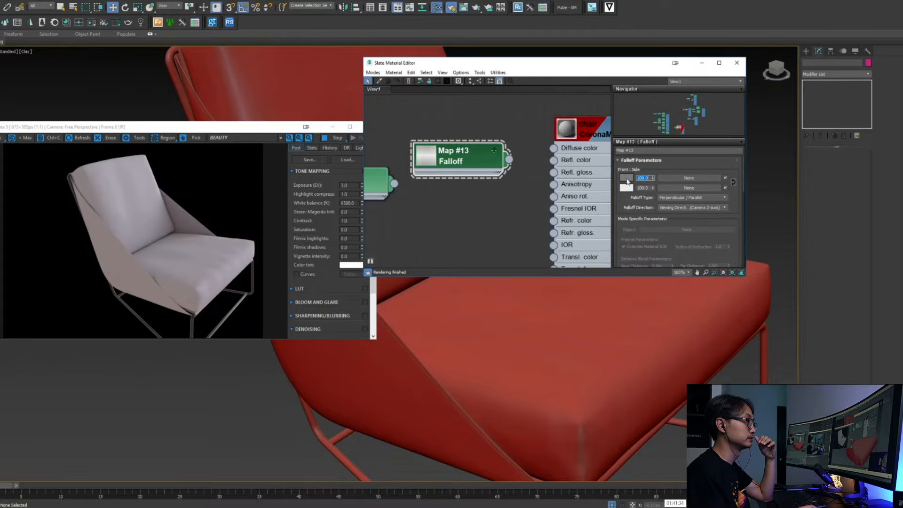
click(626, 178)
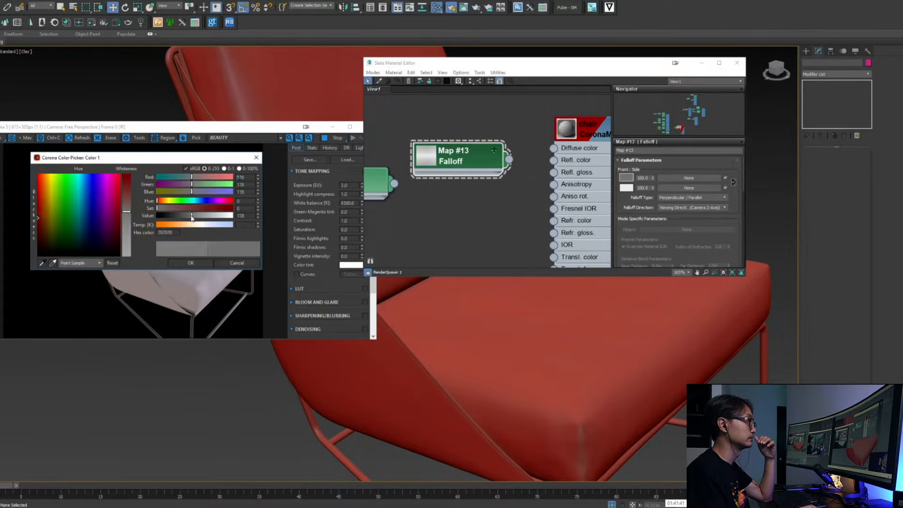
click(191, 263)
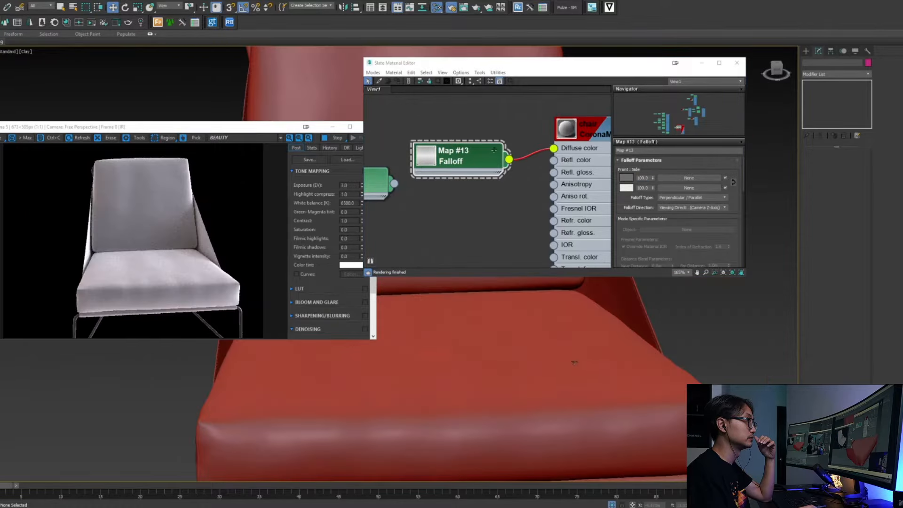
Orbit around the armchair to examine the Falloff shading from the front and side in the interactive render
alt+middle_drag(597, 351, 532, 354)
alt+middle_drag(468, 319, 541, 277)
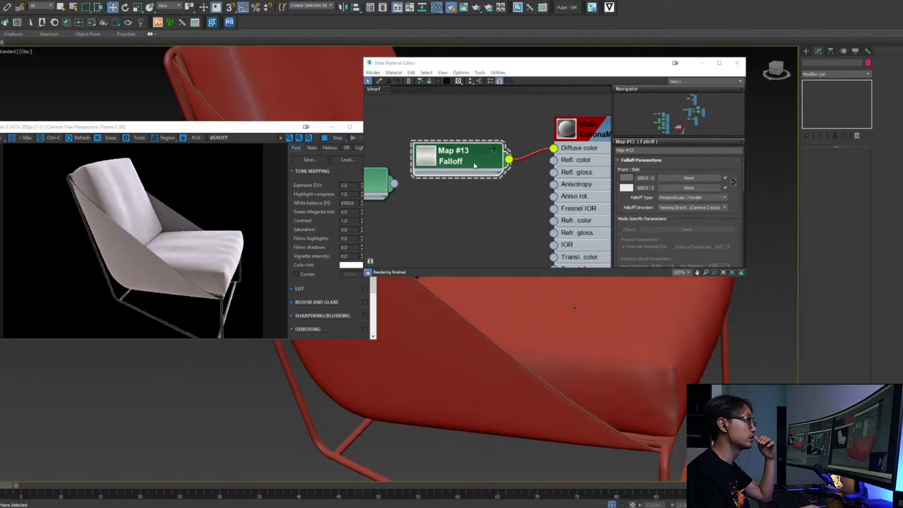
alt+middle_drag(568, 308, 607, 312)
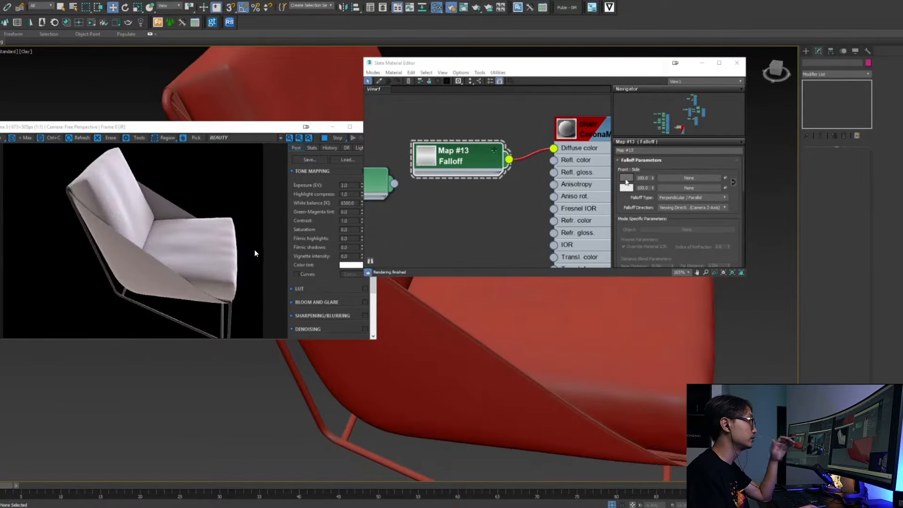
Open an enlarged preview of the chair material, examine the falloff on the sphere, and close the preview
right_click(574, 140)
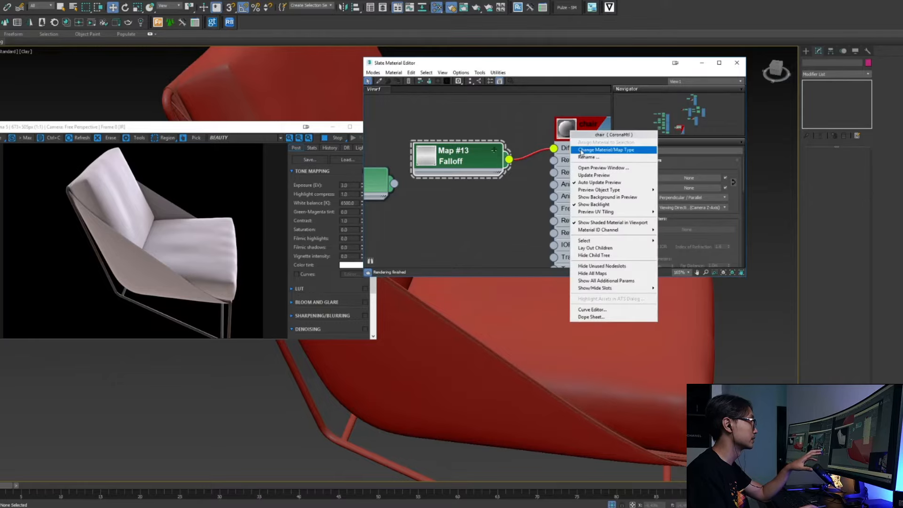
click(592, 168)
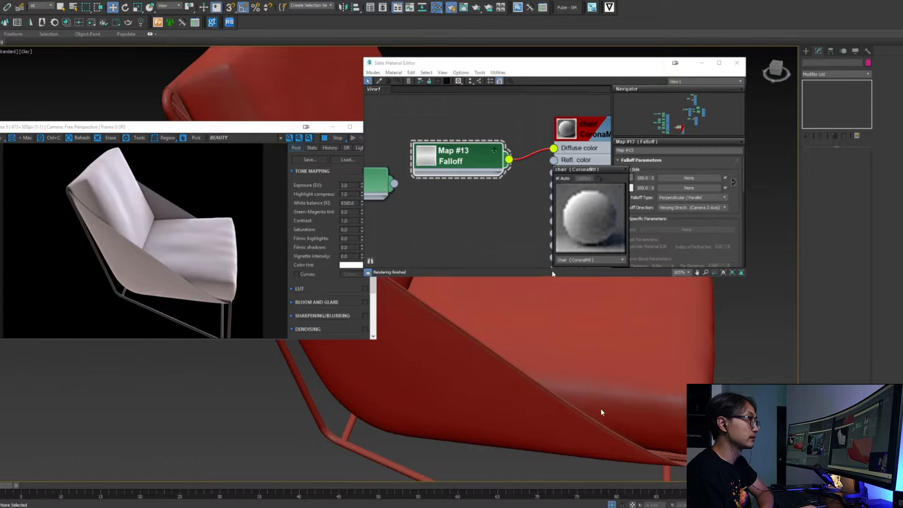
drag(552, 267, 431, 390)
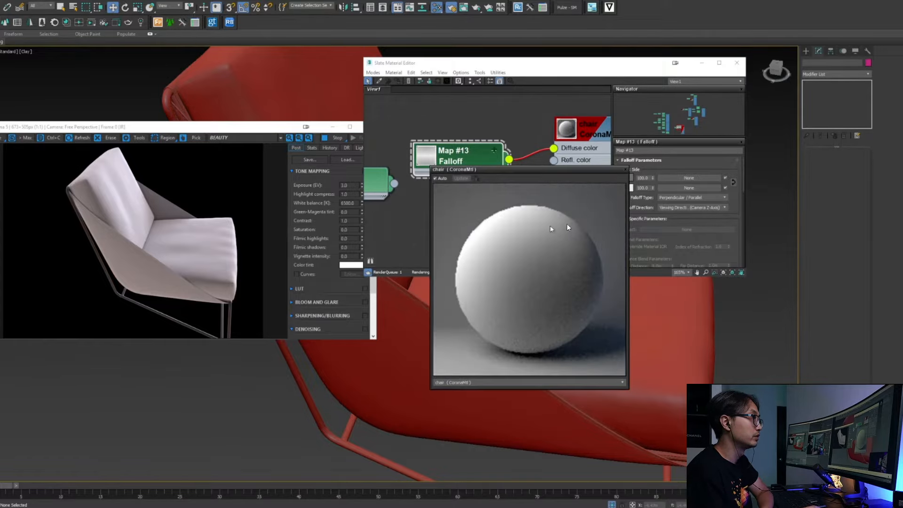
click(624, 169)
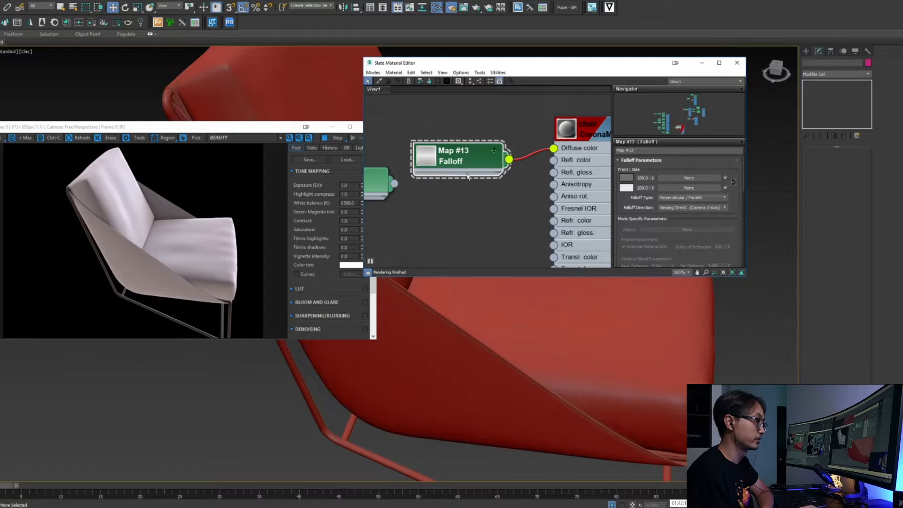
Darken the Falloff map's front color to grey 38 and its side color to about grey 167
click(627, 179)
drag(170, 216, 159, 217)
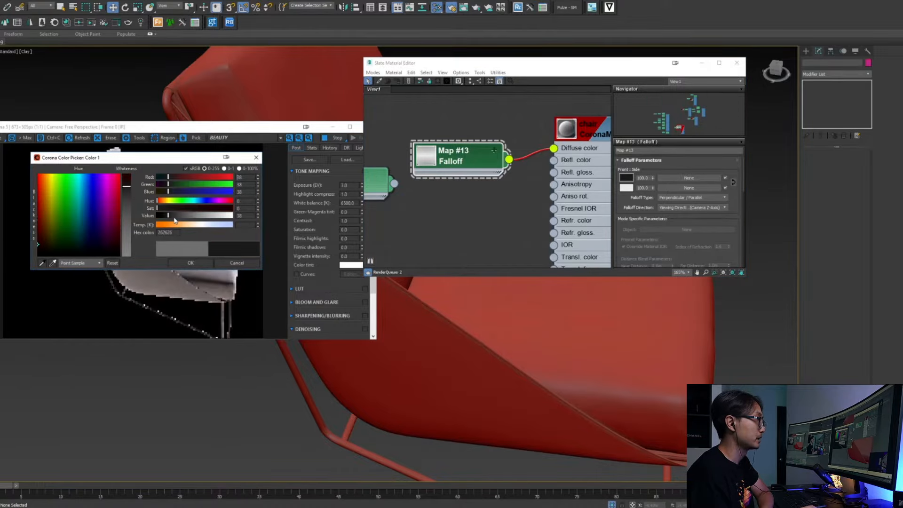
click(192, 262)
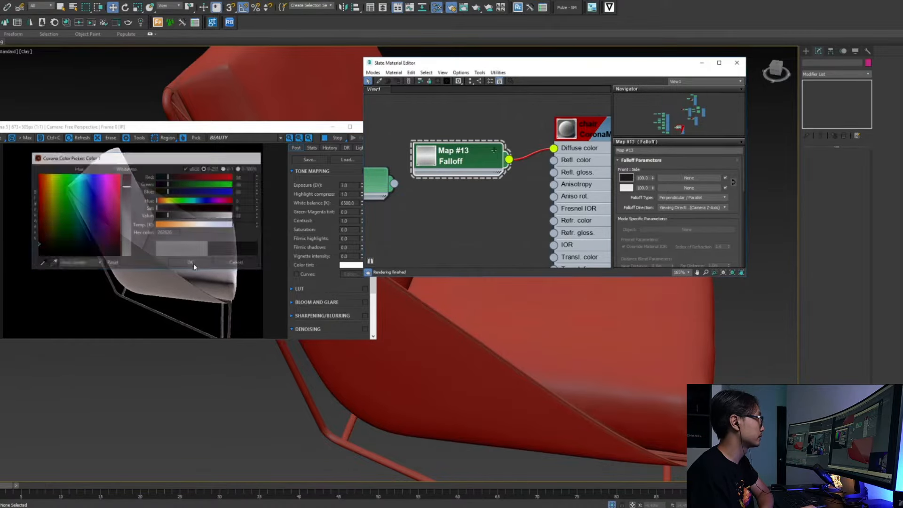
click(626, 188)
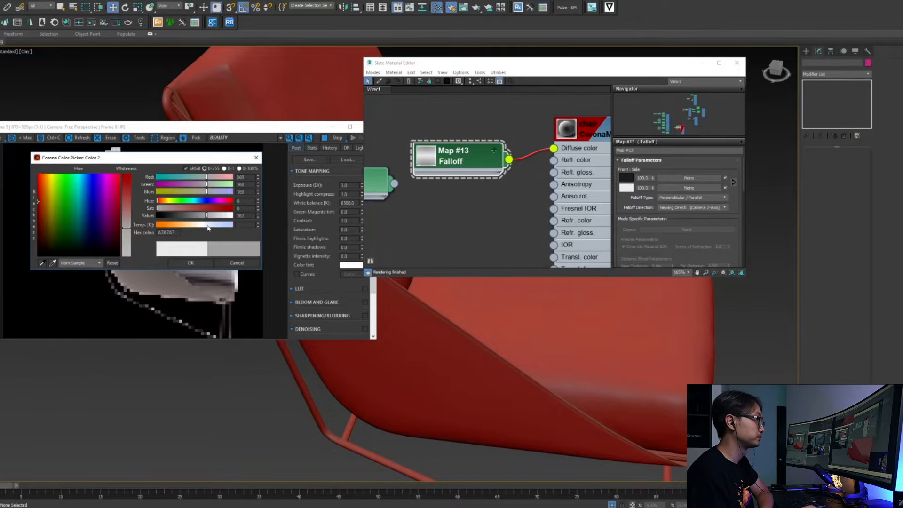
click(198, 262)
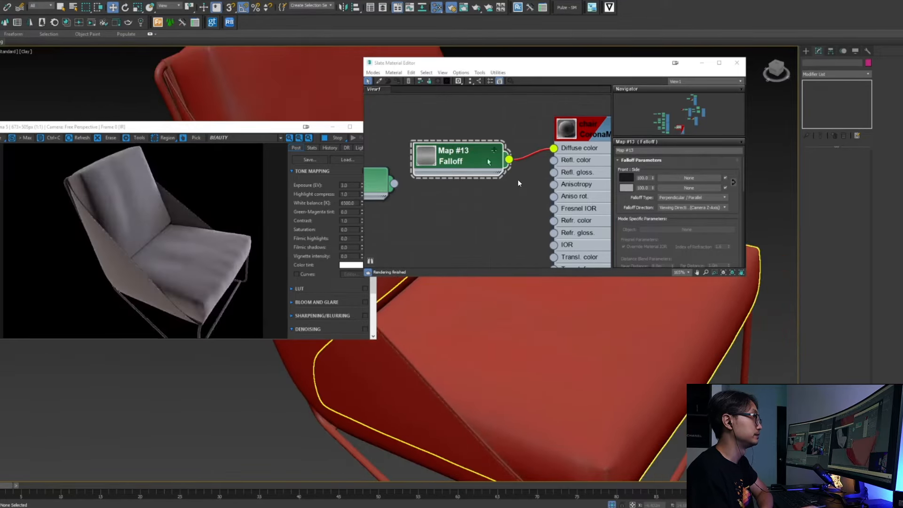
Move the Falloff map aside and feed the fabric Bitmap into two separate Color Correction maps
drag(461, 163, 474, 125)
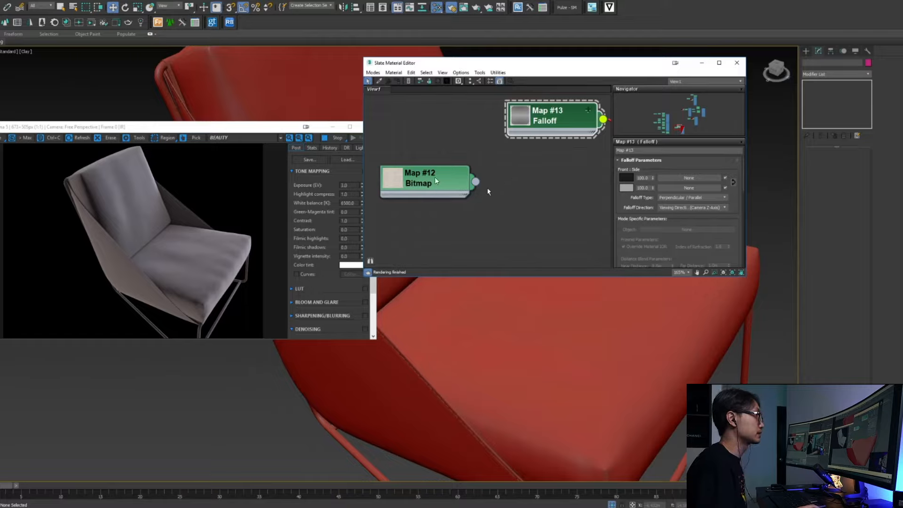
middle_drag(488, 191, 480, 192)
drag(467, 182, 507, 170)
mouse_move(522, 183)
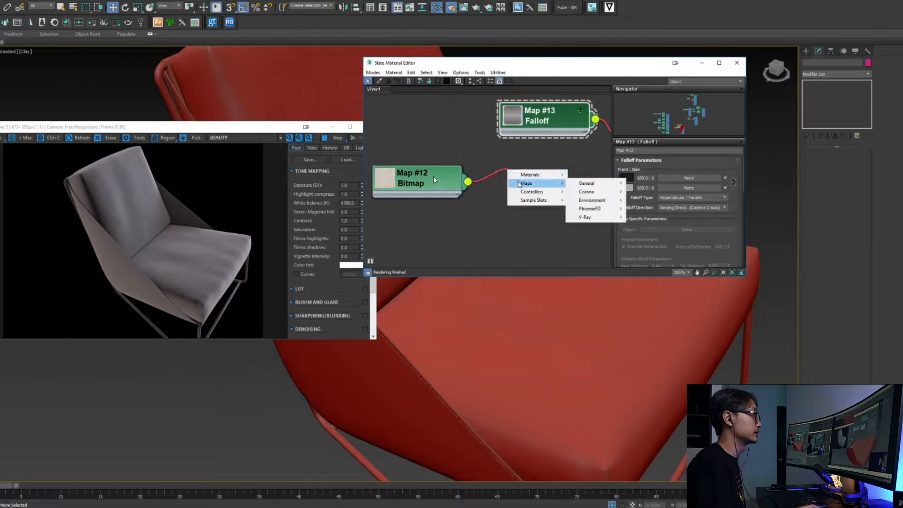
mouse_move(588, 183)
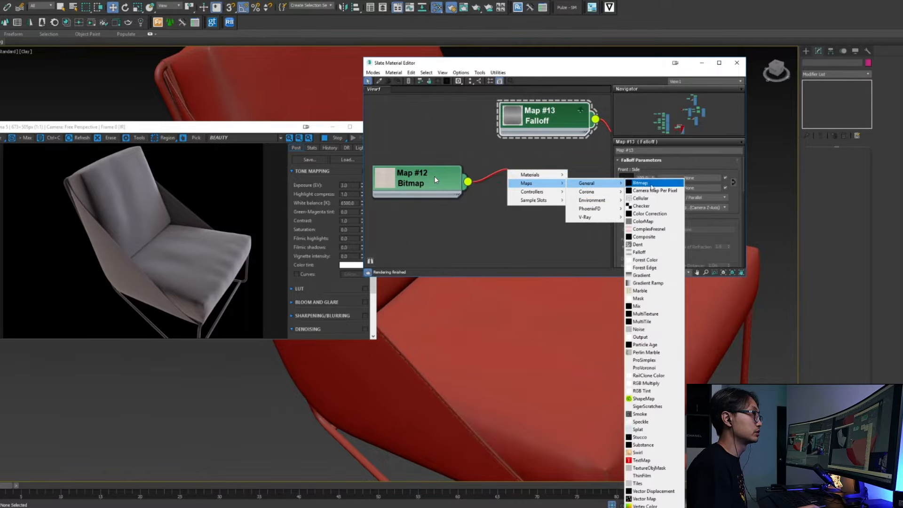
click(650, 214)
mouse_move(506, 177)
mouse_down()
mouse_move(557, 163)
mouse_move(557, 214)
mouse_up()
middle_drag(540, 170, 478, 145)
Switch the upper Color Correction map's lightness to Advanced and set its RGB gamma/contrast to 0.7
double_click(501, 139)
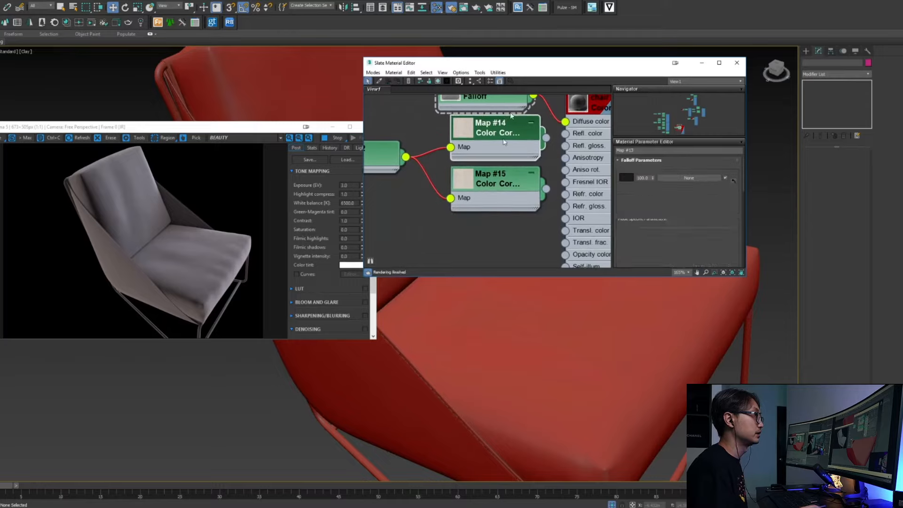
scroll(681, 228, down, 3)
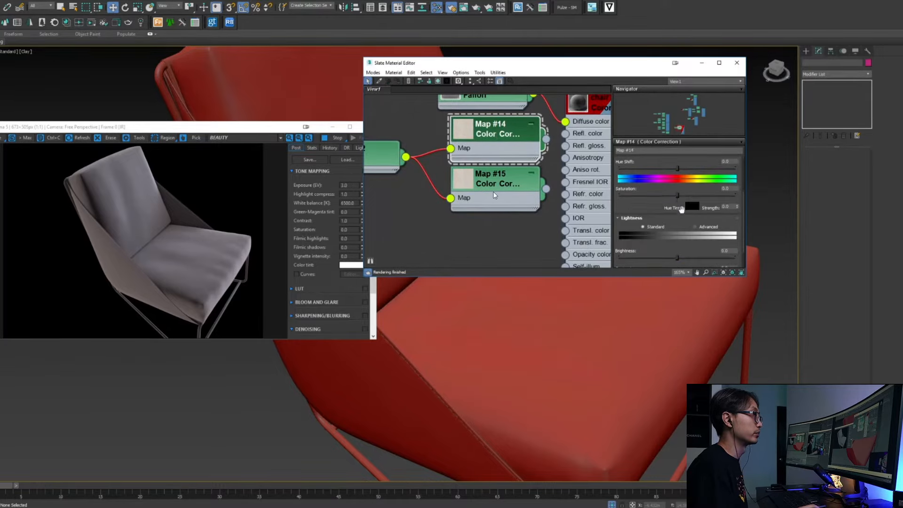
click(695, 228)
scroll(680, 222, down, 2)
double_click(675, 232)
text(0.7)
key(Return)
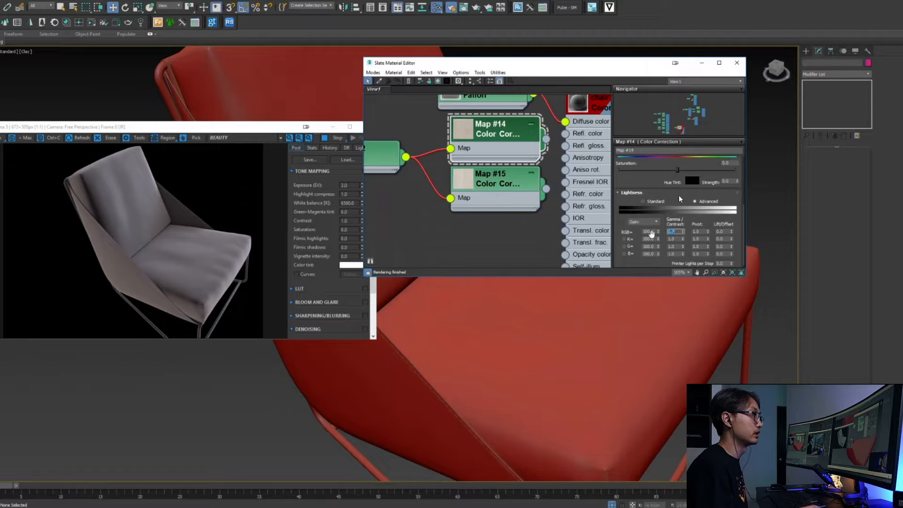
Switch the lower Color Correction map's lightness to Advanced and set its RGB gamma/contrast to 2
double_click(498, 185)
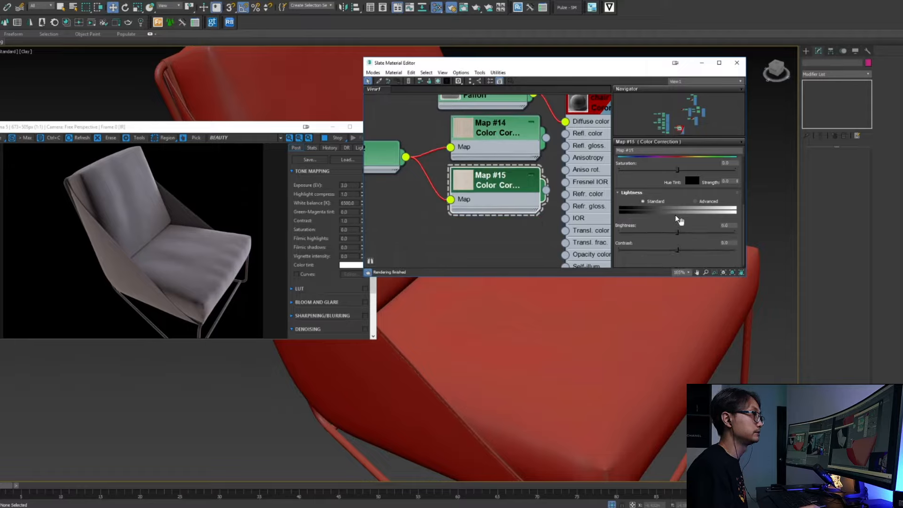
click(700, 202)
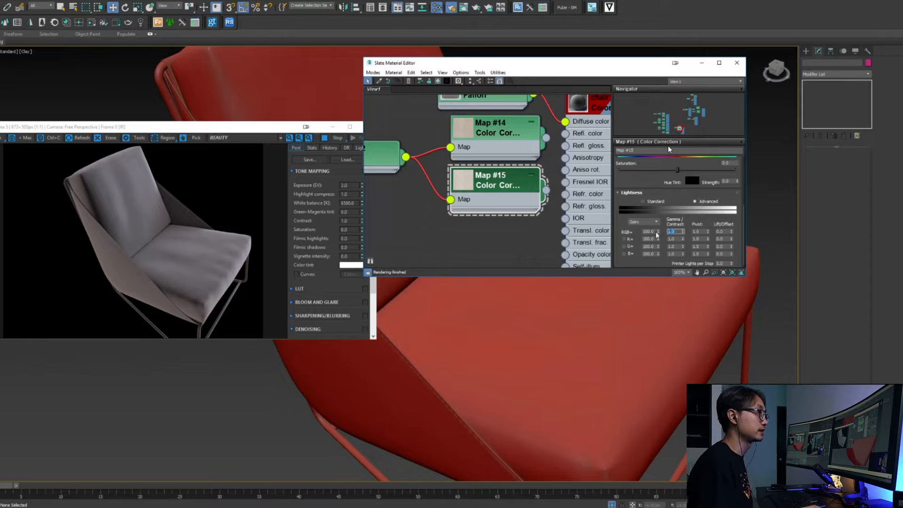
text(2)
key(Return)
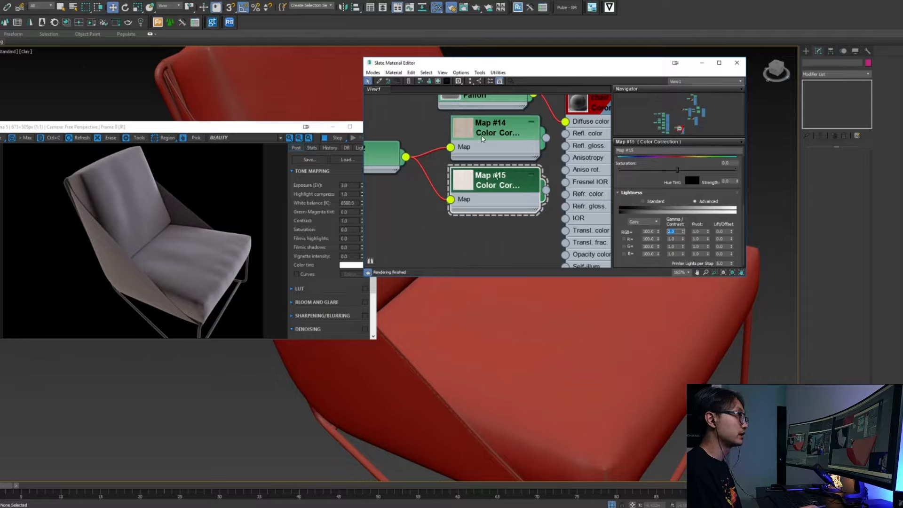
Rearrange the fabric Bitmap, Falloff and two Color Correction nodes to make room before the chair material
middle_drag(528, 146, 492, 203)
drag(455, 187, 465, 144)
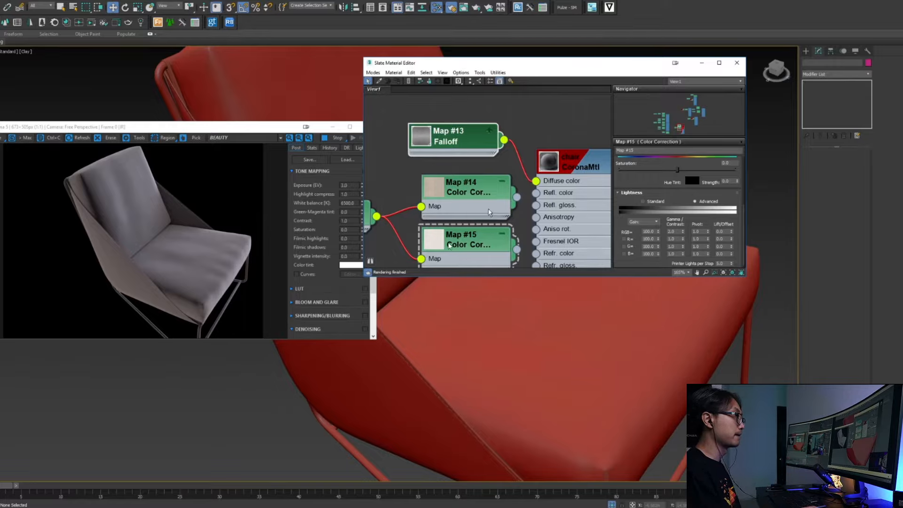
middle_drag(473, 214, 565, 188)
drag(446, 190, 344, 191)
drag(552, 164, 437, 163)
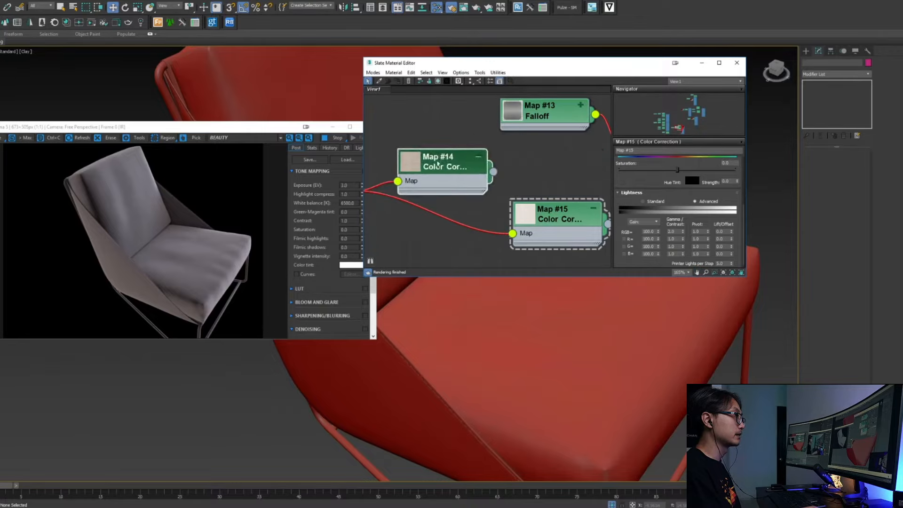
drag(549, 225, 435, 243)
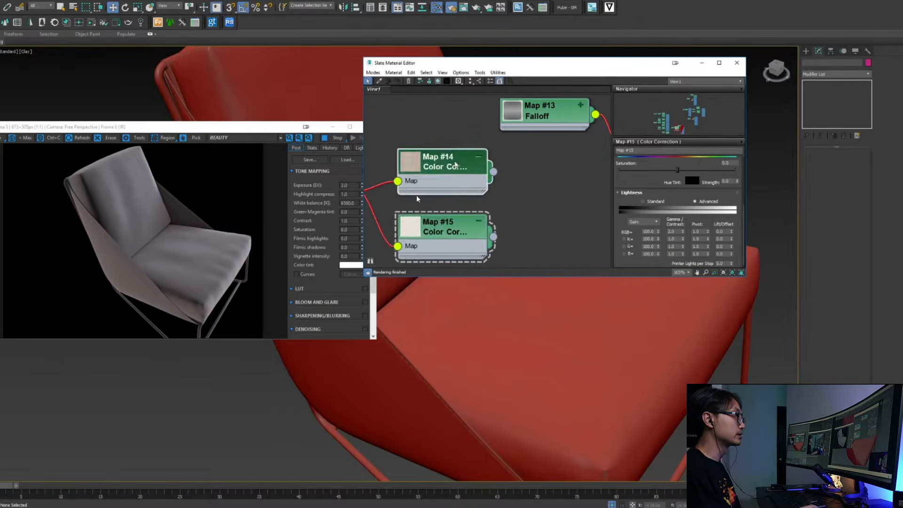
Create a Falloff map with the darker Color Correction in Map 1 and the lighter in Map 2, and connect it to the chair's Diffuse color
drag(493, 172, 532, 182)
mouse_move(548, 194)
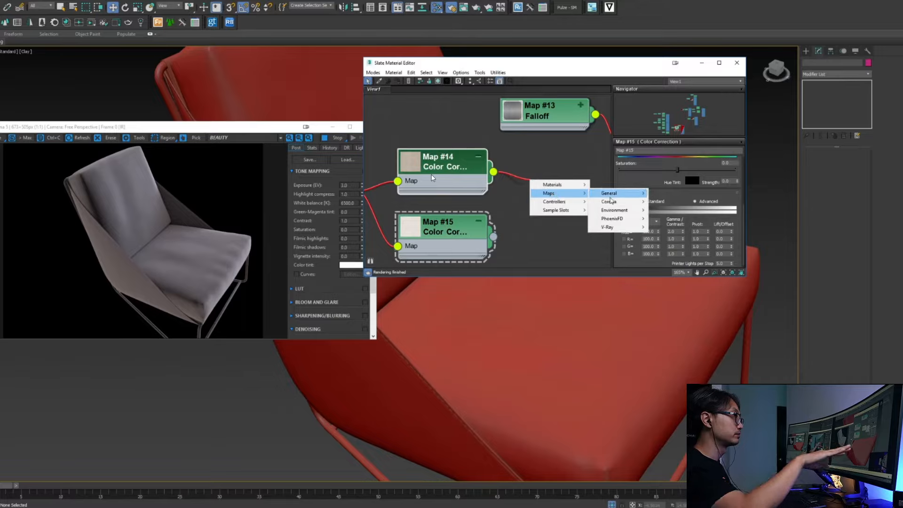
mouse_move(611, 196)
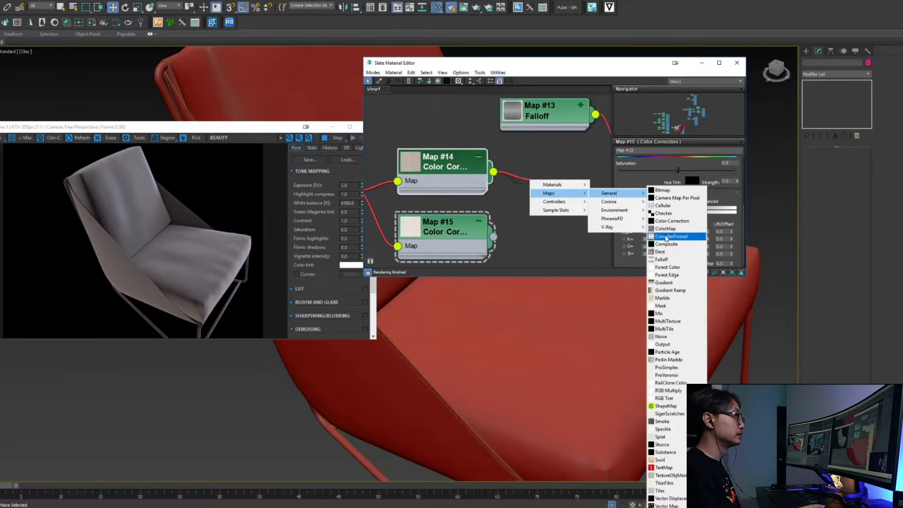
click(662, 259)
click(547, 193)
drag(577, 172, 579, 174)
drag(495, 236, 525, 205)
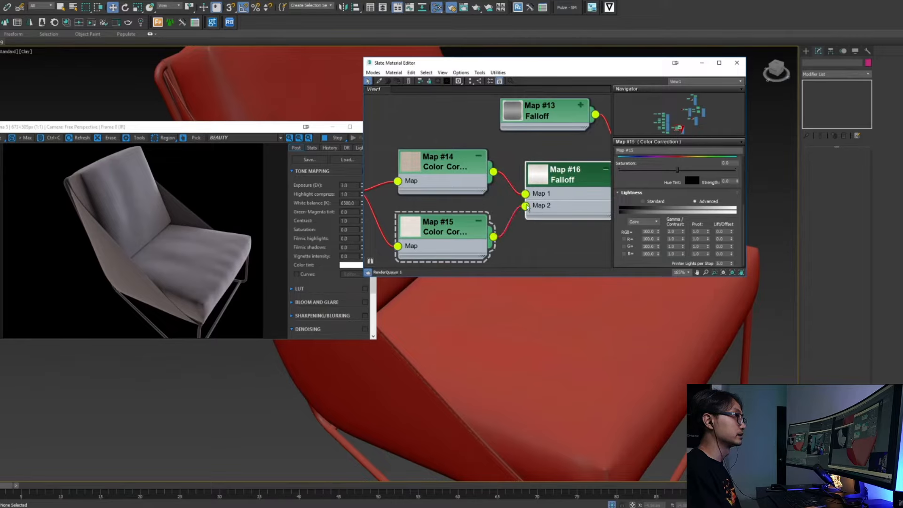
middle_drag(563, 187, 446, 174)
drag(469, 162, 510, 143)
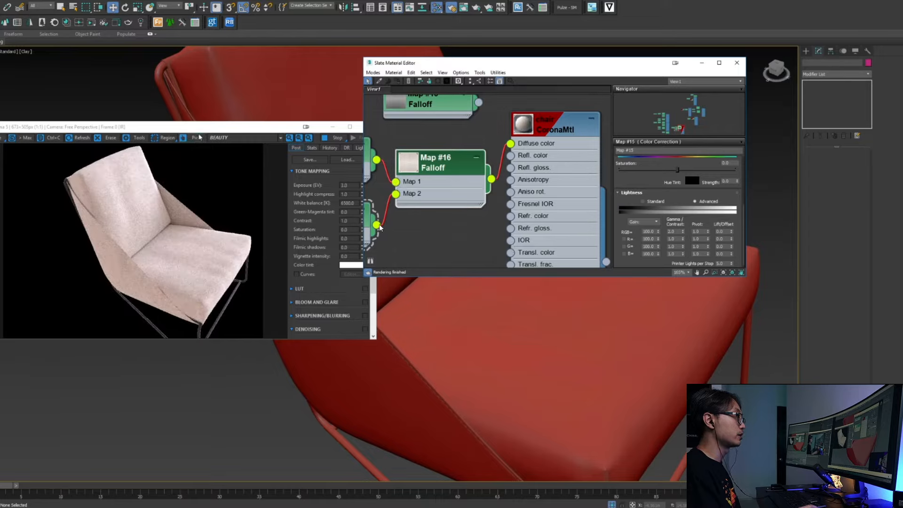
Set the render exposure to 2 and examine the armchair's fabric shading close up and from the front and side
drag(198, 127, 195, 119)
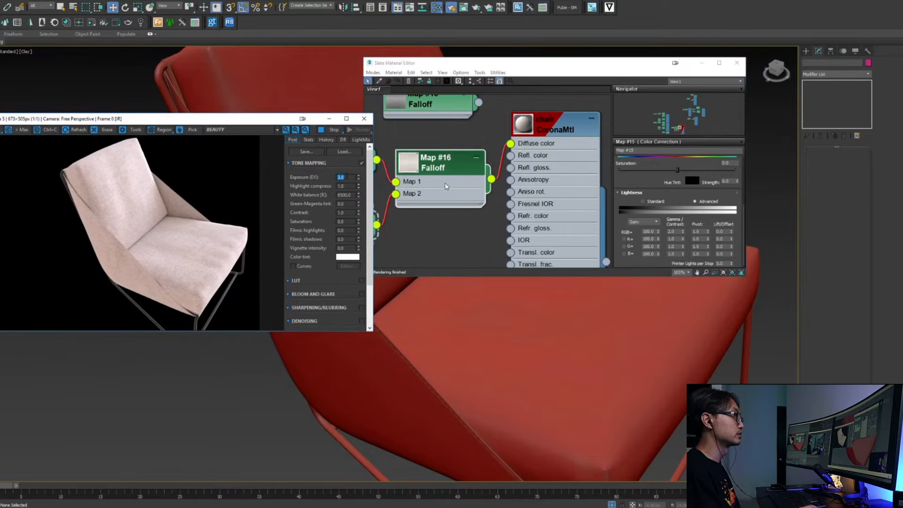
text(2)
key(Return)
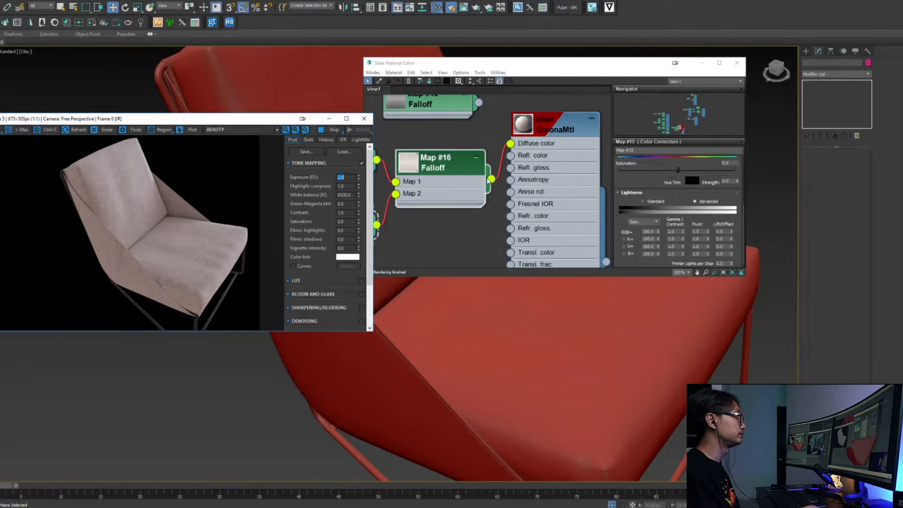
alt+middle_drag(378, 356, 427, 343)
scroll(439, 335, up, 3)
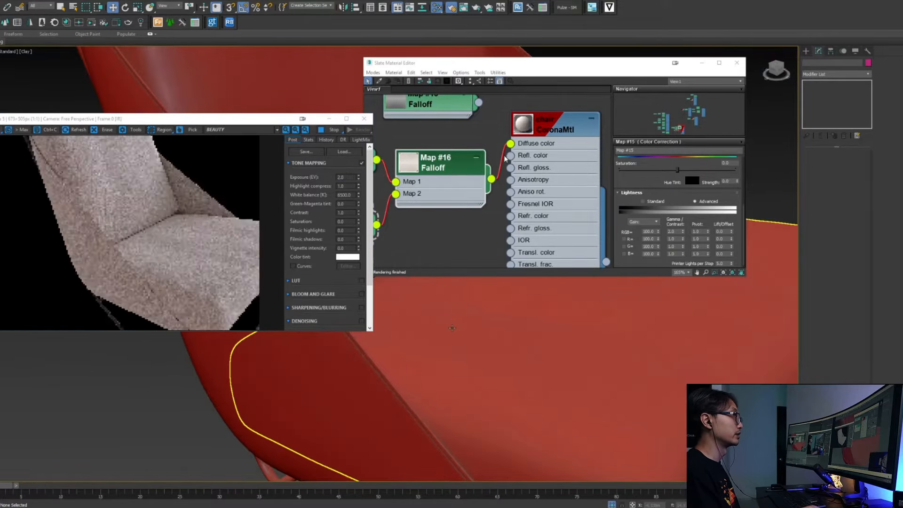
scroll(452, 328, down, 3)
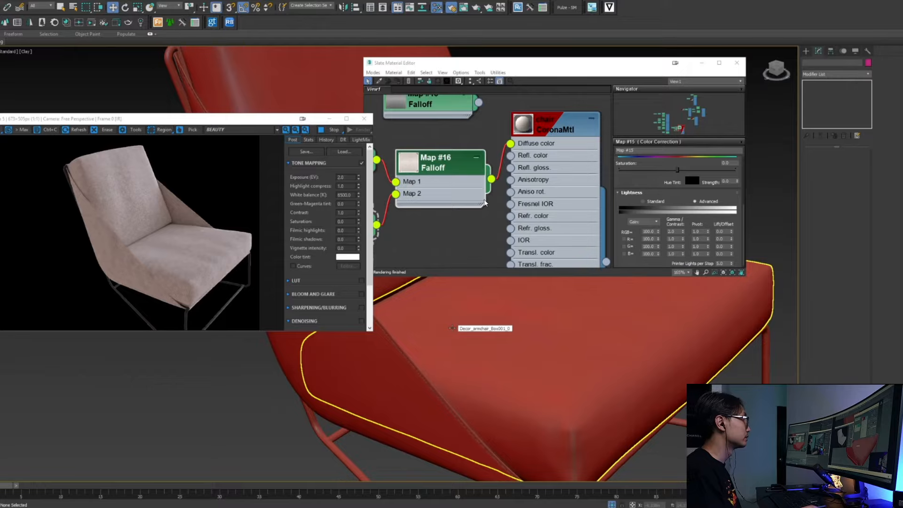
scroll(452, 328, up, 5)
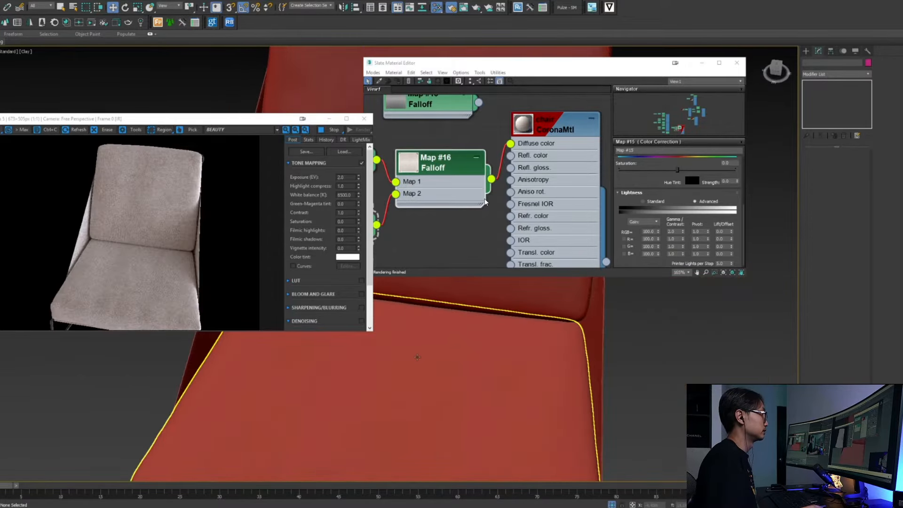
scroll(459, 356, down, 5)
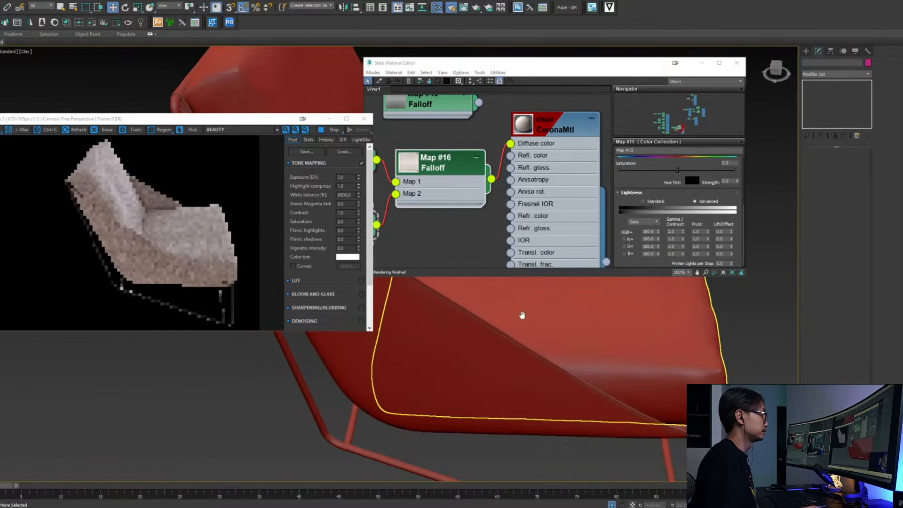
alt+middle_drag(481, 347, 487, 337)
Open the office HDRI Corona Bitmap's parameters and set its U offset to 0.1
middle_drag(457, 208, 495, 219)
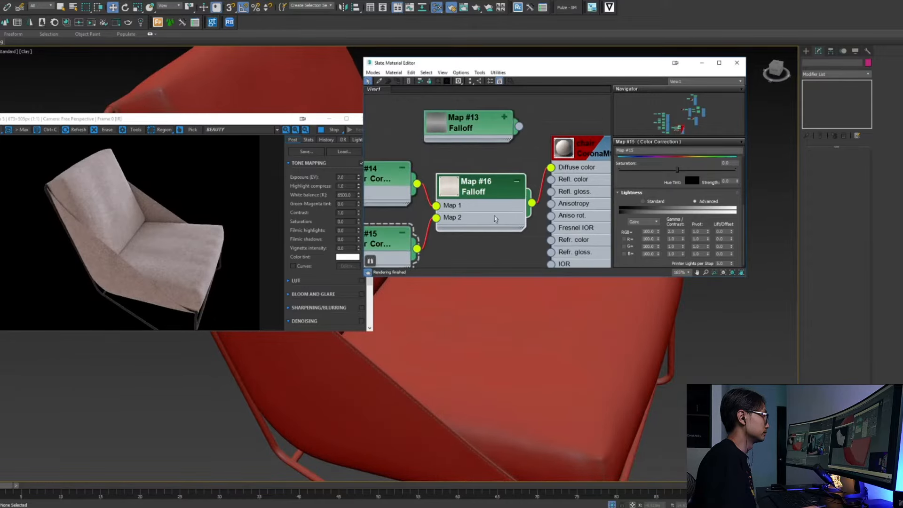
scroll(492, 216, down, 3)
scroll(492, 216, down, 6)
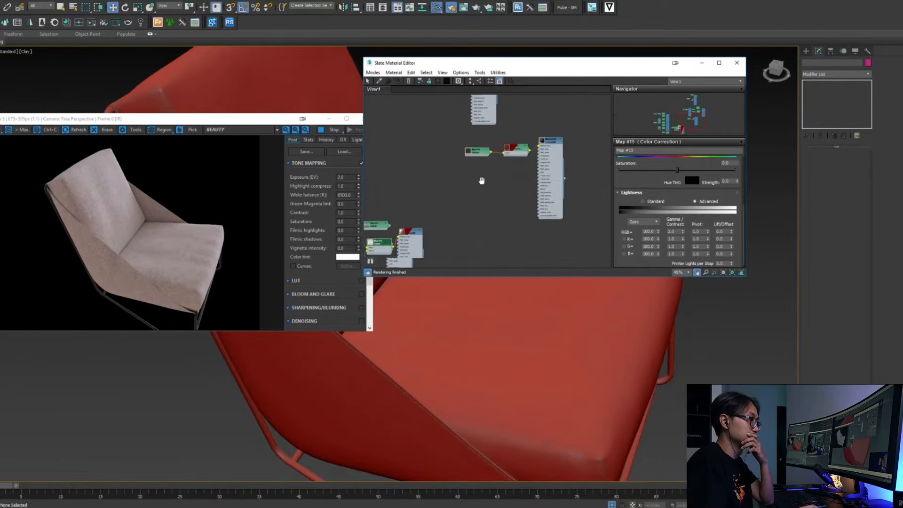
scroll(533, 194, up, 5)
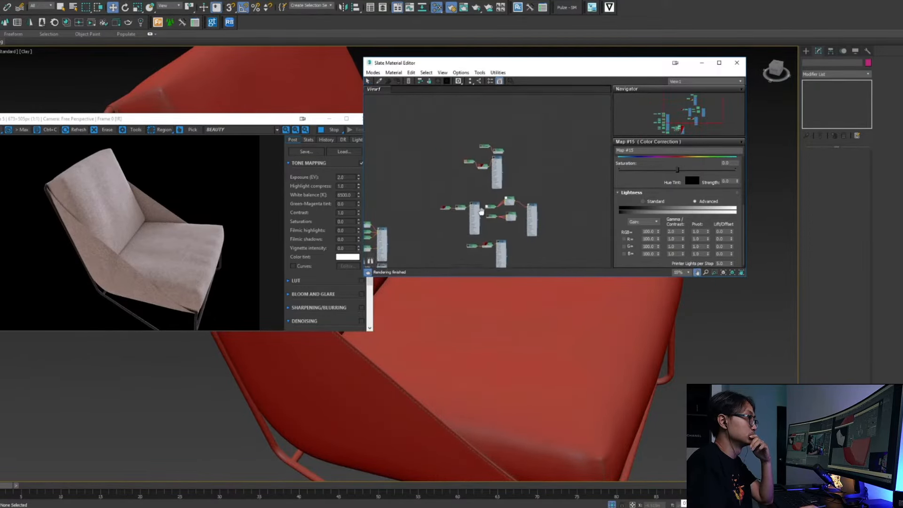
double_click(446, 209)
click(644, 201)
text(.1)
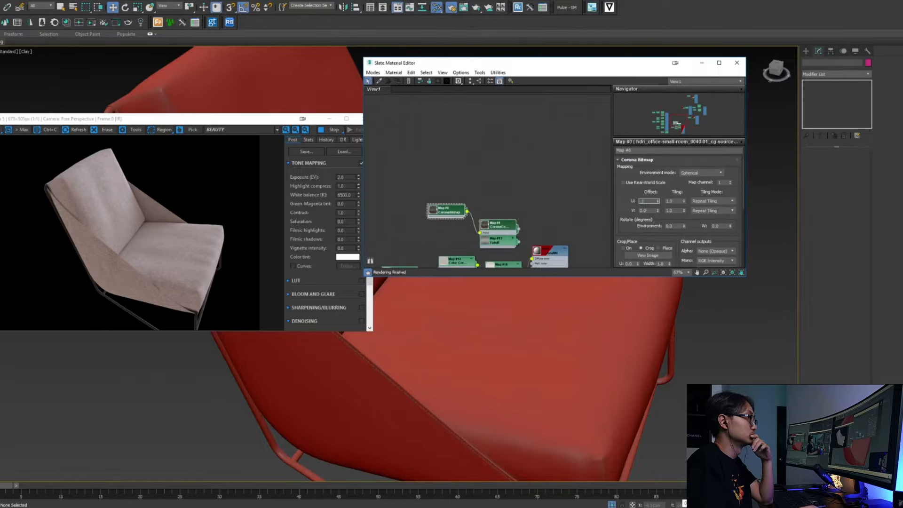
key(Return)
Try U offsets of 0.5 and 0.8 on the HDRI map and settle on 0.9
drag(646, 201, 629, 201)
text(.5)
key(Return)
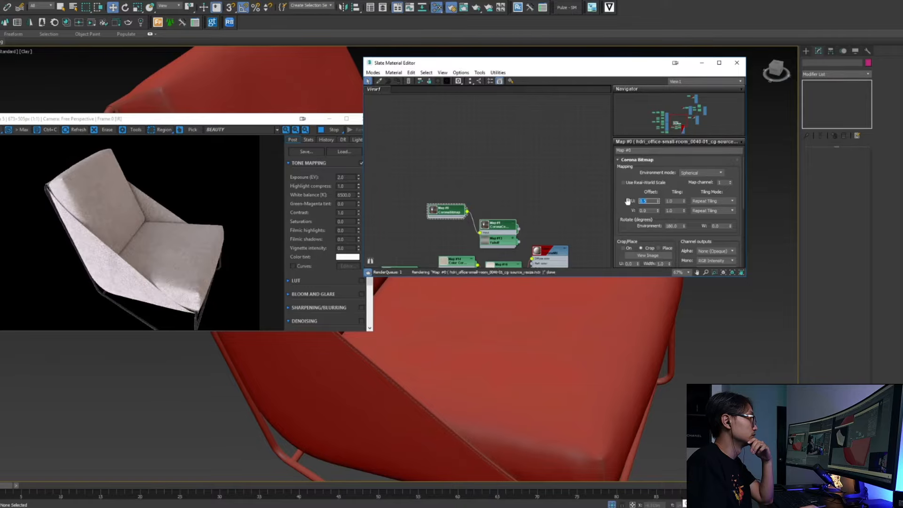
text(.8)
key(Return)
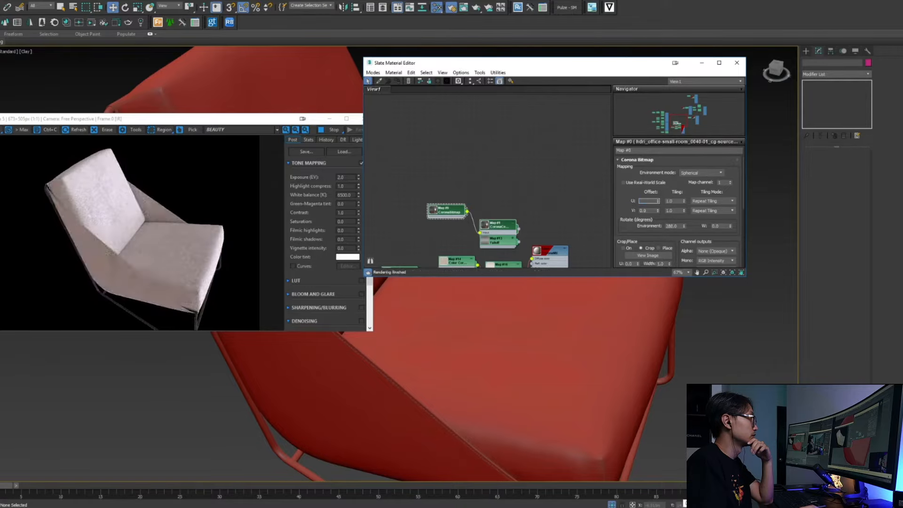
text(.9)
key(Return)
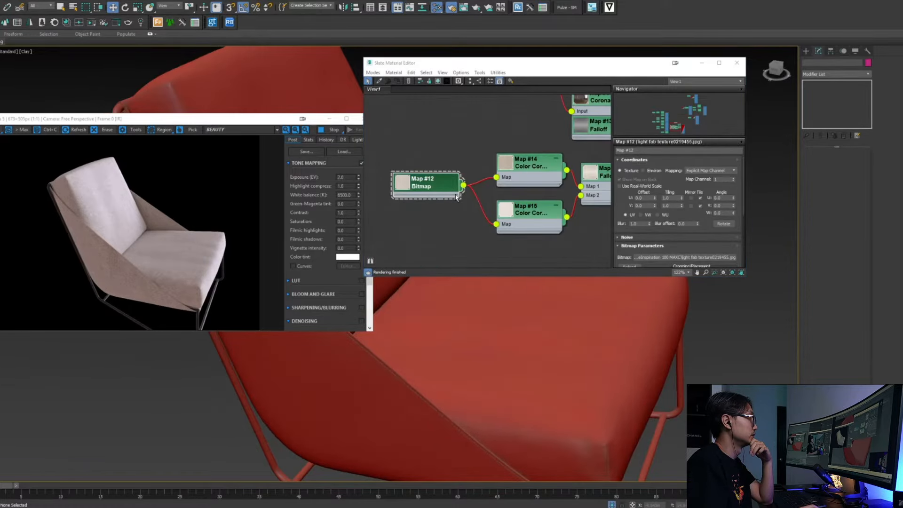
Replace the image in the chair's fabric Bitmap with the Lucena Rug Beige texture, view it, and close the image view
click(696, 257)
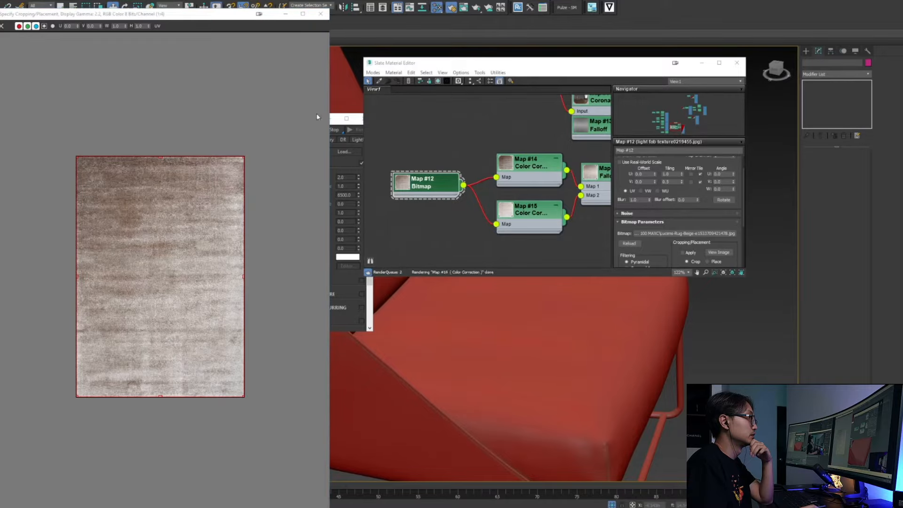
click(320, 14)
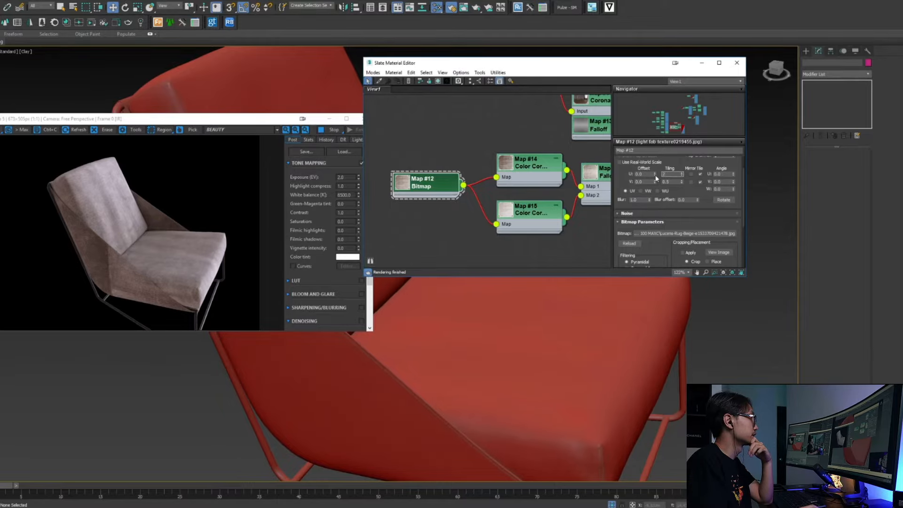
Set the fabric Bitmap's tiling to 2 in U and 1 in V, and shift the texture with its offset
key(Tab)
drag(655, 175, 656, 181)
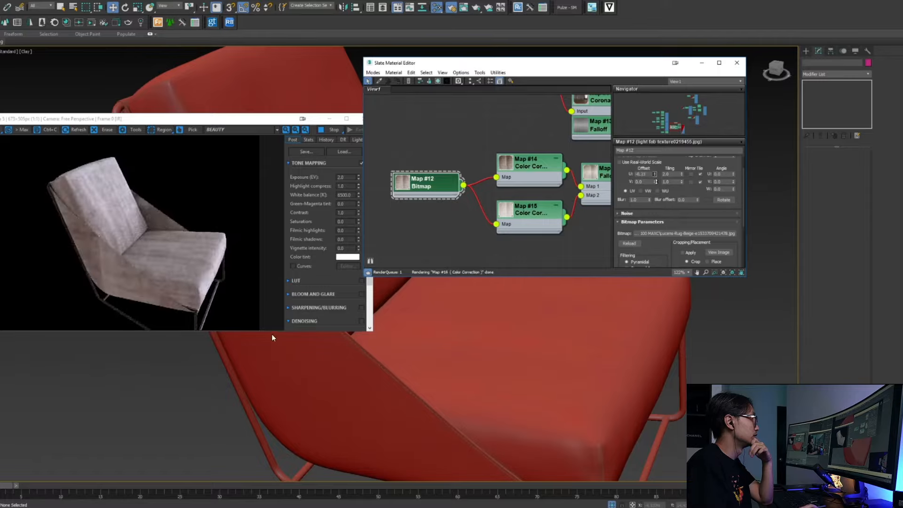
drag(656, 180, 655, 179)
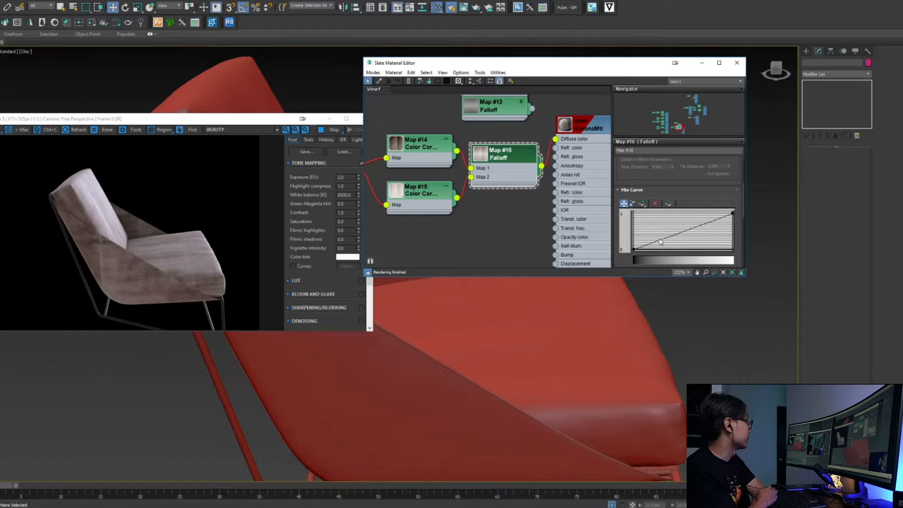
Try bending the textured Falloff's mix curve downward with a Bezier start point, first strongly and with a shorter handle
right_click(634, 249)
click(653, 270)
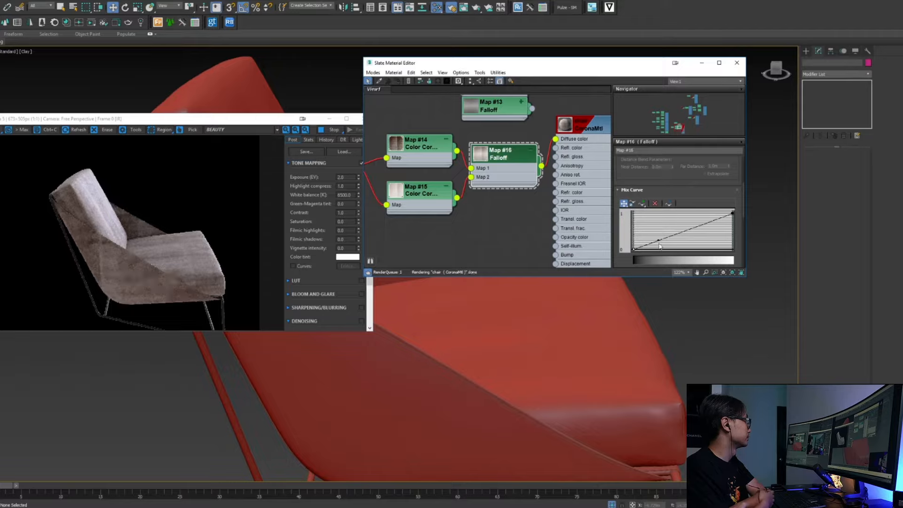
drag(659, 240, 733, 249)
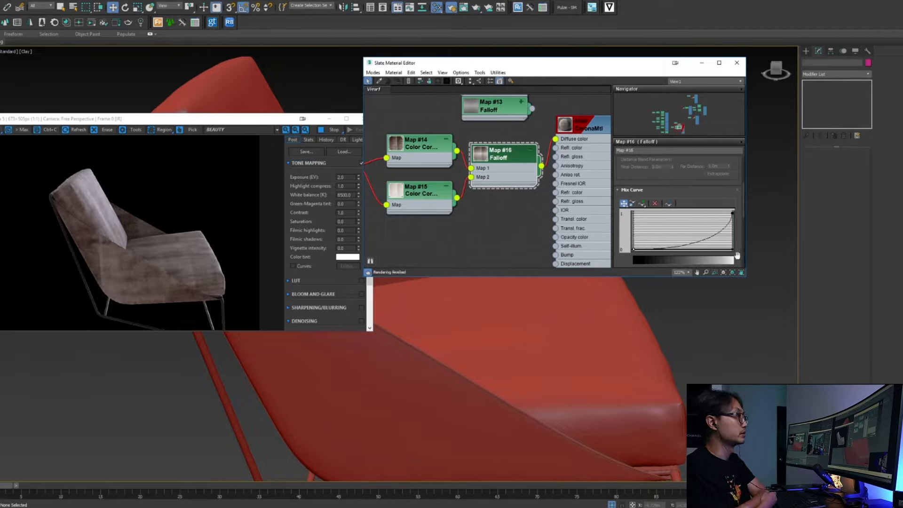
alt+middle_drag(525, 348, 442, 372)
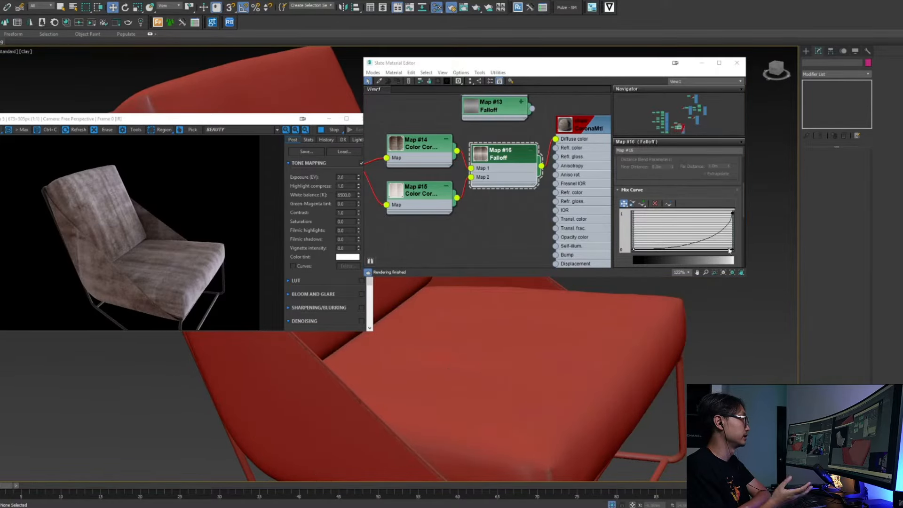
drag(729, 251, 691, 248)
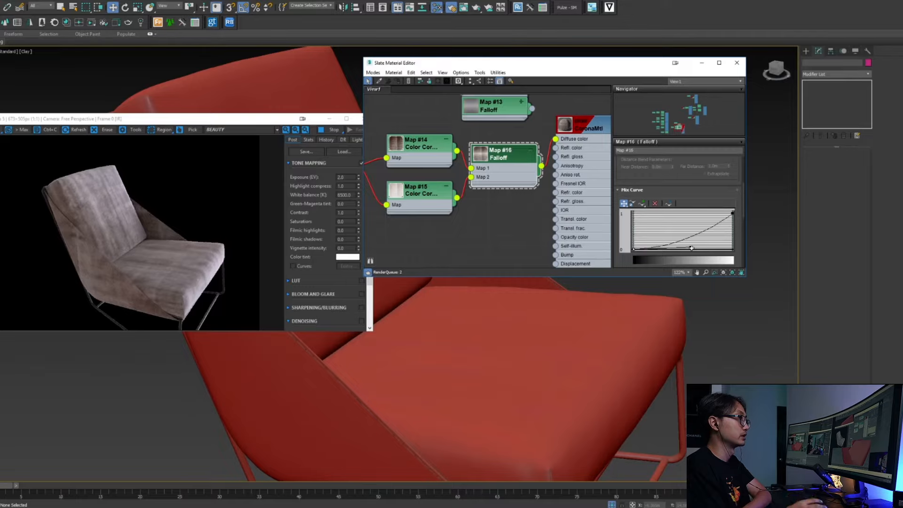
Make the mix curve's end point Bezier-Corner with a nearly level handle and return its start point to Corner
right_click(732, 214)
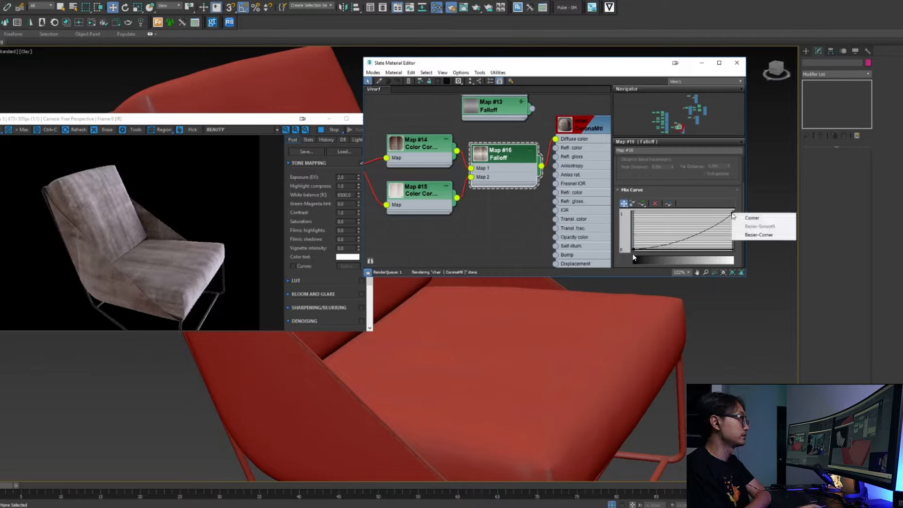
click(758, 234)
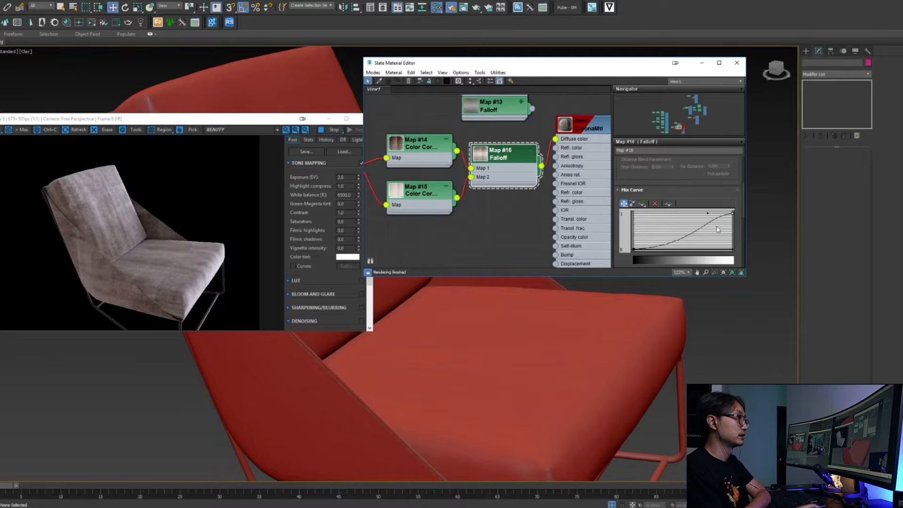
drag(707, 213, 710, 213)
right_click(634, 249)
click(644, 254)
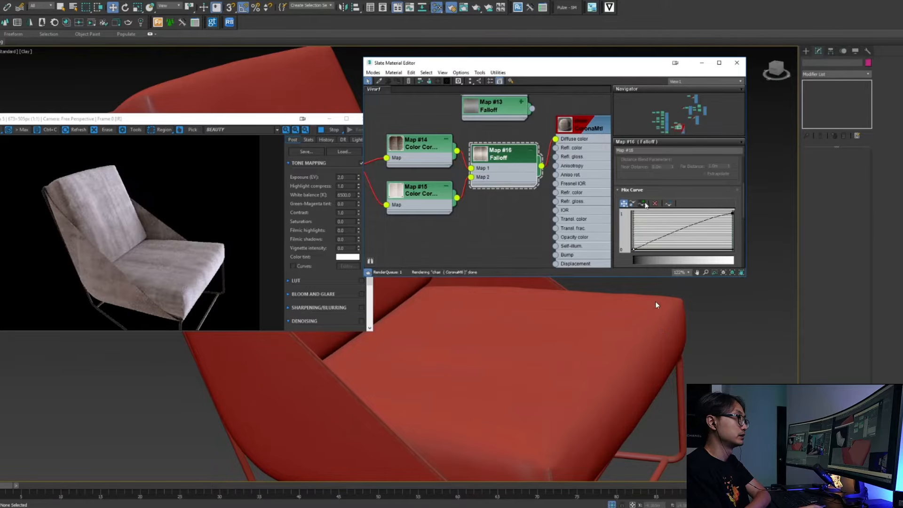
Add a point to the mix curve, lower it to zero, and round it as a Bezier-Corner near the curve's start
click(641, 203)
click(662, 236)
click(628, 204)
drag(662, 236, 664, 252)
right_click(663, 250)
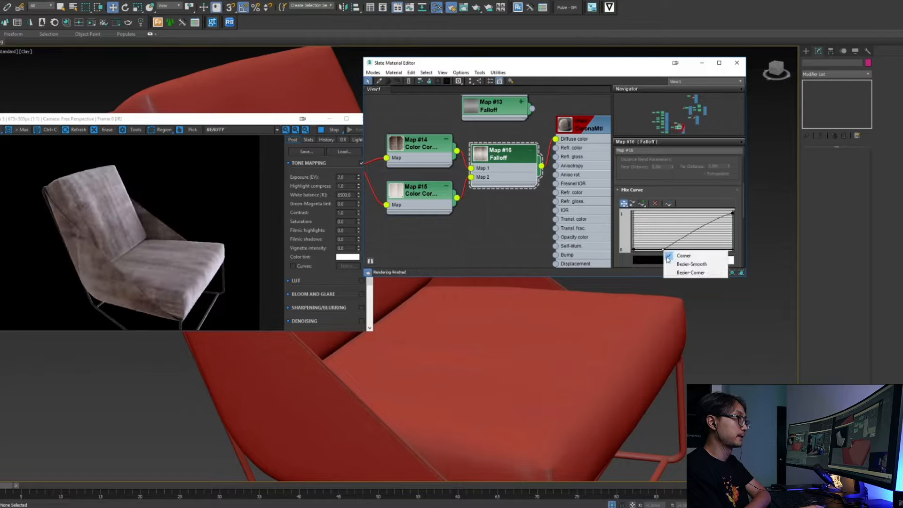
click(689, 273)
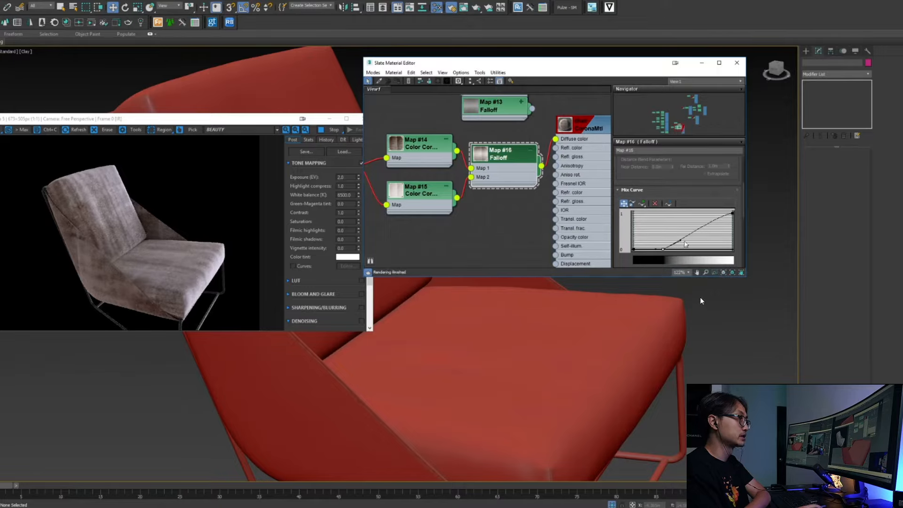
drag(681, 239, 650, 249)
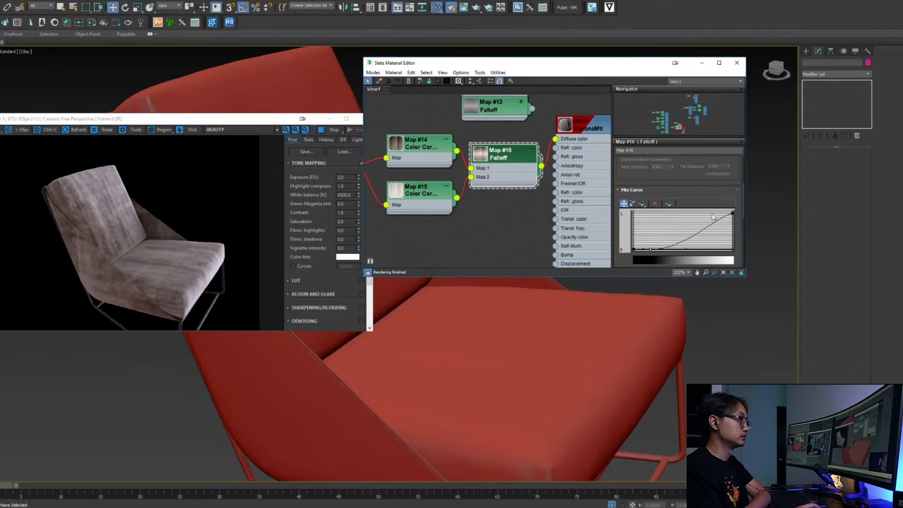
Examine the saturation and lightness settings of the darker Color Correction map and reopen the textured Falloff
double_click(416, 144)
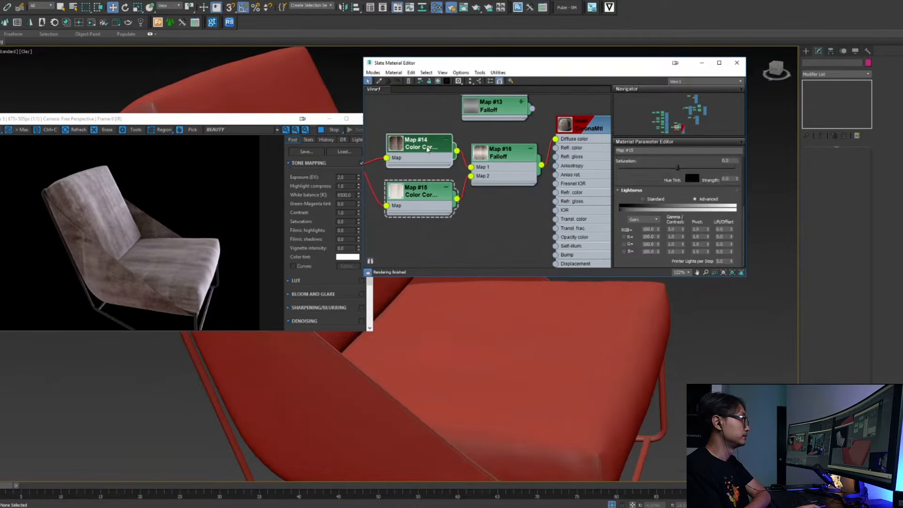
scroll(447, 365, up, 5)
scroll(446, 365, down, 5)
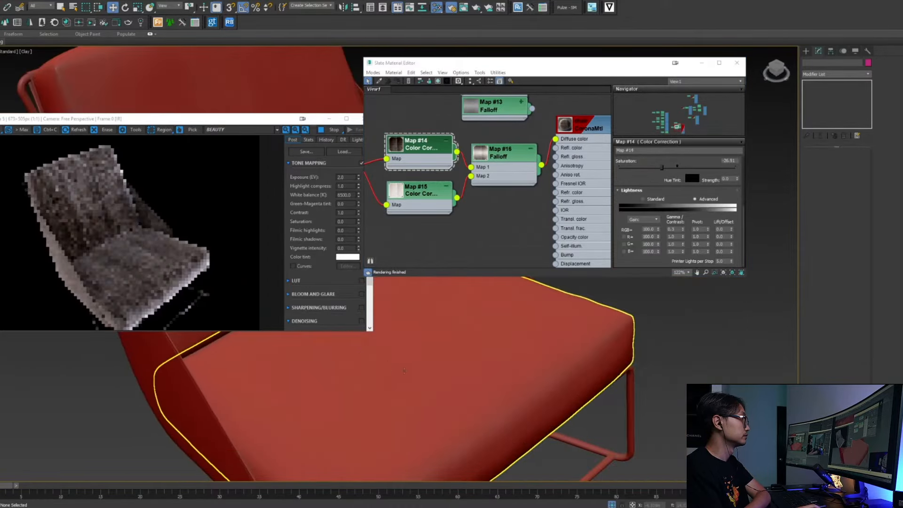
double_click(500, 153)
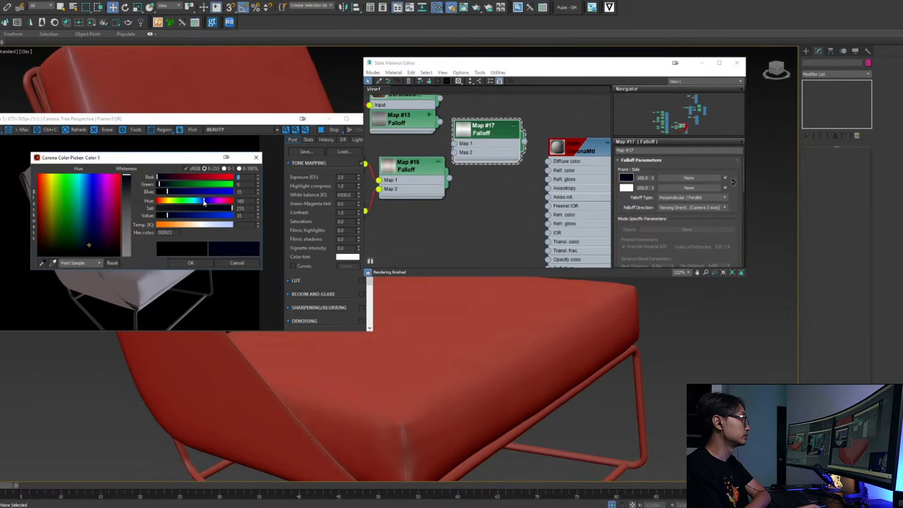
Give the new Falloff a near-black front color and a light blue side color, and connect it to the chair material's Diffuse color
click(203, 202)
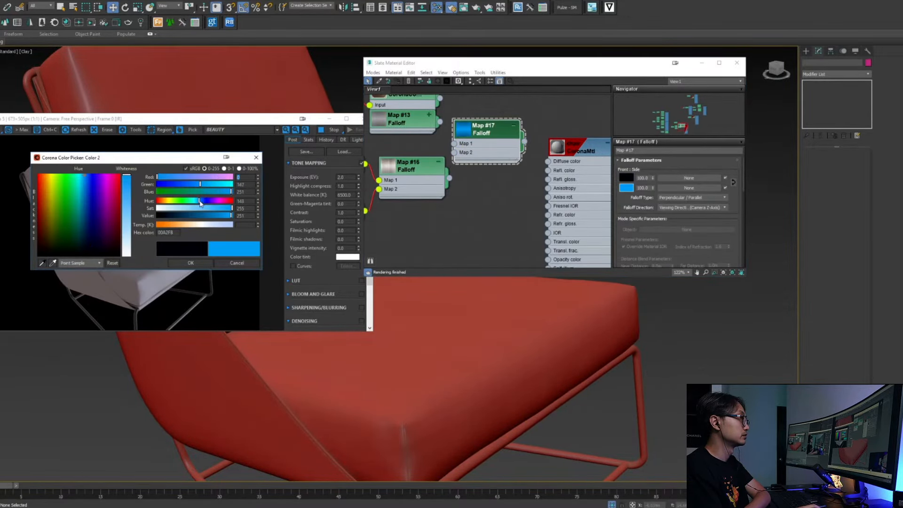
click(202, 201)
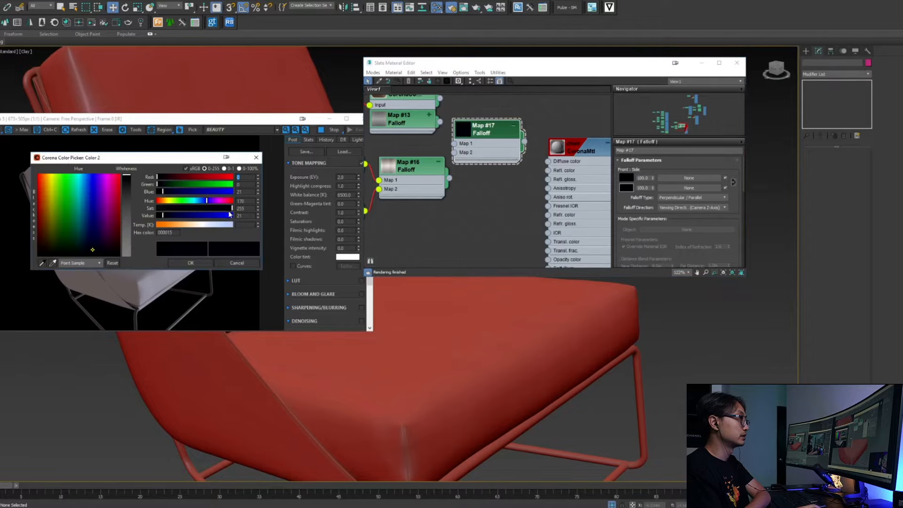
drag(229, 214, 198, 203)
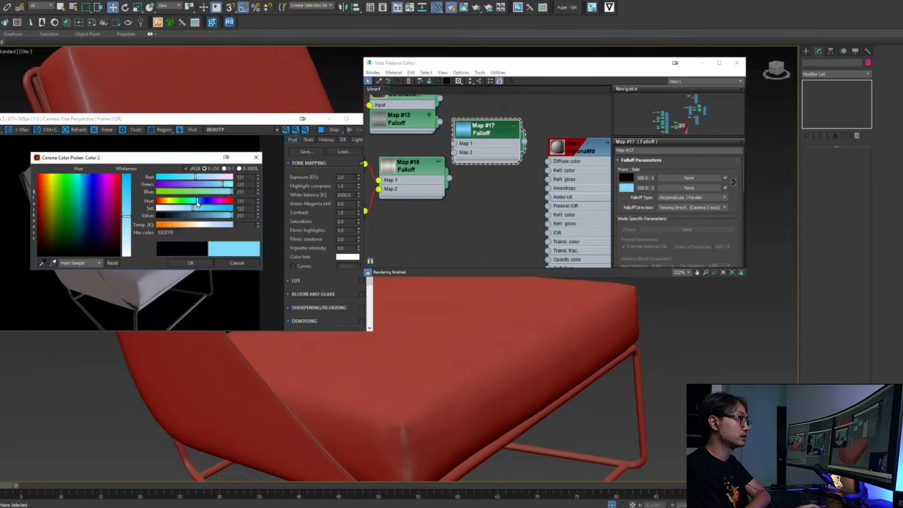
click(193, 262)
drag(506, 146, 548, 161)
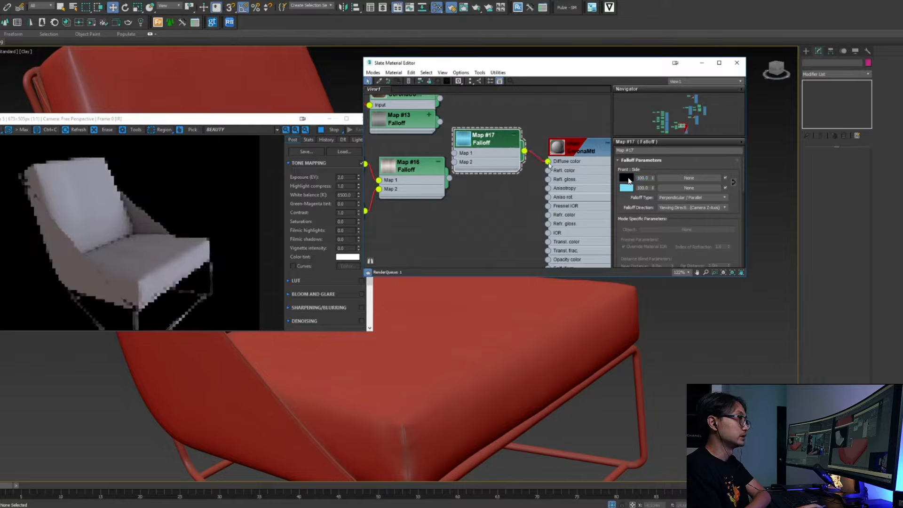
Add a middle point to the new Falloff's mix curve, raise it to 1, and lower the end point to 0
scroll(626, 193, down, 3)
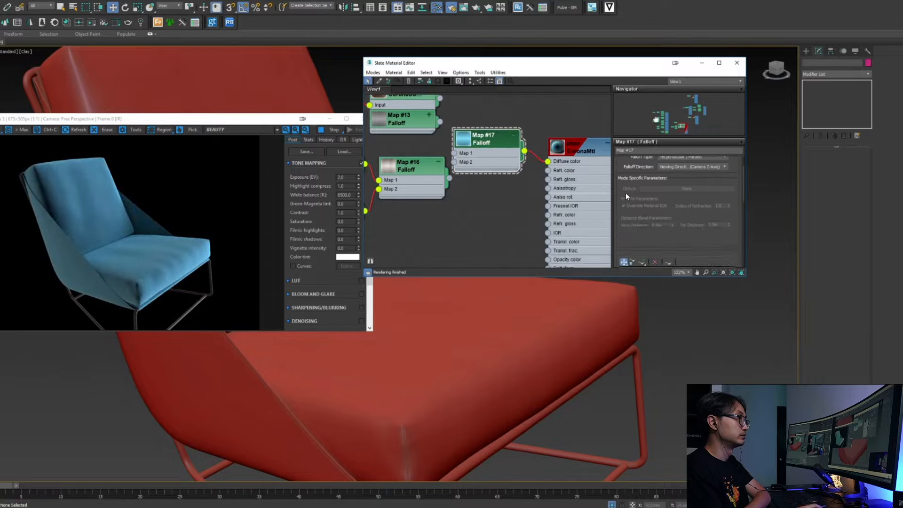
scroll(691, 212, down, 2)
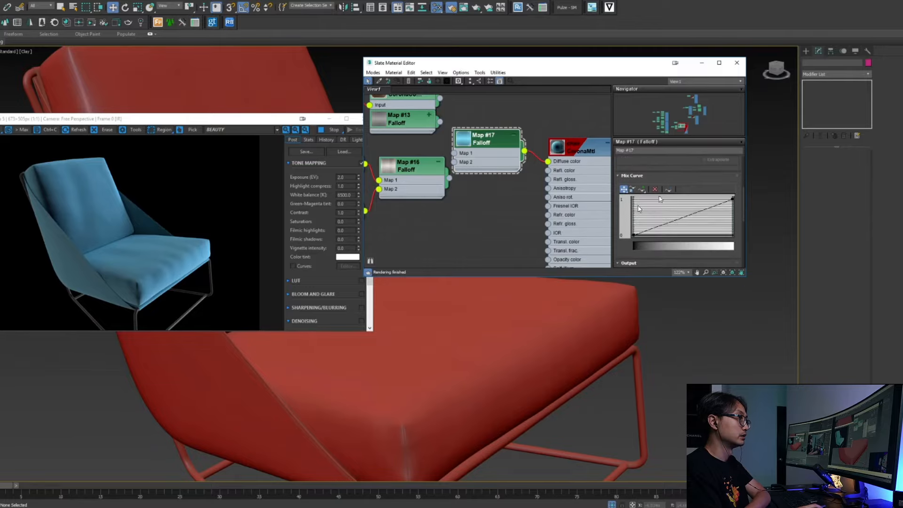
click(641, 188)
click(677, 218)
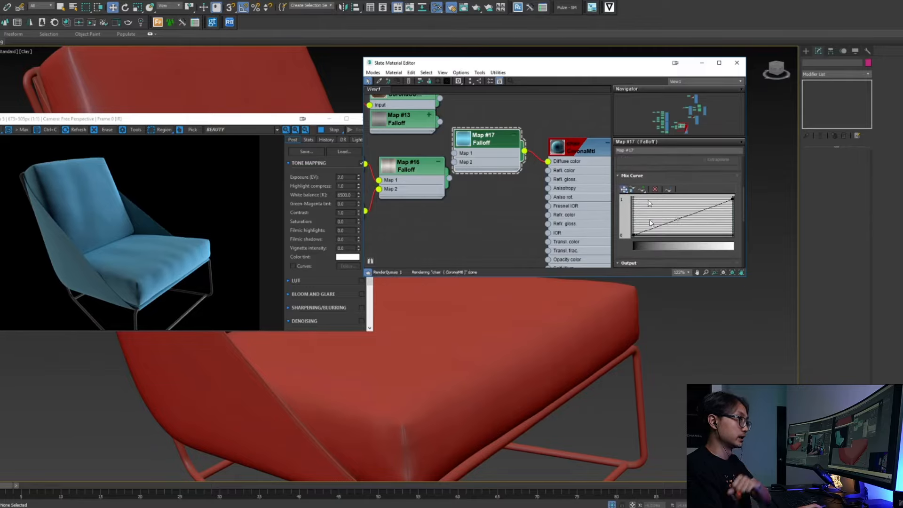
click(624, 189)
drag(677, 220, 732, 234)
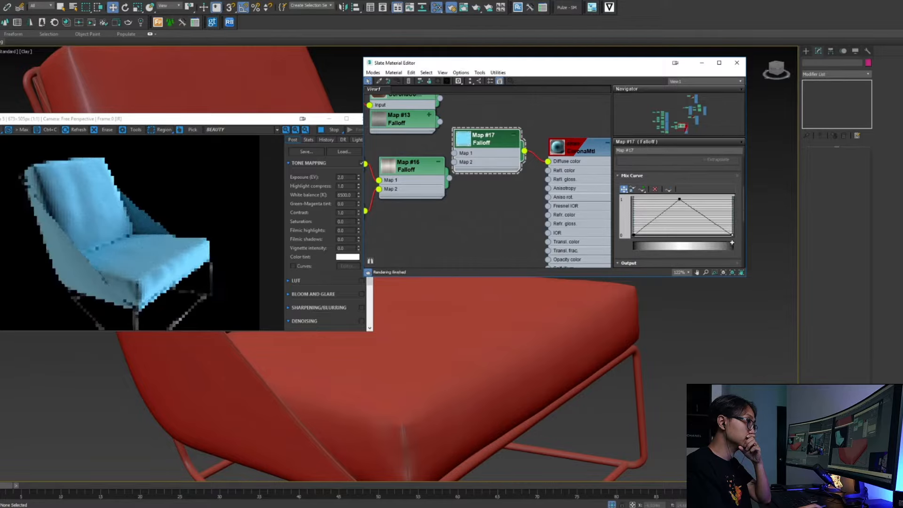
Add a mix curve point on each side of the peak and lower both to near zero, close to the center
click(642, 189)
click(660, 213)
click(623, 189)
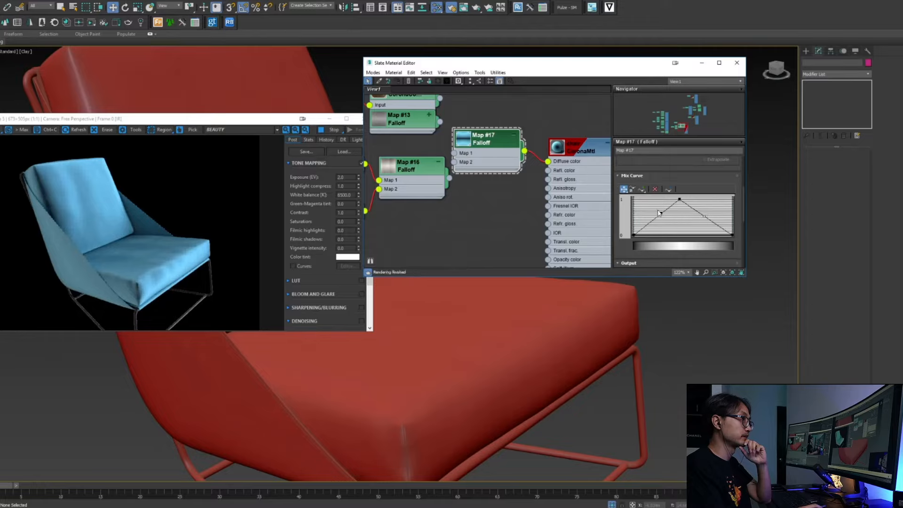
drag(662, 216, 690, 231)
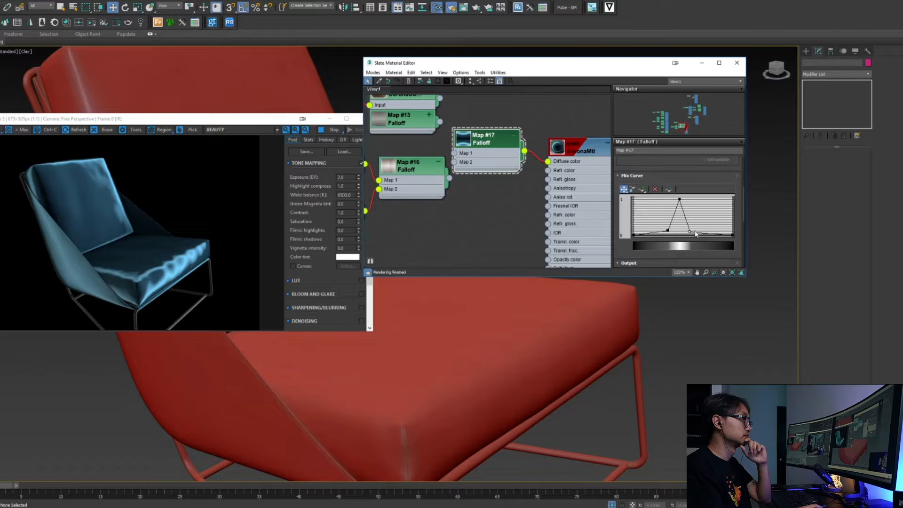
Convert the two side points and the peak of the mix curve to Bezier-Smooth and adjust the side points' handles
right_click(668, 231)
click(673, 235)
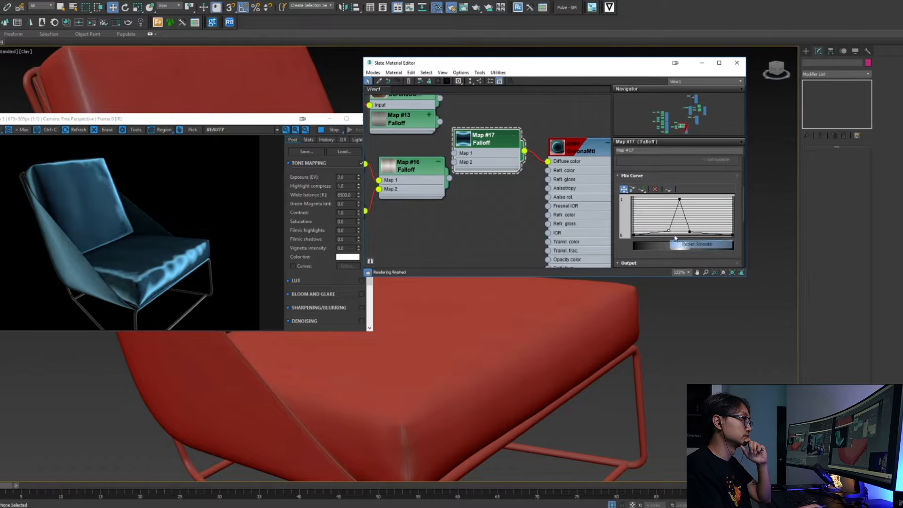
drag(675, 230, 678, 226)
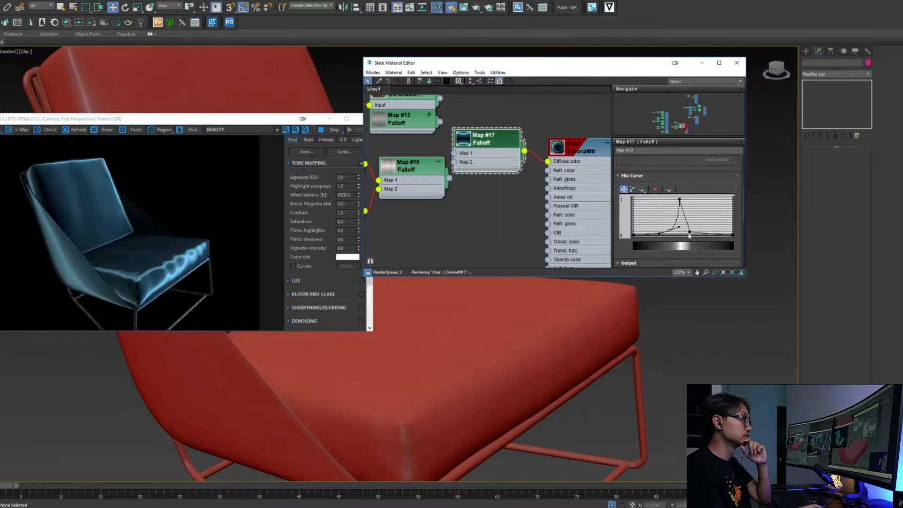
right_click(689, 233)
click(702, 246)
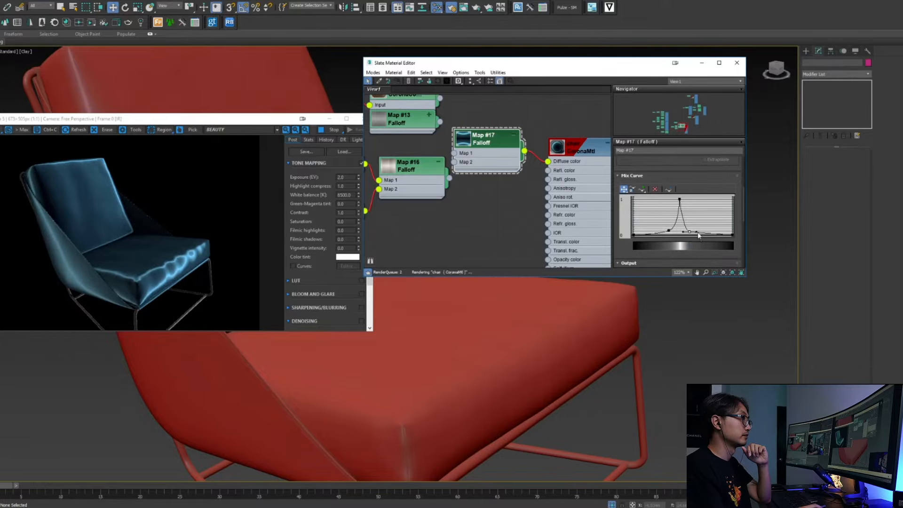
drag(697, 232, 696, 235)
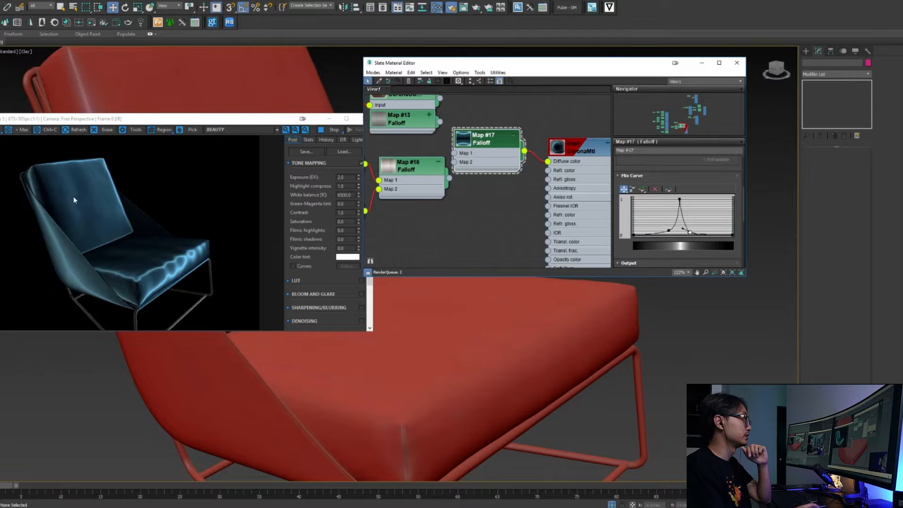
right_click(679, 199)
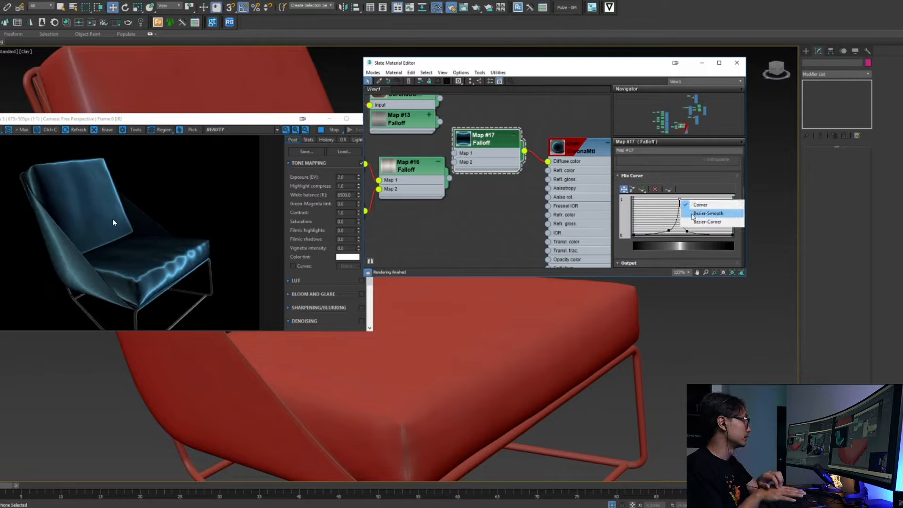
click(700, 213)
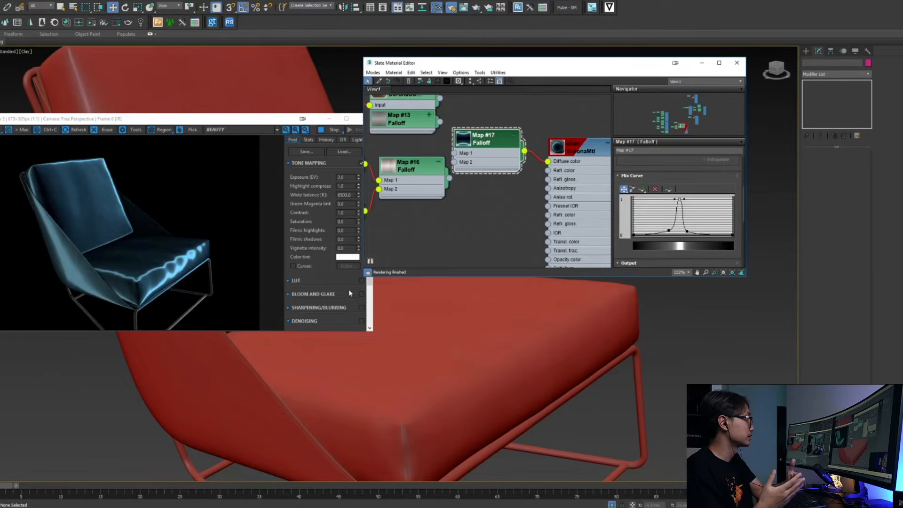
Examine the armchair's blue Falloff shading from another angle and reposition the render window
alt+middle_drag(489, 390, 409, 365)
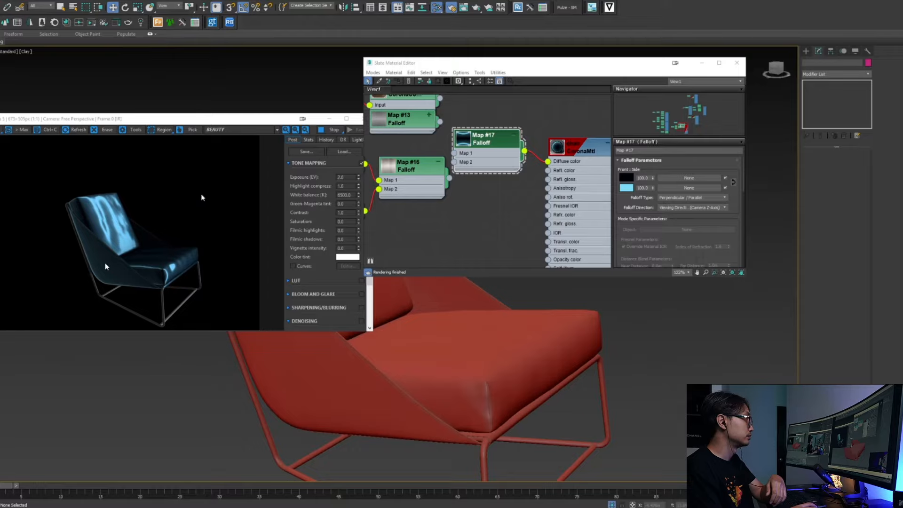
drag(271, 119, 265, 97)
click(319, 108)
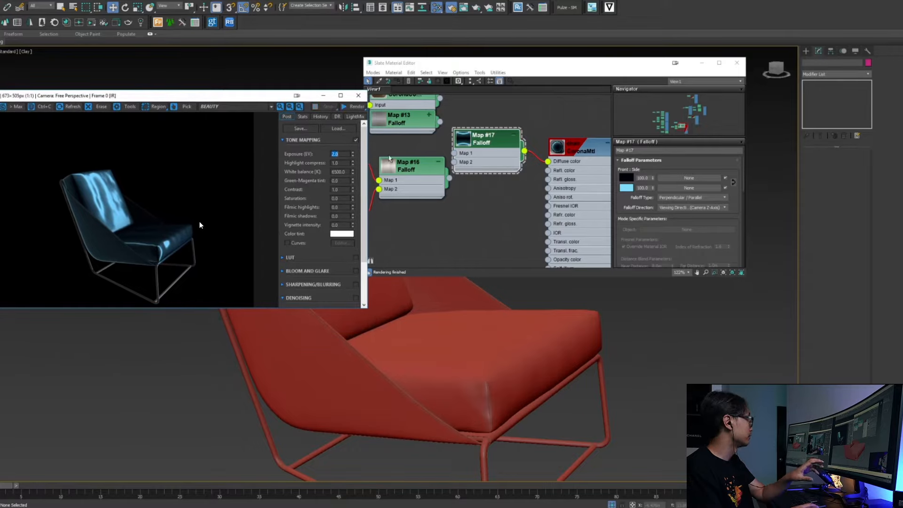
Switch to File Explorer and go back from the "05. Hieu sai ve vat lieu vai" folder to its parent folder
drag(554, 62, 584, 68)
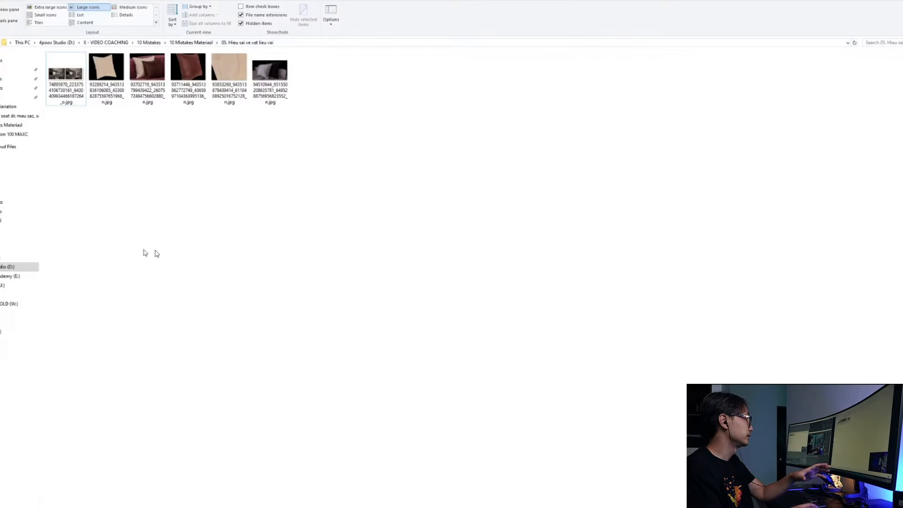
key(alt+Left)
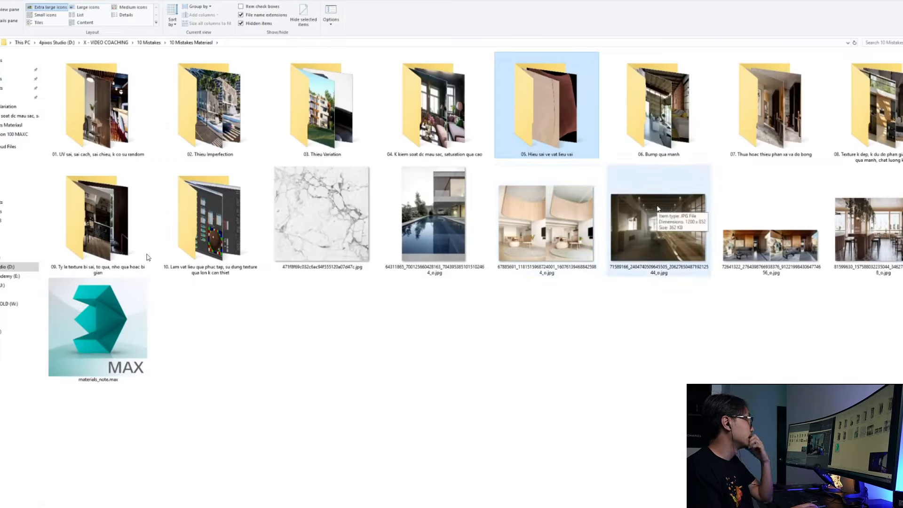
Try to insert "Displace" after "Bump" in the name of the "06. Bump qua manh" folder
click(658, 154)
click(658, 154)
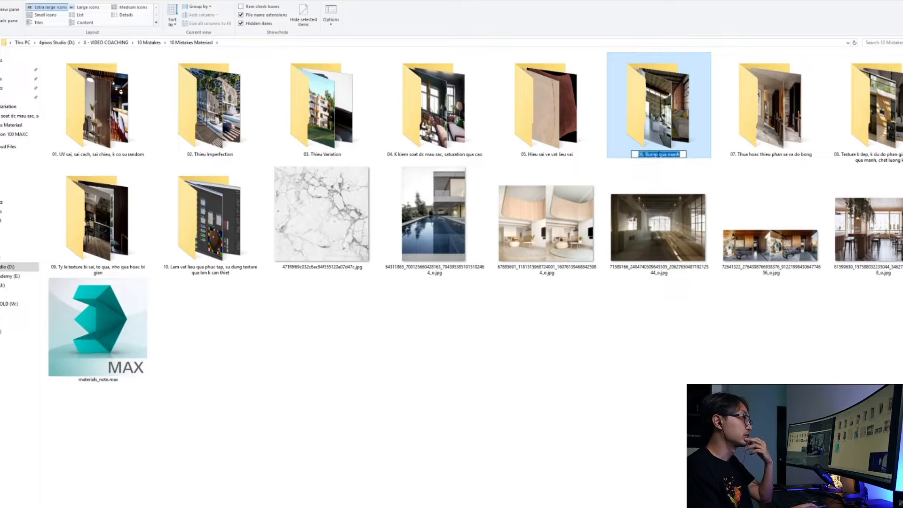
click(657, 154)
text(D)
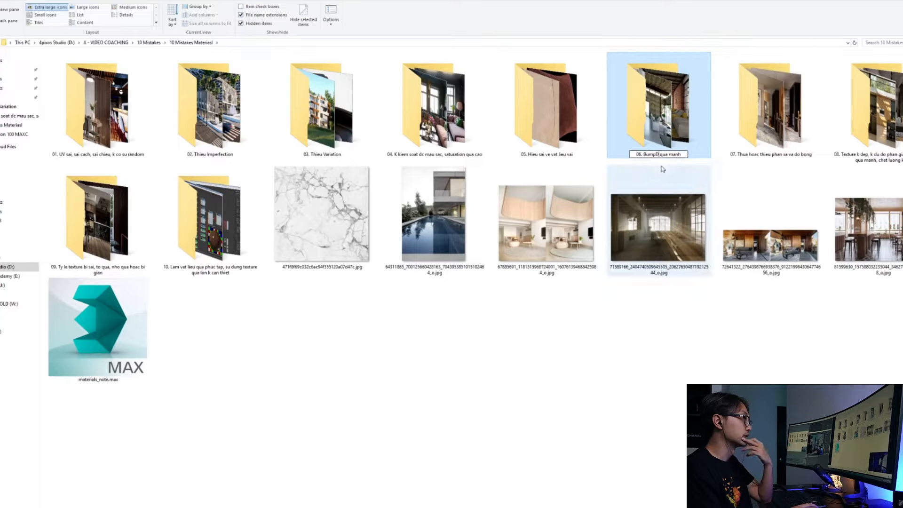
text(isplace)
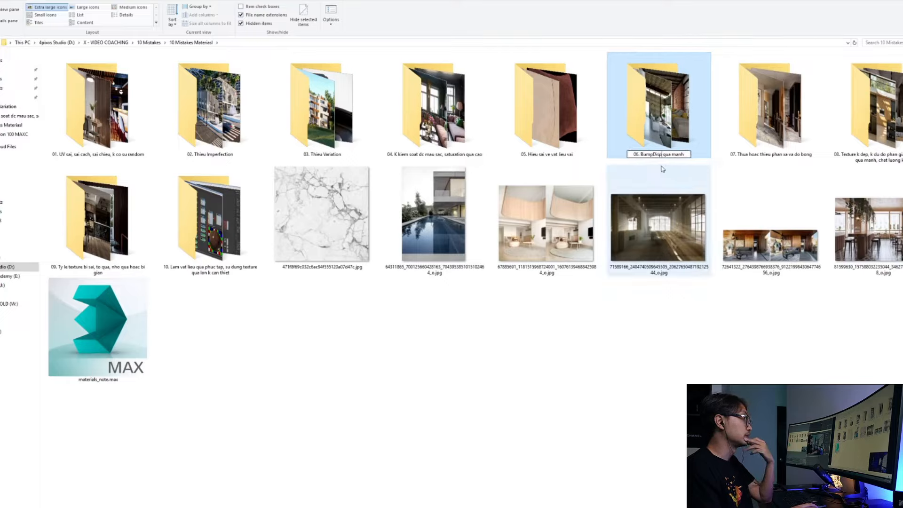
key(Return)
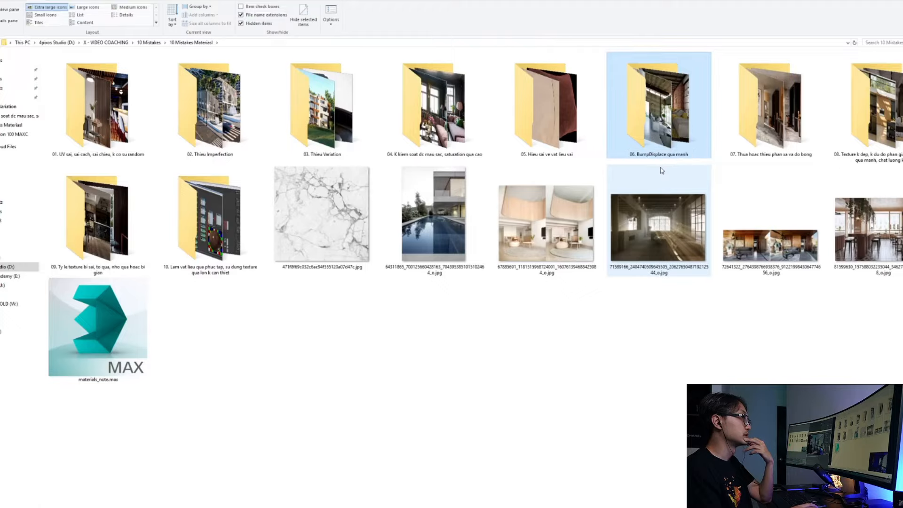
double_click(660, 132)
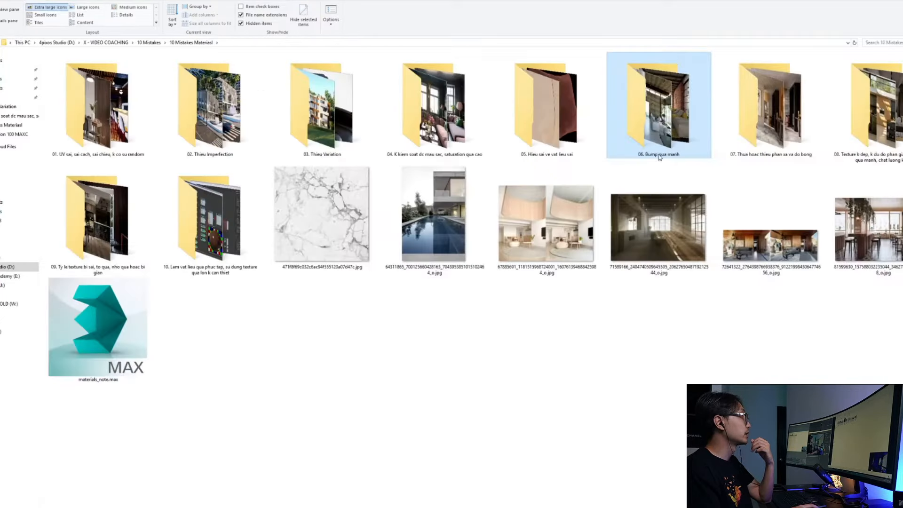
Rename the "06. Bump qua manh" folder as "06. BumpDisplace qua manh" and open it
click(658, 154)
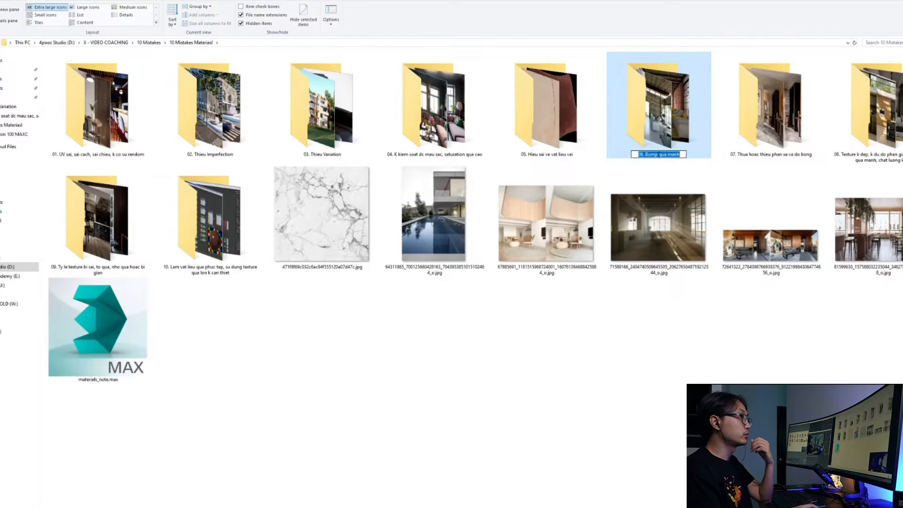
click(657, 154)
text(D)
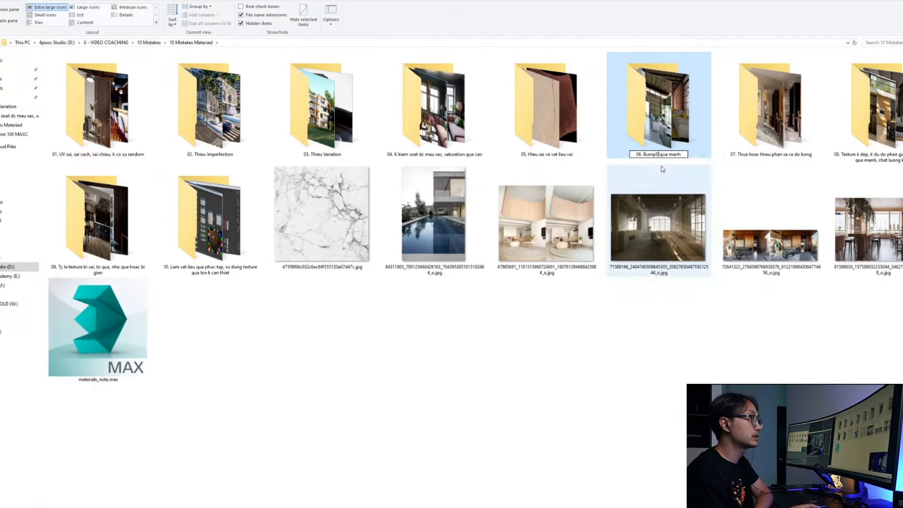
text(isplace)
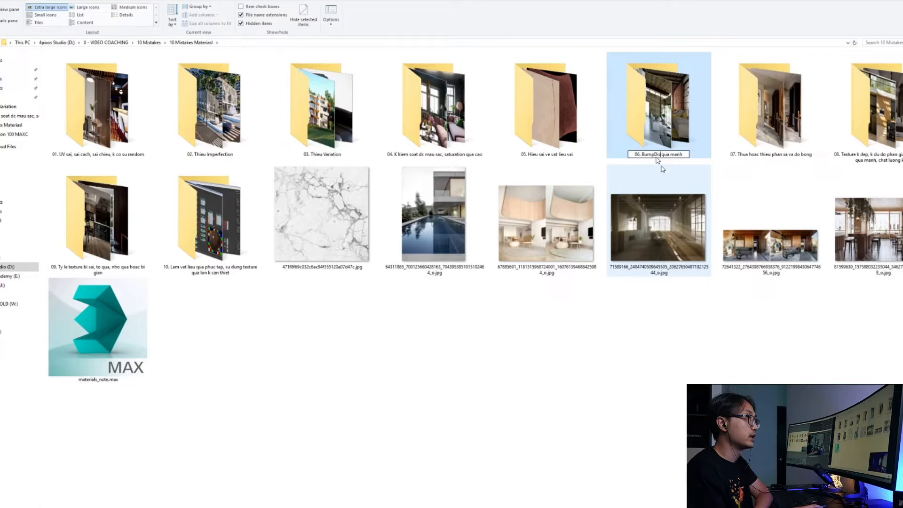
key(Return)
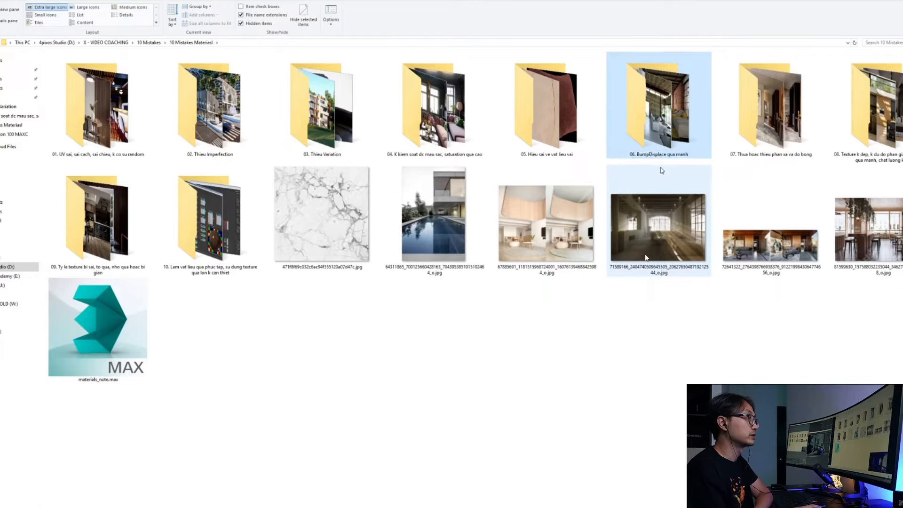
double_click(661, 133)
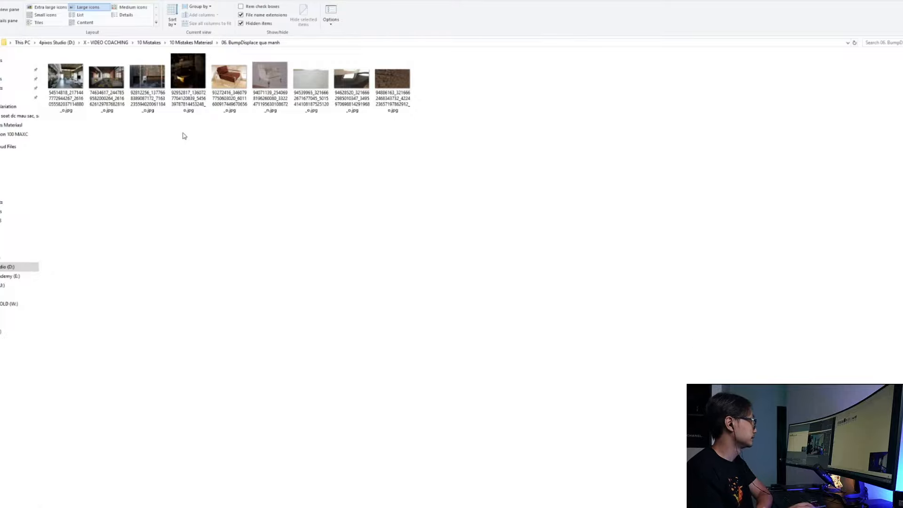
Open the folder's reference images and examine the brick loft and the bookshelf living room, including the floor and dark tabletop up close
double_click(66, 77)
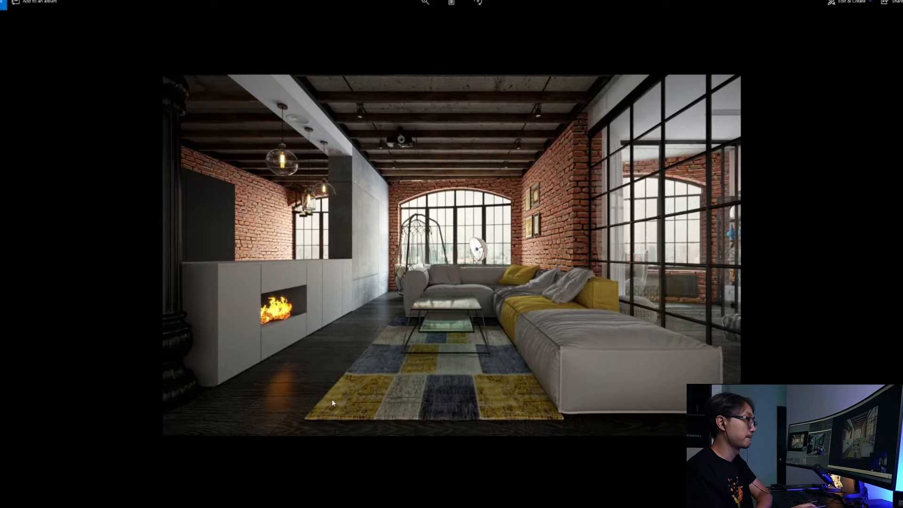
scroll(597, 301, up, 6)
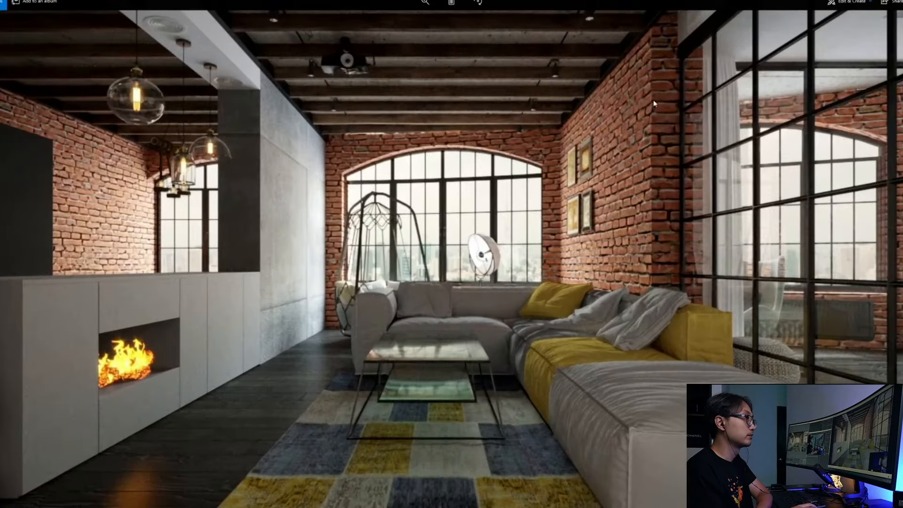
key(Right)
scroll(482, 401, down, 5)
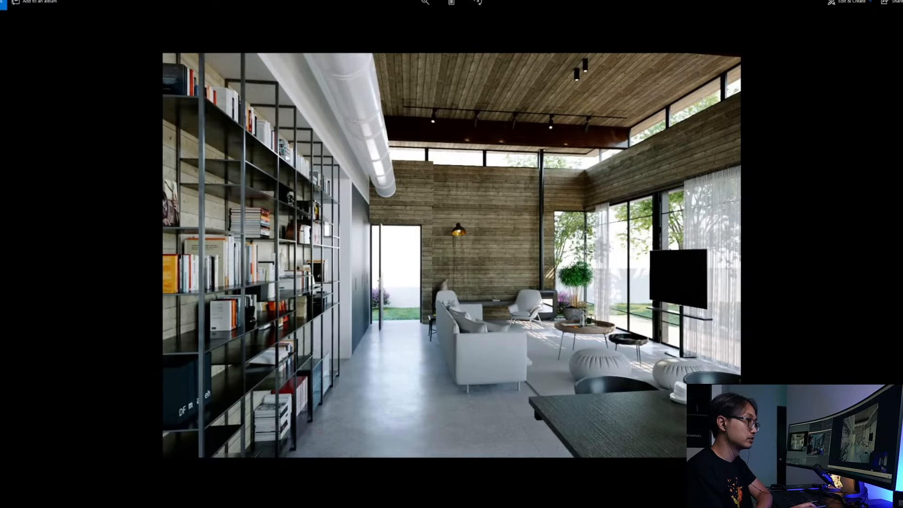
scroll(620, 410, up, 6)
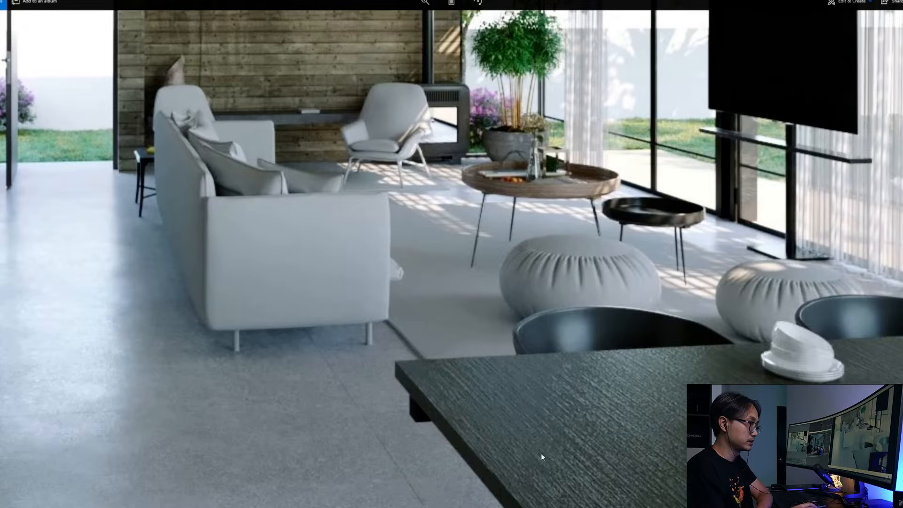
scroll(469, 423, down, 2)
scroll(484, 387, down, 2)
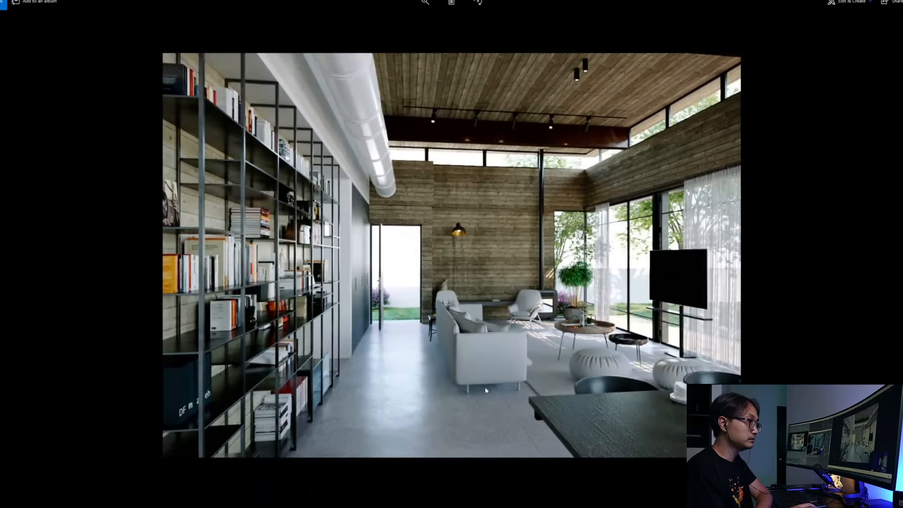
Return to the brick loft image and examine the relief of the brick wall beside the framed pictures in close-up
click(886, 263)
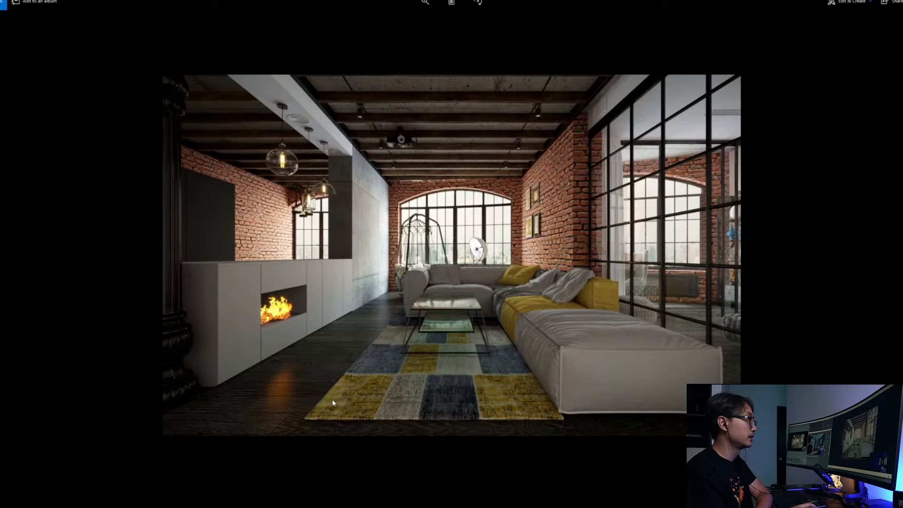
scroll(603, 213, up, 3)
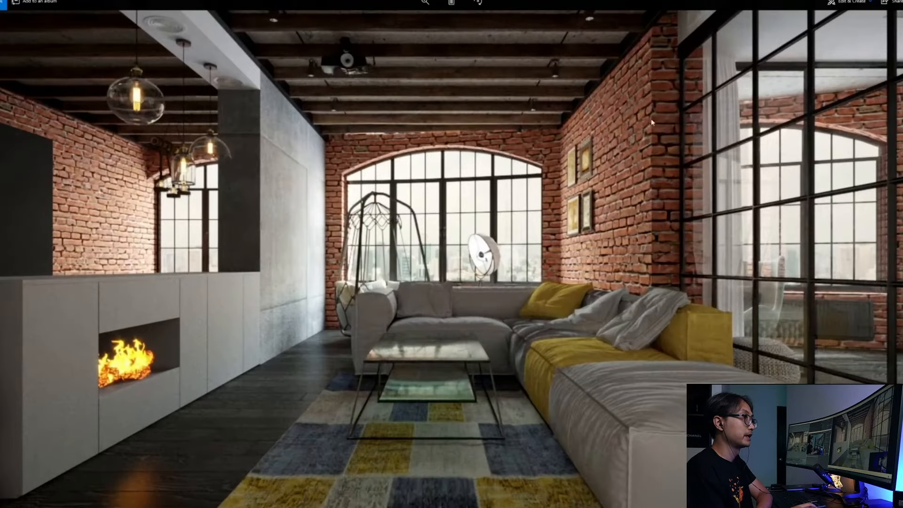
drag(643, 318, 644, 364)
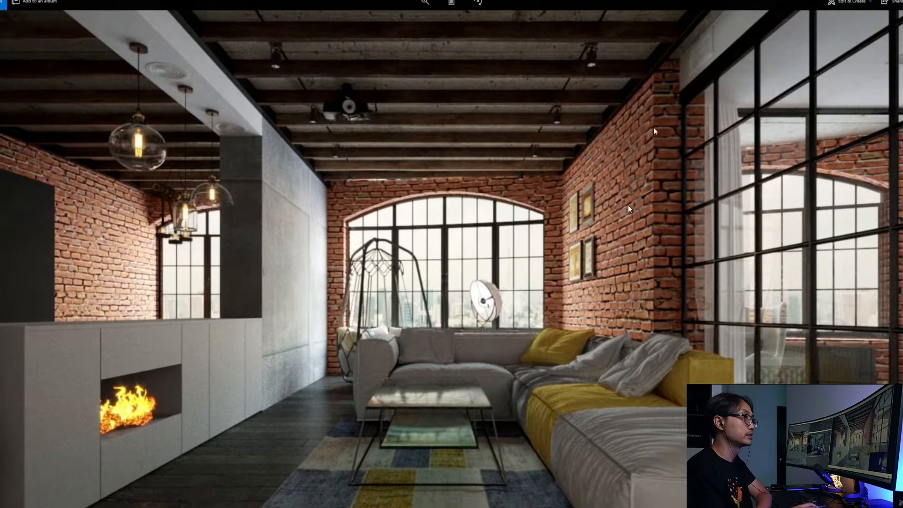
scroll(629, 208, up, 3)
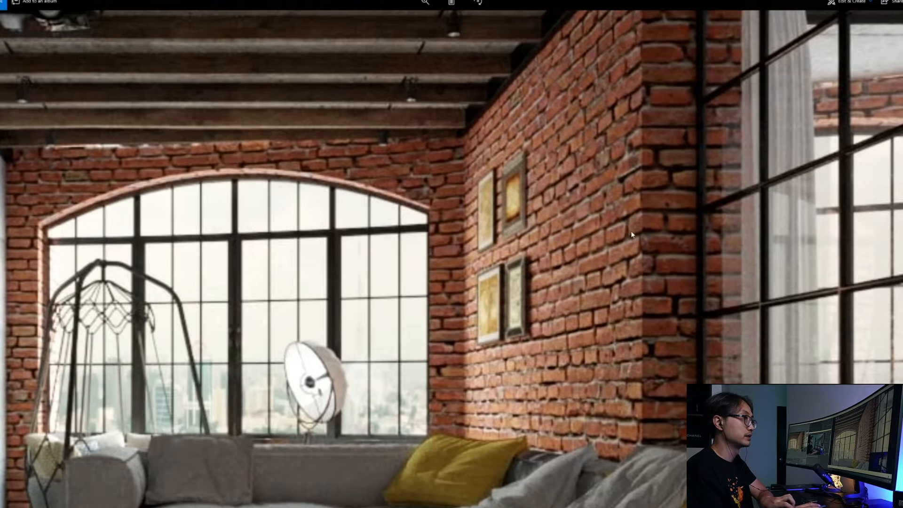
drag(631, 232, 616, 226)
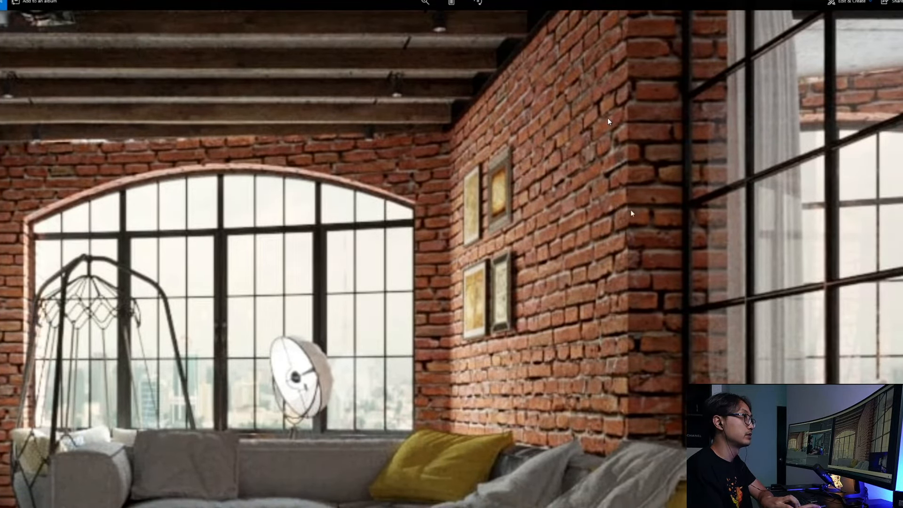
drag(658, 456, 699, 408)
Examine the wall texture in the YAM facade image and compare the gold coffee table and brown armchair images
key(Right)
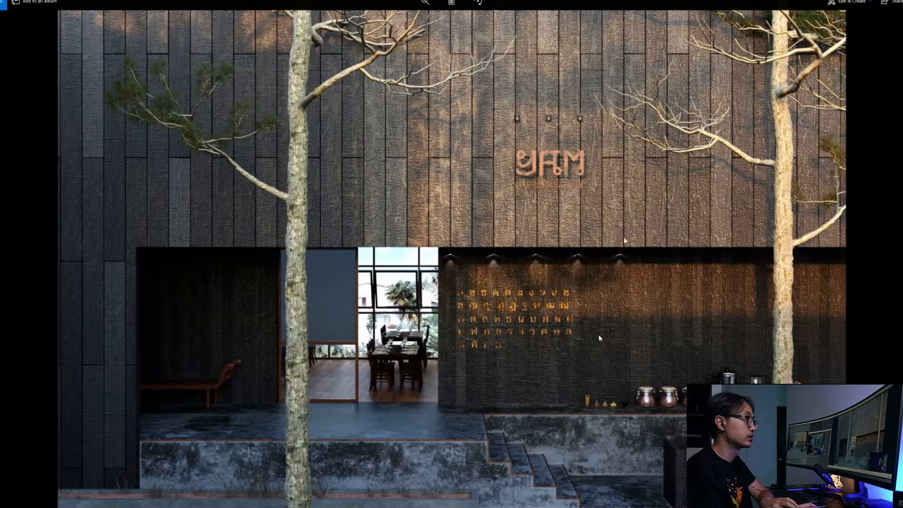
scroll(617, 368, up, 5)
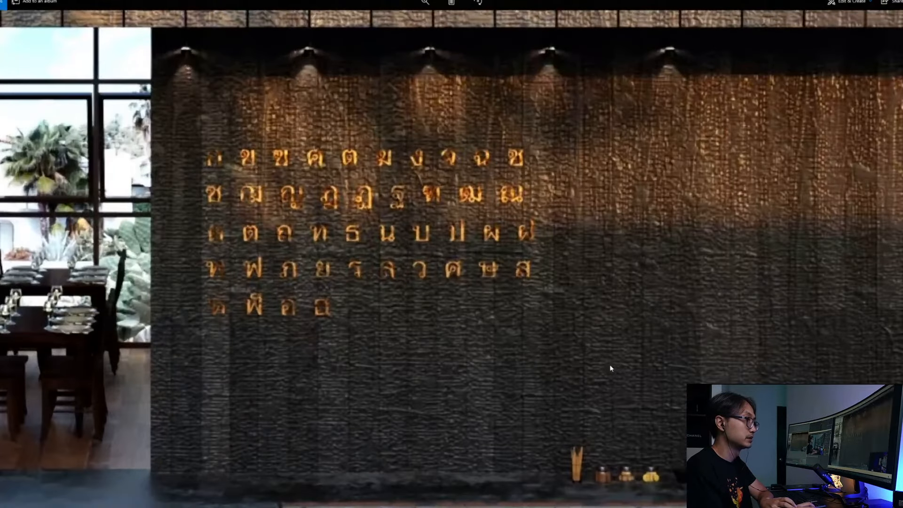
key(Right)
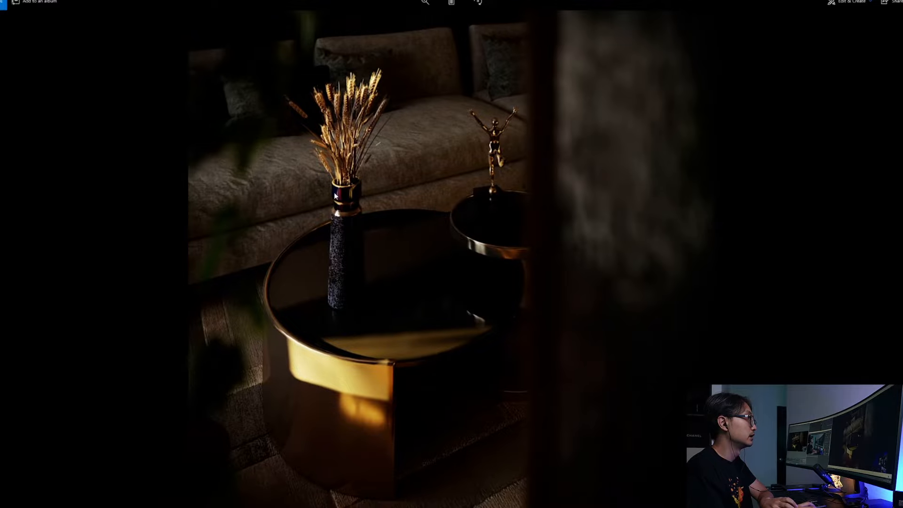
key(Right)
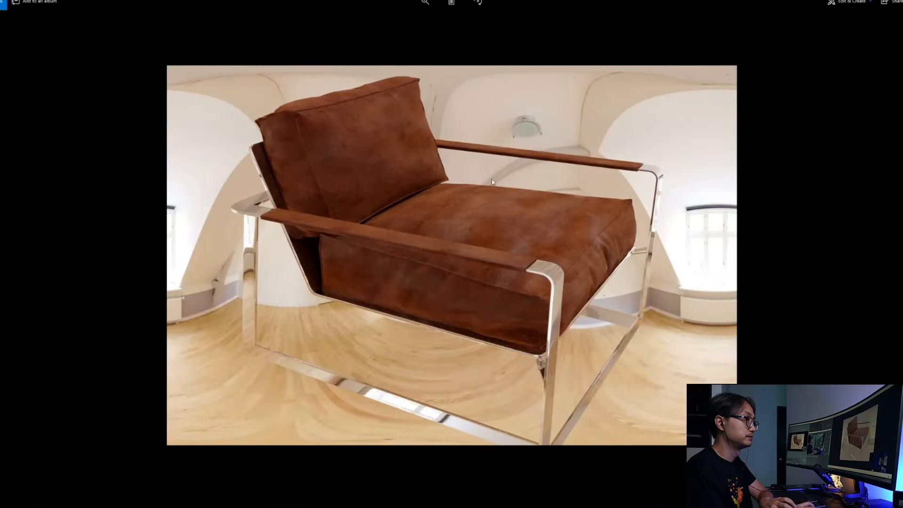
key(Left)
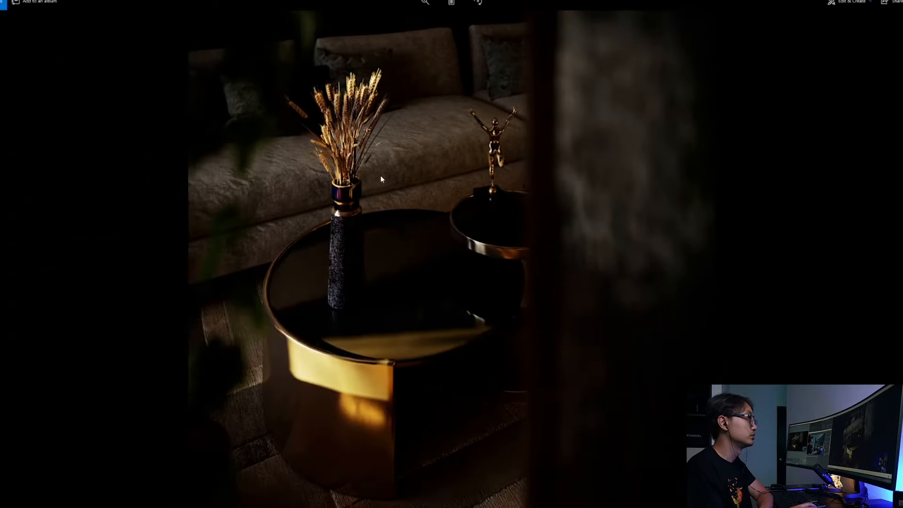
Examine the brown armchair's surface and stitching in close-up, followed by the cream fabric armchair image
key(Right)
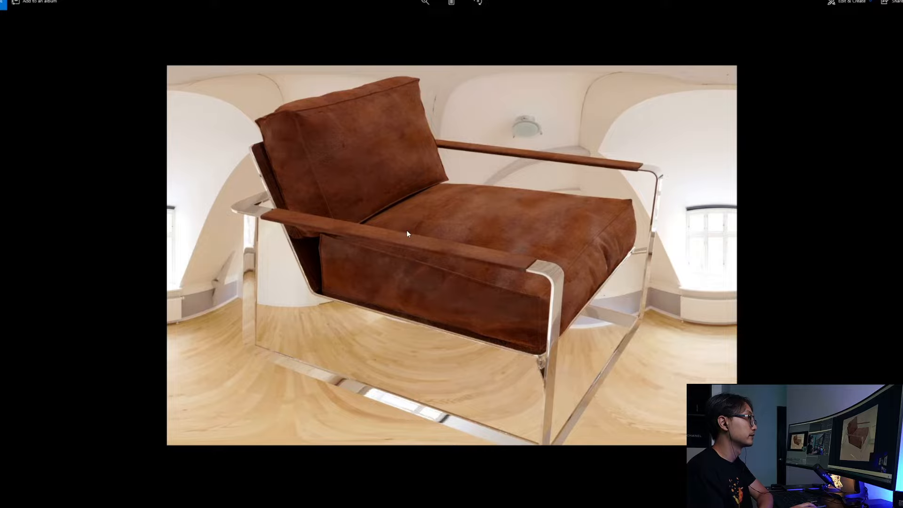
scroll(406, 230, up, 5)
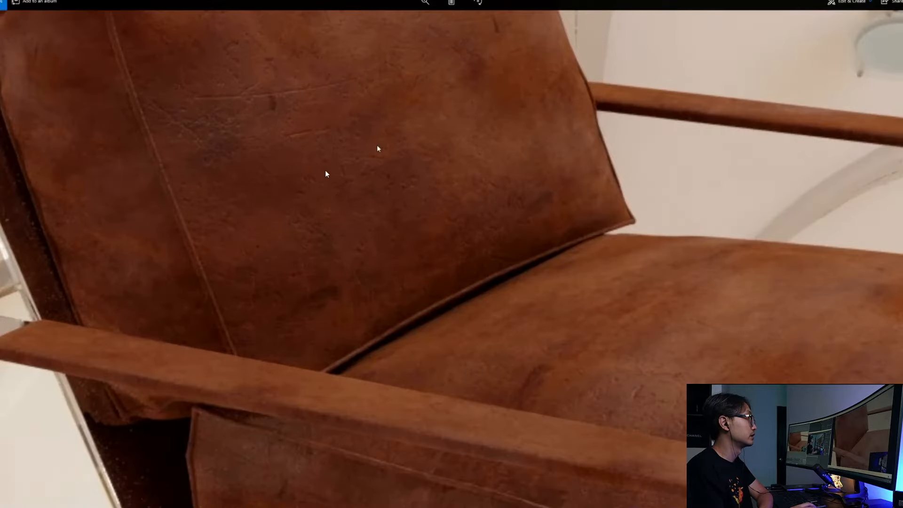
drag(376, 147, 393, 226)
scroll(332, 212, down, 5)
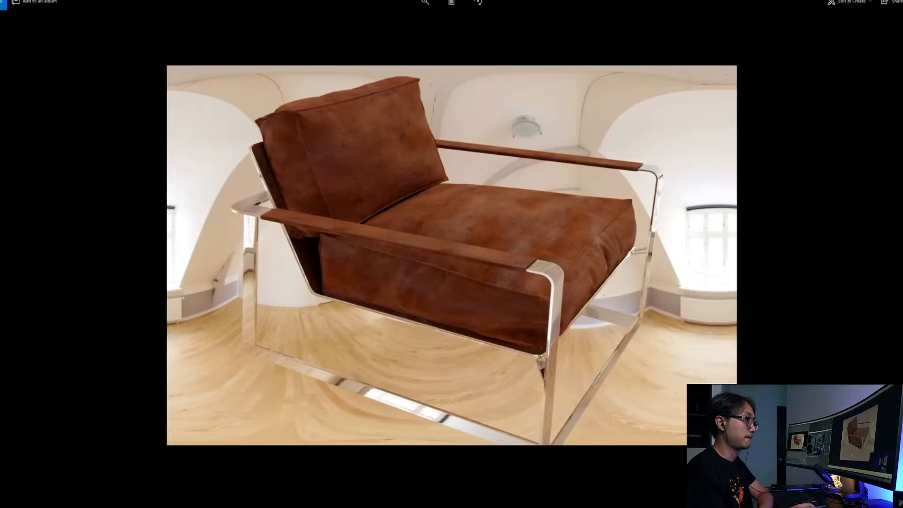
key(Right)
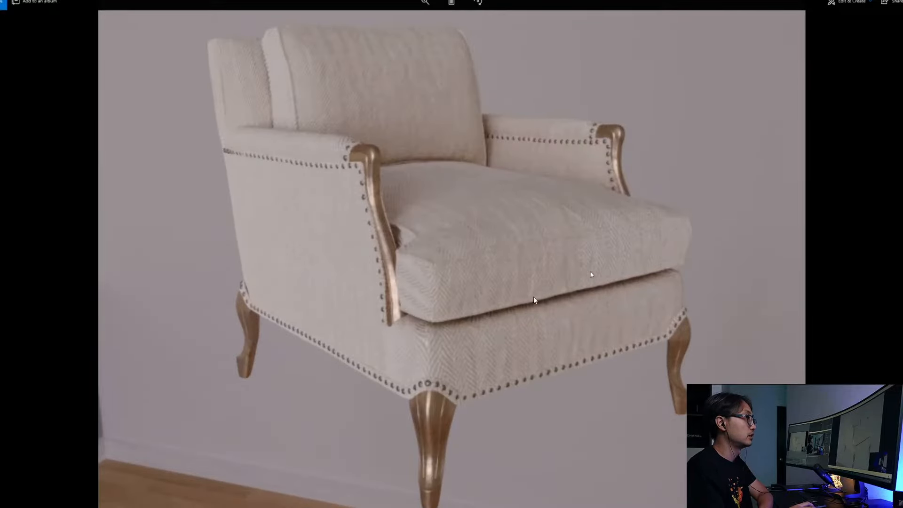
Examine the surface relief in the rough pale surface, glossy dark stone and brick wall close-ups, including the window reflection on the stone
key(Right)
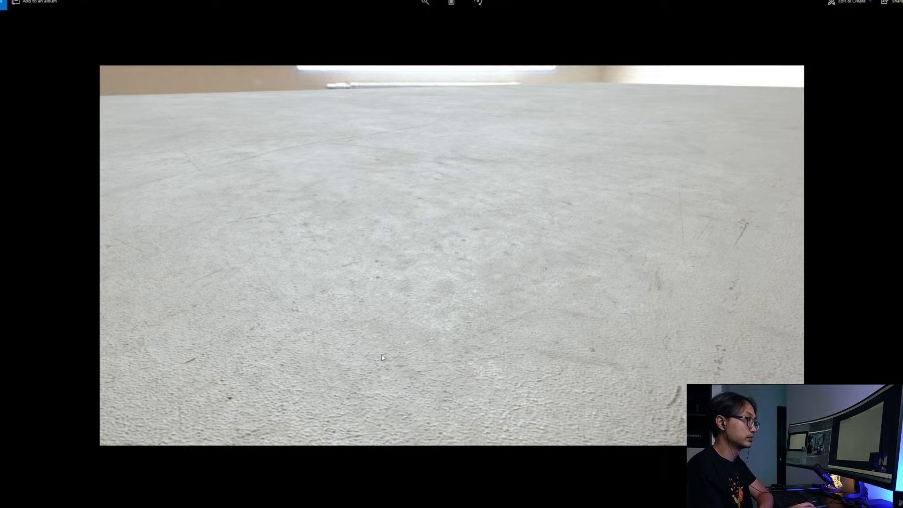
key(Right)
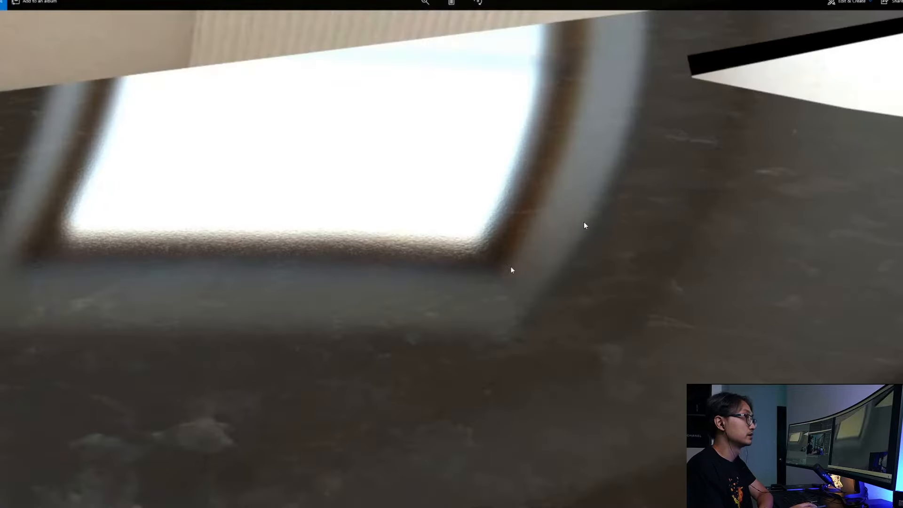
scroll(475, 248, up, 2)
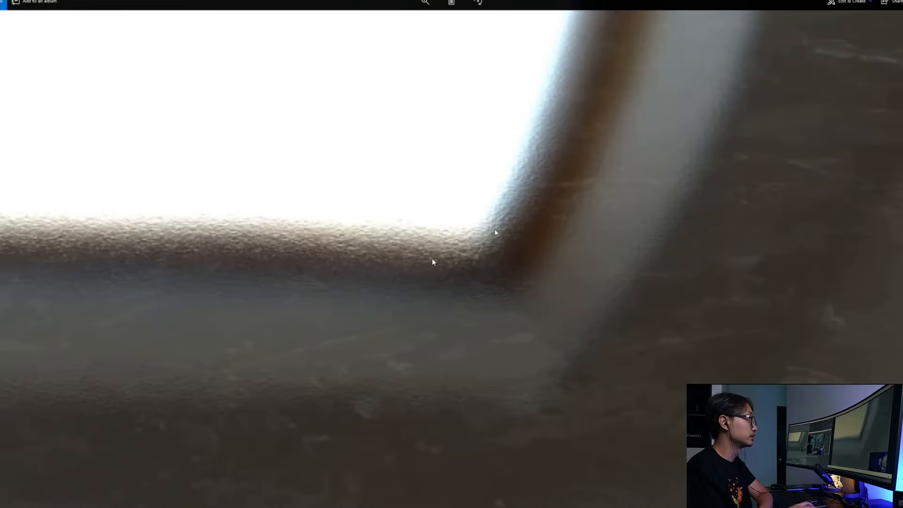
scroll(405, 256, down, 3)
scroll(407, 282, down, 2)
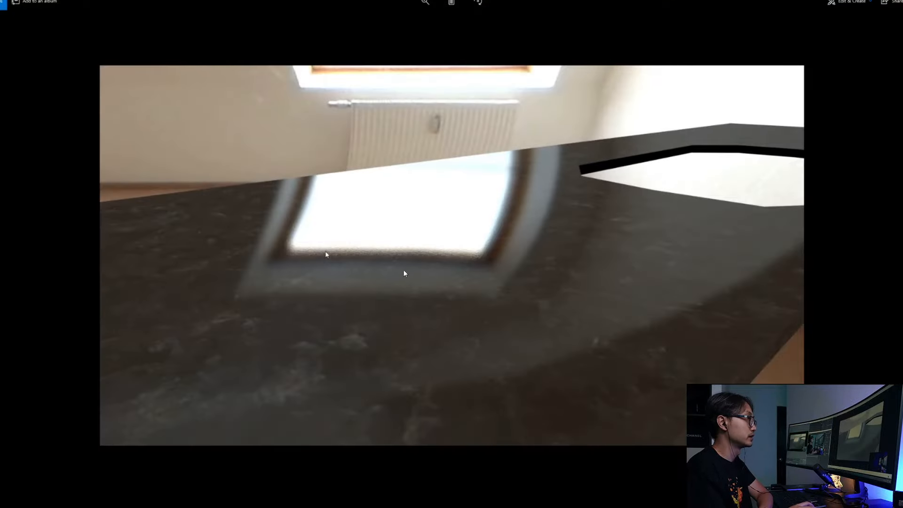
key(Right)
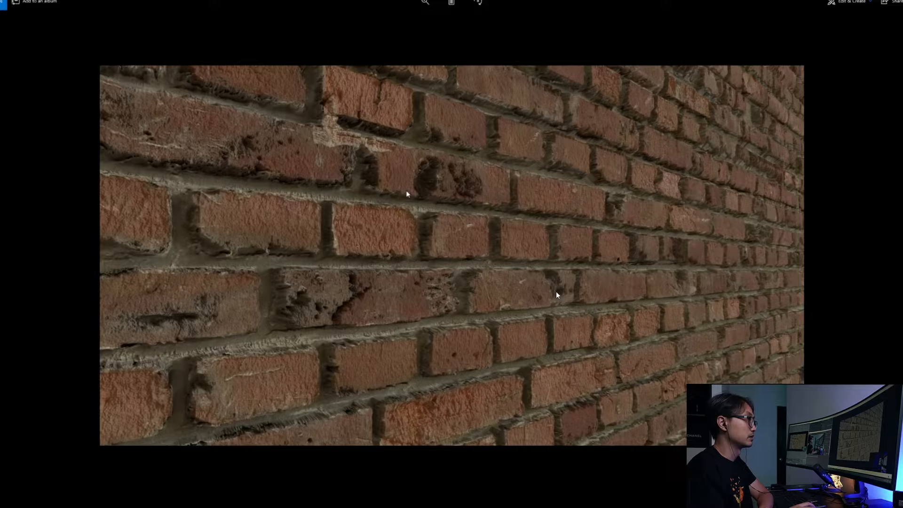
key(Left)
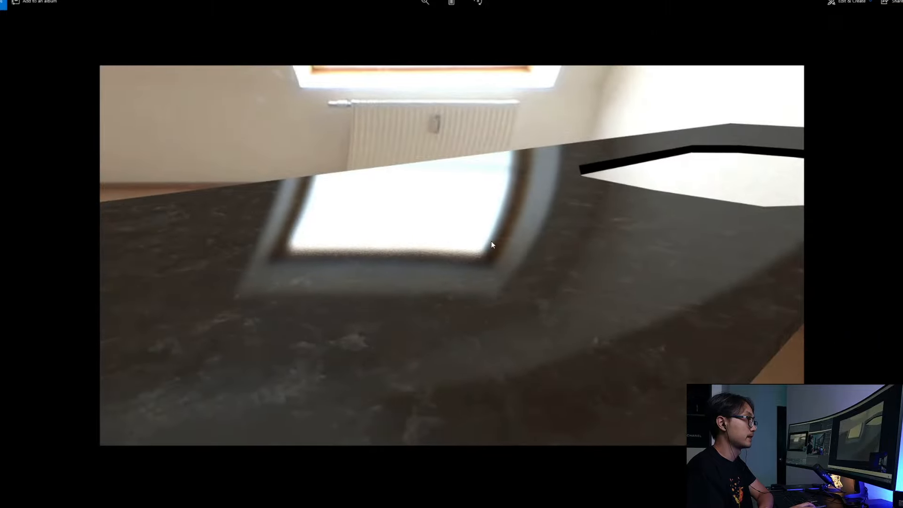
Examine the window reflection on the glossy dark stone in close-up, view the brick wall image and close the viewer
scroll(455, 260, up, 2)
scroll(701, 238, down, 3)
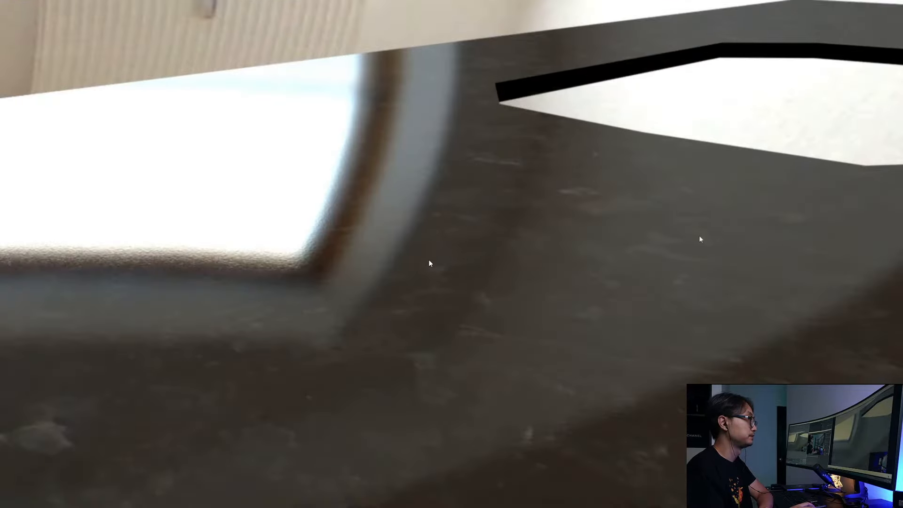
key(Right)
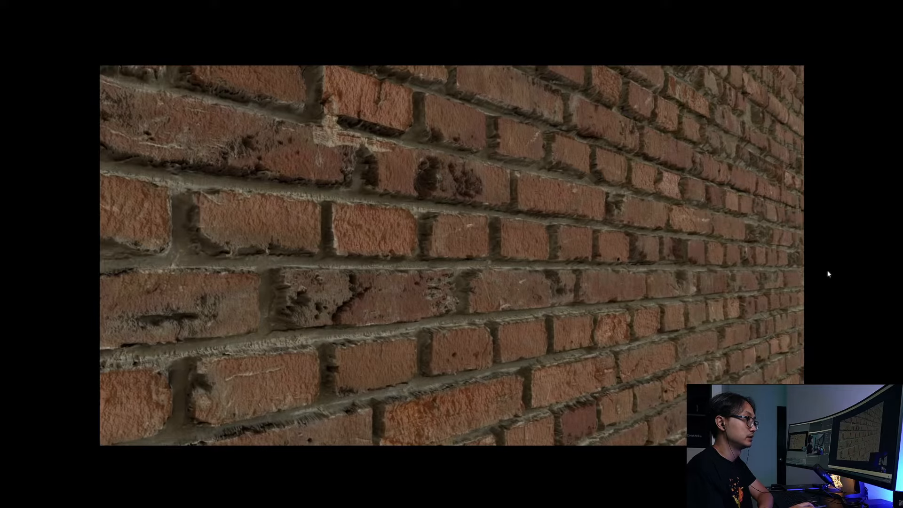
key(Escape)
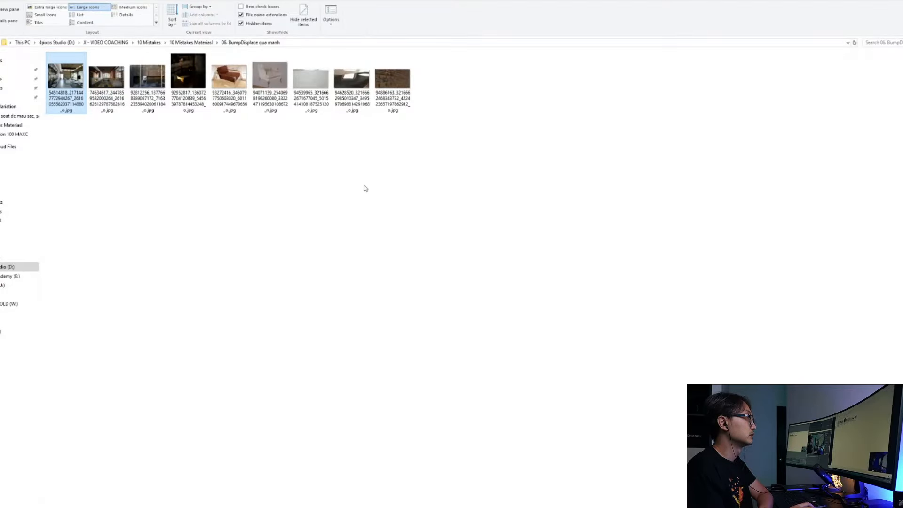
Return to the 10 Mistakes Material folder and open the subfolder 07. Thua hoac thieu phan xa va do bong
click(189, 46)
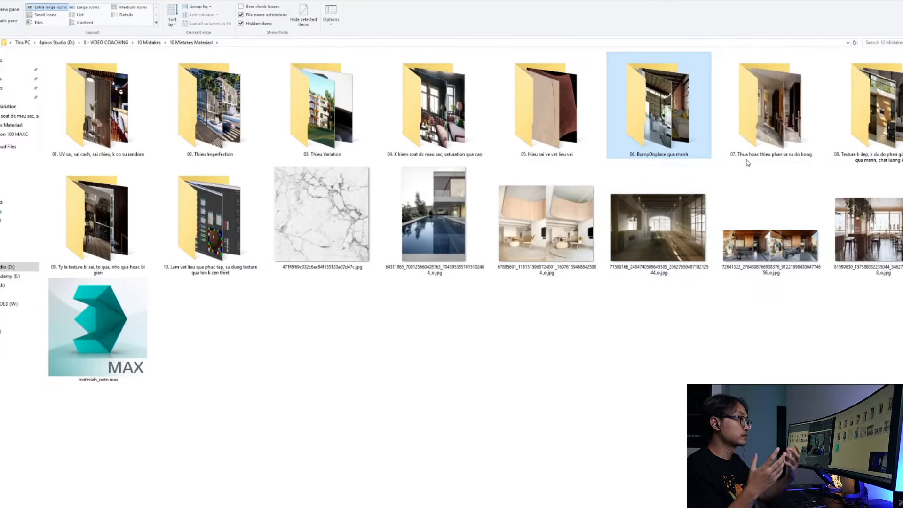
double_click(779, 140)
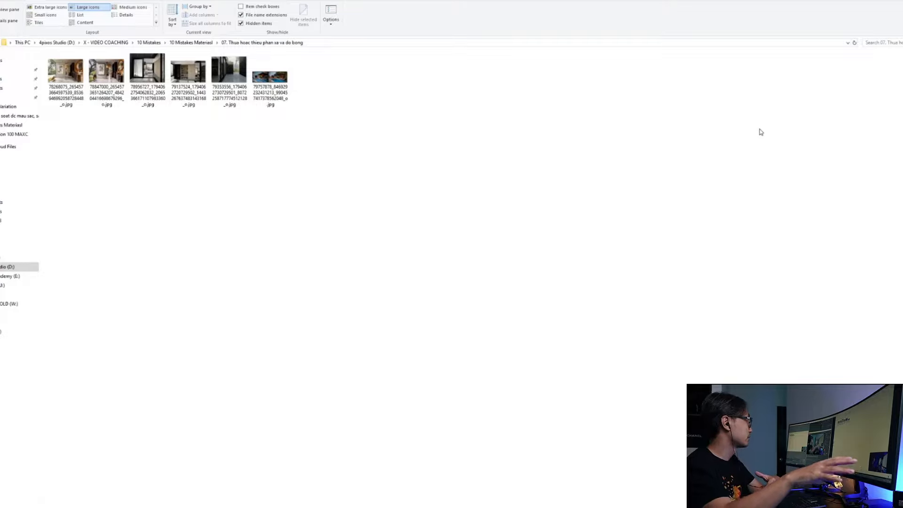
click(67, 83)
double_click(67, 83)
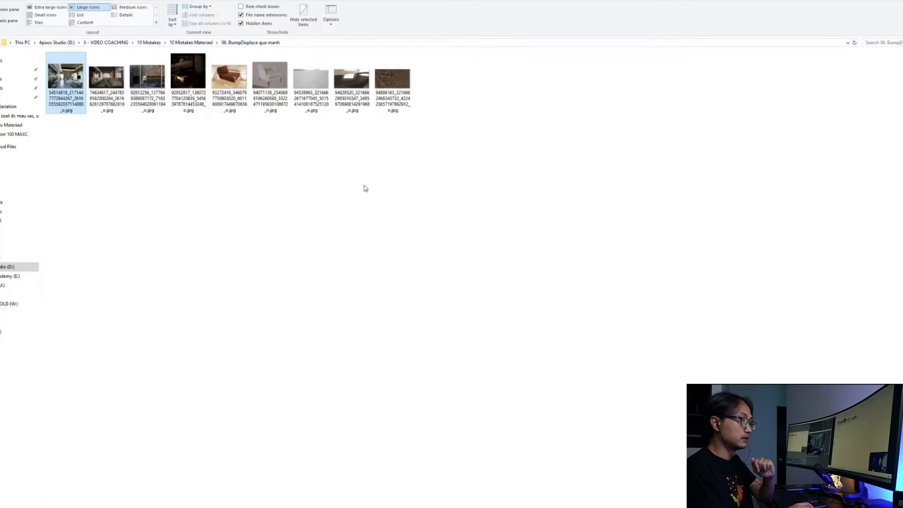
key(alt+Up)
double_click(766, 132)
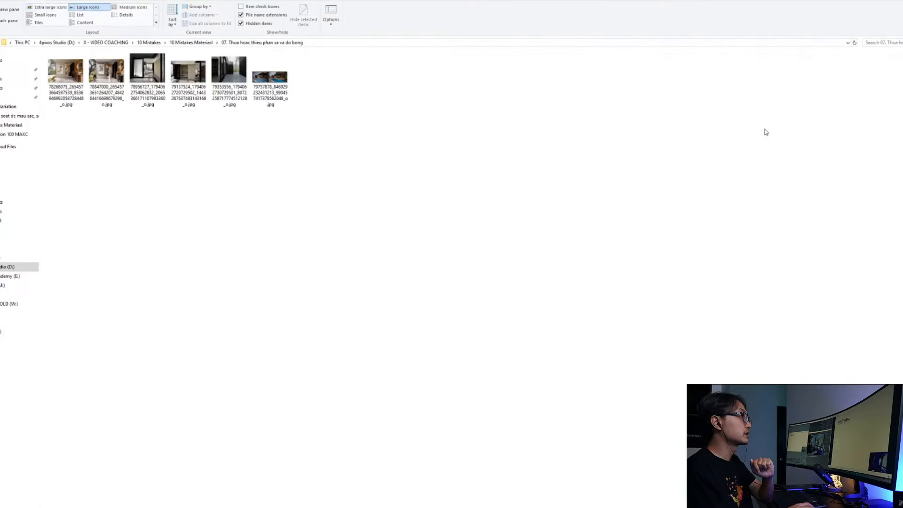
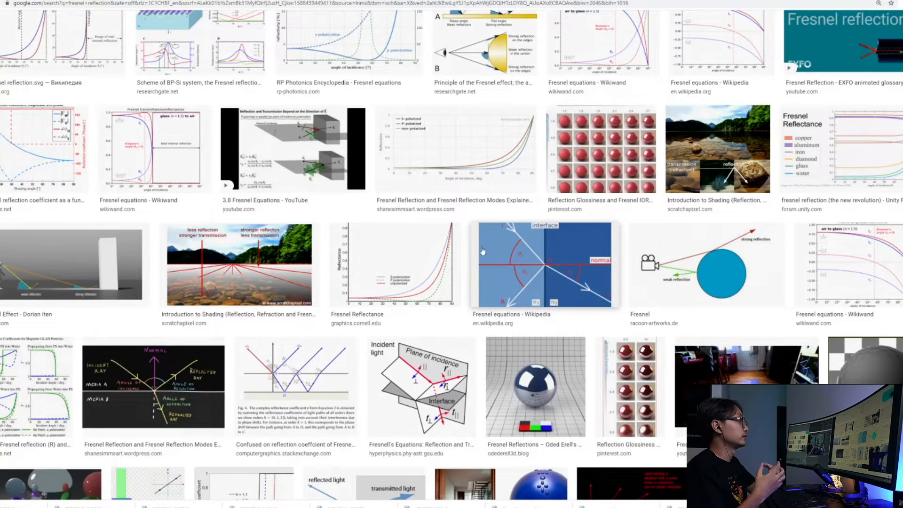
Browse the Google image results for fresnel reflection, examining the reflectance curves, angle diagrams and material renders
scroll(687, 280, down, 3)
scroll(687, 280, down, 3)
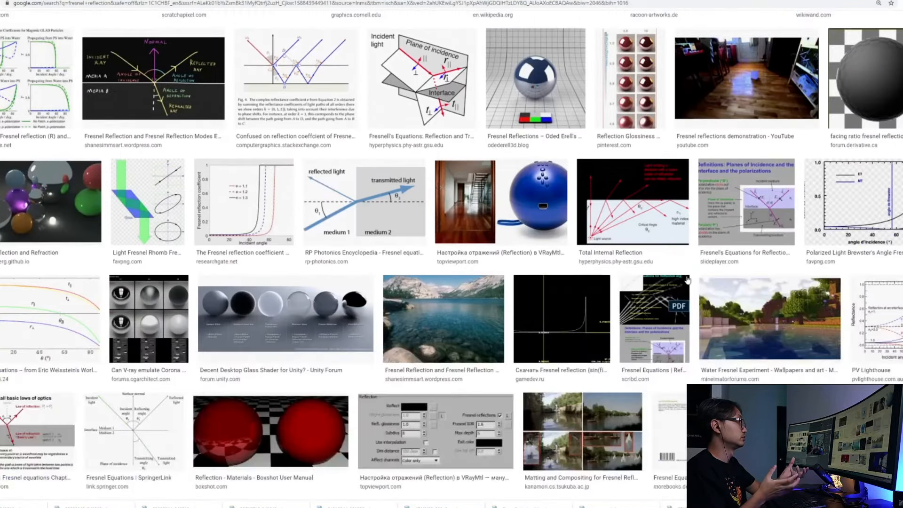
scroll(687, 279, down, 6)
scroll(687, 280, down, 8)
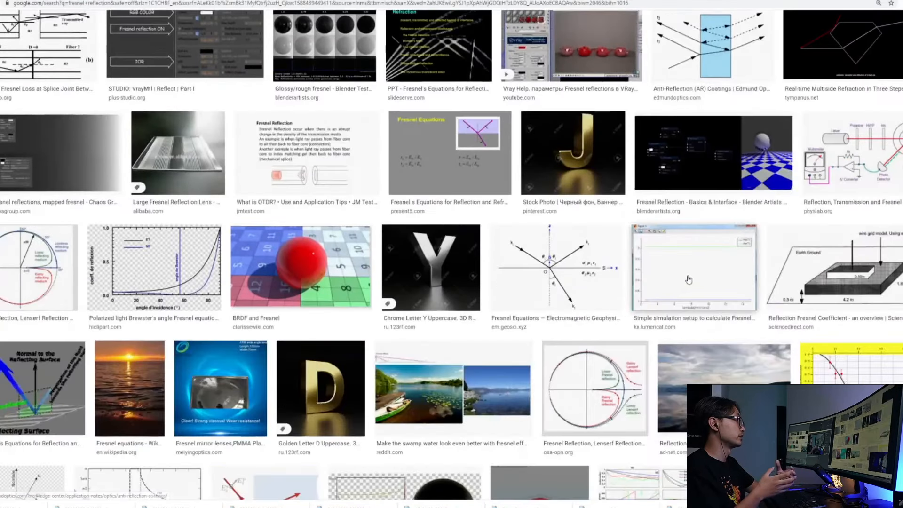
scroll(687, 279, down, 10)
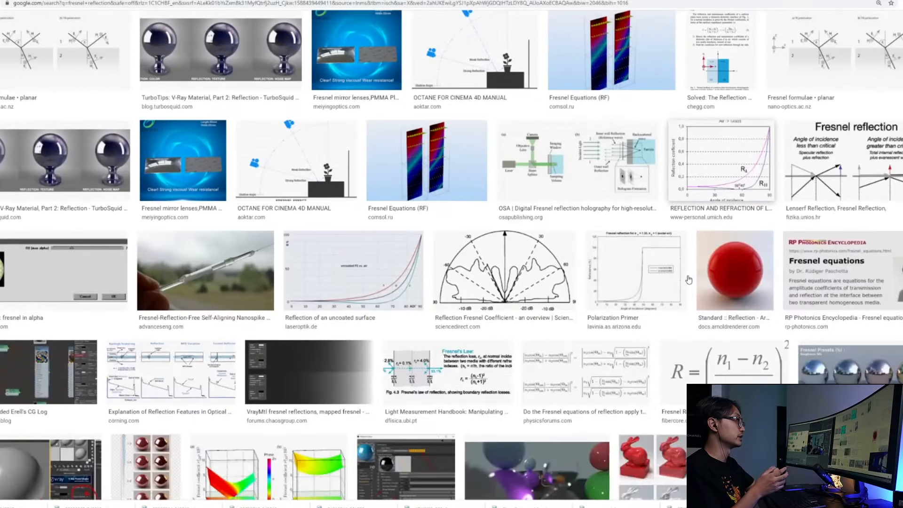
scroll(687, 279, down, 4)
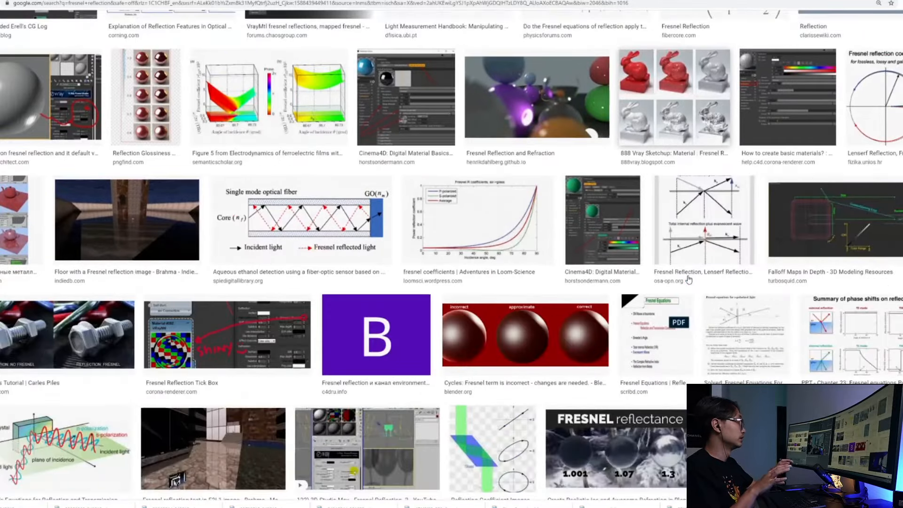
scroll(687, 279, down, 4)
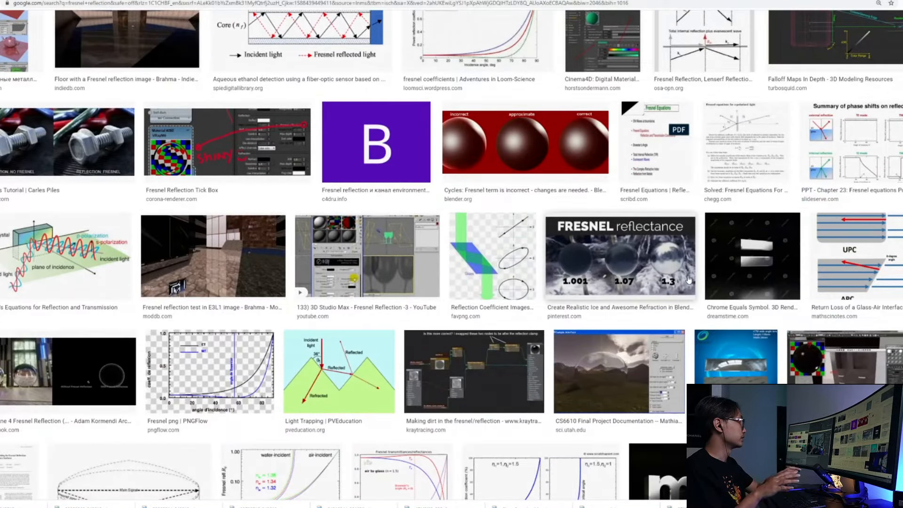
scroll(687, 279, down, 4)
scroll(687, 279, down, 4)
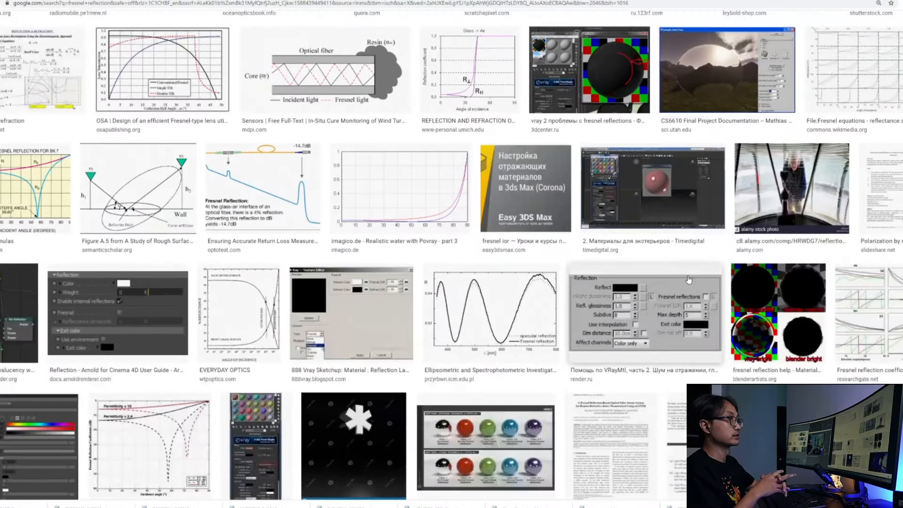
scroll(687, 280, down, 4)
scroll(687, 279, down, 4)
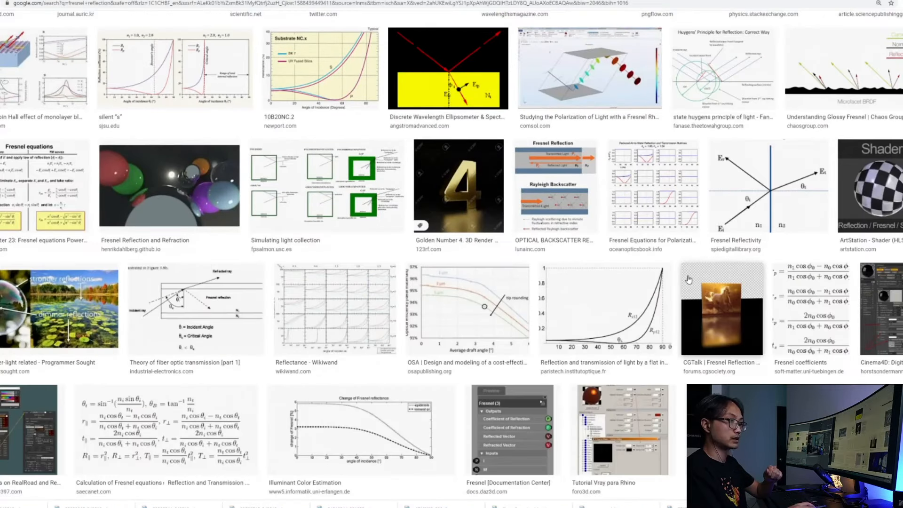
scroll(687, 279, down, 8)
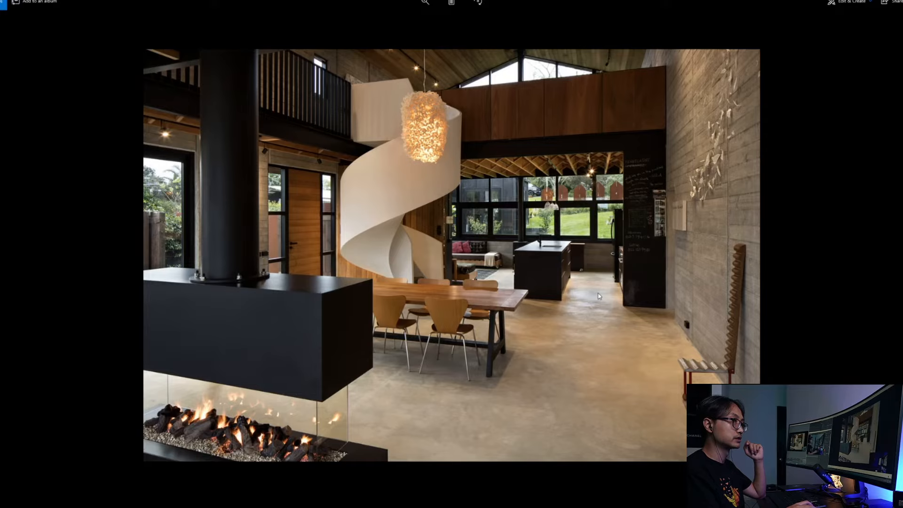
Examine the surface and floor reflections in the wood-shelving interior image and the courtyard image with the glossy concrete floor
key(Right)
scroll(328, 267, up, 2)
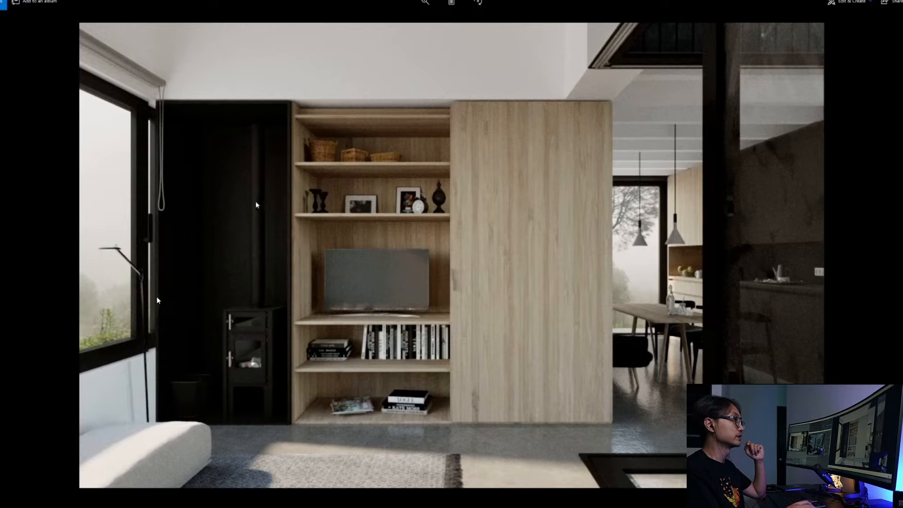
scroll(605, 261, down, 2)
key(Right)
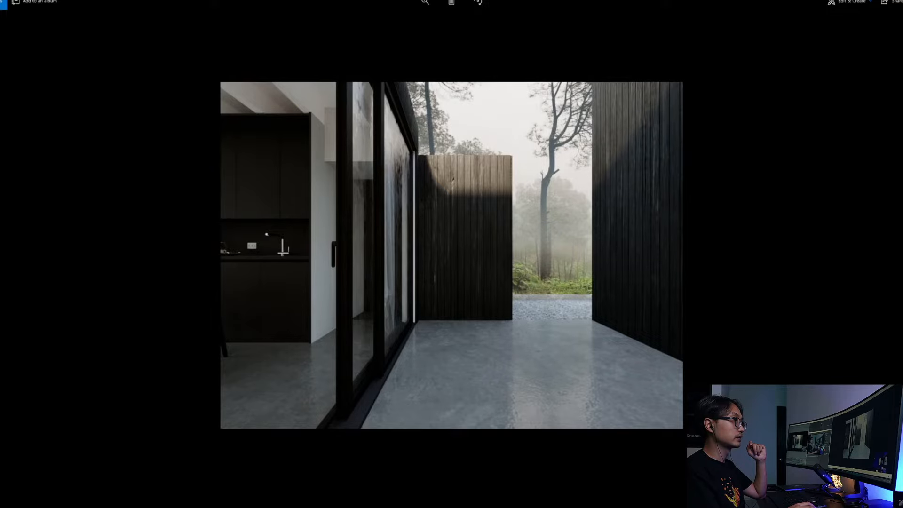
Compare the paired poolside pavilion images in close-up, focusing on the dark fireplace panel, stone walls and water
key(Right)
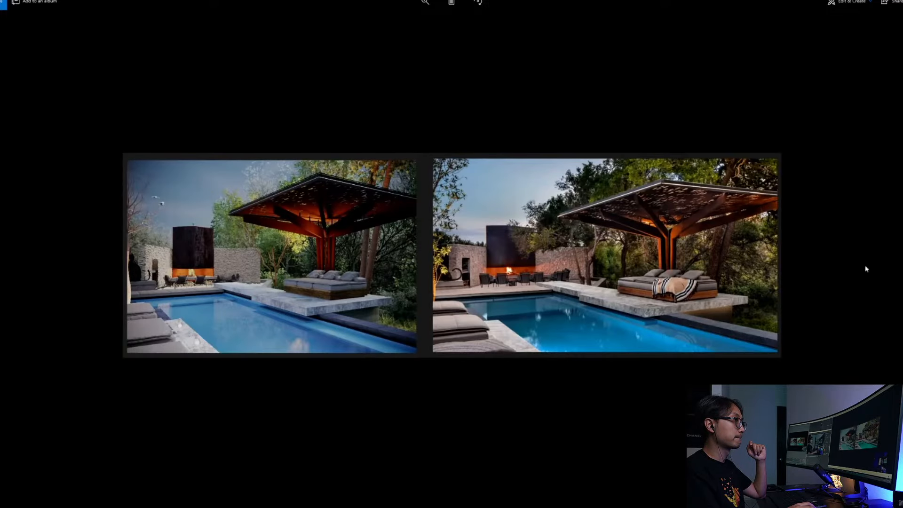
scroll(494, 251, up, 5)
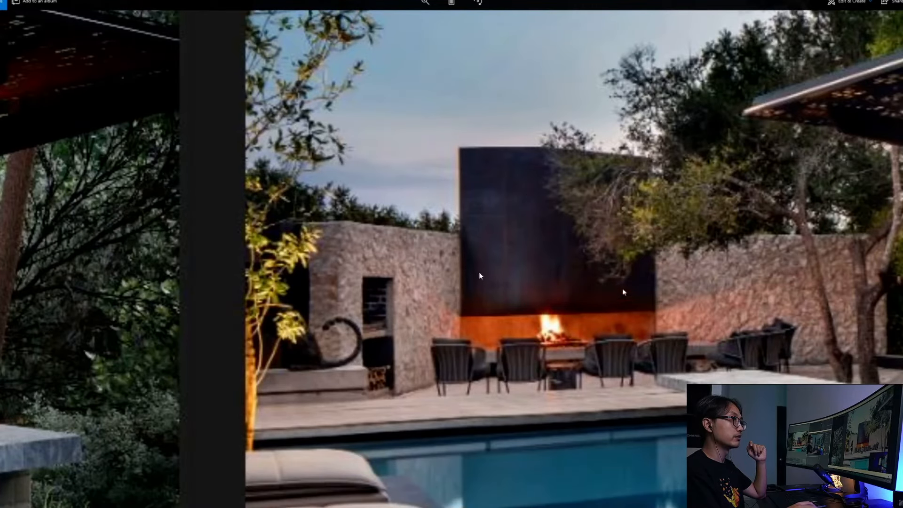
scroll(531, 301, down, 5)
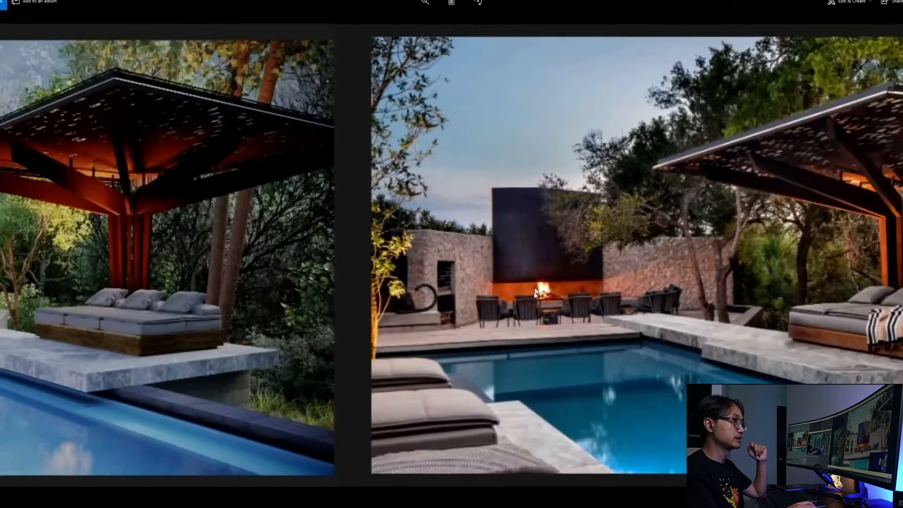
scroll(55, 233, up, 5)
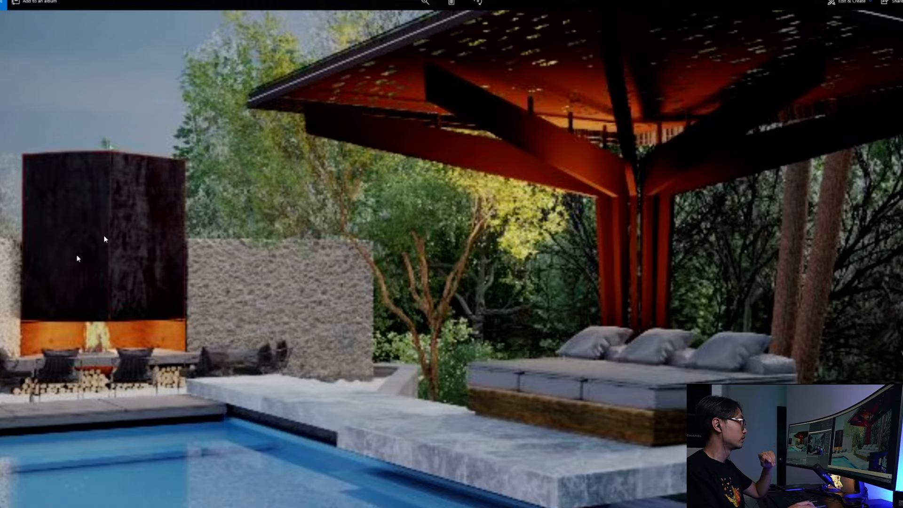
scroll(430, 287, down, 5)
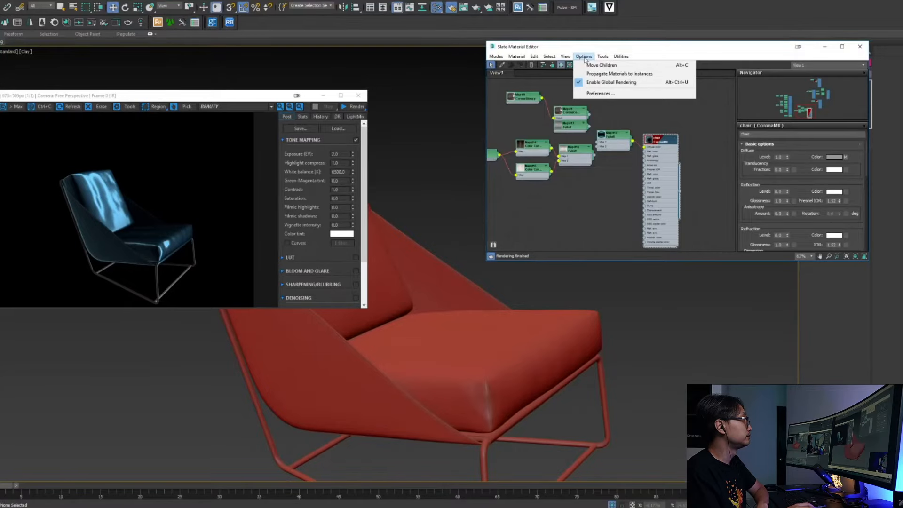
In 3ds Max, select the chair's upholstery, assign the brown Material #5 to it and open that material's parameters
mouse_move(549, 56)
click(642, 74)
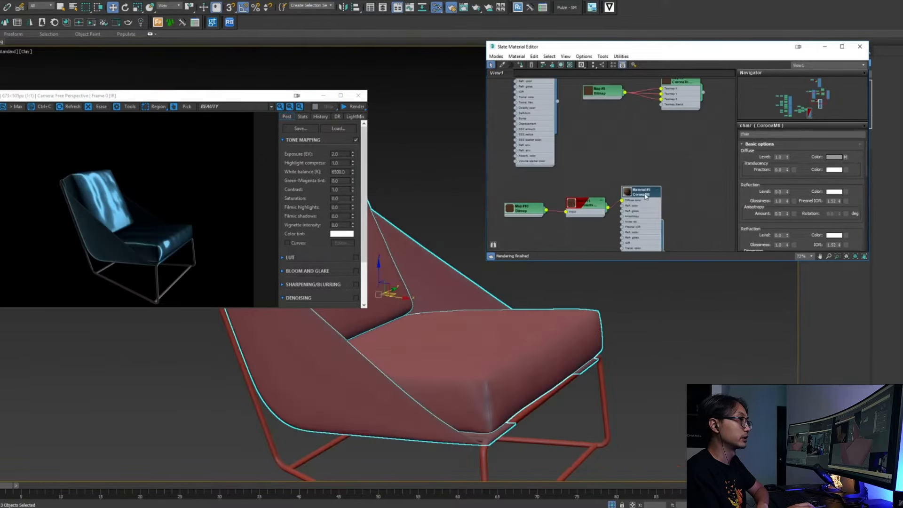
double_click(645, 197)
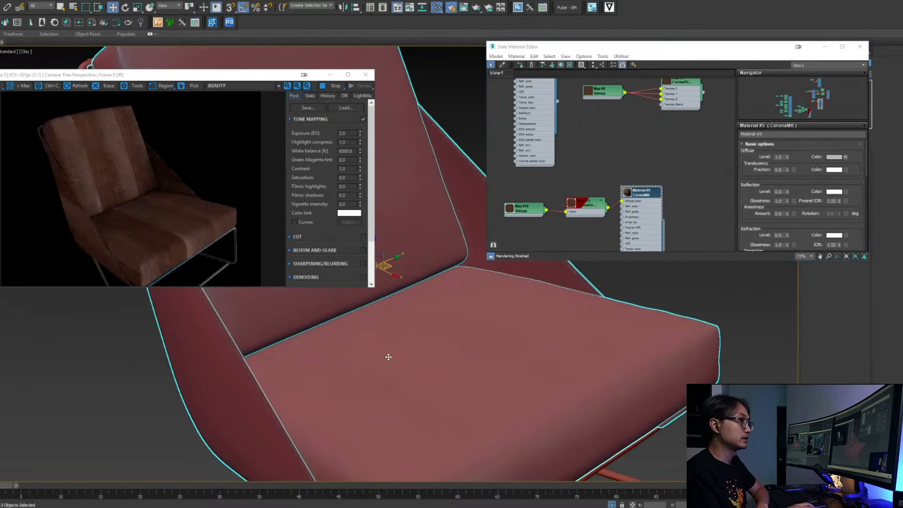
scroll(388, 357, up, 3)
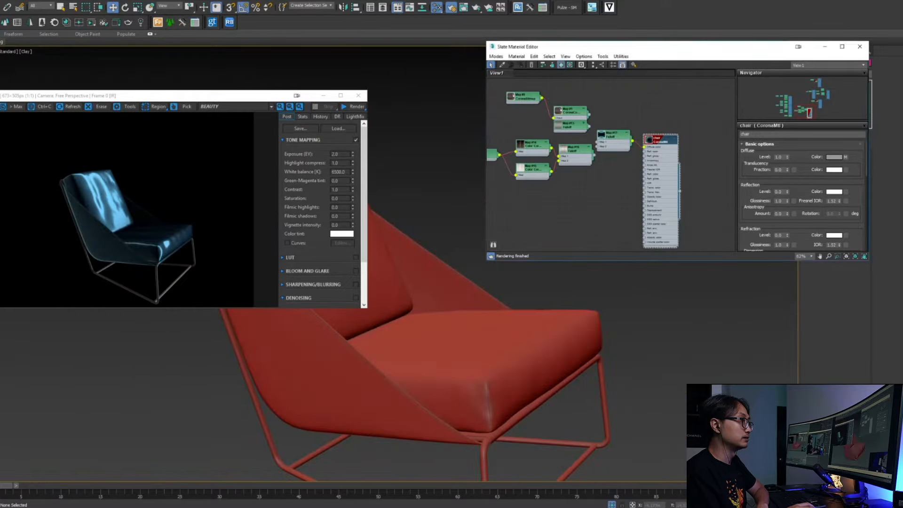
click(390, 300)
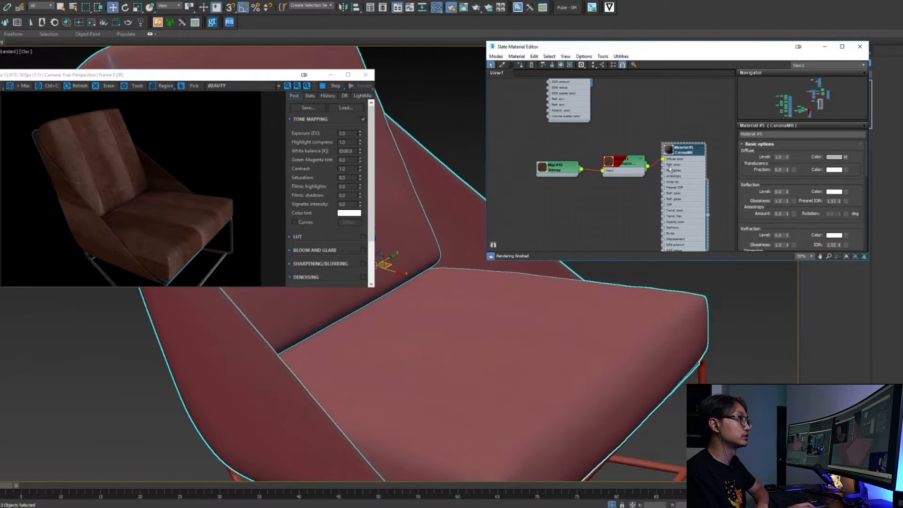
Move the Material #5 node away from its maps and branch a Color Correction map off the CoronaUvwRandomizer output
drag(671, 169, 711, 170)
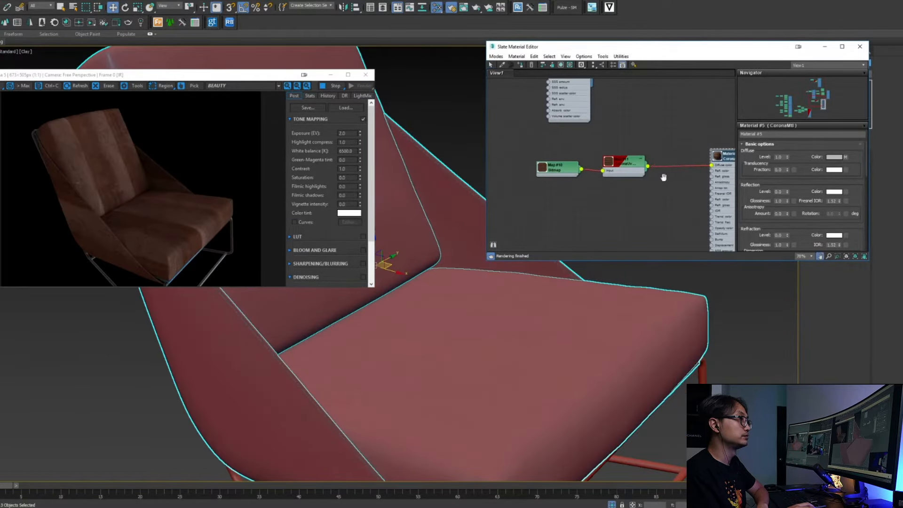
scroll(636, 169, up, 2)
scroll(619, 165, up, 1)
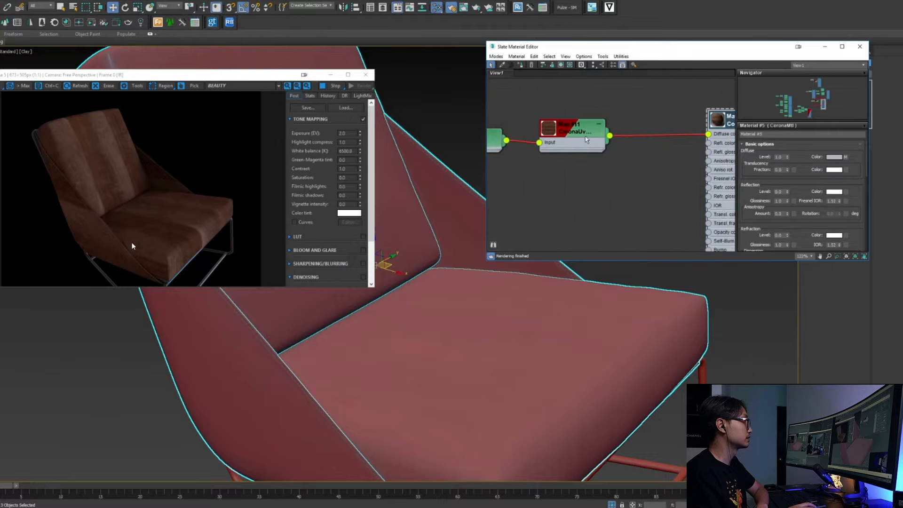
drag(621, 175, 621, 175)
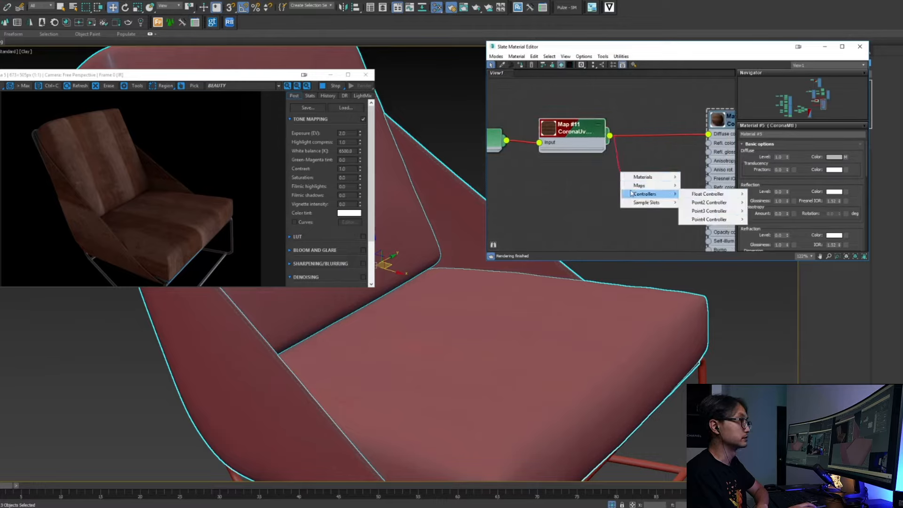
mouse_move(640, 185)
mouse_move(702, 195)
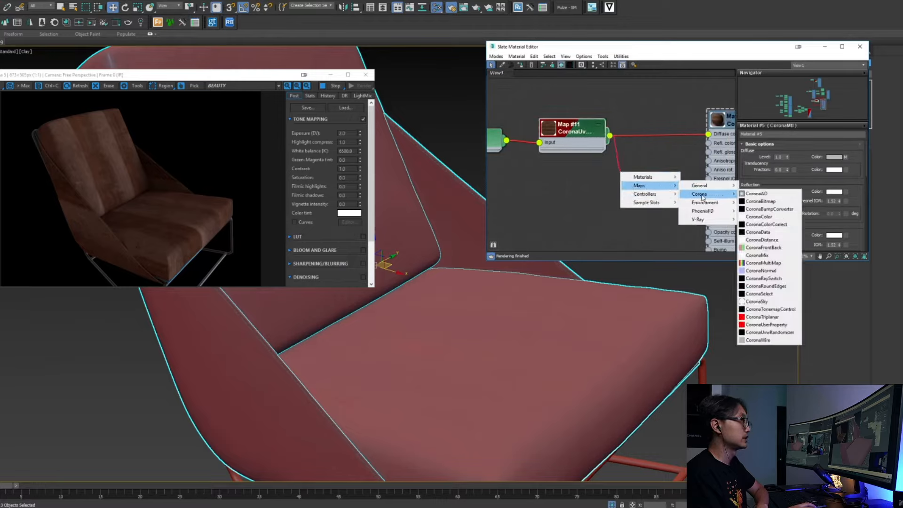
click(763, 216)
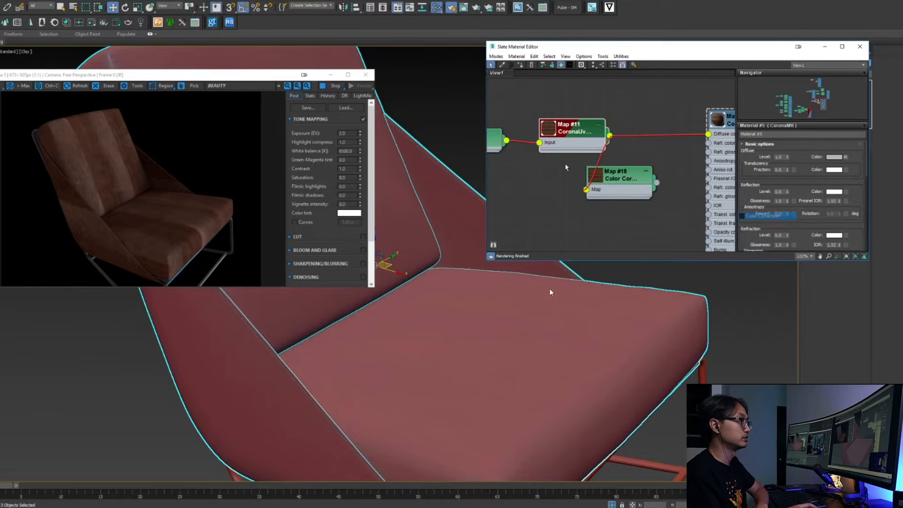
Reset the Color Correction map's hue shift to 0 and lower its saturation to the minimum to make it grayscale
double_click(624, 176)
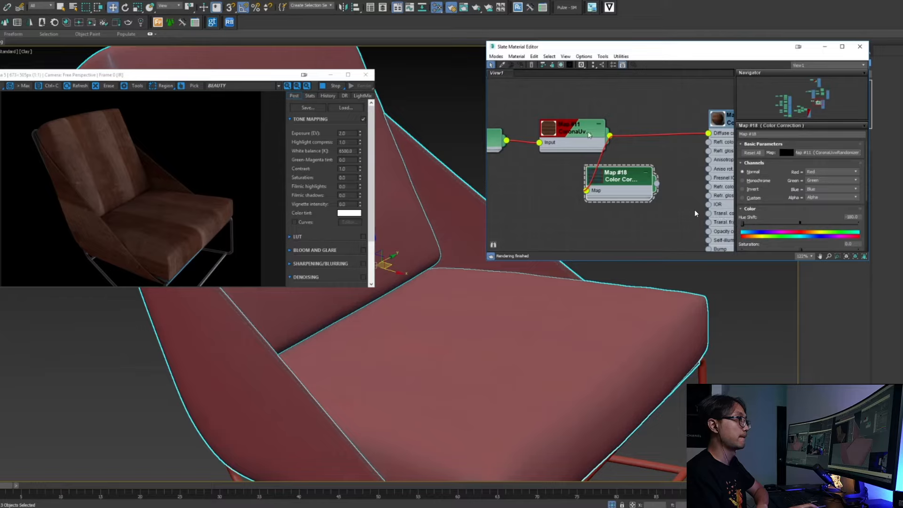
drag(595, 135, 555, 135)
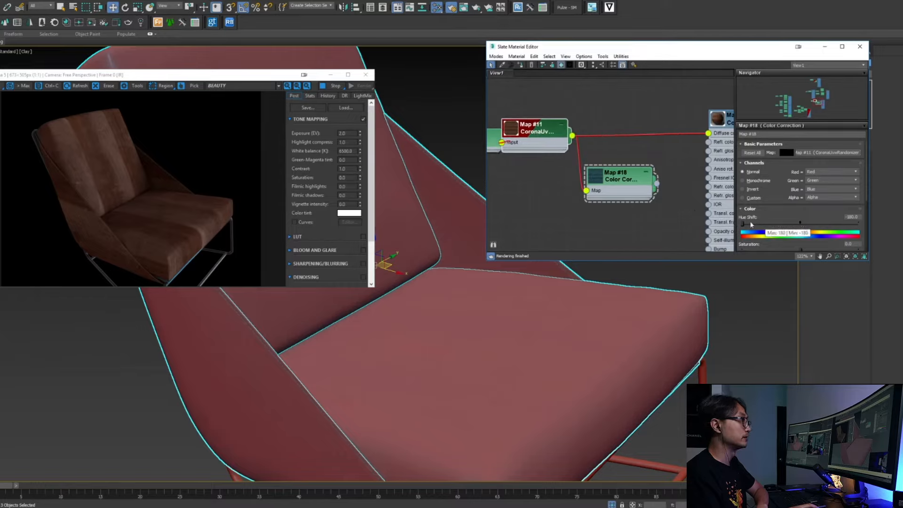
drag(858, 217, 836, 216)
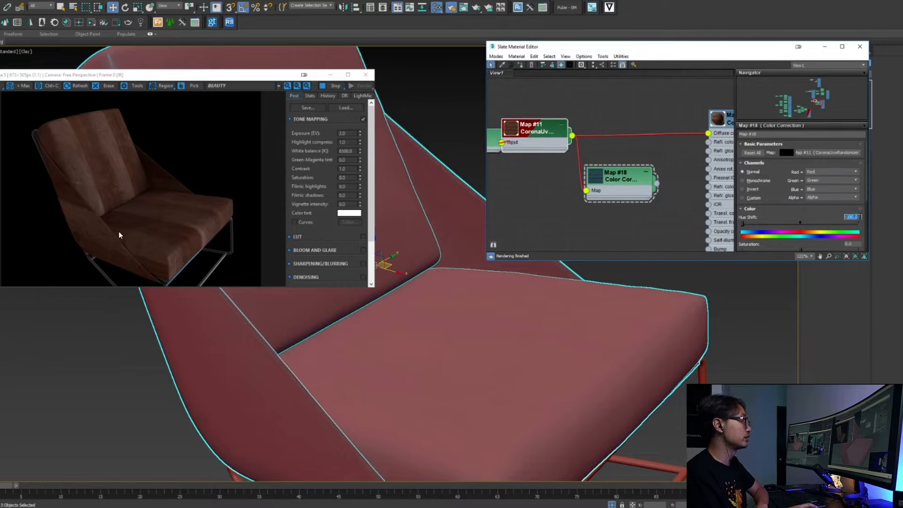
text(0)
key(Return)
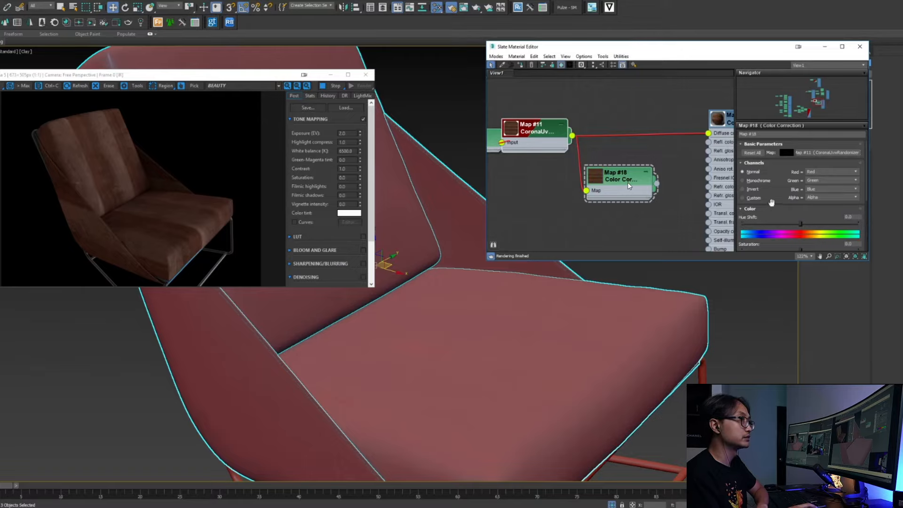
scroll(781, 202, down, 3)
drag(800, 183, 741, 184)
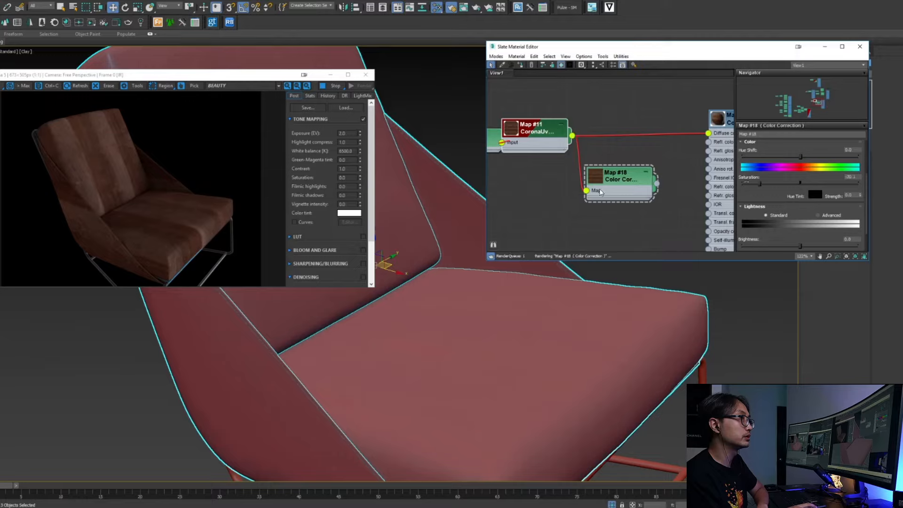
Set Material #5's reflection level to 1.0 and feed the grayscale Color Correction map into its reflection color
middle_drag(648, 140, 555, 143)
click(644, 132)
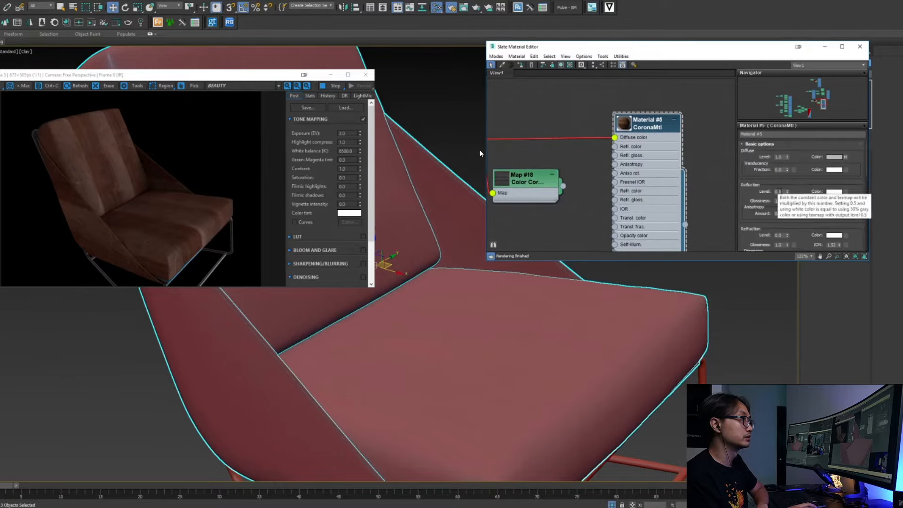
key(Return)
middle_drag(556, 184, 582, 179)
drag(588, 182, 640, 142)
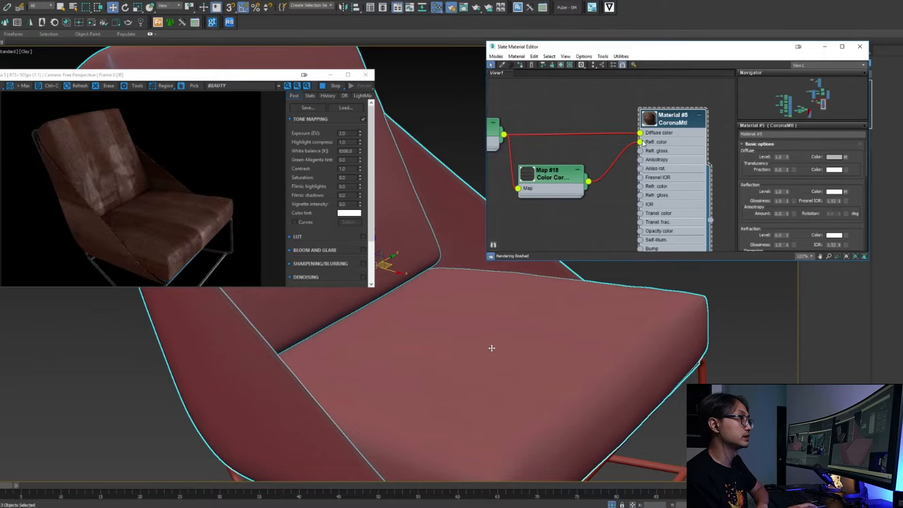
alt+middle_drag(489, 337, 491, 332)
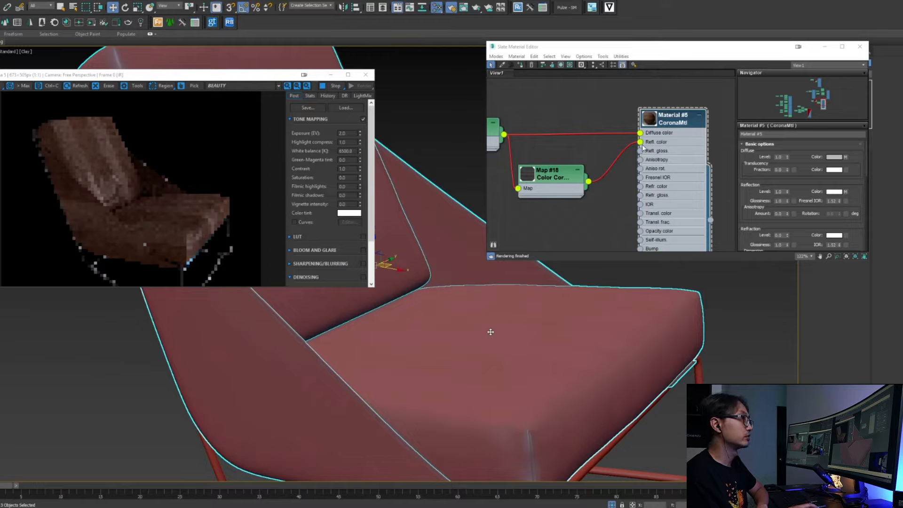
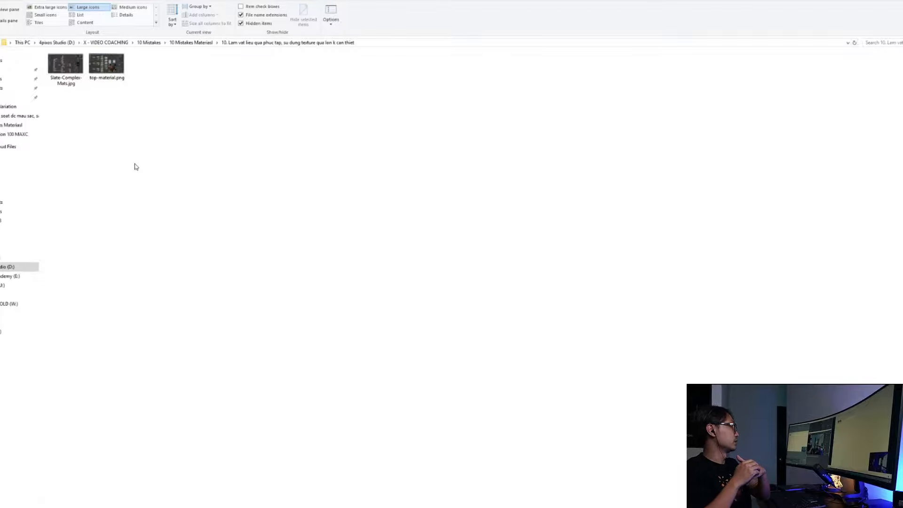
View the complex material graph in Slate-Complex-Mats.jpg and go on to the next image in the folder
double_click(66, 66)
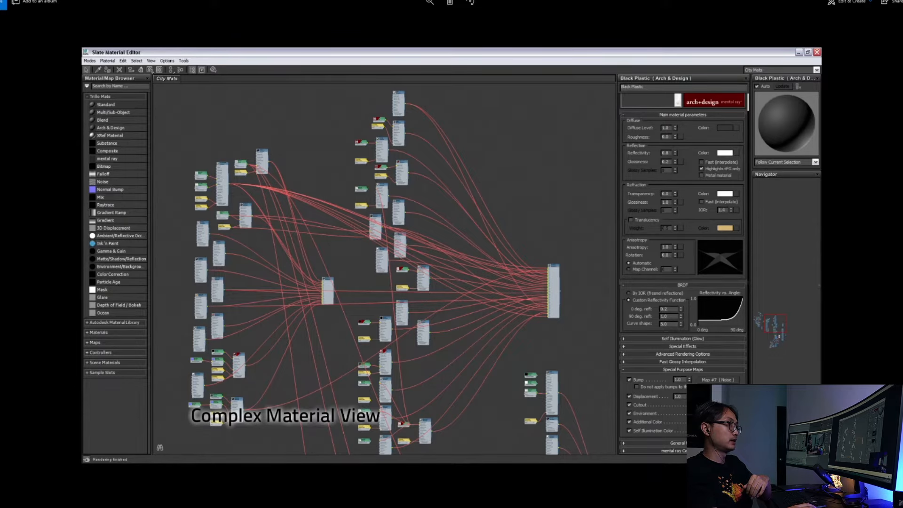
click(901, 256)
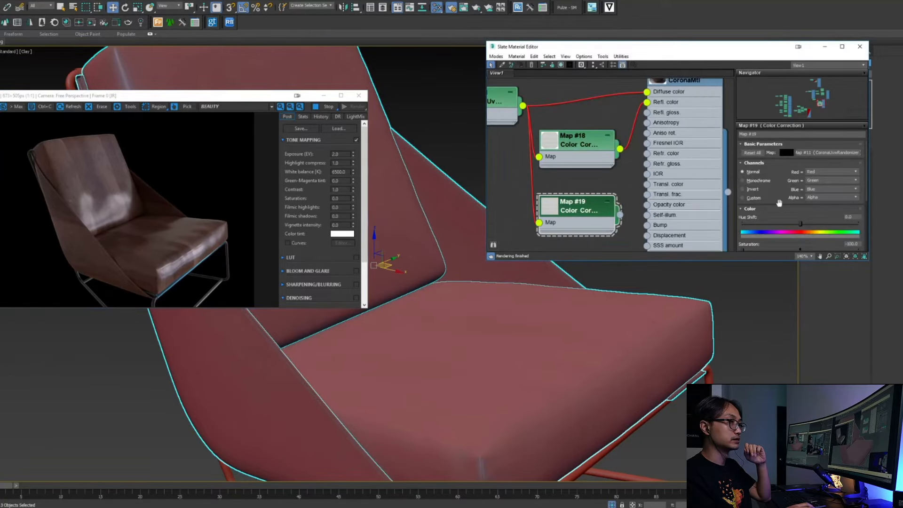
Back in 3ds Max, connect the Map #19 Color Correction to Material #5's reflection glossiness
scroll(812, 193, down, 2)
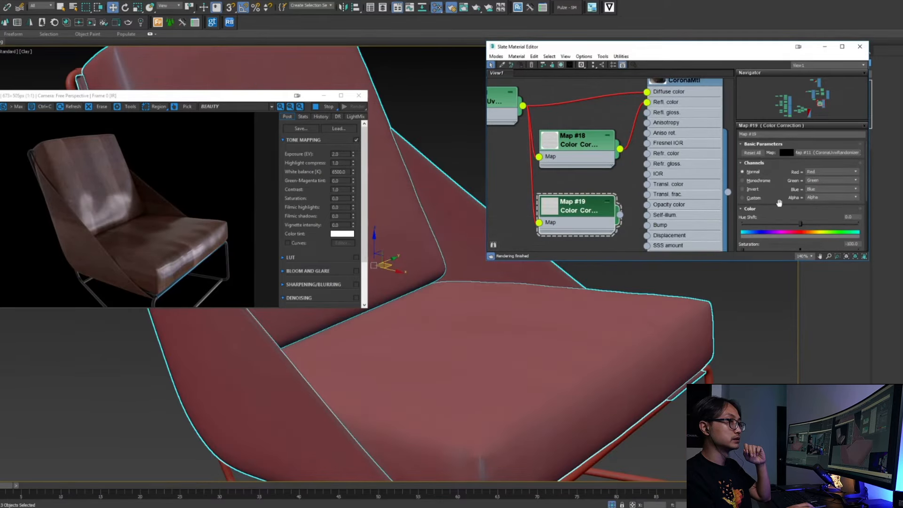
scroll(786, 204, down, 2)
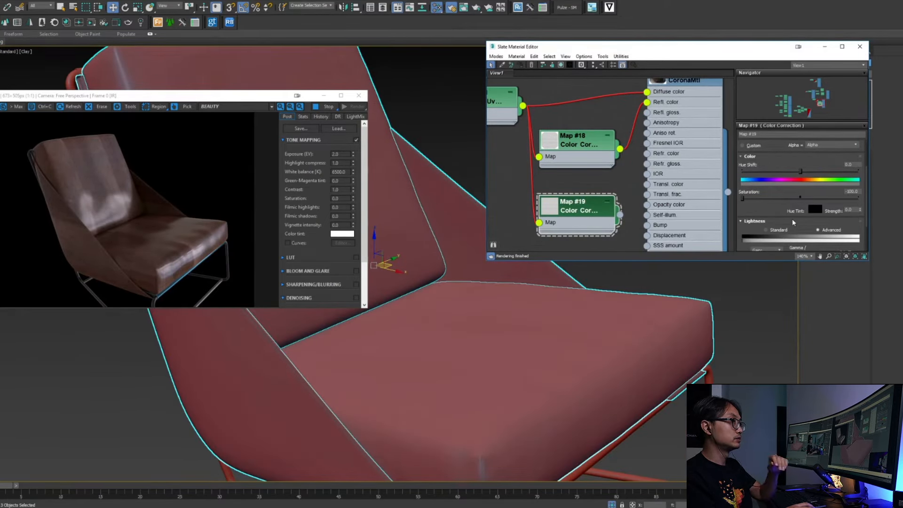
middle_drag(632, 203, 619, 219)
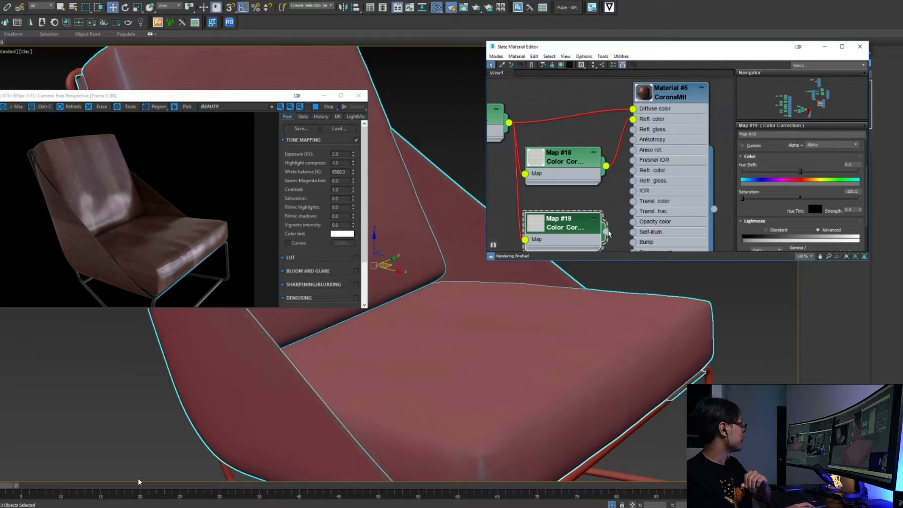
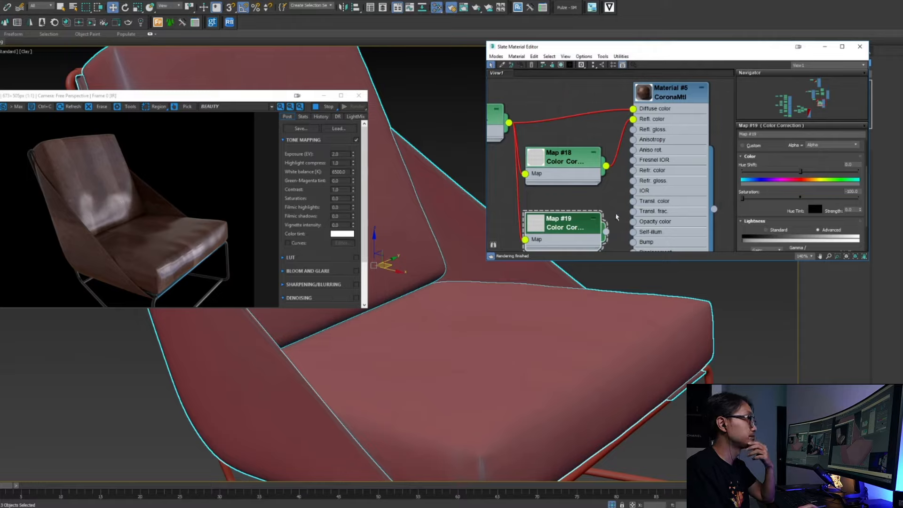
drag(606, 231, 632, 129)
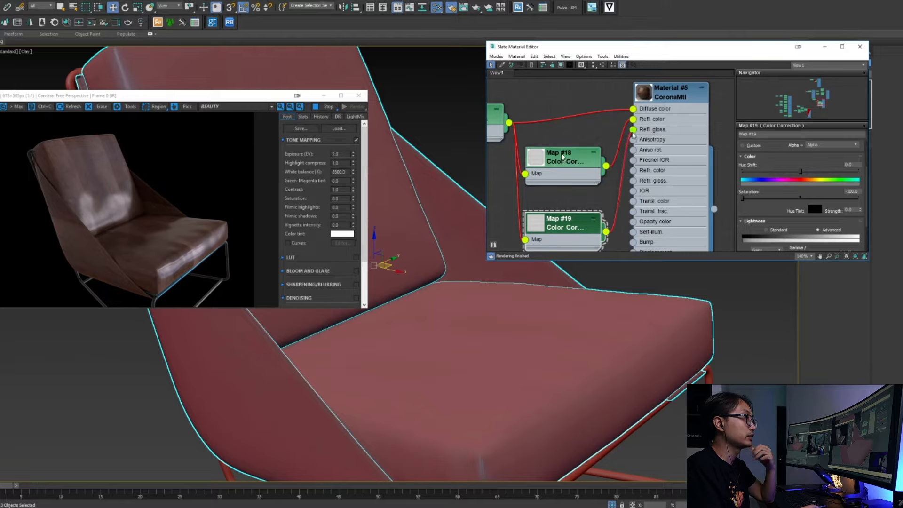
Set the RGB Gamma/Contrast of the Map #19 Color Correction to 5
middle_drag(562, 168, 585, 127)
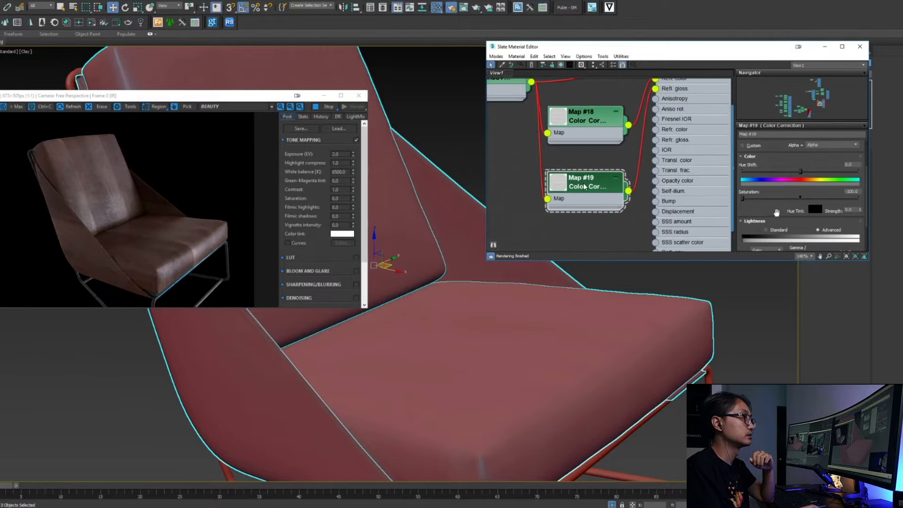
scroll(776, 213, down, 3)
drag(800, 211, 781, 212)
text(5)
key(Return)
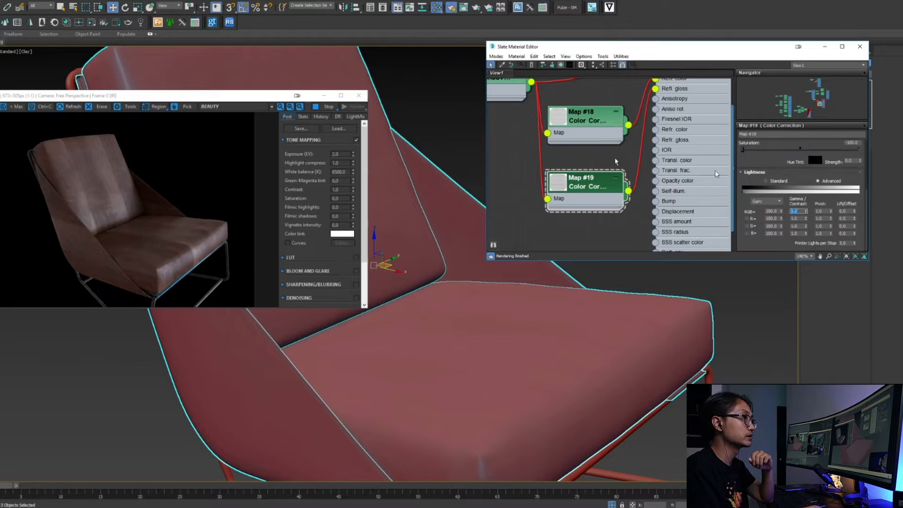
Connect the Map #19 Color Correction to Material #5's bump as well and set the bump amount to 0.1
middle_drag(633, 195, 597, 218)
click(625, 237)
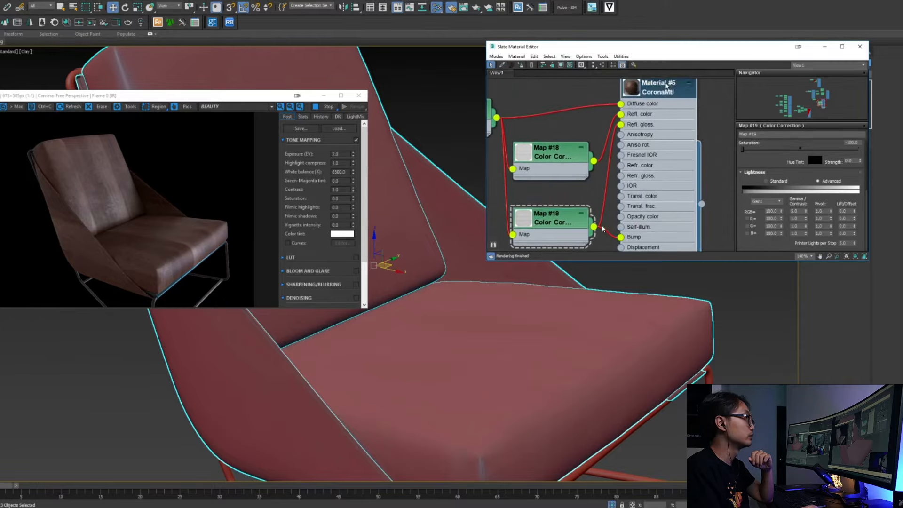
drag(740, 219, 728, 64)
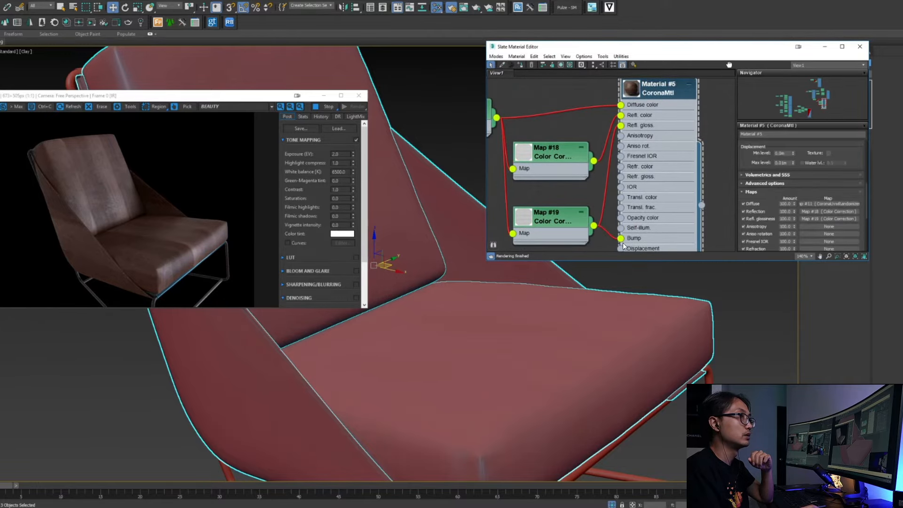
scroll(740, 221, down, 4)
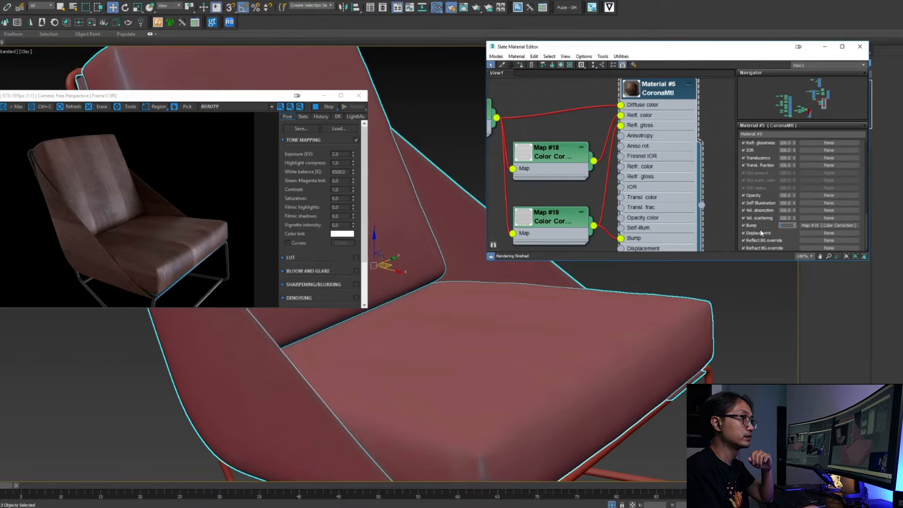
text(0.1)
key(Return)
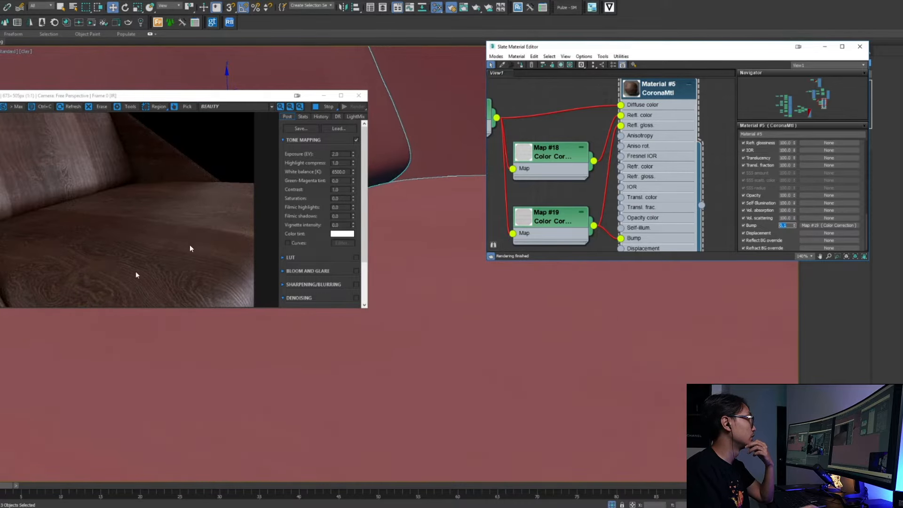
Examine the chair's reflection and bump in the interactive render from several angles and distances
scroll(510, 317, down, 6)
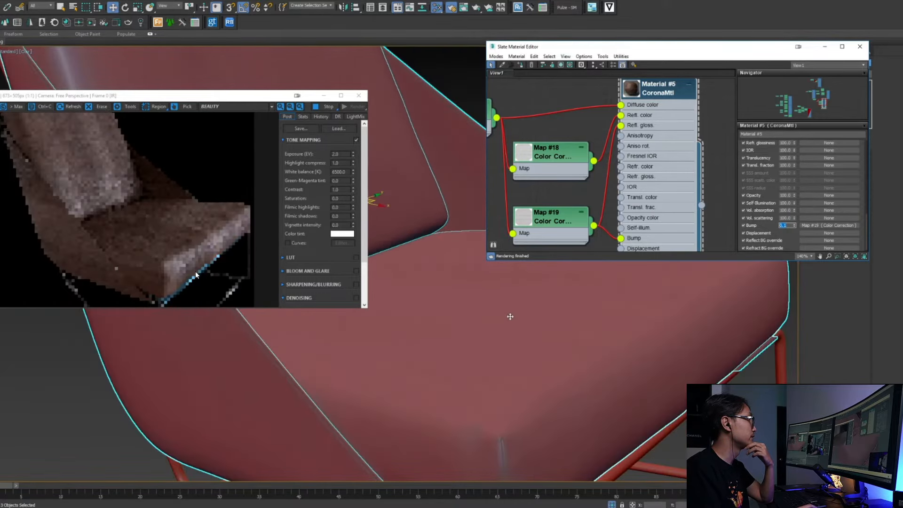
scroll(520, 318, up, 6)
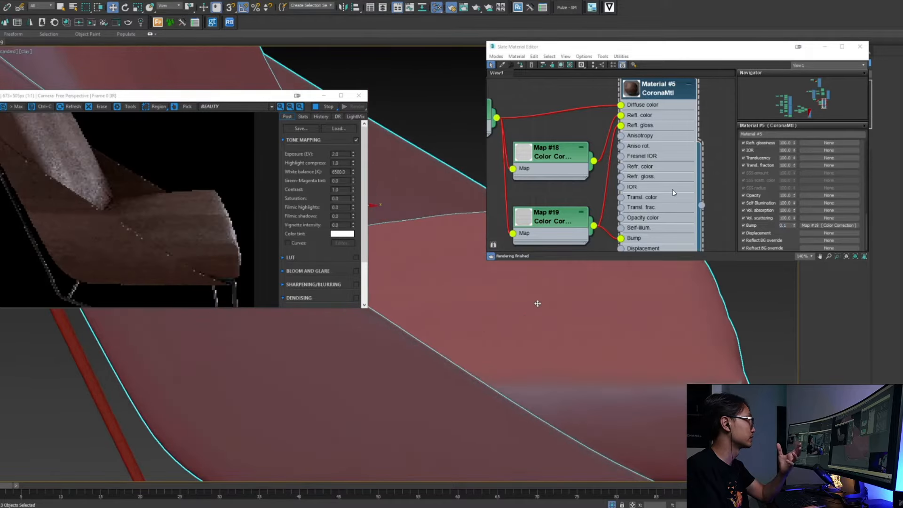
alt+middle_drag(581, 341, 582, 362)
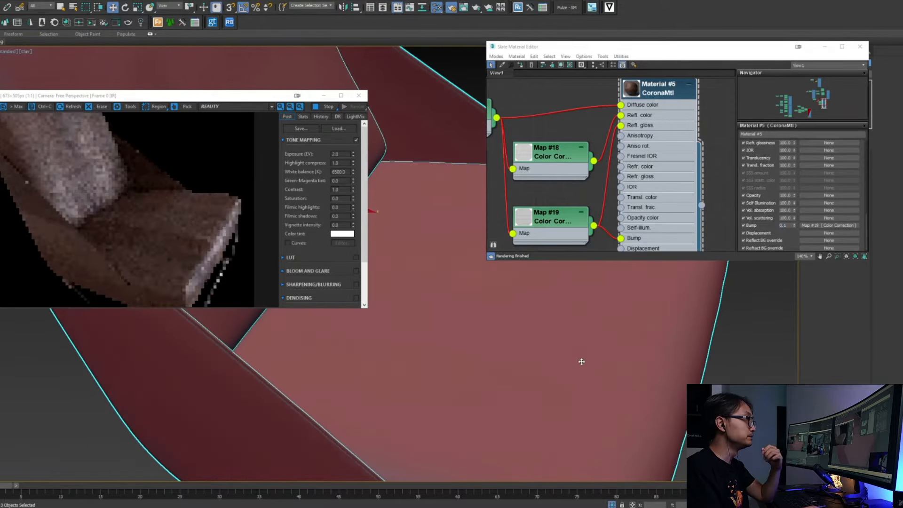
scroll(531, 327, down, 3)
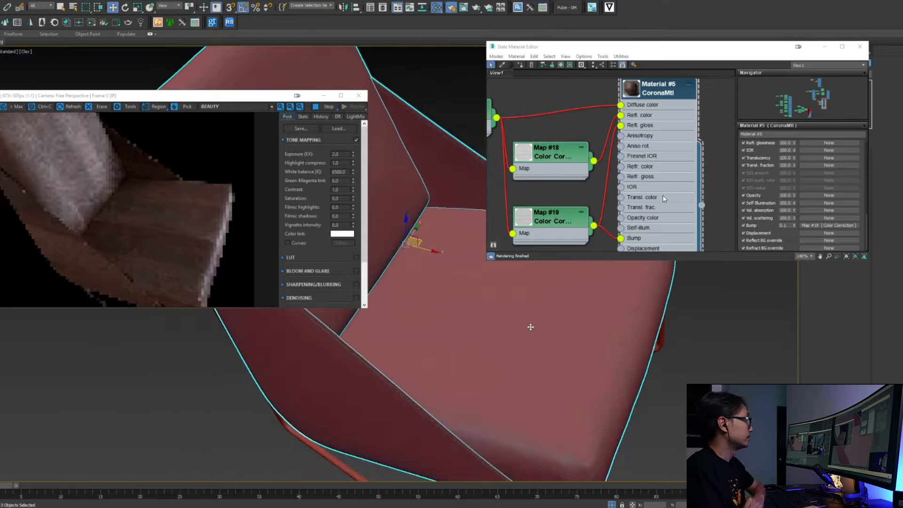
middle_drag(530, 326, 557, 368)
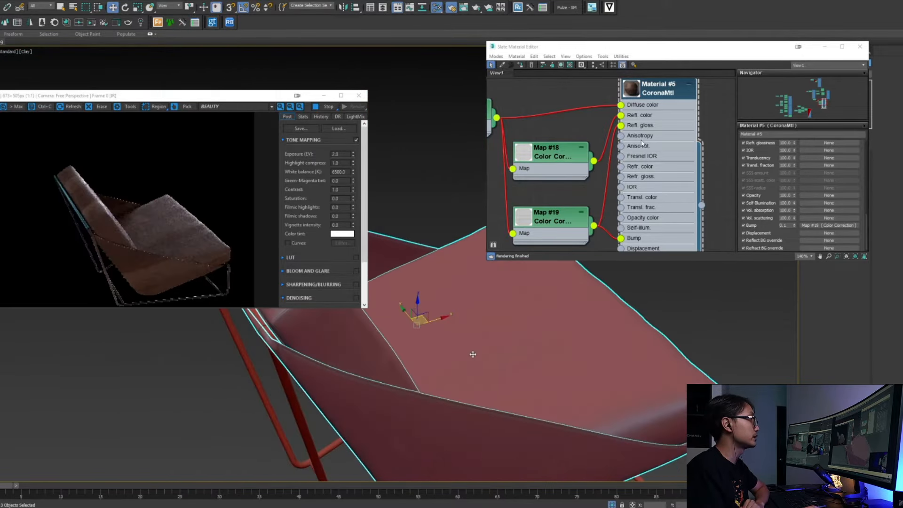
scroll(472, 354, up, 3)
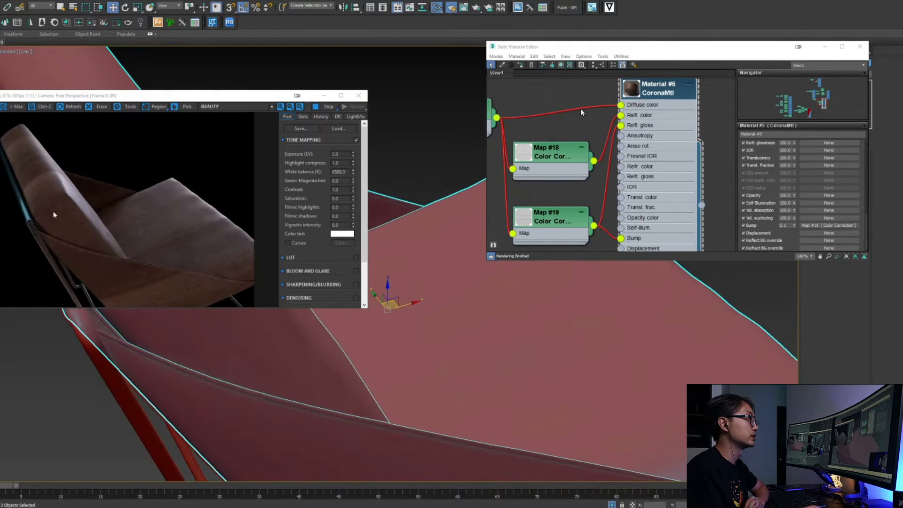
alt+middle_drag(558, 355, 503, 342)
scroll(502, 340, down, 3)
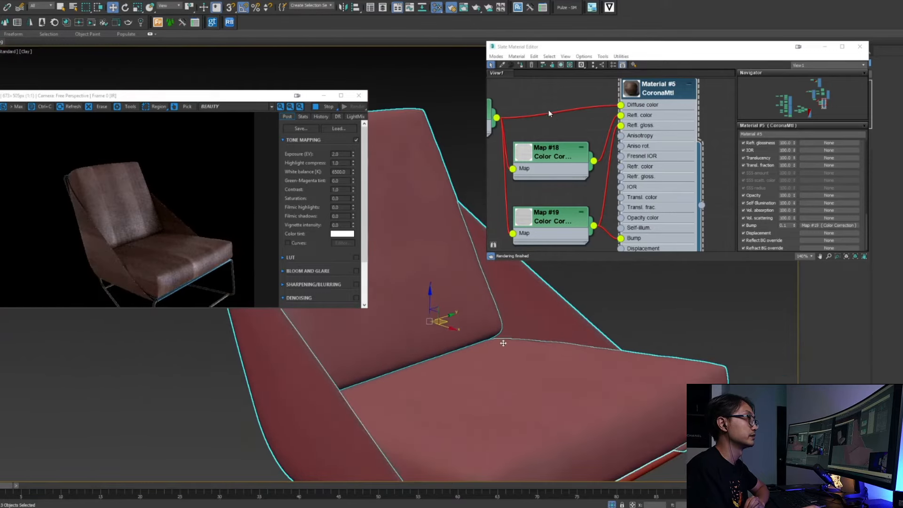
middle_drag(528, 404, 513, 306)
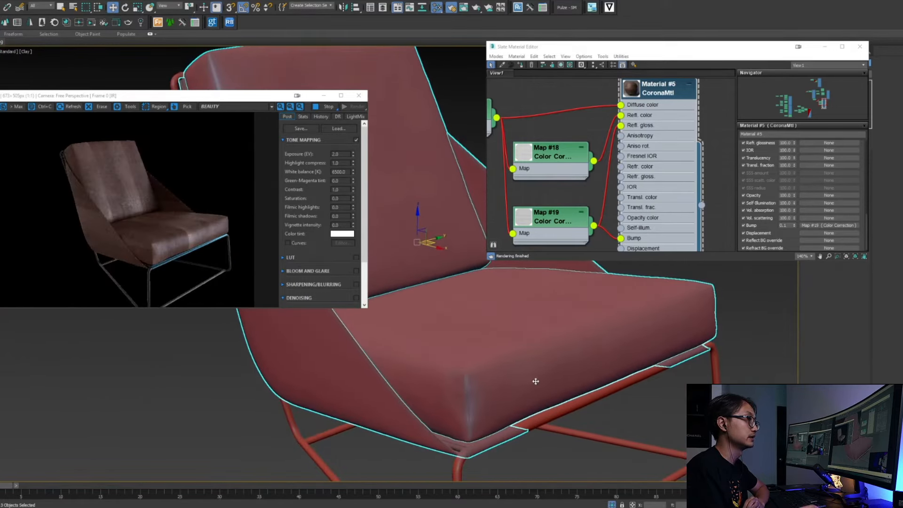
scroll(503, 436, up, 2)
middle_drag(504, 436, 541, 405)
Deselect the chair and inspect the leather's grain and highlights on the backrest and seat in the render close-up
click(716, 355)
middle_drag(592, 151, 643, 149)
scroll(648, 155, down, 4)
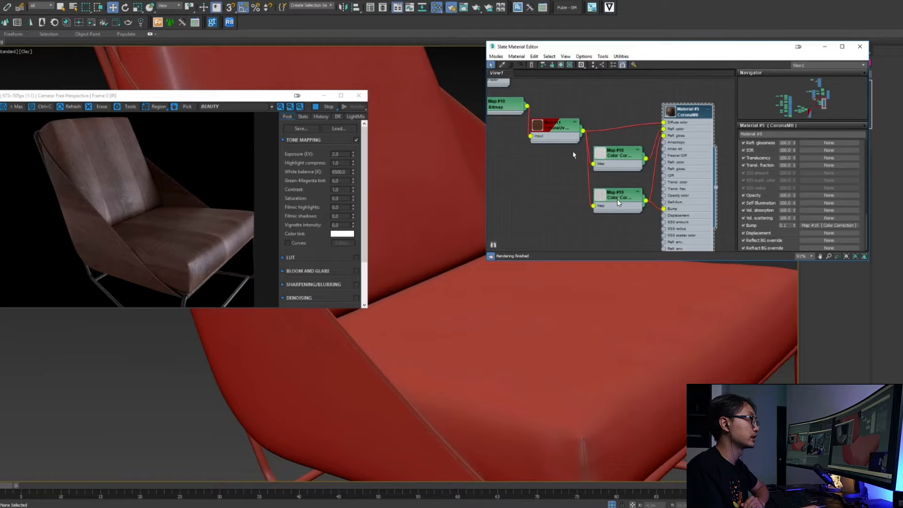
middle_drag(616, 199, 644, 199)
scroll(92, 154, up, 1)
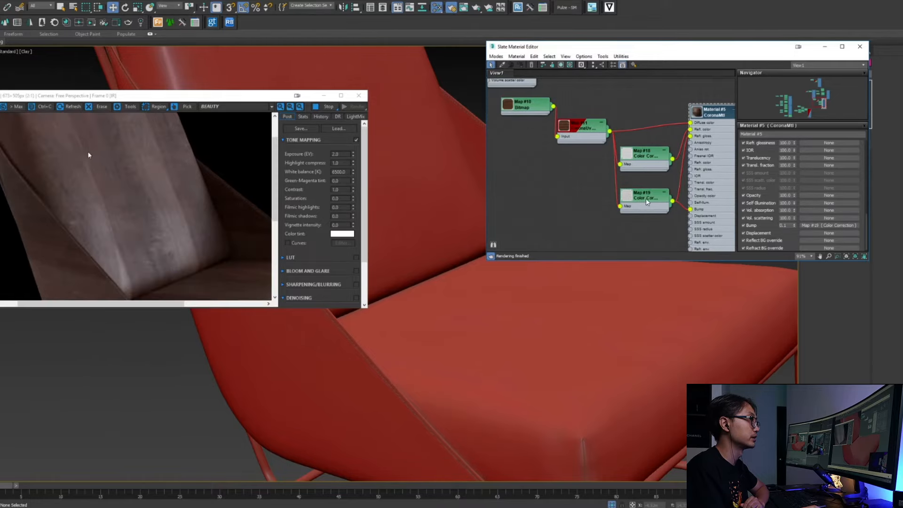
scroll(180, 215, down, 1)
scroll(201, 263, up, 2)
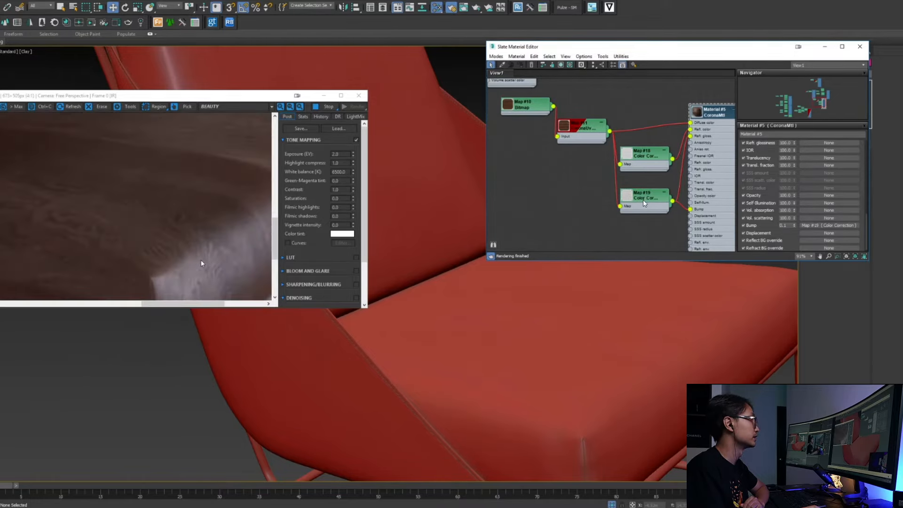
scroll(201, 263, down, 2)
Line up the Map #10 Bitmap node with the CoronaUvwRandomizer node and nudge the randomizer toward the Color Correction nodes
middle_drag(602, 177, 592, 199)
drag(532, 132, 526, 160)
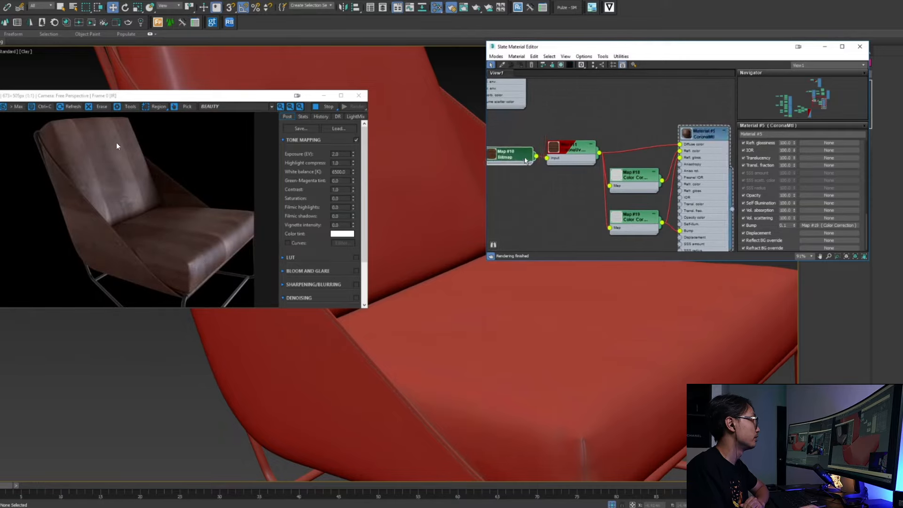
drag(580, 152, 587, 152)
middle_drag(568, 169, 603, 163)
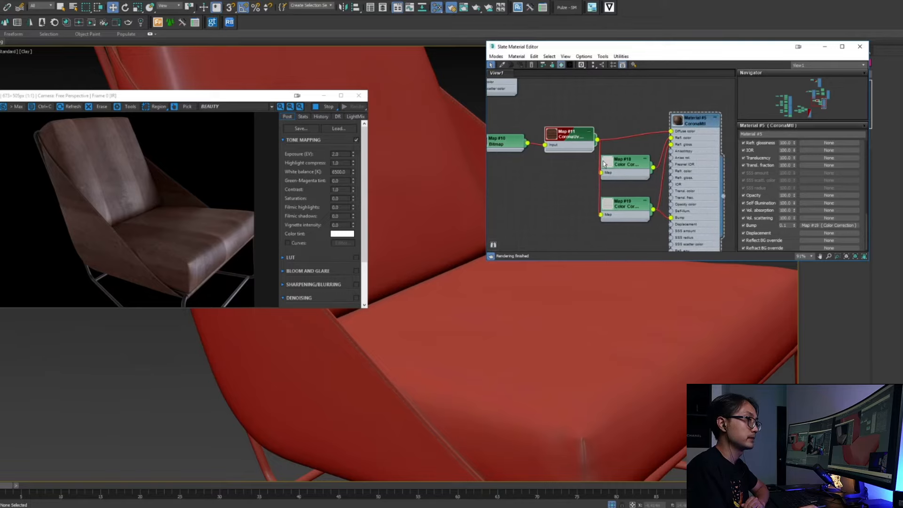
Duplicate Material #5 together with its connected map nodes and place the copy beside the original
scroll(603, 164, down, 2)
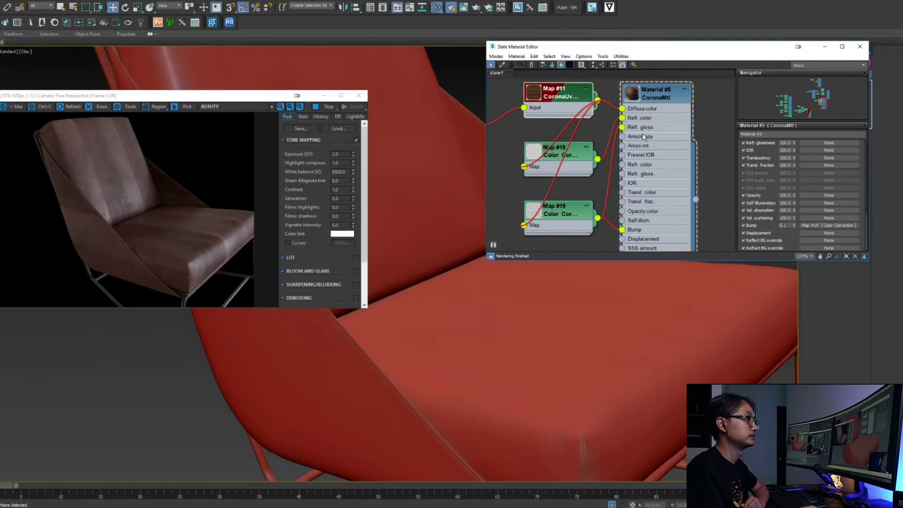
scroll(643, 137, down, 1)
middle_drag(585, 163, 600, 168)
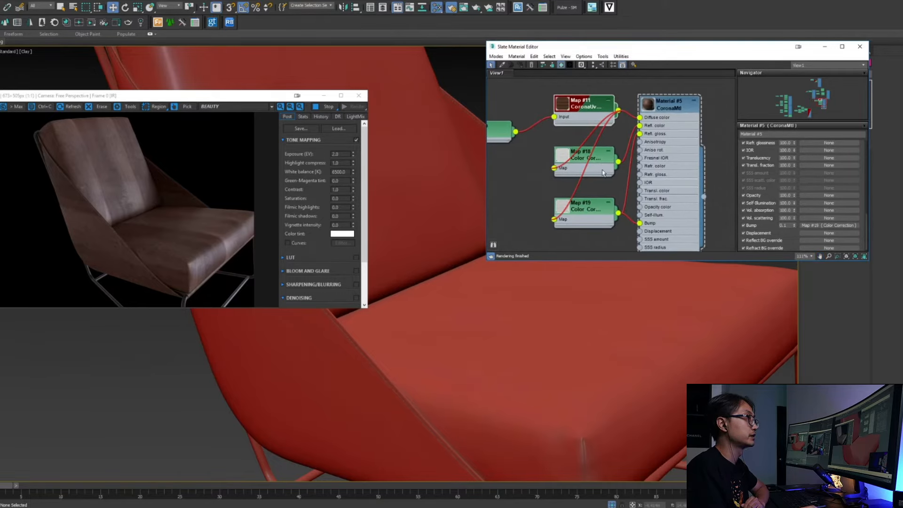
scroll(634, 166, down, 5)
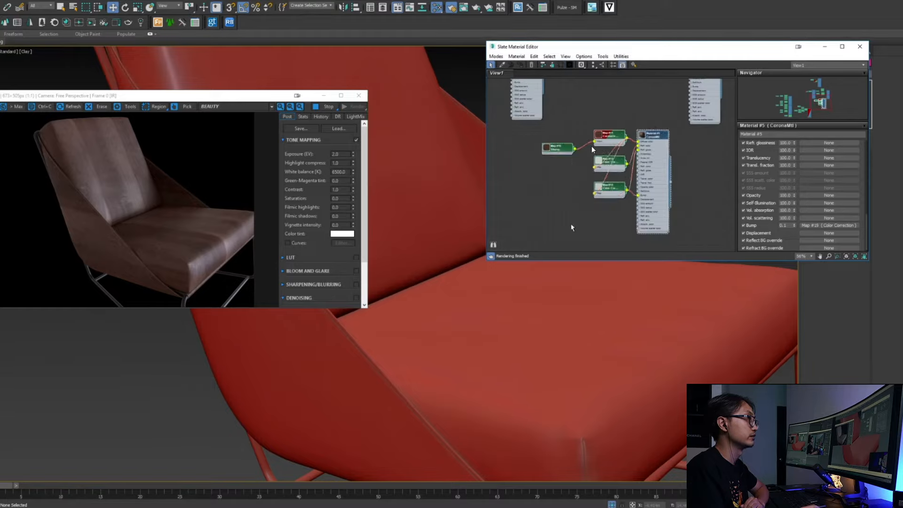
scroll(592, 150, down, 2)
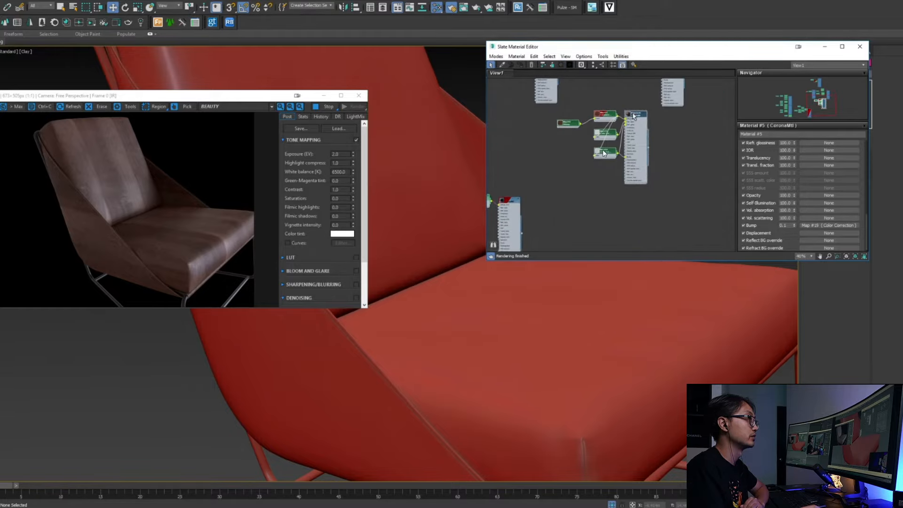
mouse_move(632, 114)
shift+mouse_down()
mouse_move(645, 150)
mouse_move(737, 126)
shift+mouse_up()
middle_drag(653, 170, 542, 178)
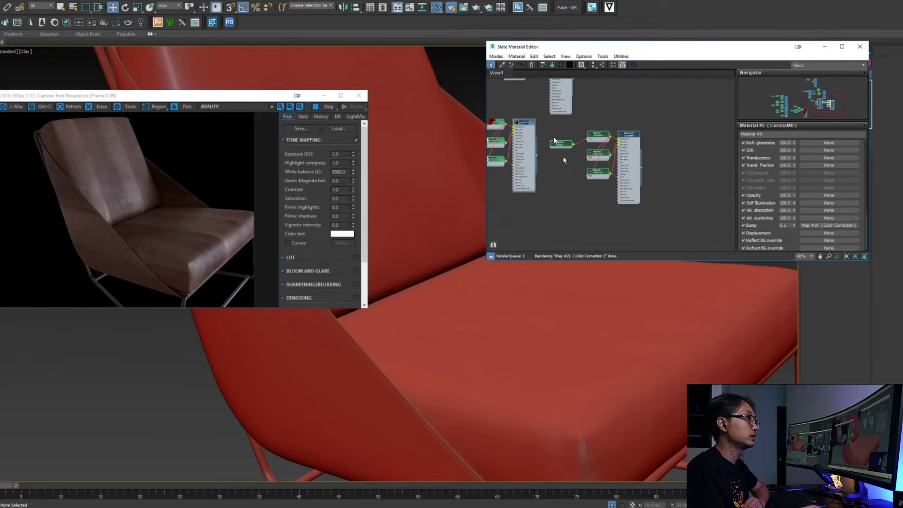
Replace the texture in the copied material's Map #22 Bitmap node with teapot hand tex32.jpg
scroll(554, 140, up, 4)
click(547, 144)
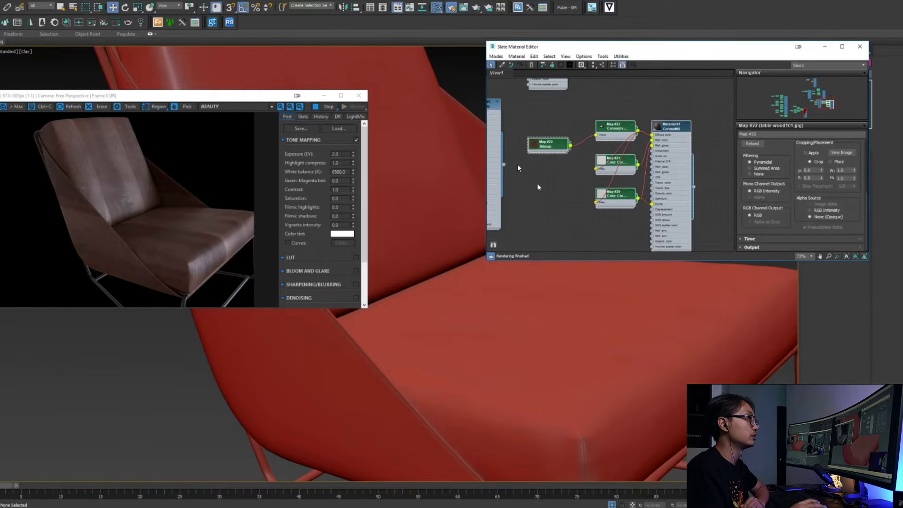
scroll(790, 242, up, 4)
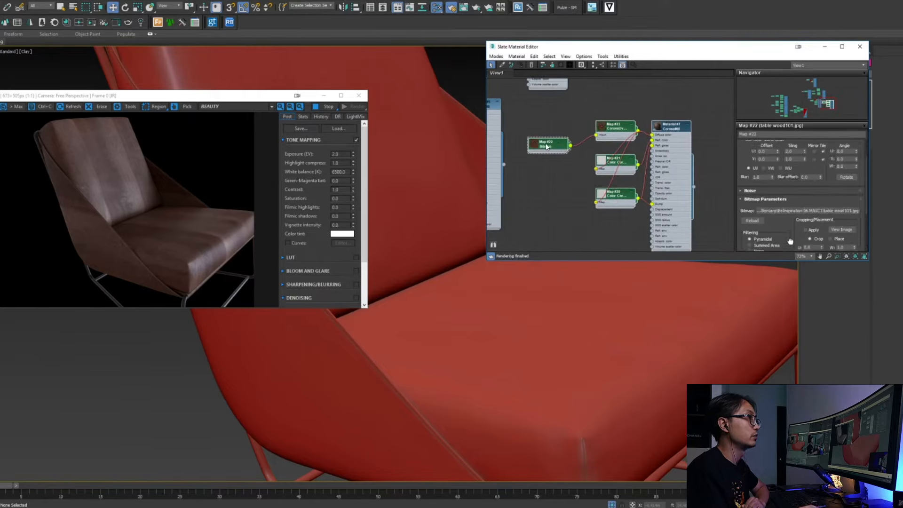
click(836, 212)
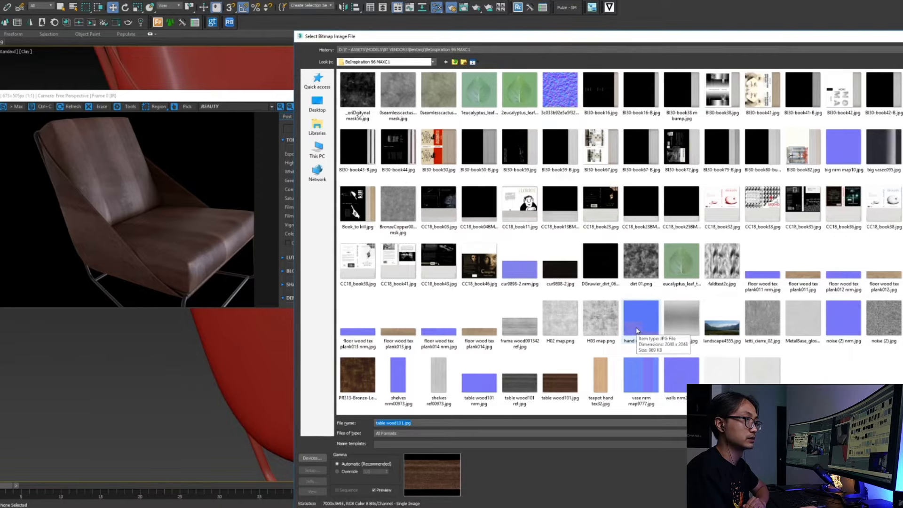
double_click(600, 374)
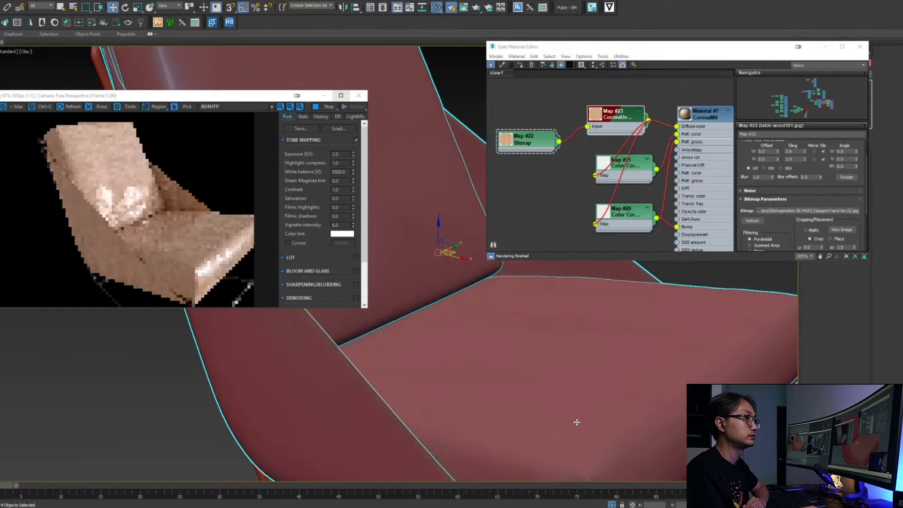
Examine the light wood material on the chair in the interactive render from several angles and distances, and review its node graph
alt+middle_drag(577, 421, 550, 391)
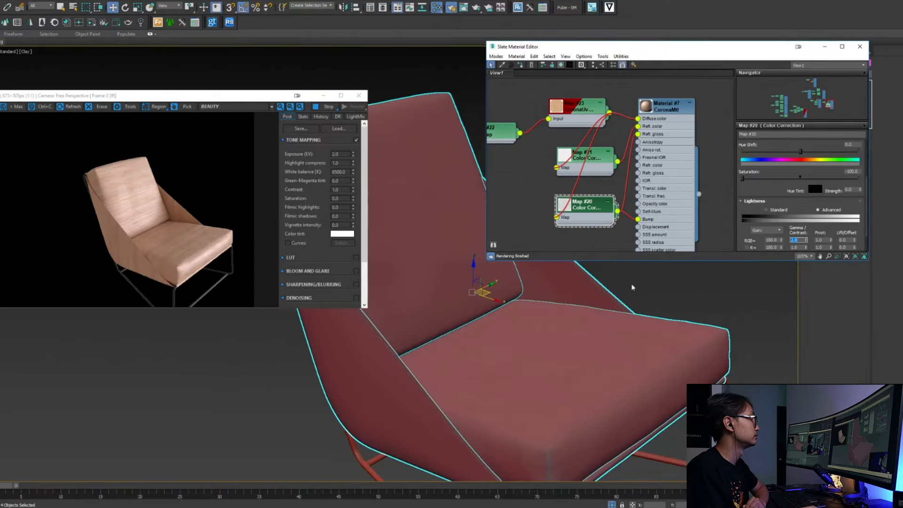
middle_drag(537, 157, 619, 149)
mouse_move(525, 335)
alt+middle_down()
mouse_move(549, 324)
mouse_move(537, 331)
alt+middle_up()
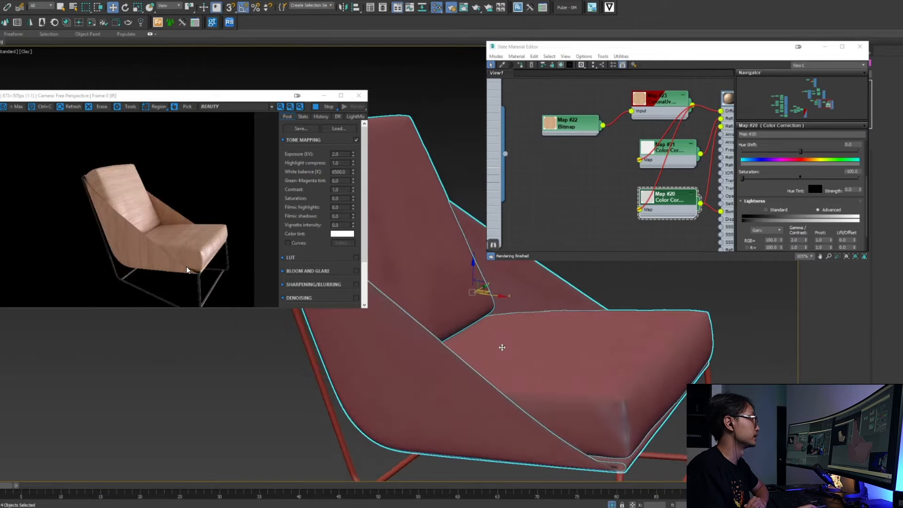
scroll(503, 346, down, 5)
scroll(503, 346, down, 5)
alt+middle_drag(502, 346, 486, 343)
scroll(487, 343, up, 5)
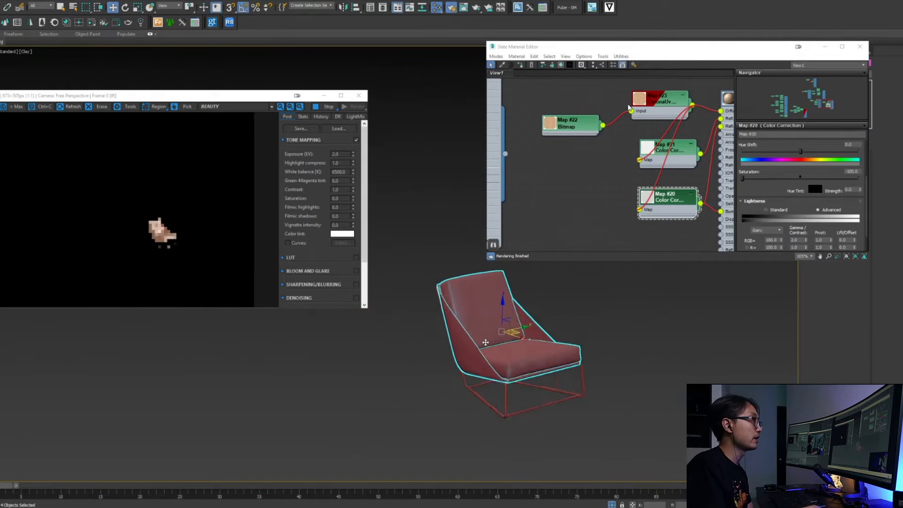
middle_drag(639, 175, 585, 169)
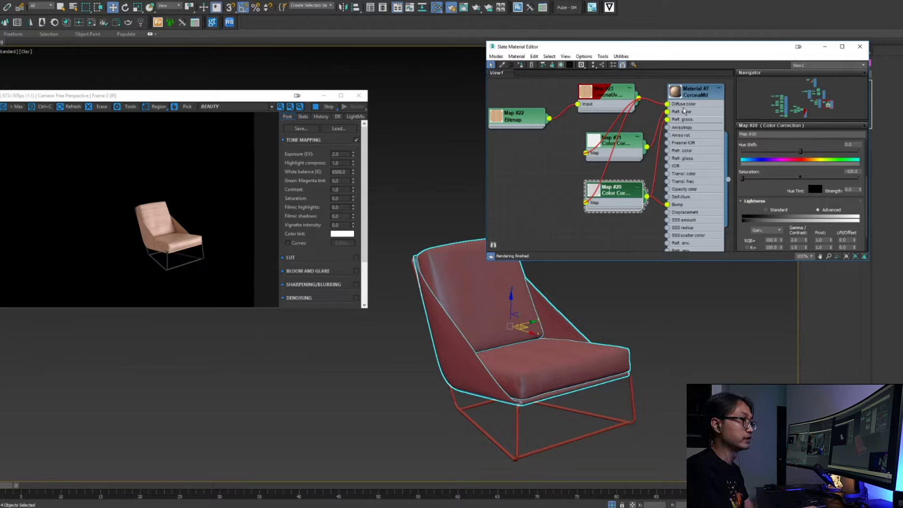
Switch to the 10 Mistakes Material folder in File Explorer and check the YouTube livestream dashboard with its live chat
key(alt+Tab)
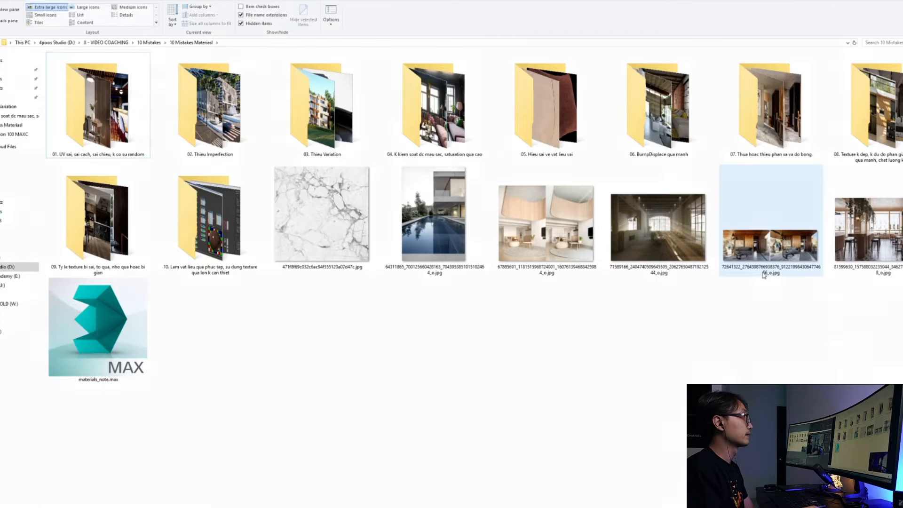
key(alt+Tab)
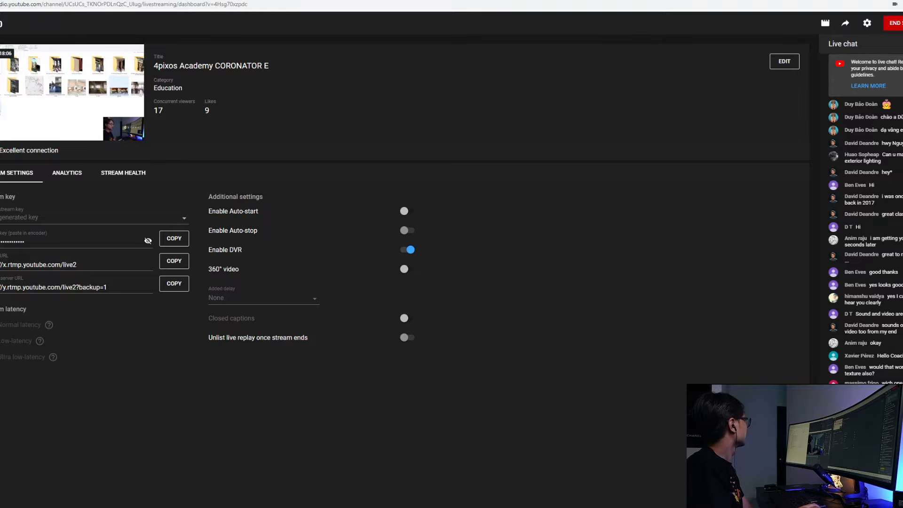
drag(0, 57, 501, 47)
Open the CORONATOR E folder inside S - Student on the 4pixos Academy (E:) drive in File Explorer
click(649, 37)
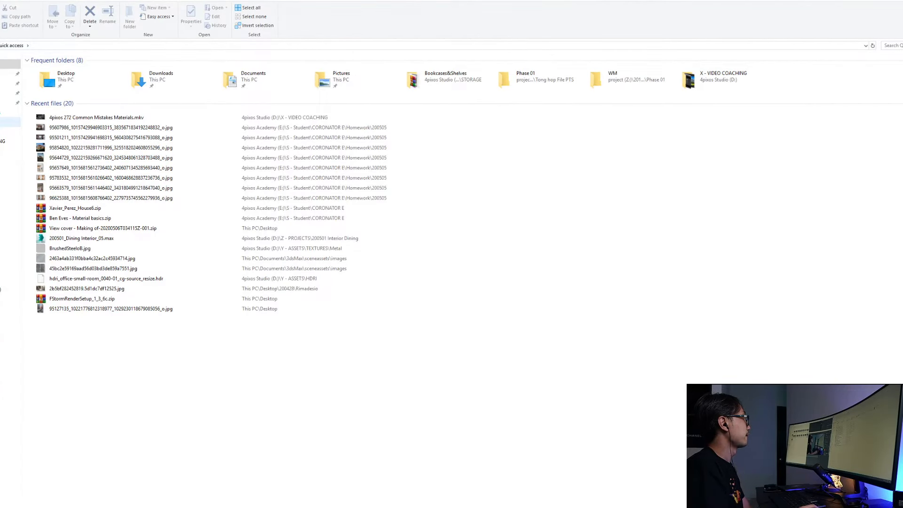
click(10, 280)
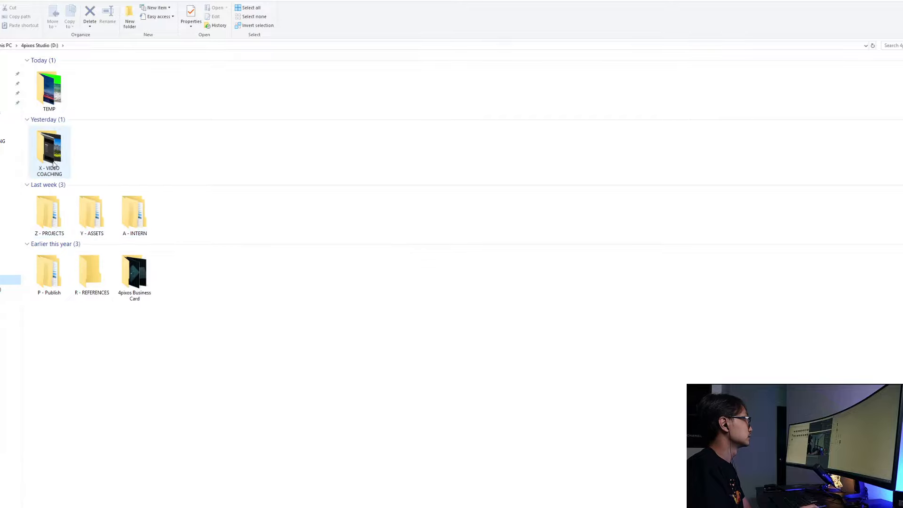
click(11, 289)
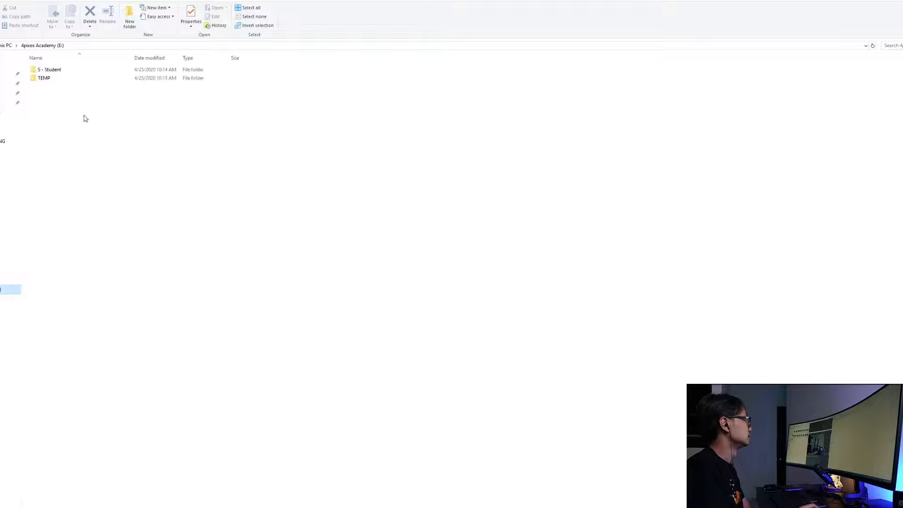
double_click(49, 69)
double_click(53, 70)
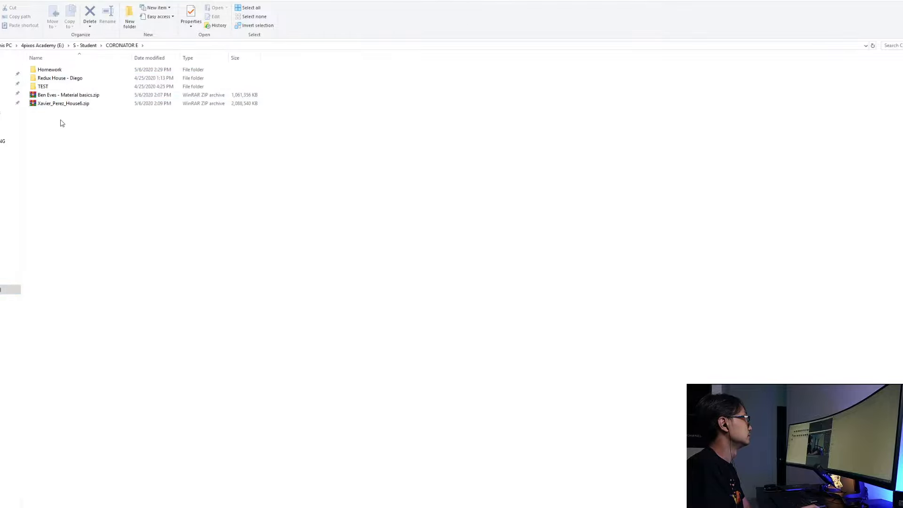
Open the 200505 folder inside Homework and view its second image, an interior render, in the image viewer
double_click(45, 71)
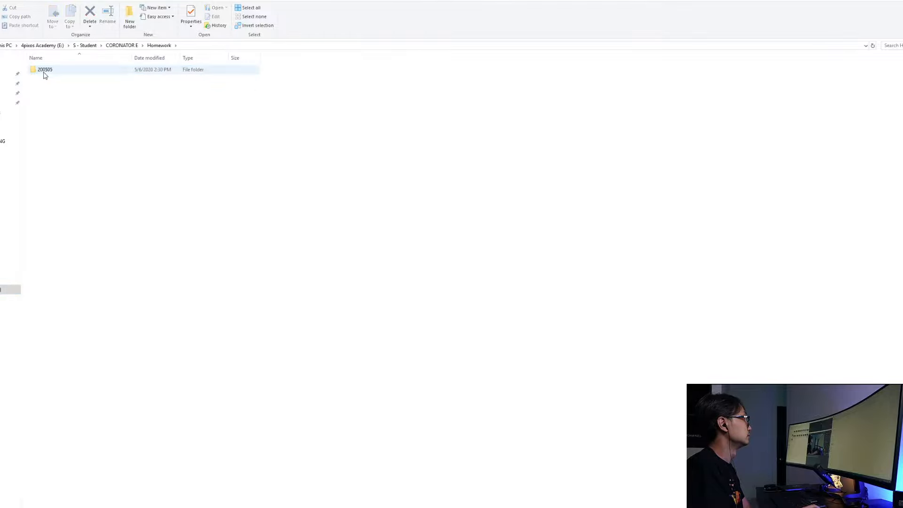
double_click(45, 71)
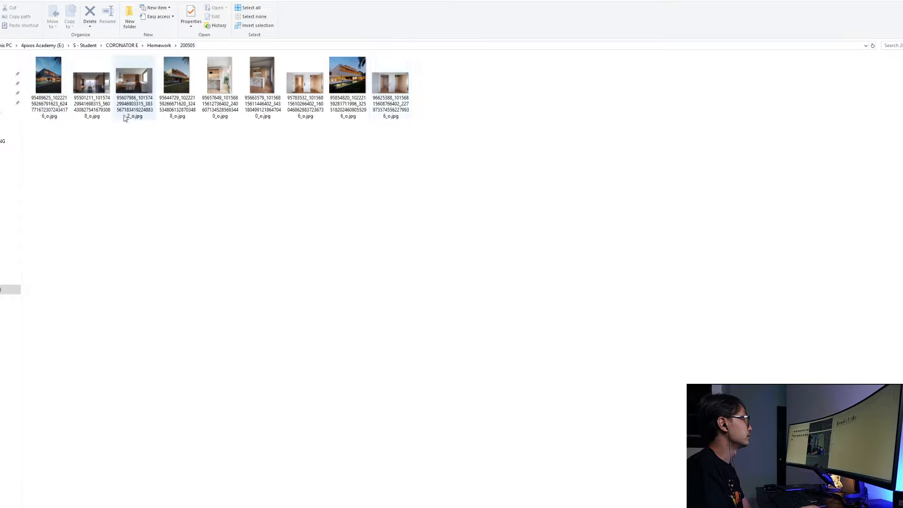
click(53, 102)
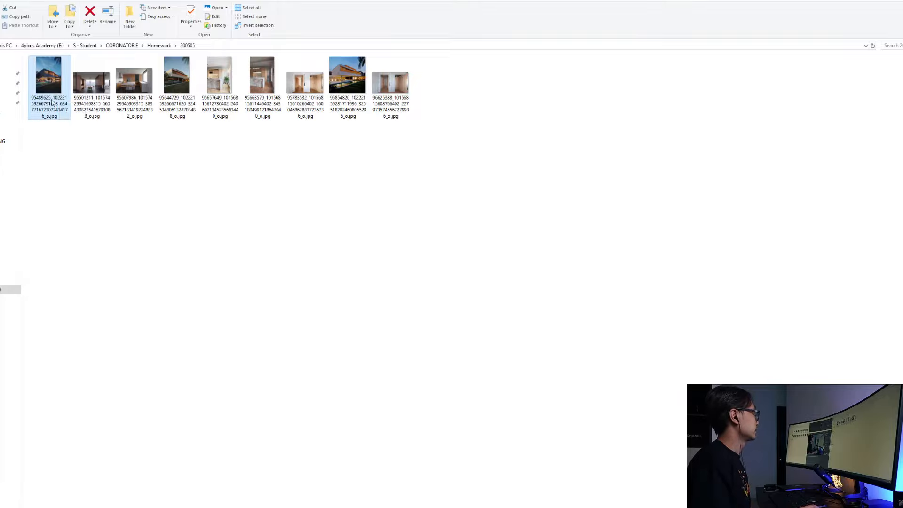
double_click(103, 104)
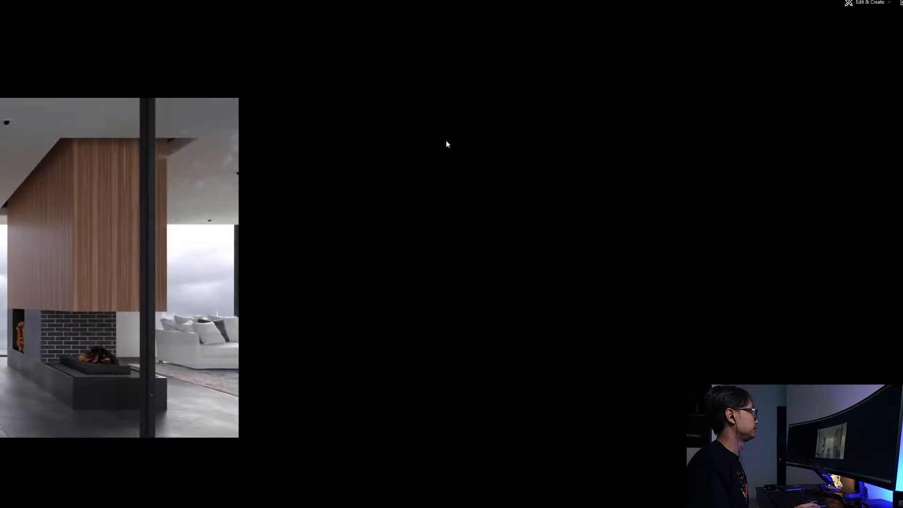